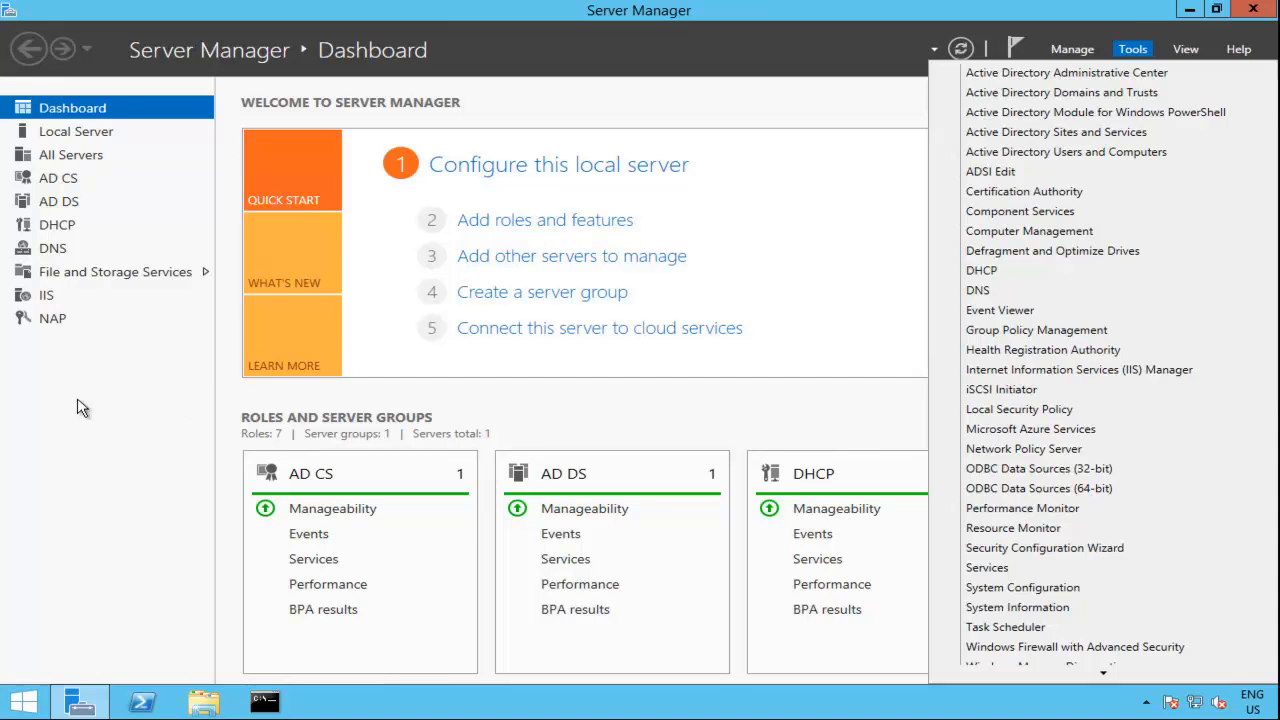
Step: Start a new iSCSI virtual disk on the shane-american server and store it on volume C:
left_click(130, 274)
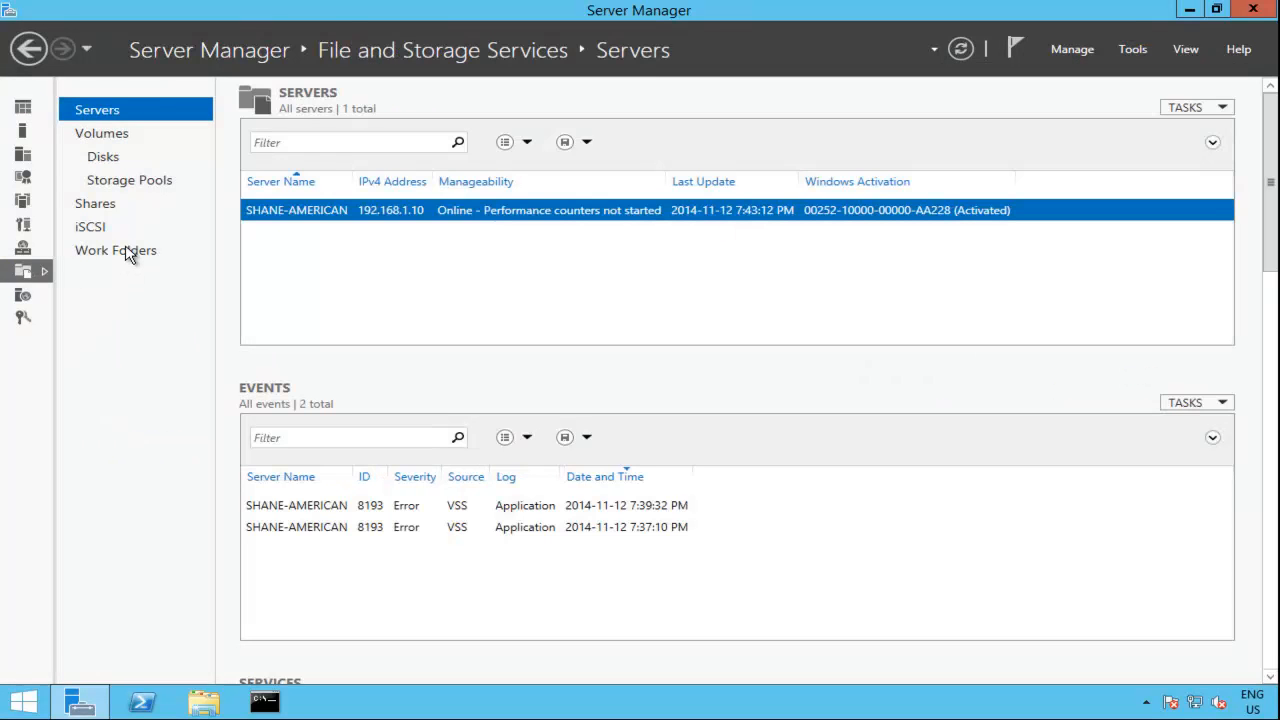
left_click(115, 236)
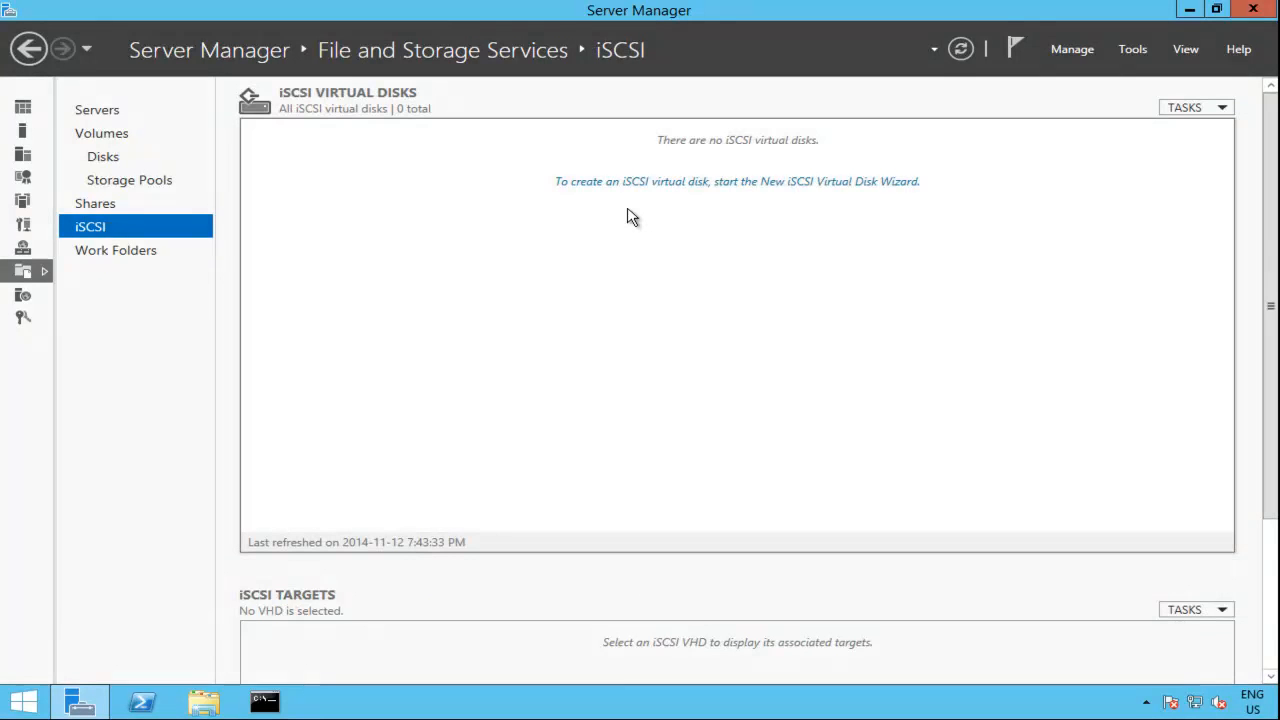
left_click(778, 183)
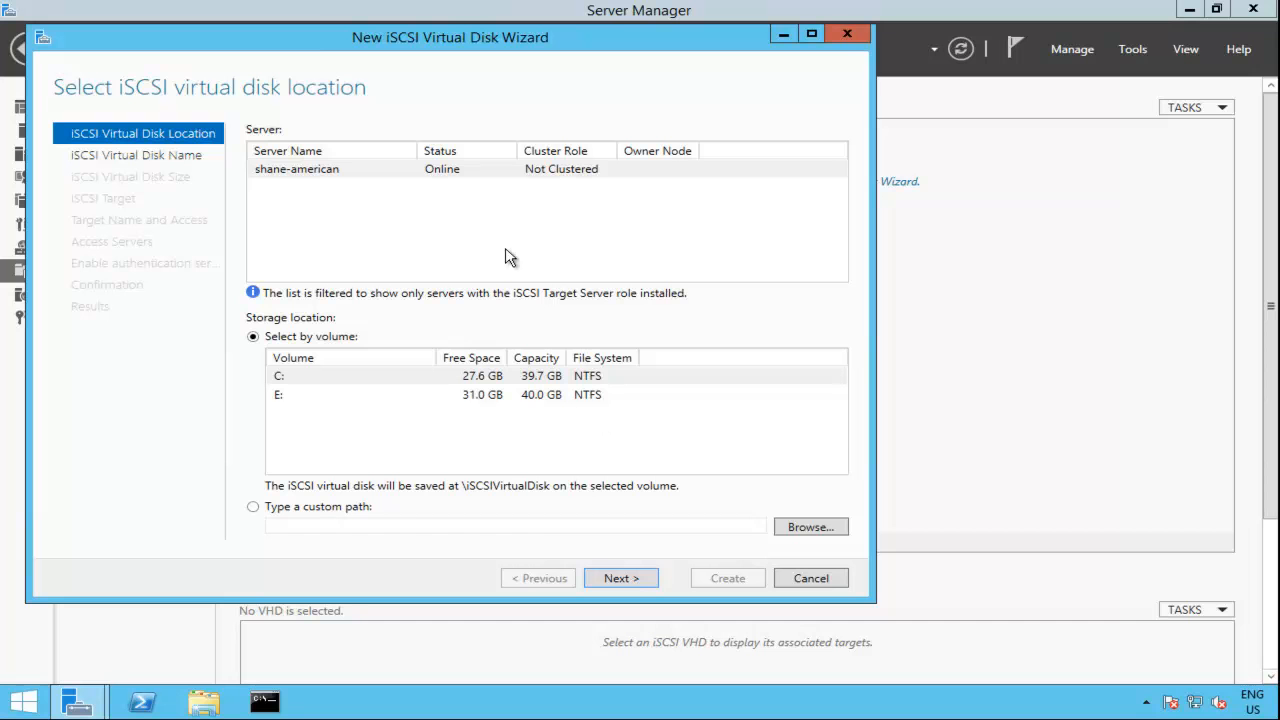
left_click(505, 180)
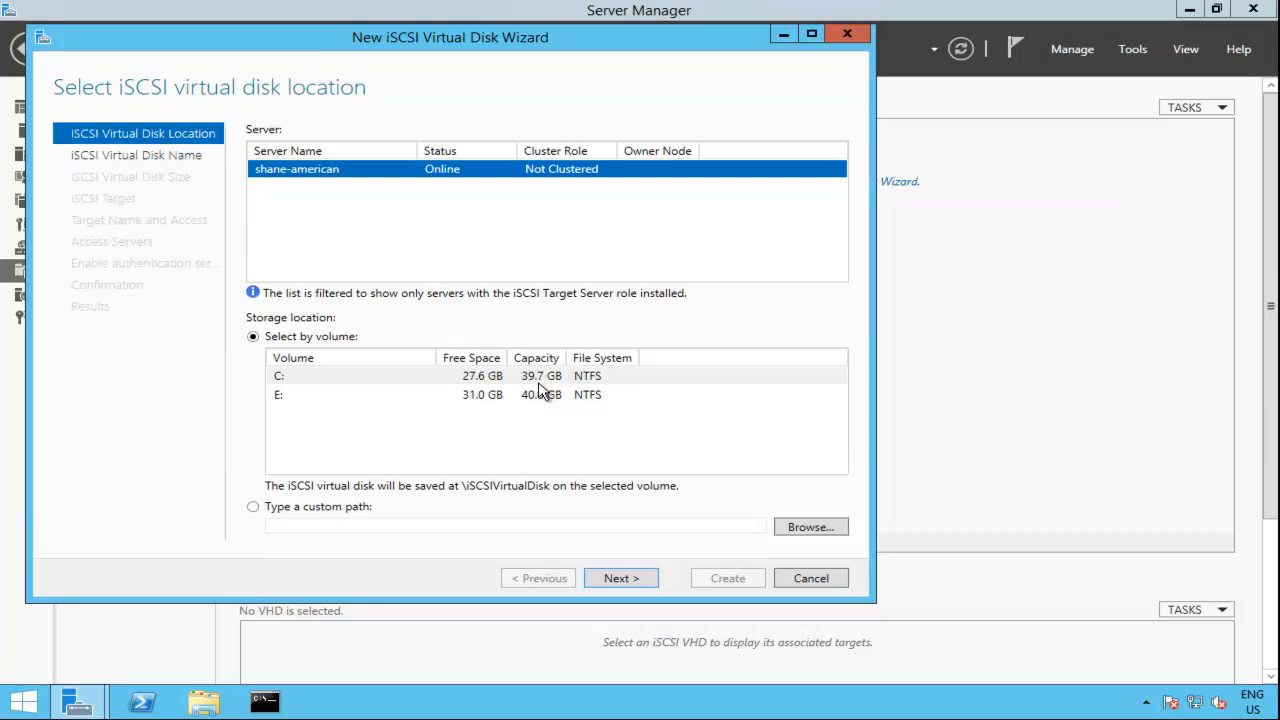
left_click(408, 381)
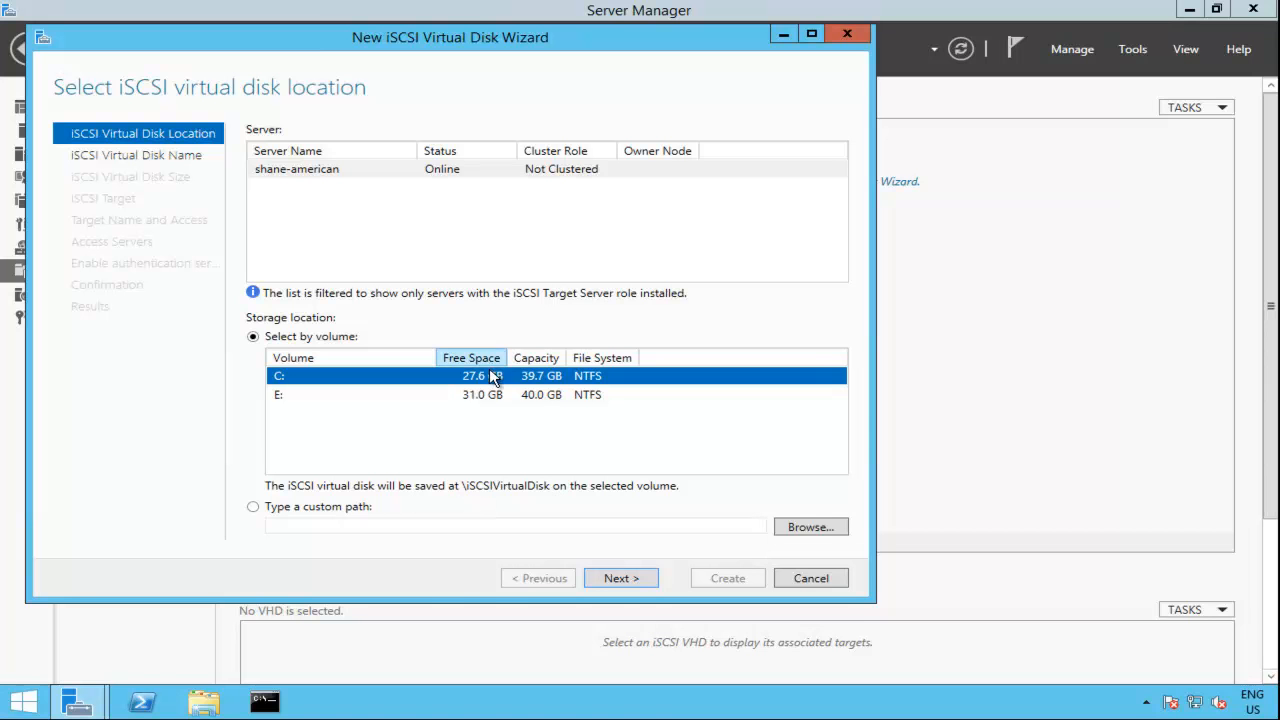
left_click(635, 579)
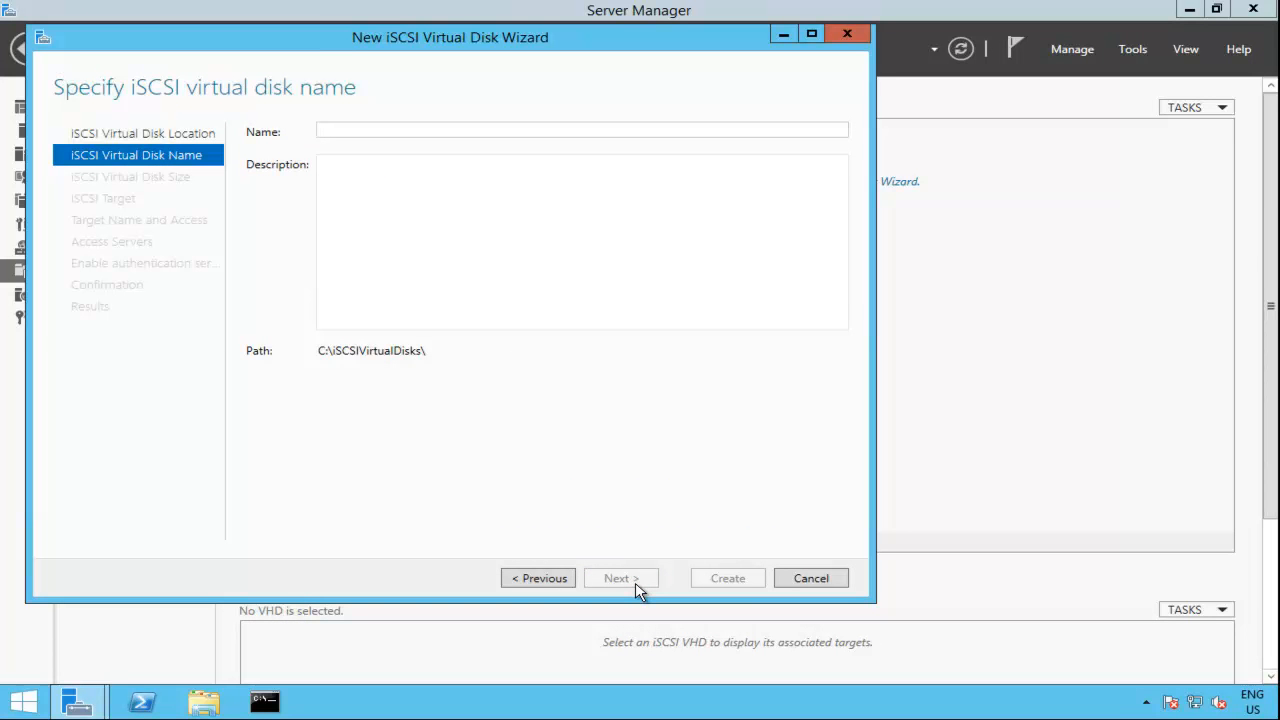
Step: Name the iSCSI virtual disk witnessdisk and make it a 2 GB dynamically expanding disk
type("witn")
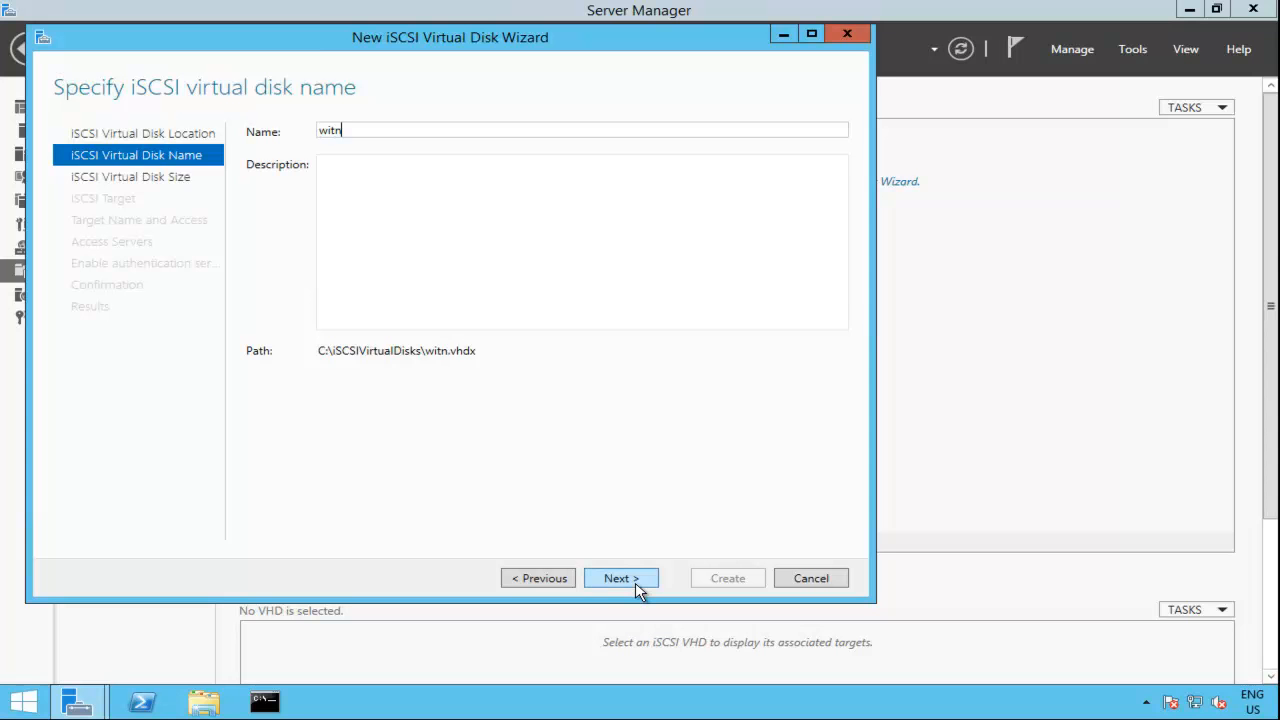
type("essdisk")
left_click(623, 585)
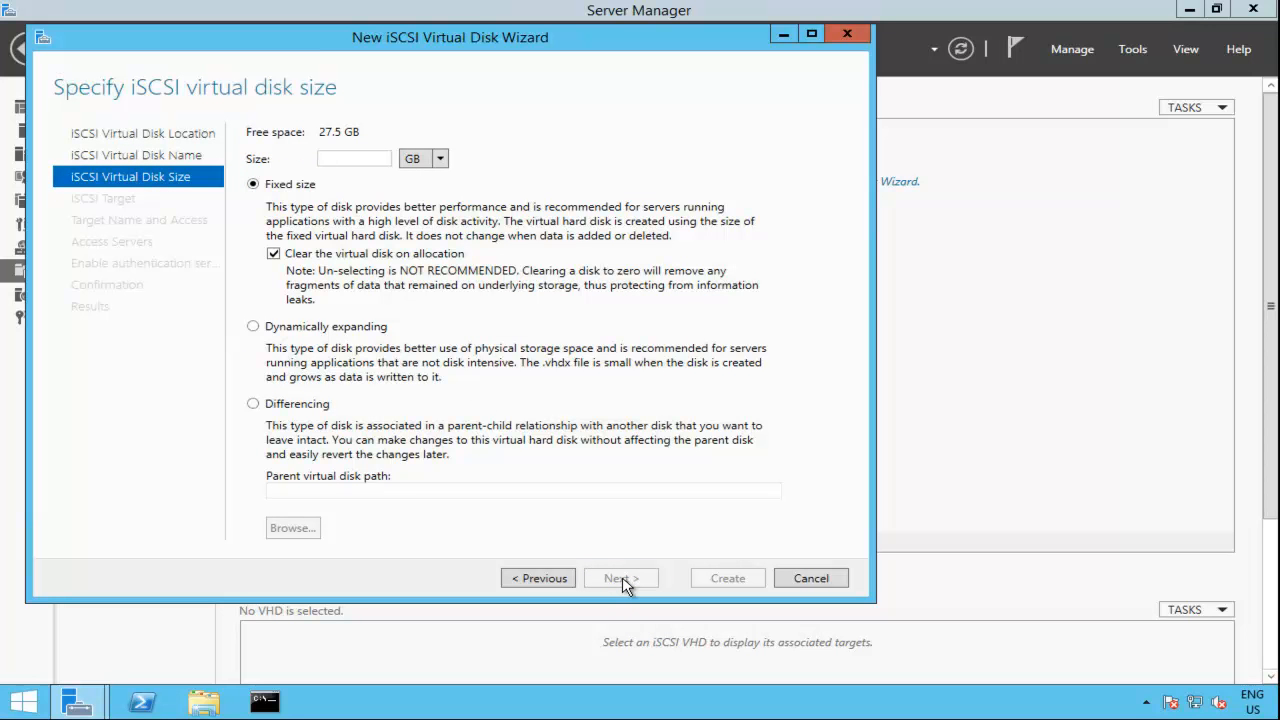
type("2")
left_click(256, 328)
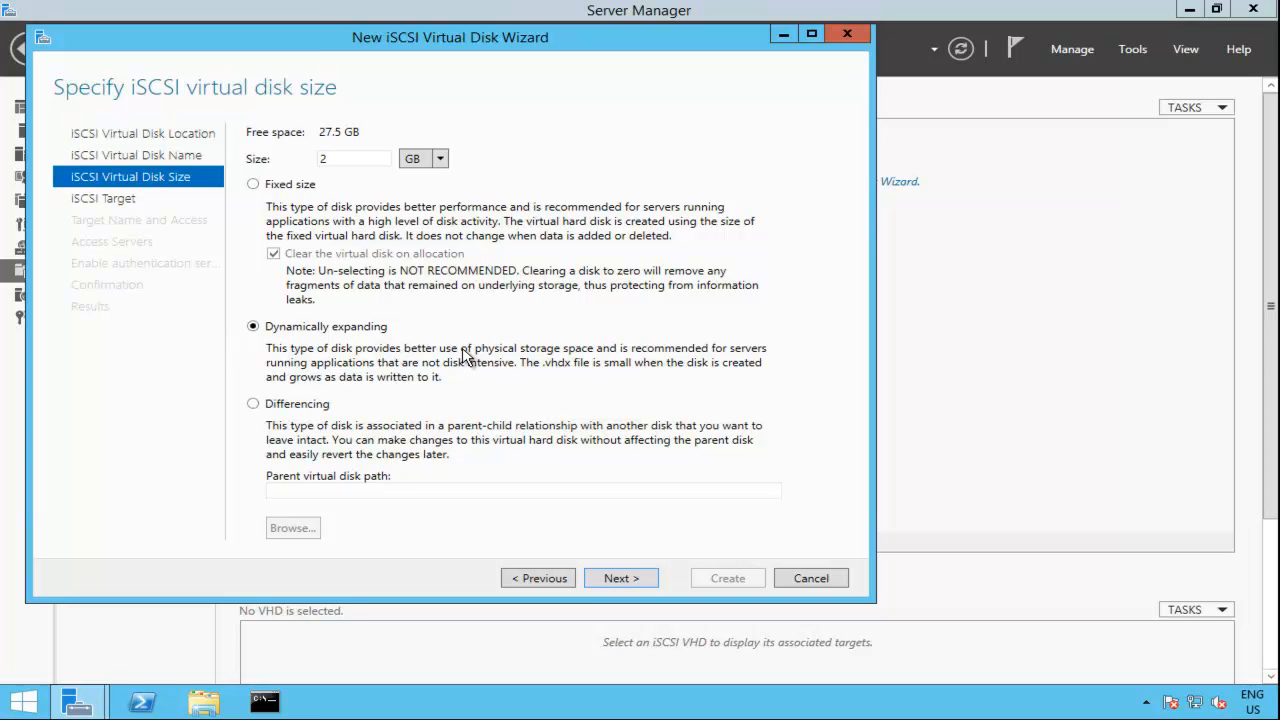
left_click(620, 579)
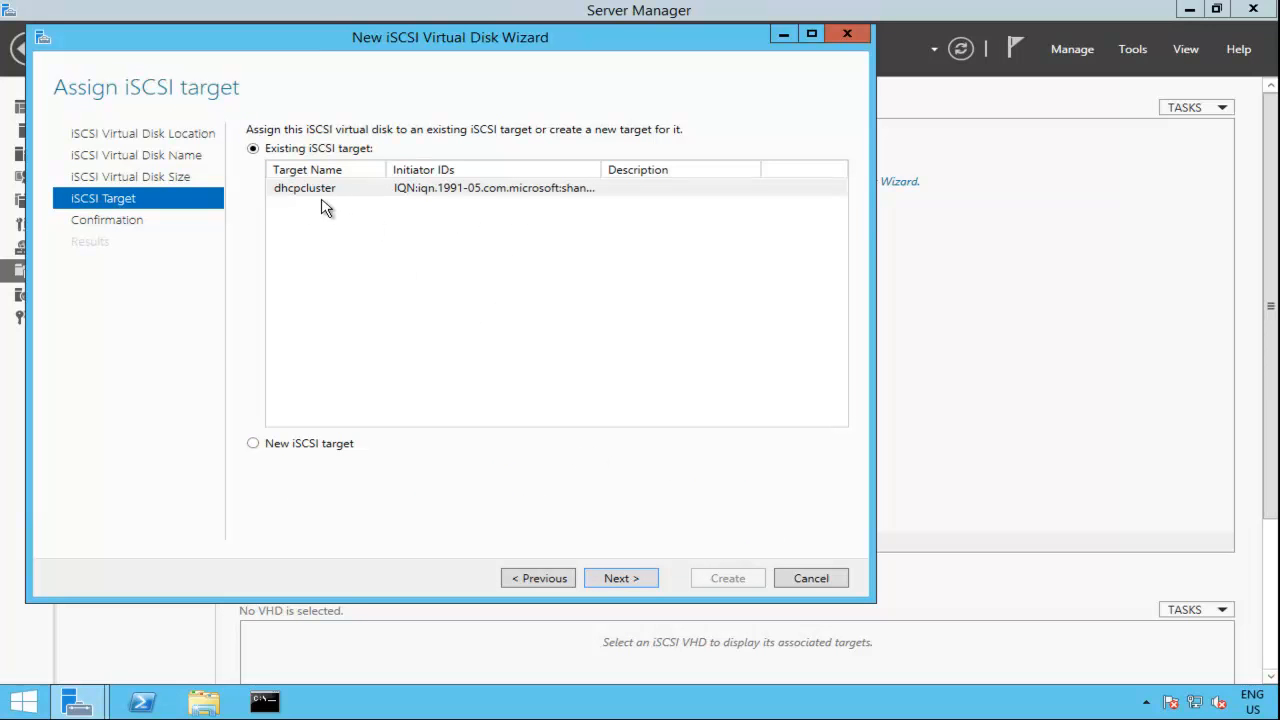
Step: Assign the disk to a new iSCSI target named clusterdisks and open the form for adding an initiator ID
left_click(307, 446)
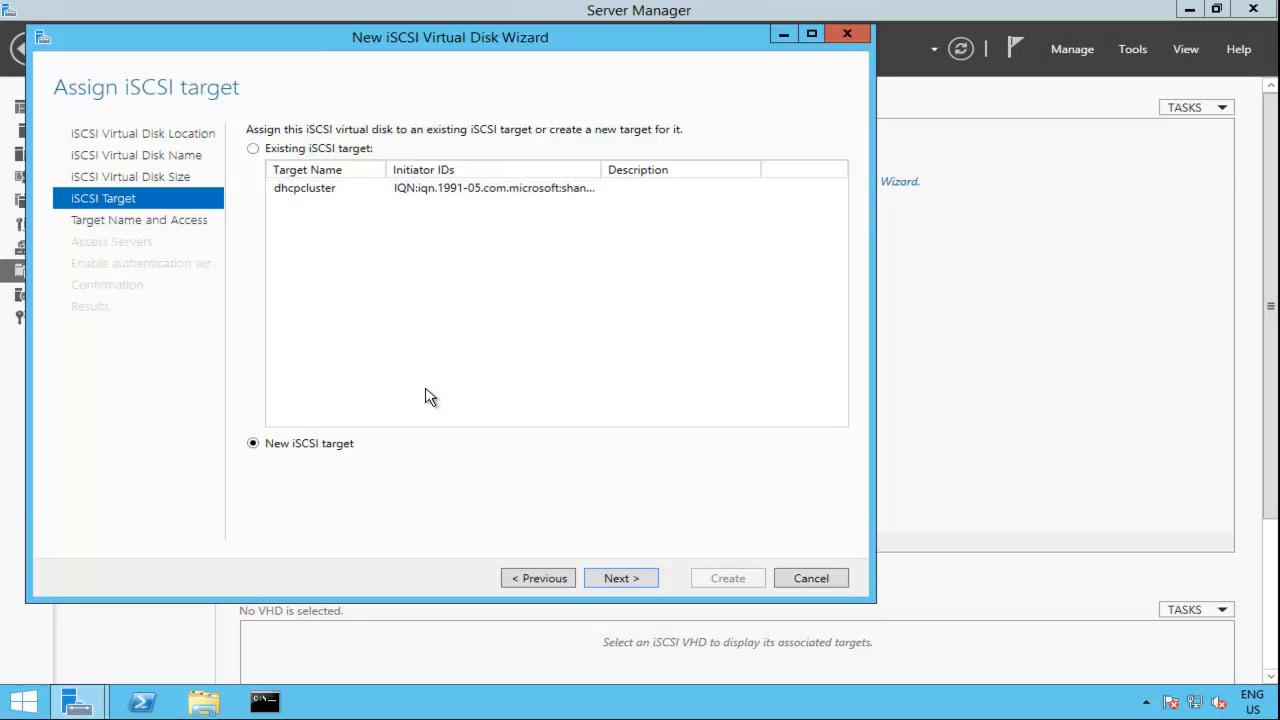
left_click(629, 578)
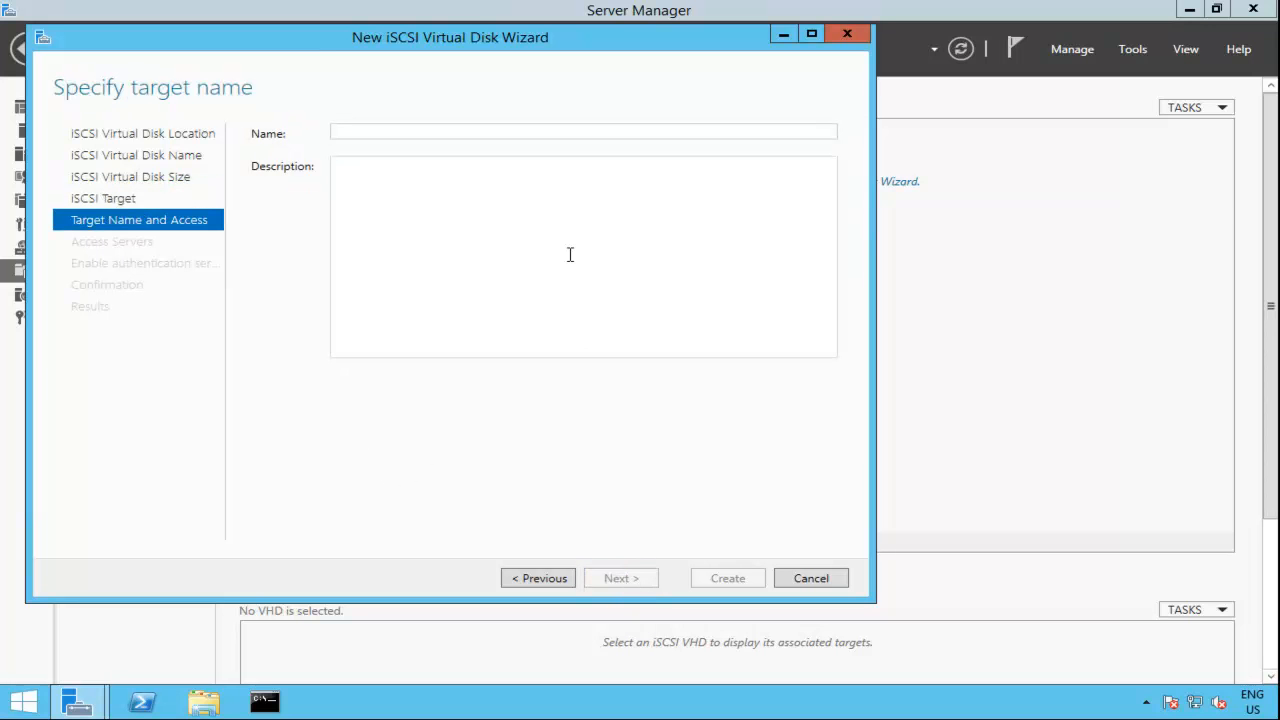
type("cluster")
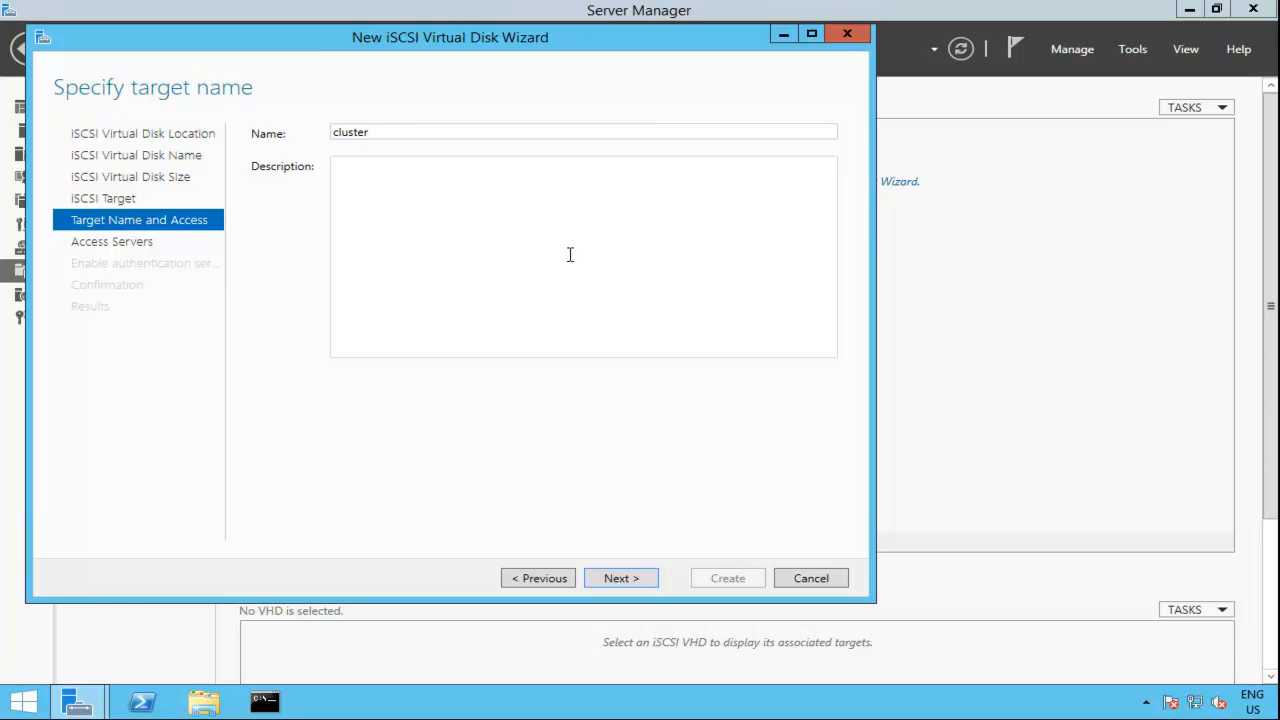
type("disks")
left_click(617, 580)
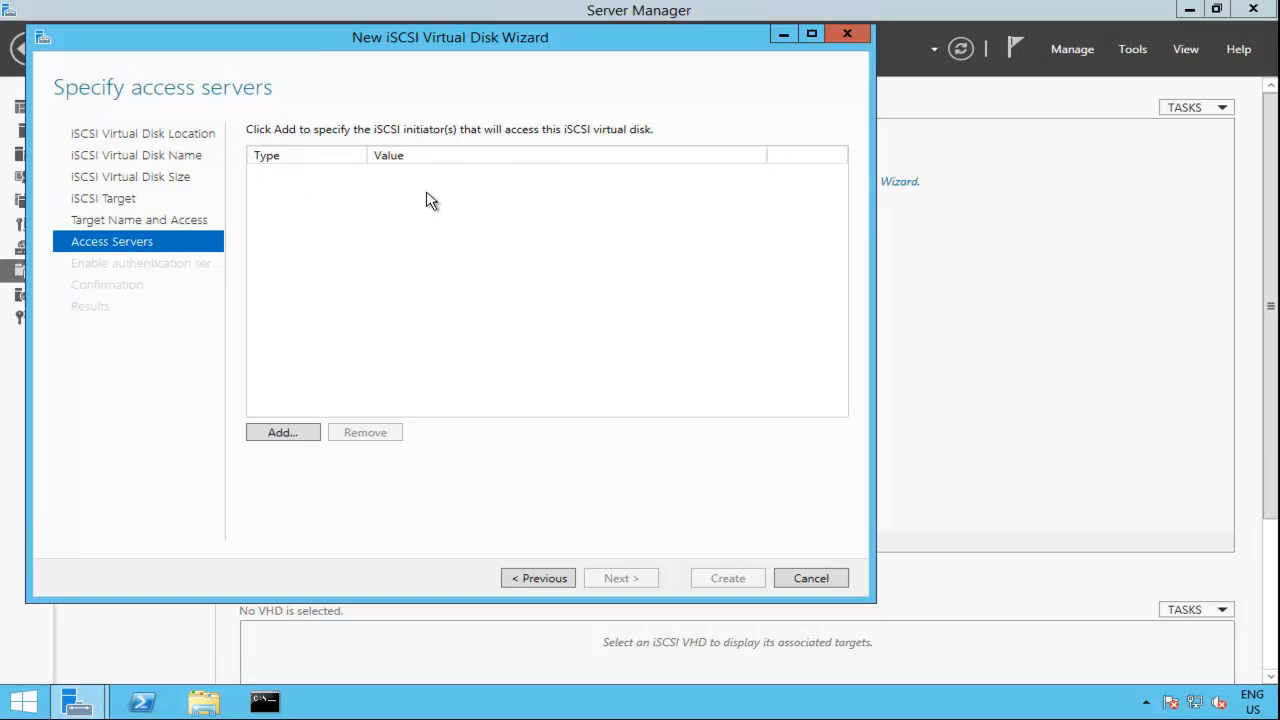
left_click(299, 434)
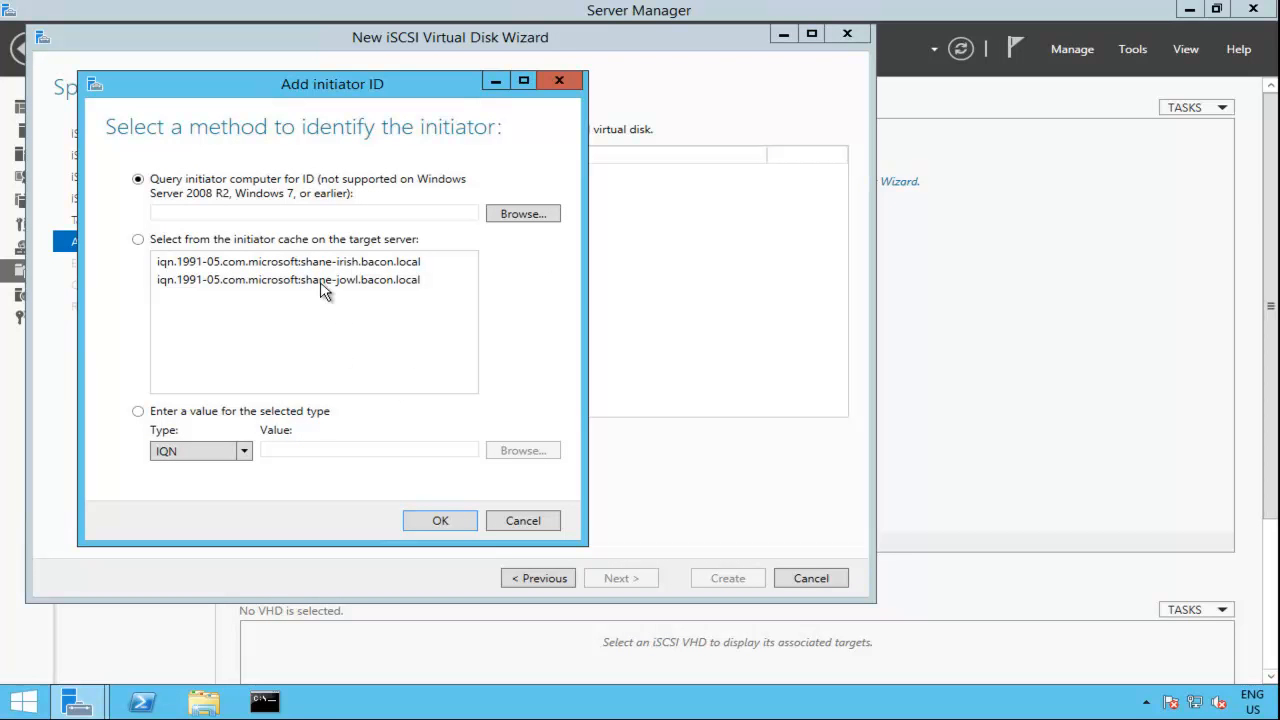
left_click(378, 263)
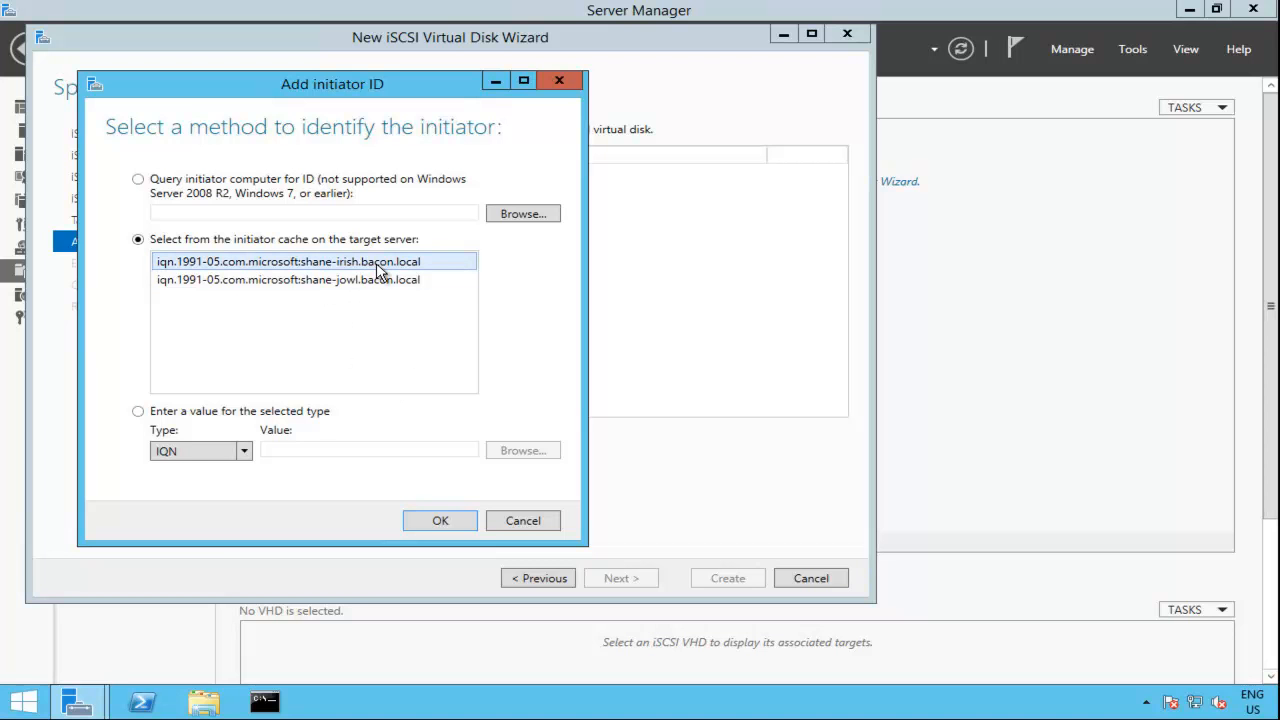
left_click(252, 212)
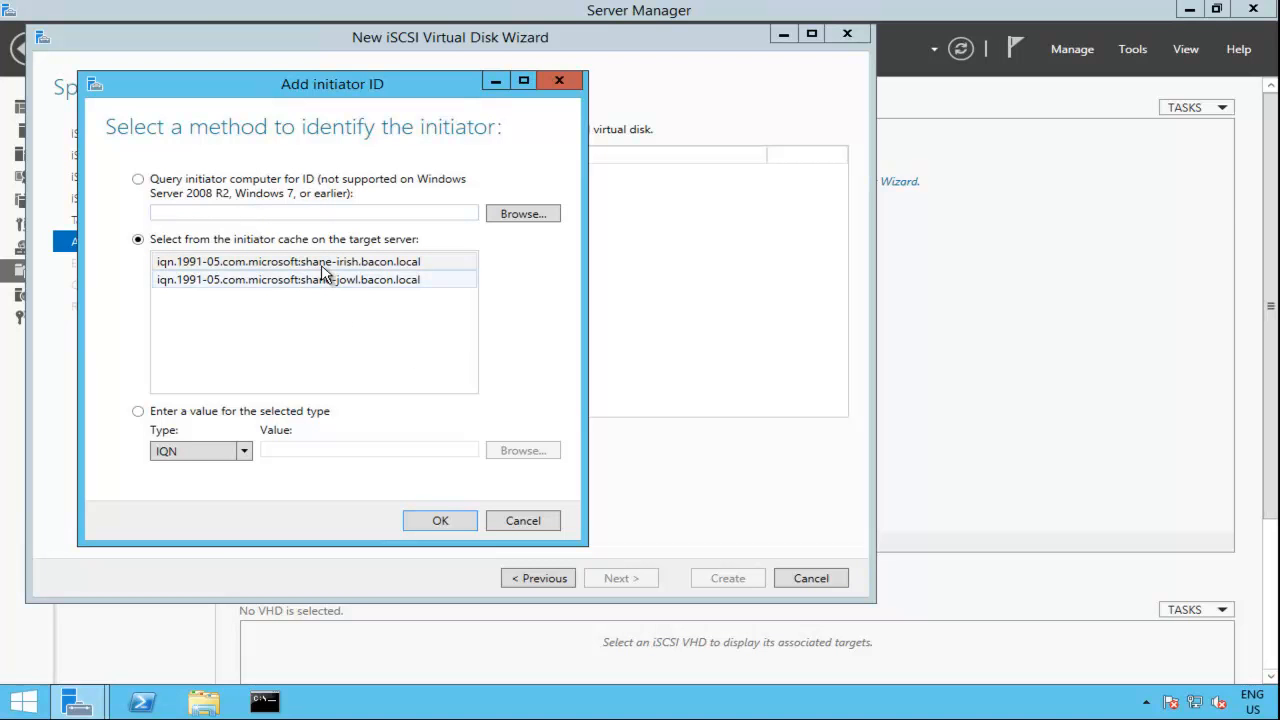
left_click(523, 215)
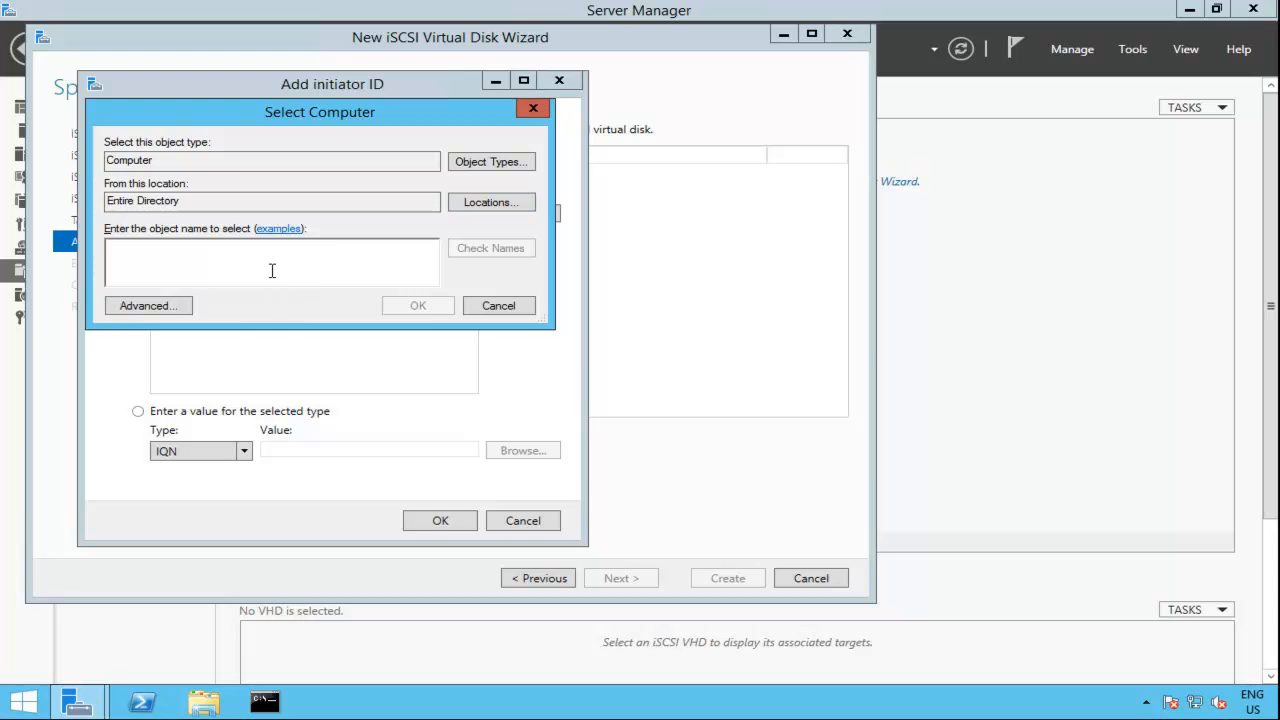
type("shane-irish")
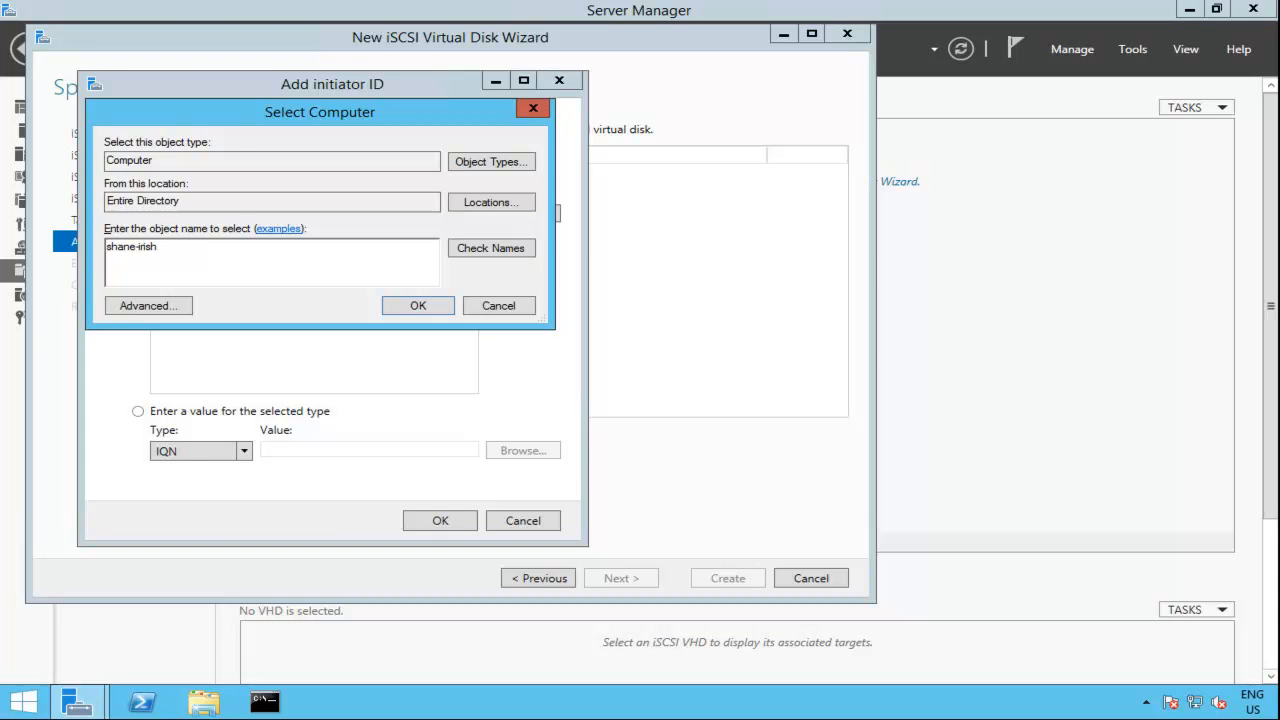
left_click(501, 304)
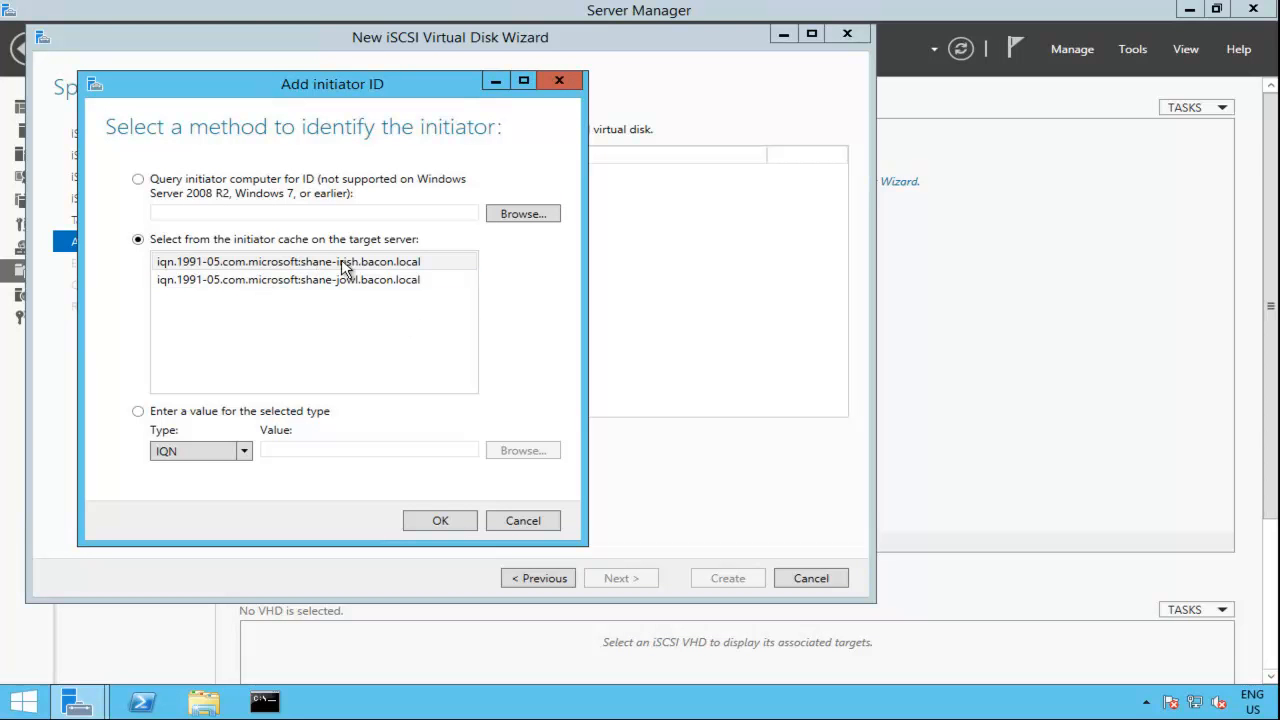
Step: Add the shane-jowl and shane-irish initiators from the target server's initiator cache as access servers
left_click(363, 285)
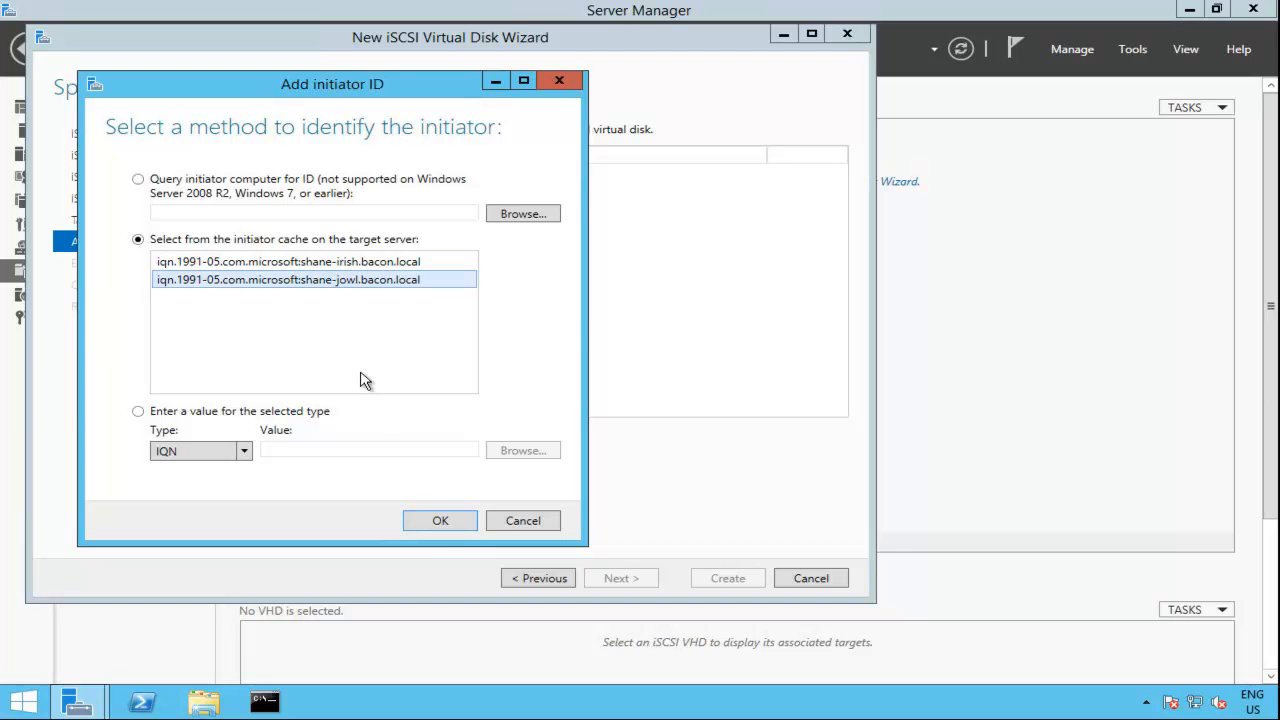
left_click(433, 521)
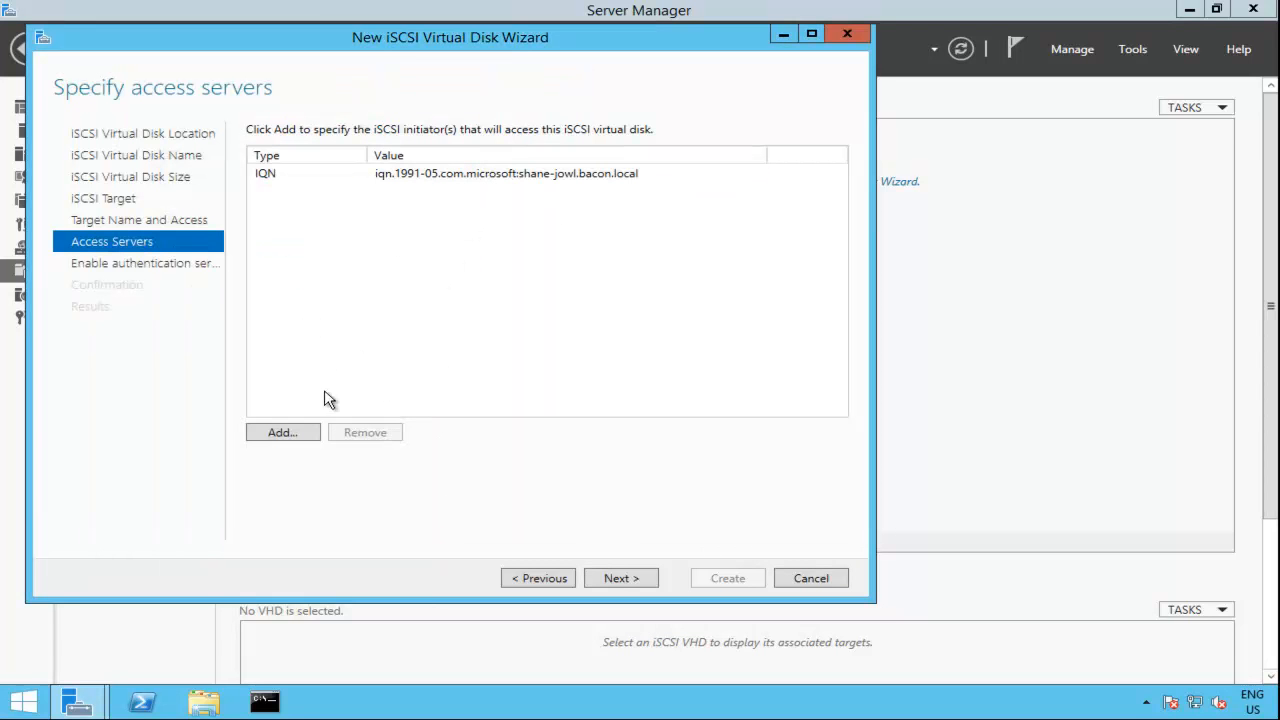
left_click(287, 432)
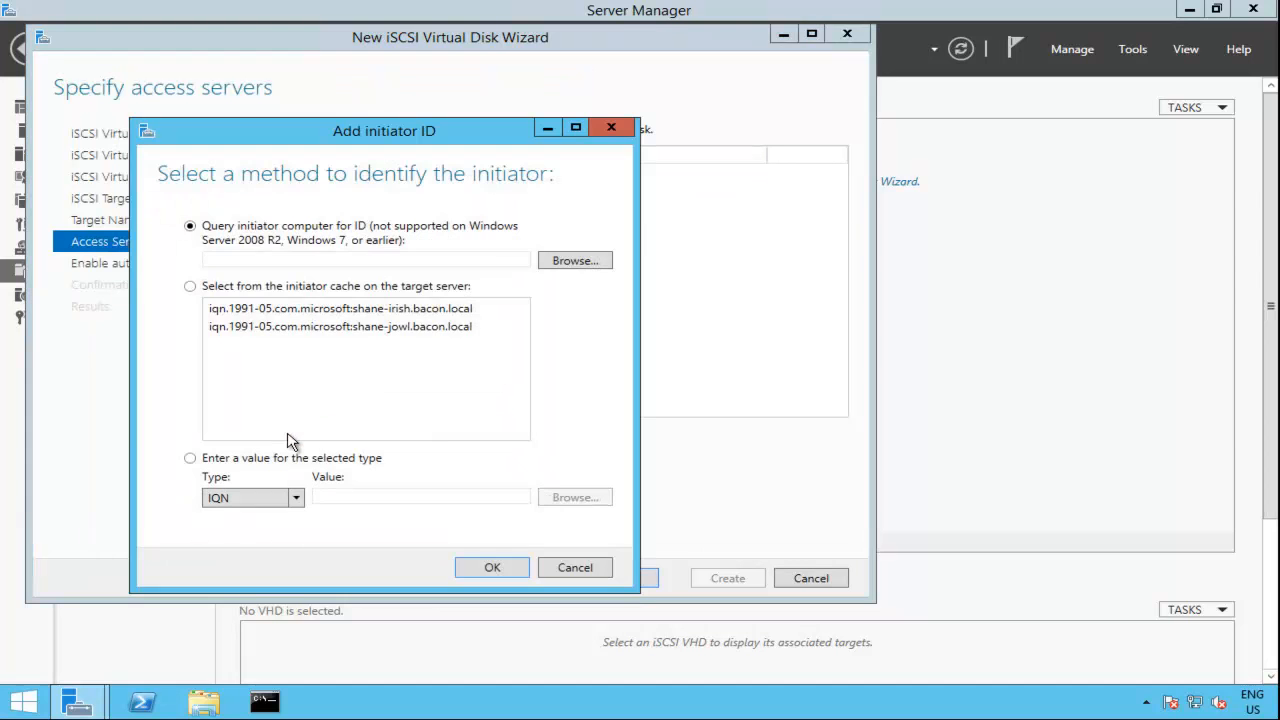
left_click(320, 312)
left_click(492, 567)
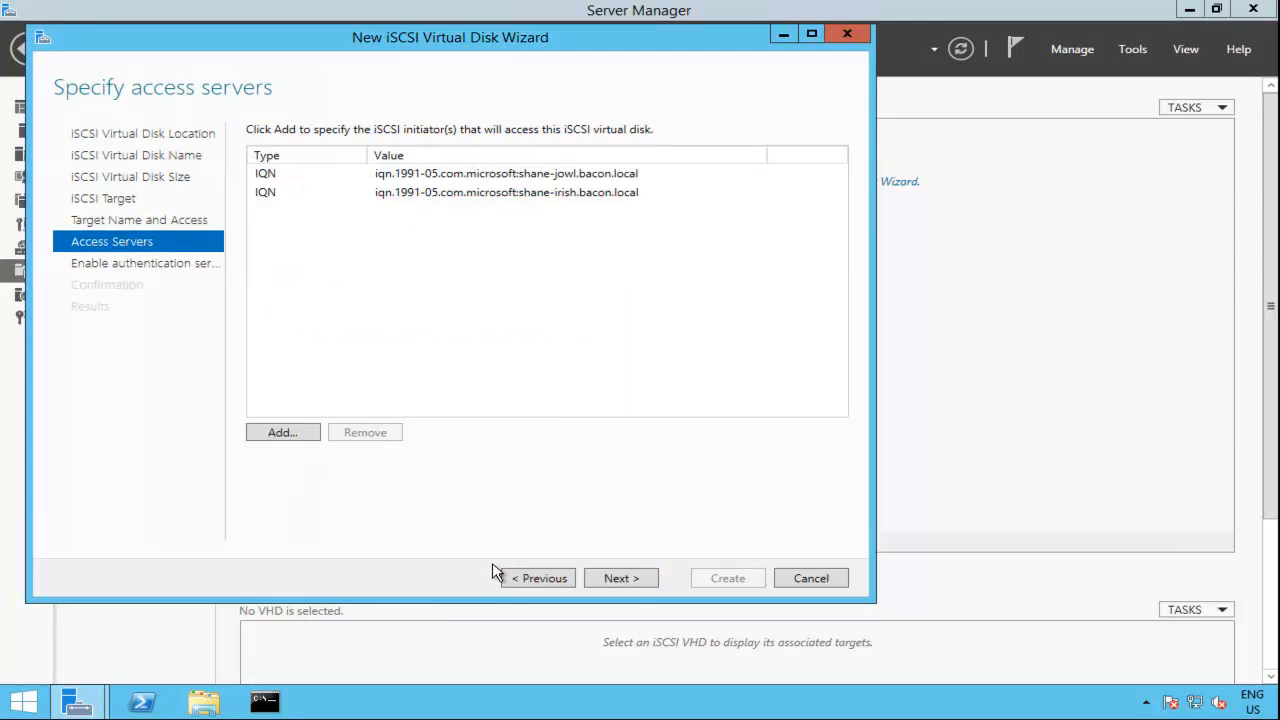
left_click(620, 579)
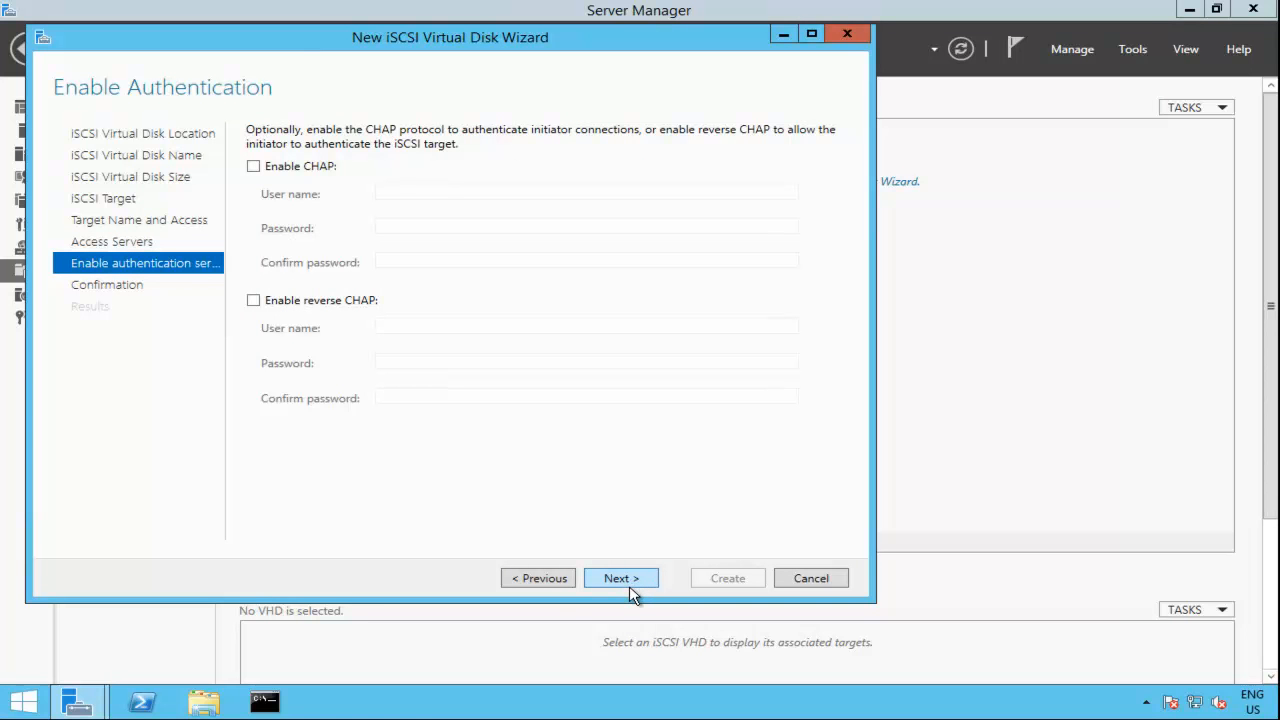
Step: Enable CHAP authentication with the user name goodchap, and enter and confirm the CHAP password
left_click(284, 170)
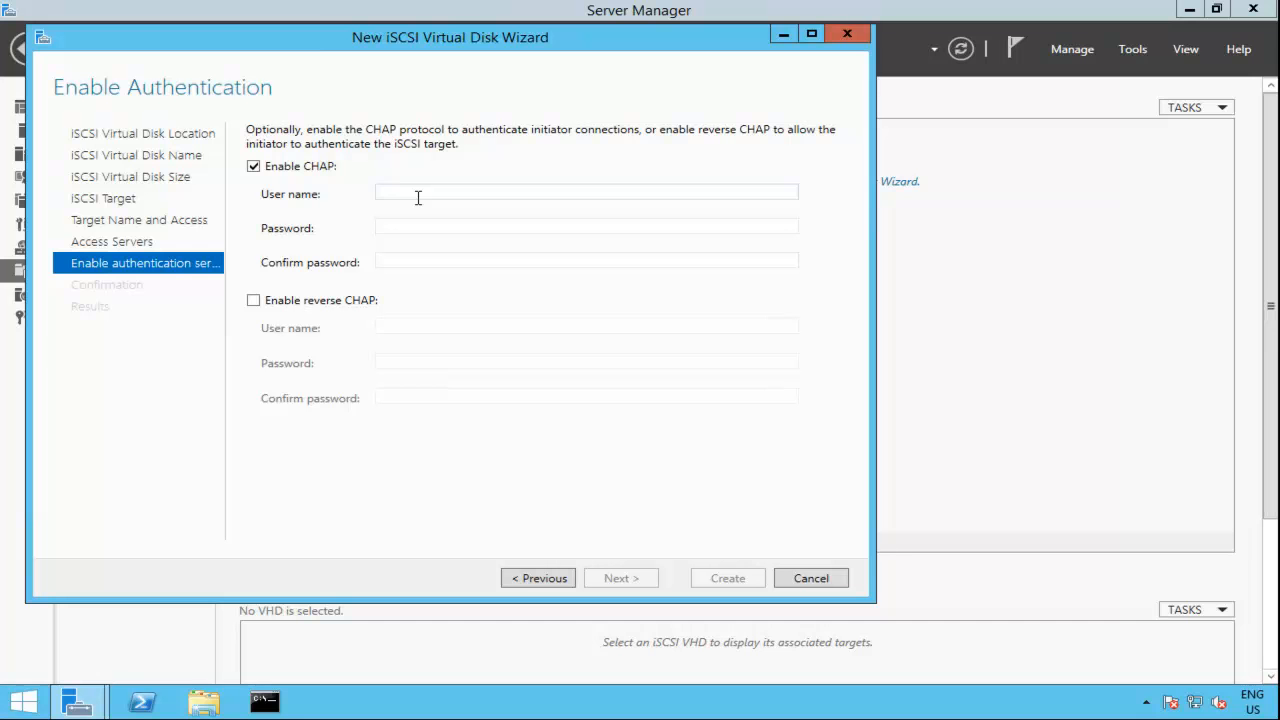
type("goodchap")
key("Tab")
type("*******")
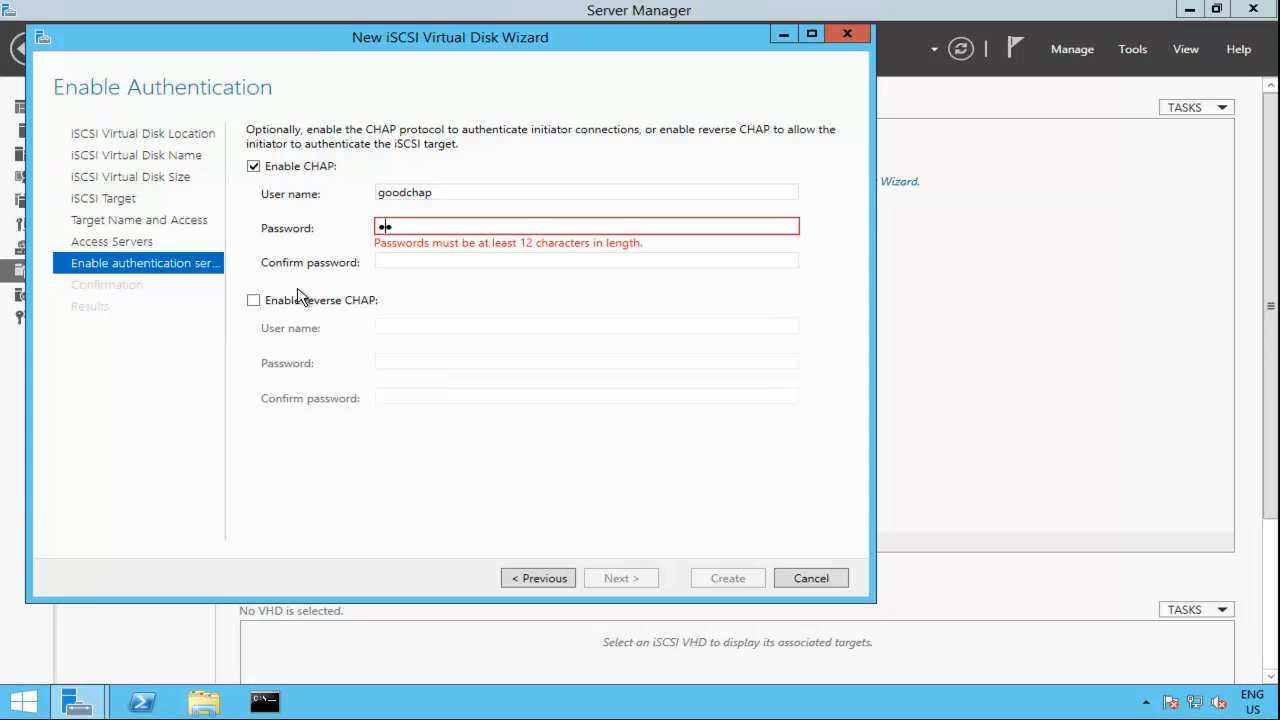
key("Tab")
type("*******")
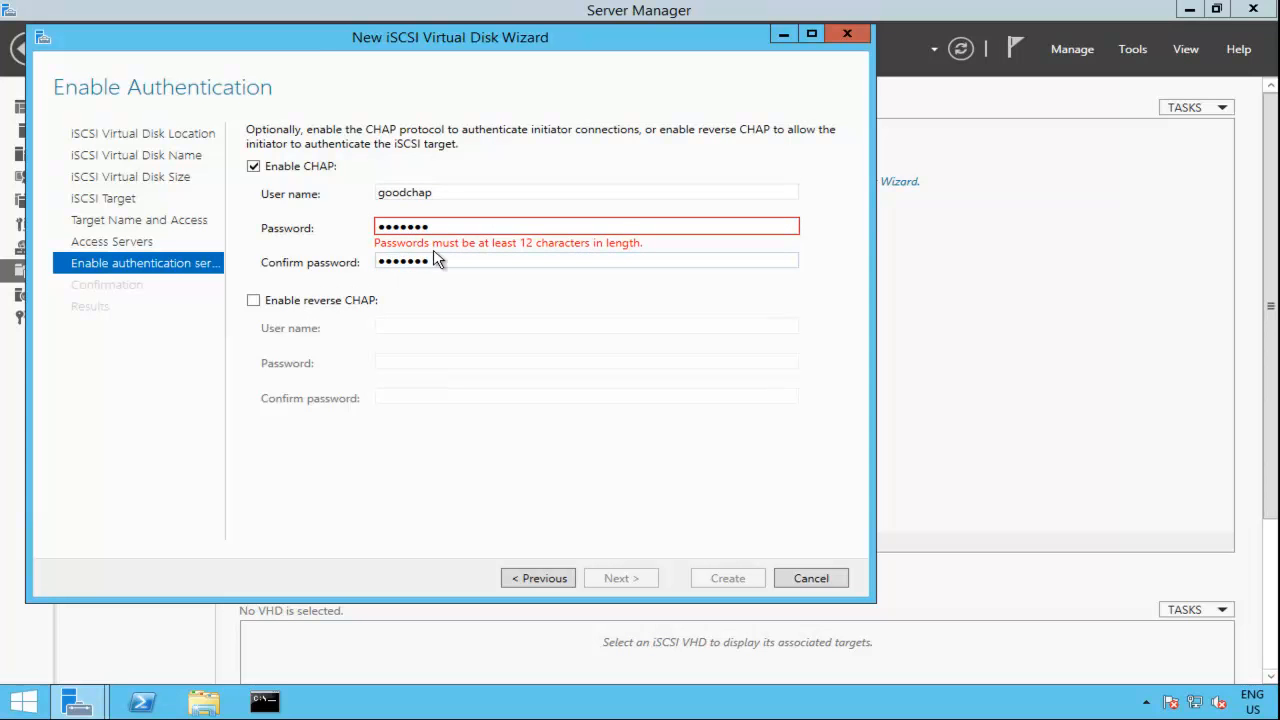
Step: Replace the CHAP password with a longer one of at least 12 characters
left_click(445, 225)
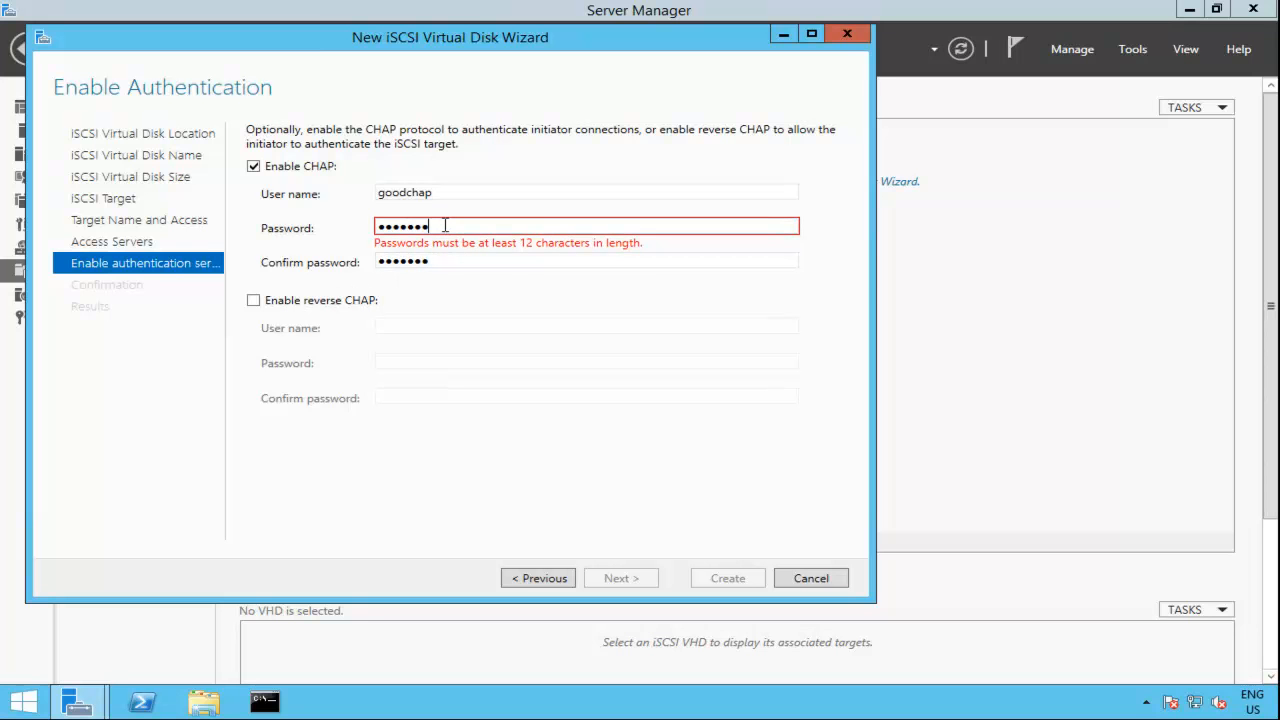
type("**")
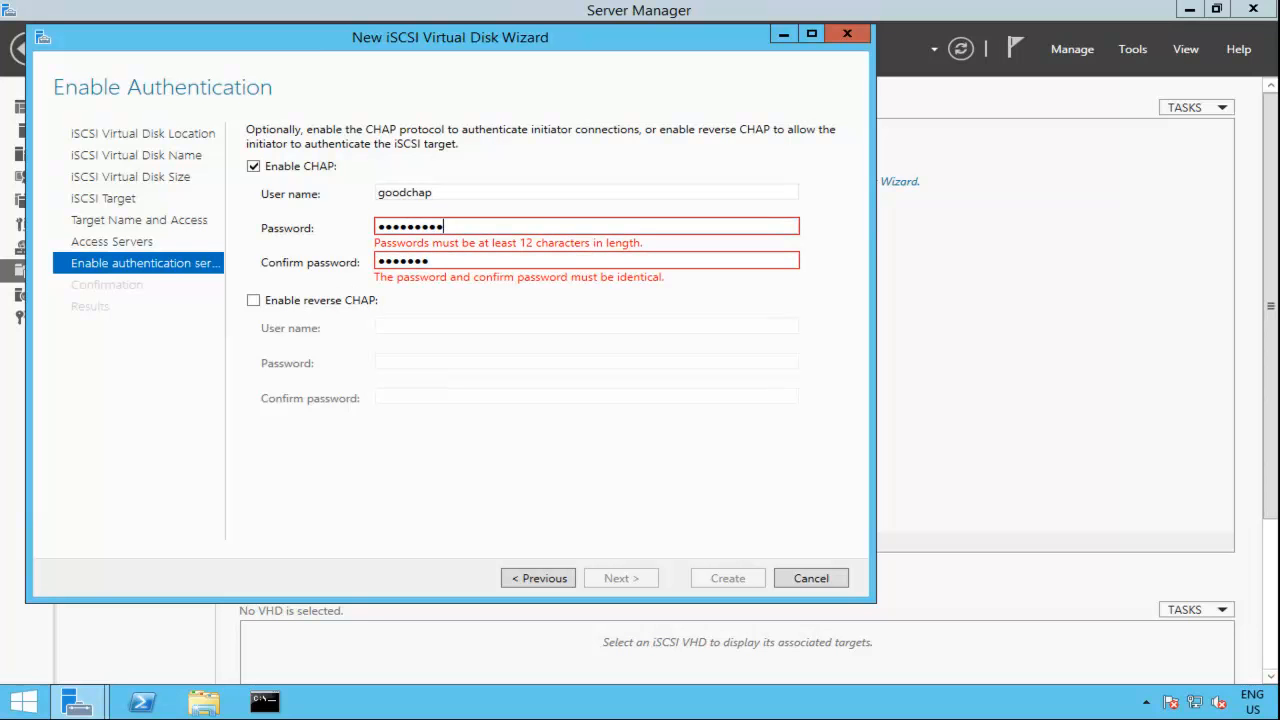
key("BackSpace")
key("BackSpace")
key("BackSpace")
key("BackSpace")
key("BackSpace")
key("BackSpace")
key("BackSpace")
key("BackSpace")
key("BackSpace")
key("BackSpace")
type("********")
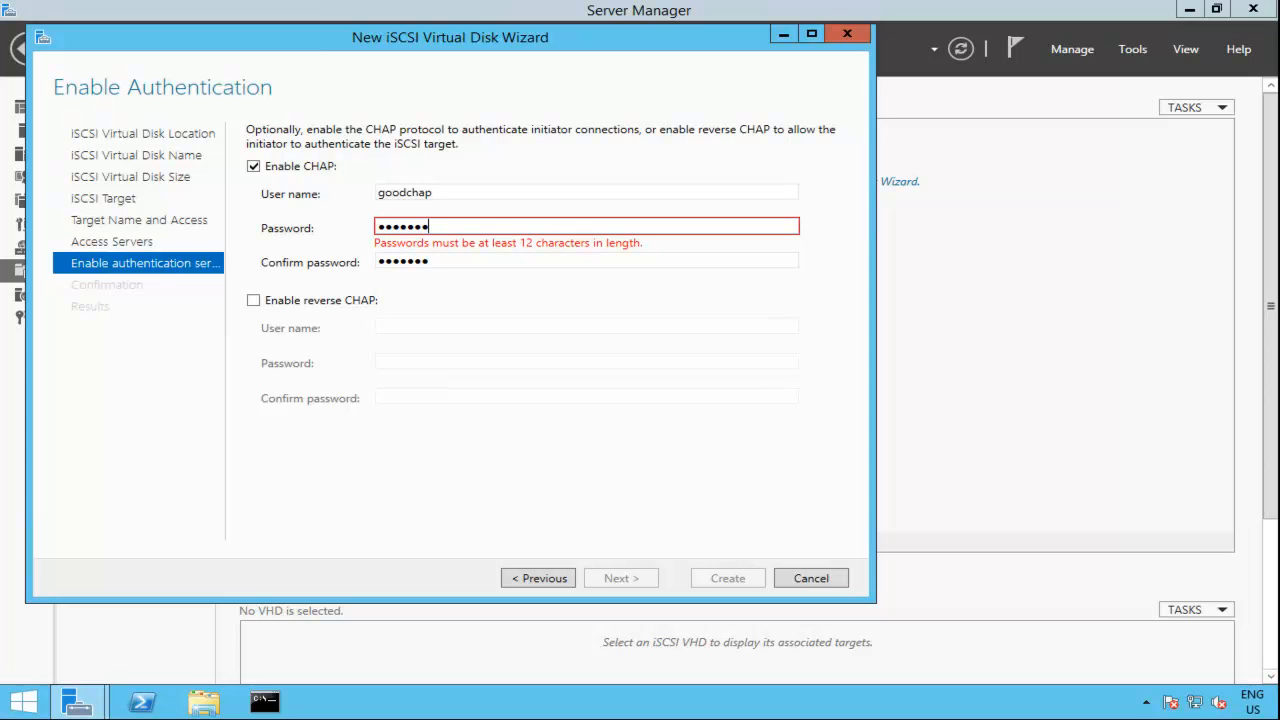
type("****")
Step: Re-enter the longer CHAP password in the confirmation field and create the iSCSI virtual disk
key("Tab")
key("BackSpace")
key("BackSpace")
key("BackSpace")
key("BackSpace")
key("BackSpace")
key("BackSpace")
key("BackSpace")
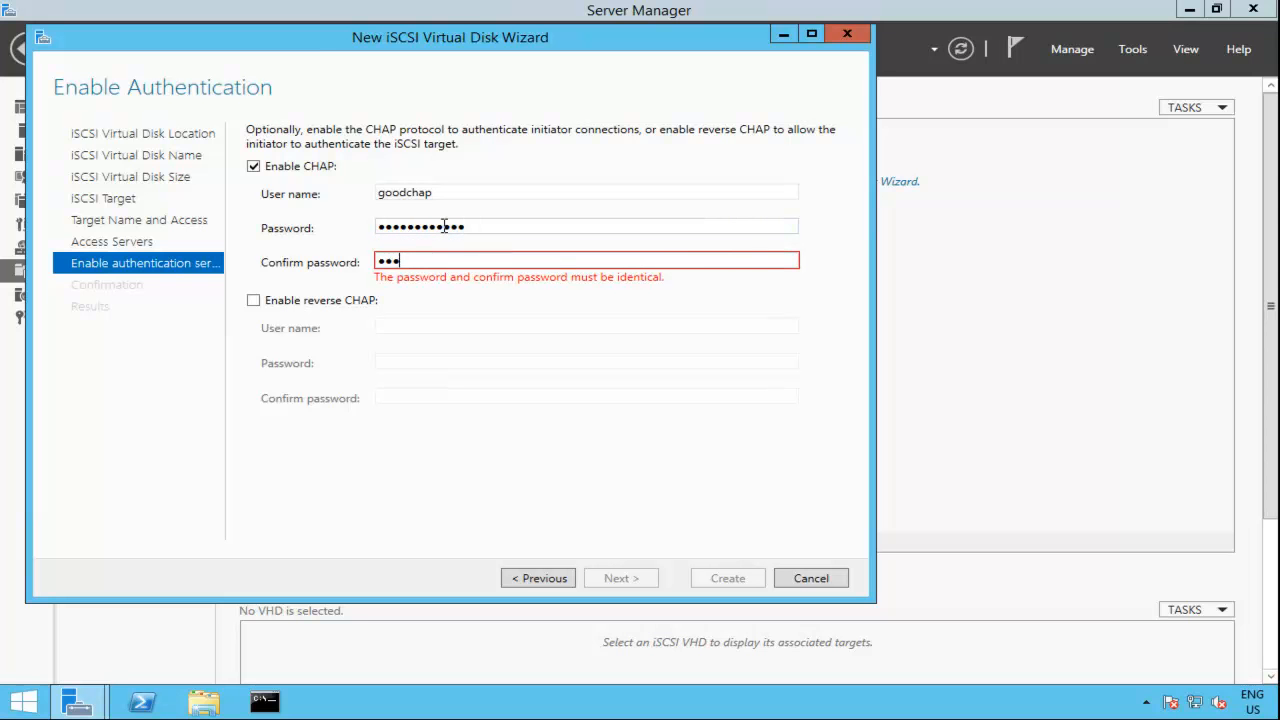
type("************")
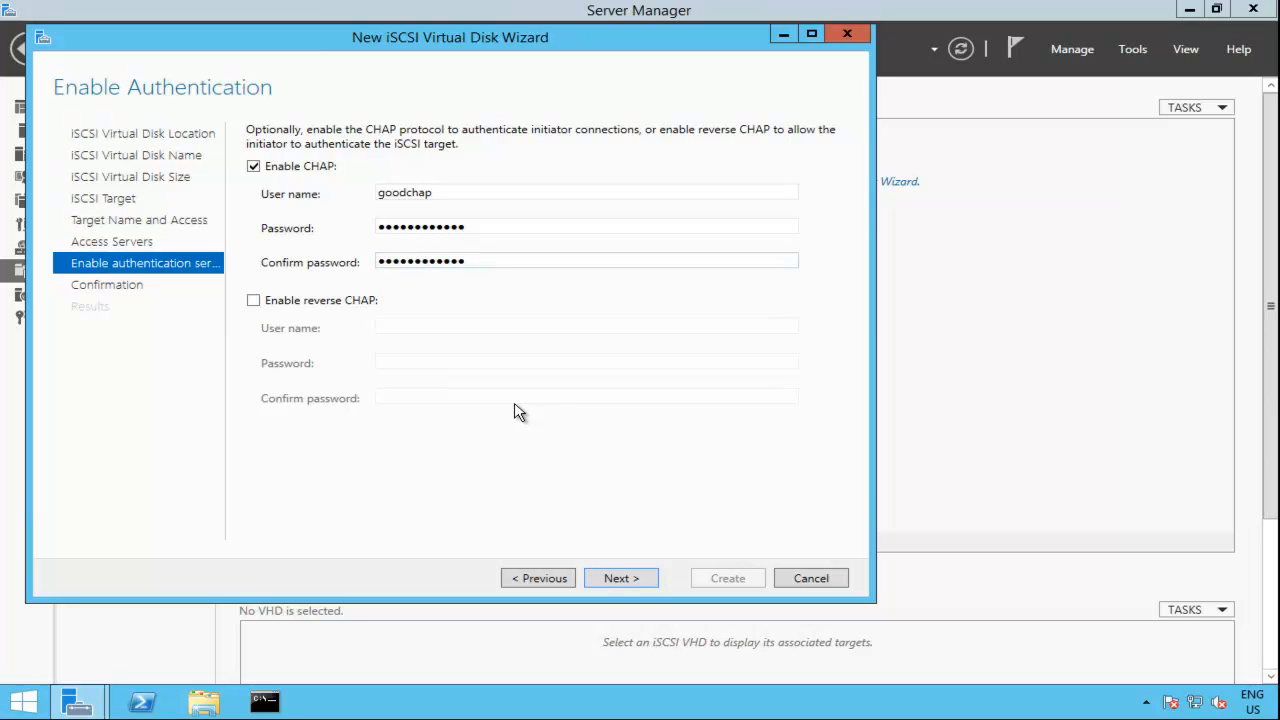
left_click(622, 579)
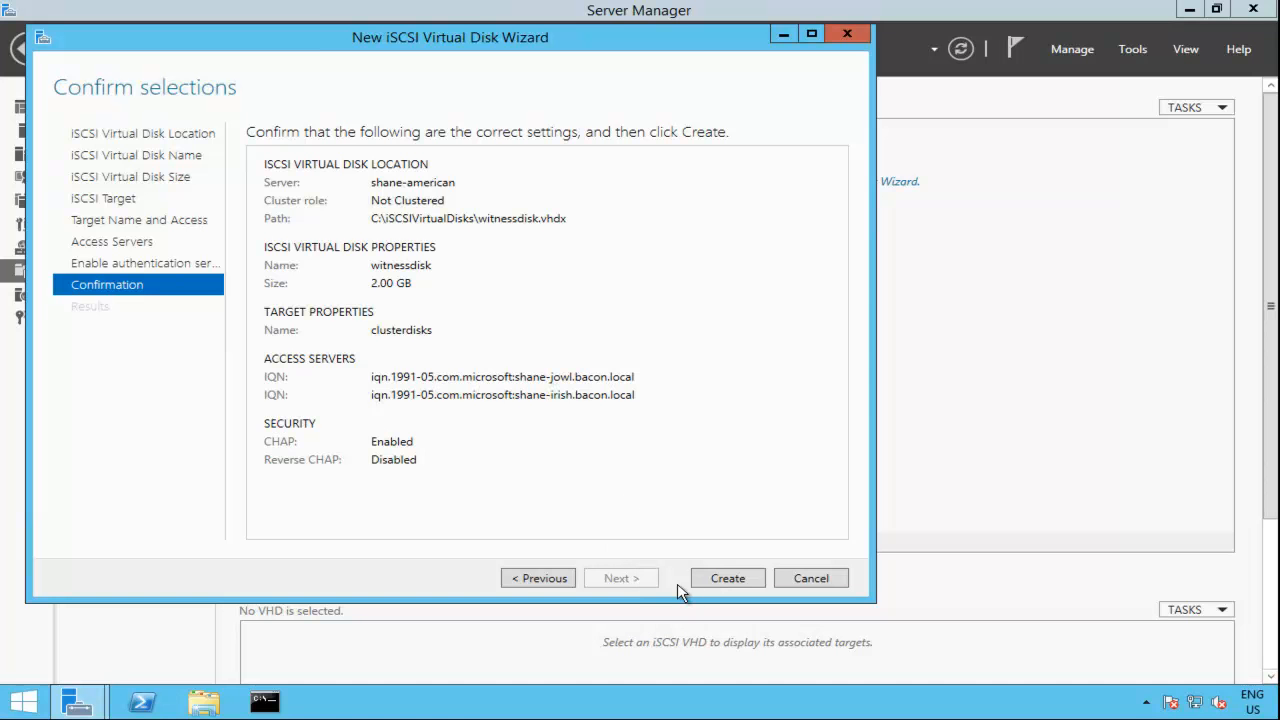
left_click(715, 584)
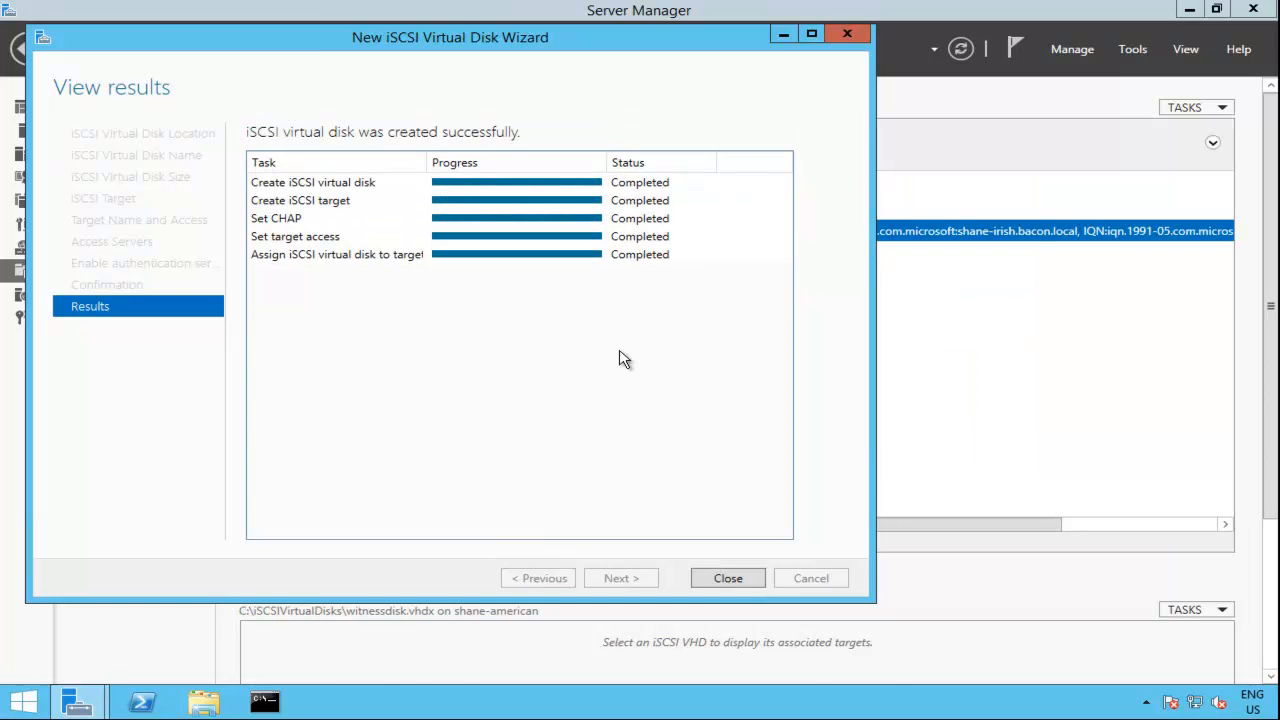
Step: Close the finished wizard and view the witnessdisk.vhdx file in C:\iSCSIVirtualDisks in File Explorer
left_click(728, 580)
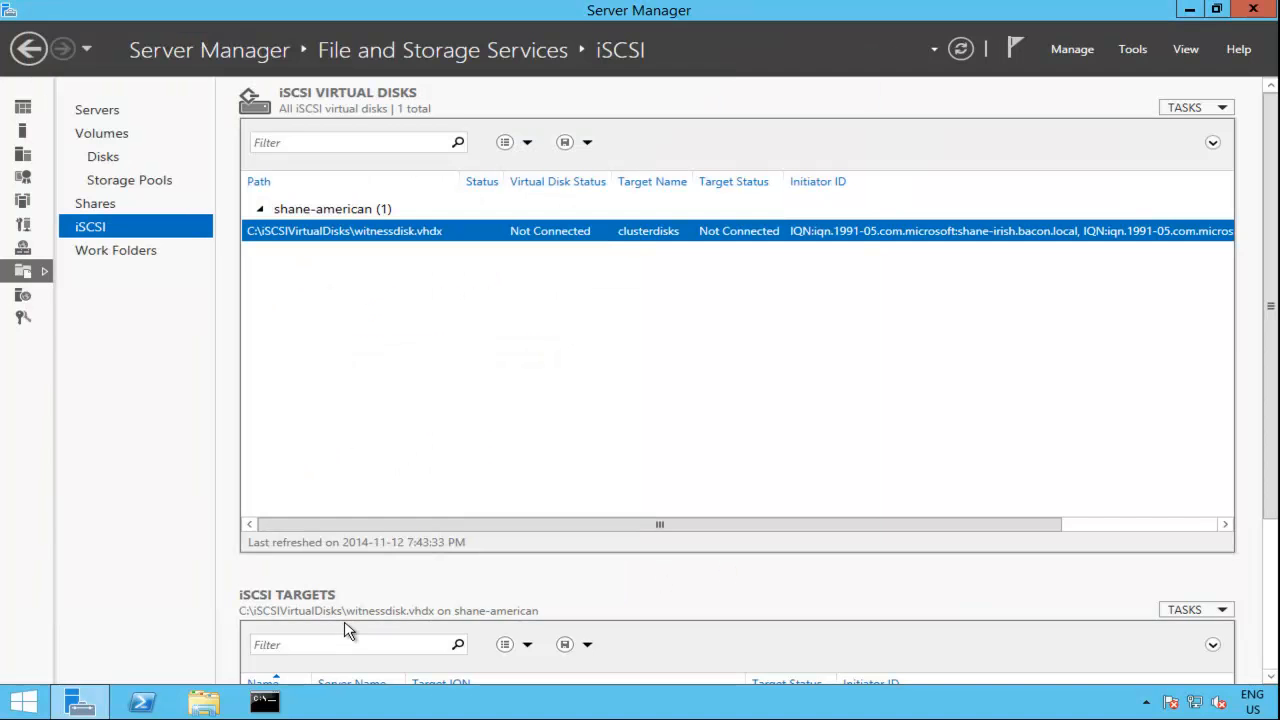
left_click(203, 702)
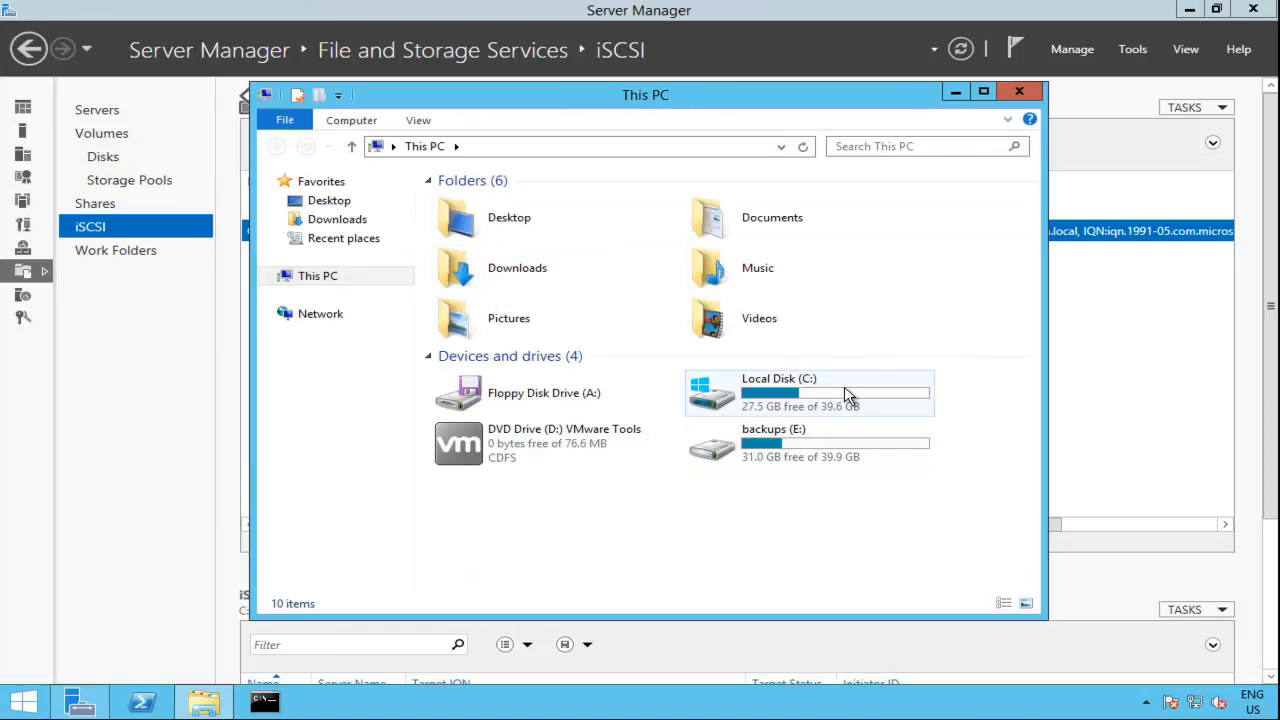
double_click(833, 405)
left_click(531, 241)
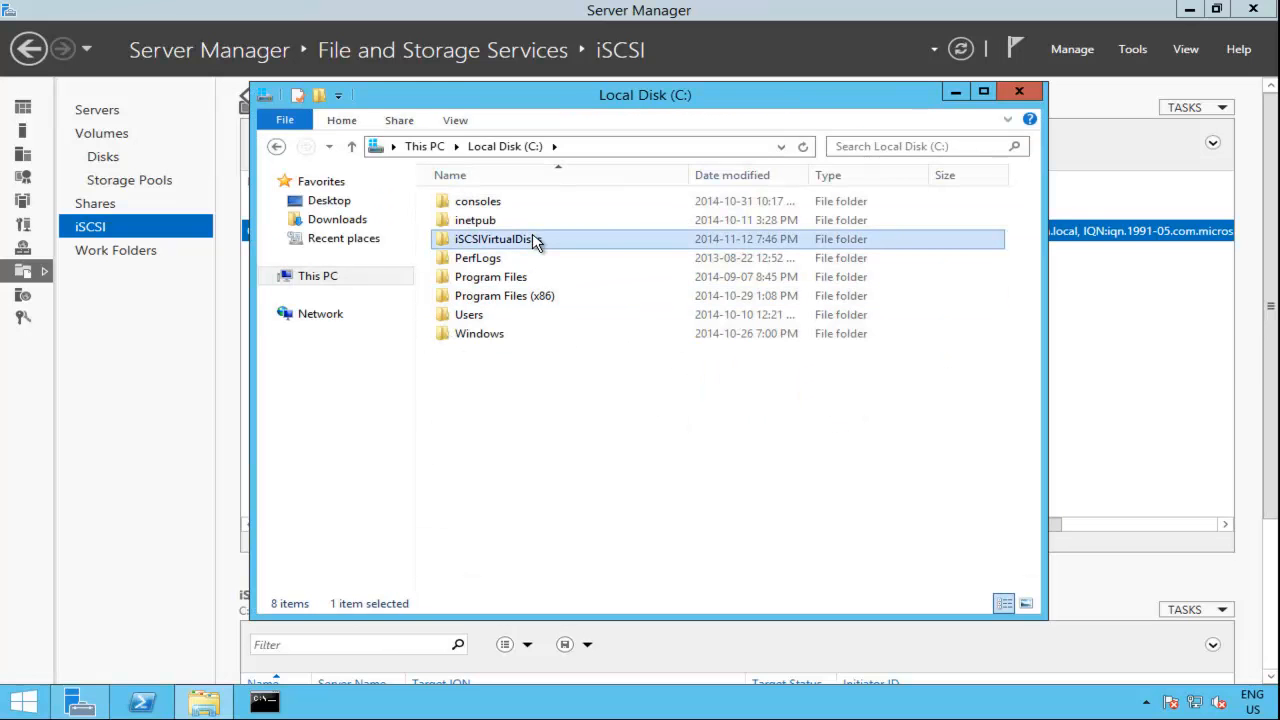
double_click(566, 245)
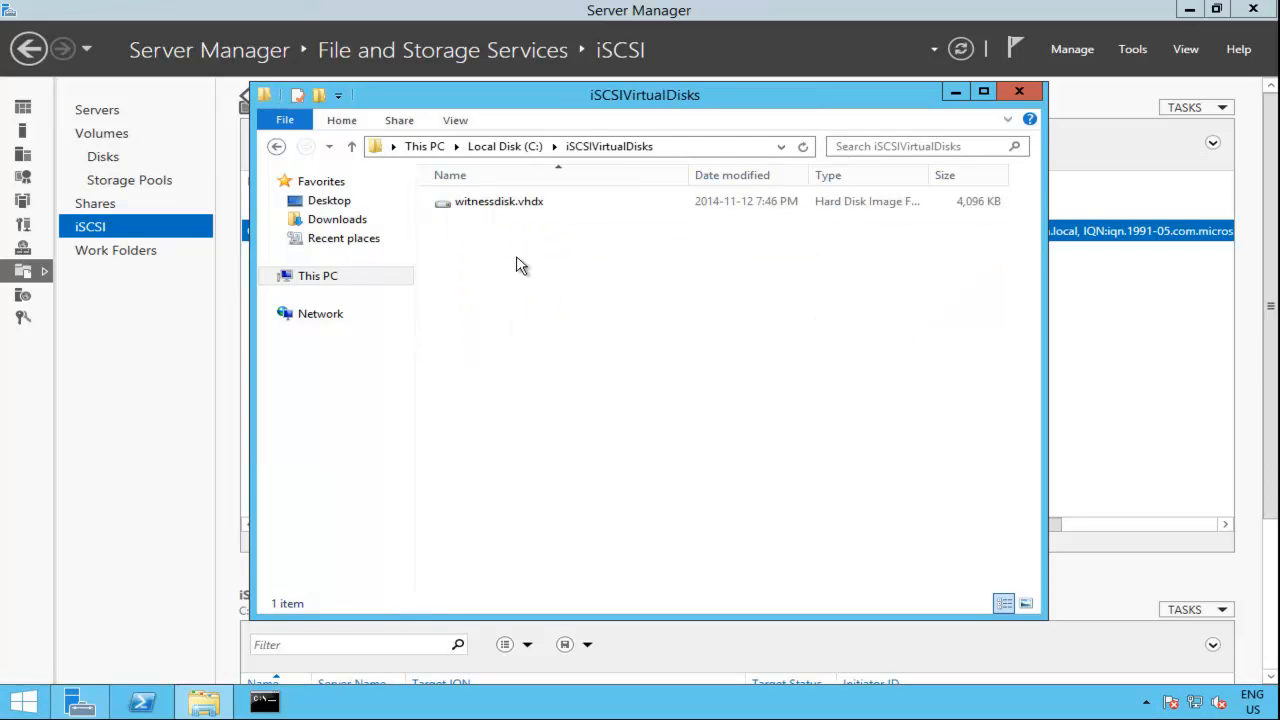
left_click(542, 206)
left_click(578, 349)
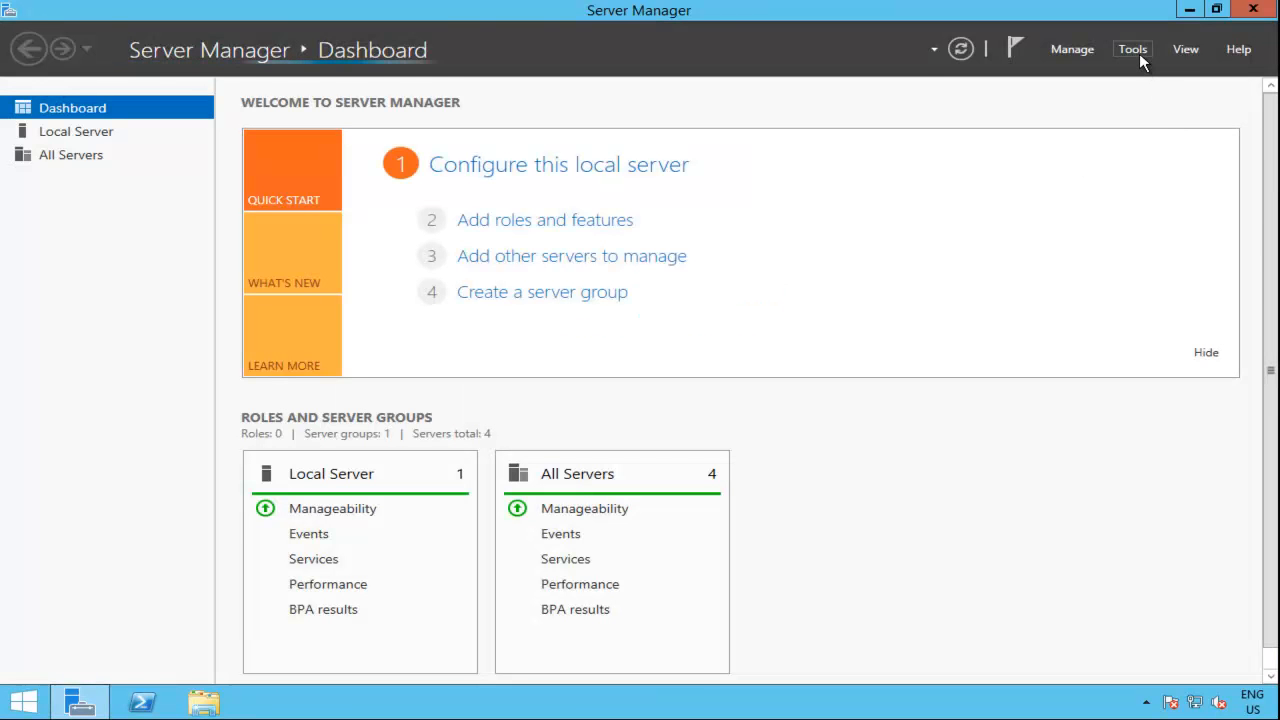
Step: Open the iSCSI Initiator on shane-irish and discover the targets offered by shane-american.bacon.local
left_click(1139, 53)
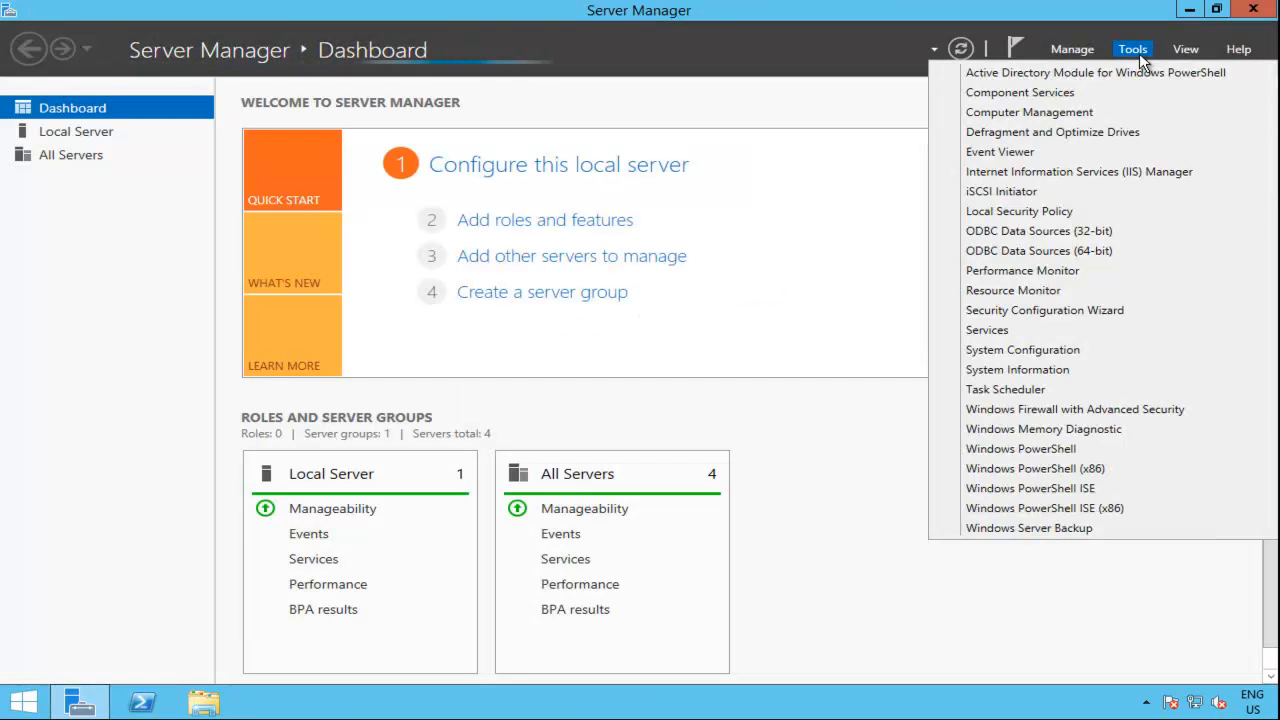
left_click(1100, 197)
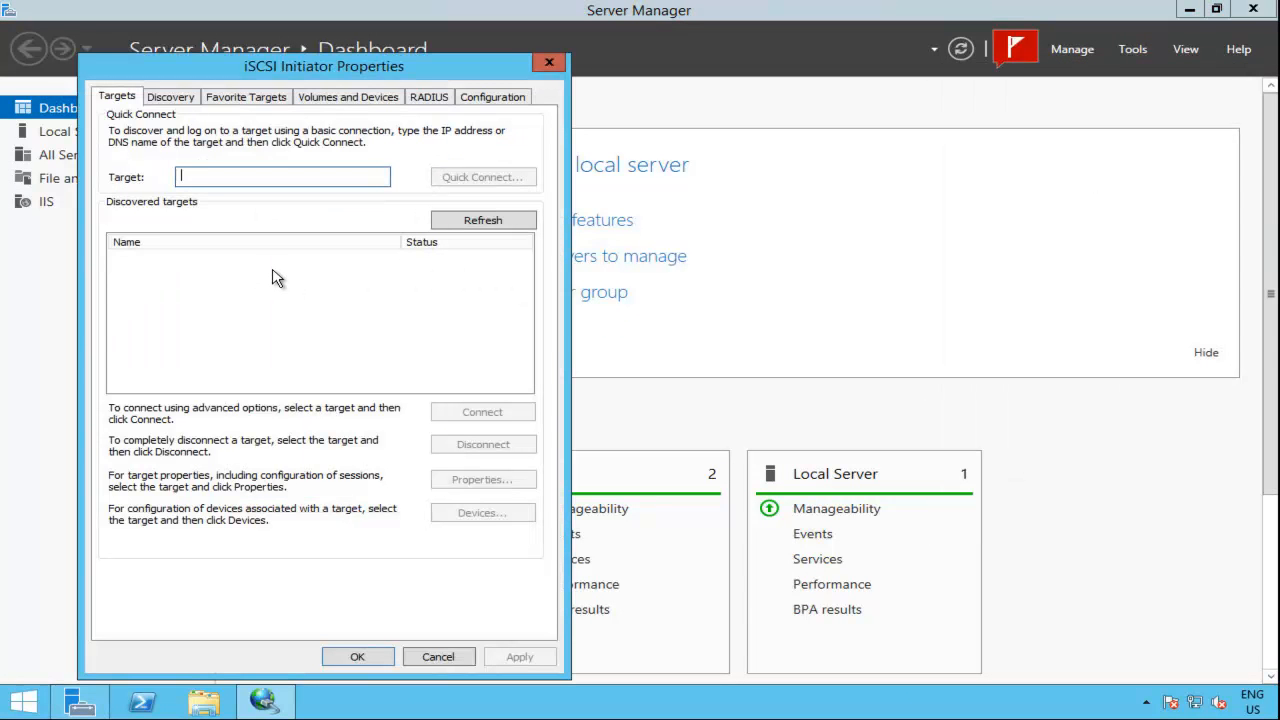
type("shane-american.bacon.local")
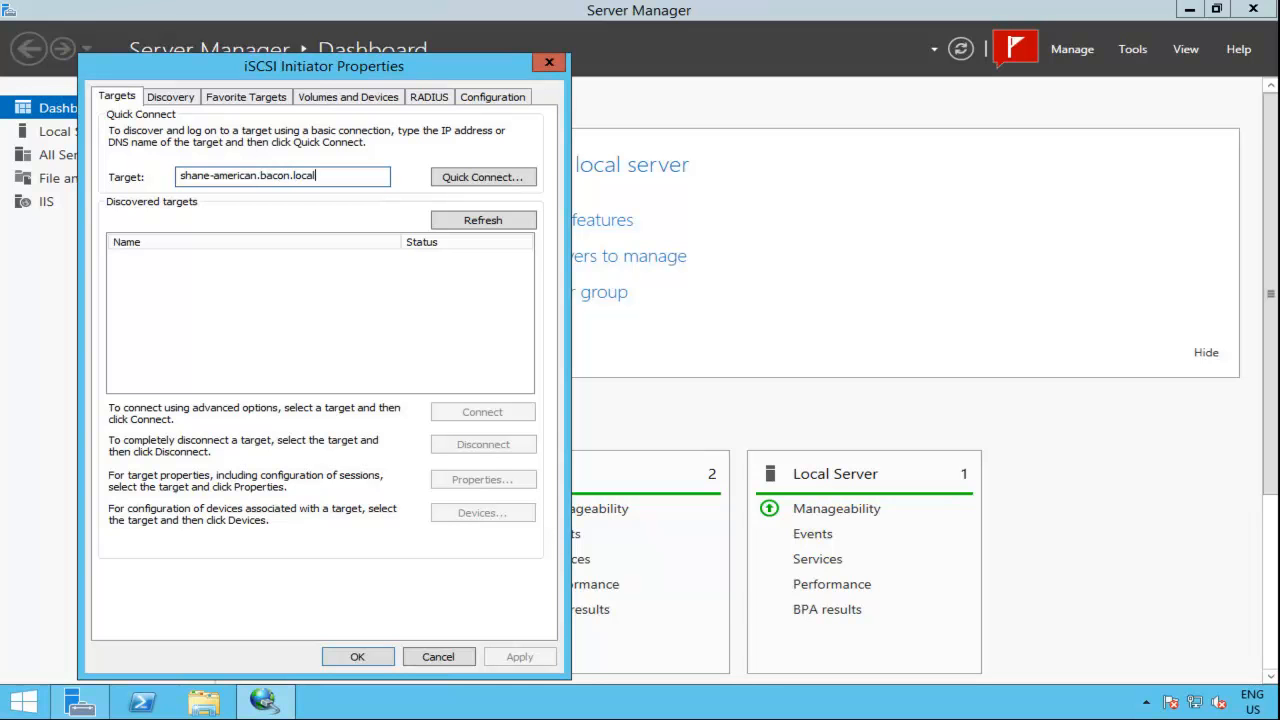
left_click(502, 178)
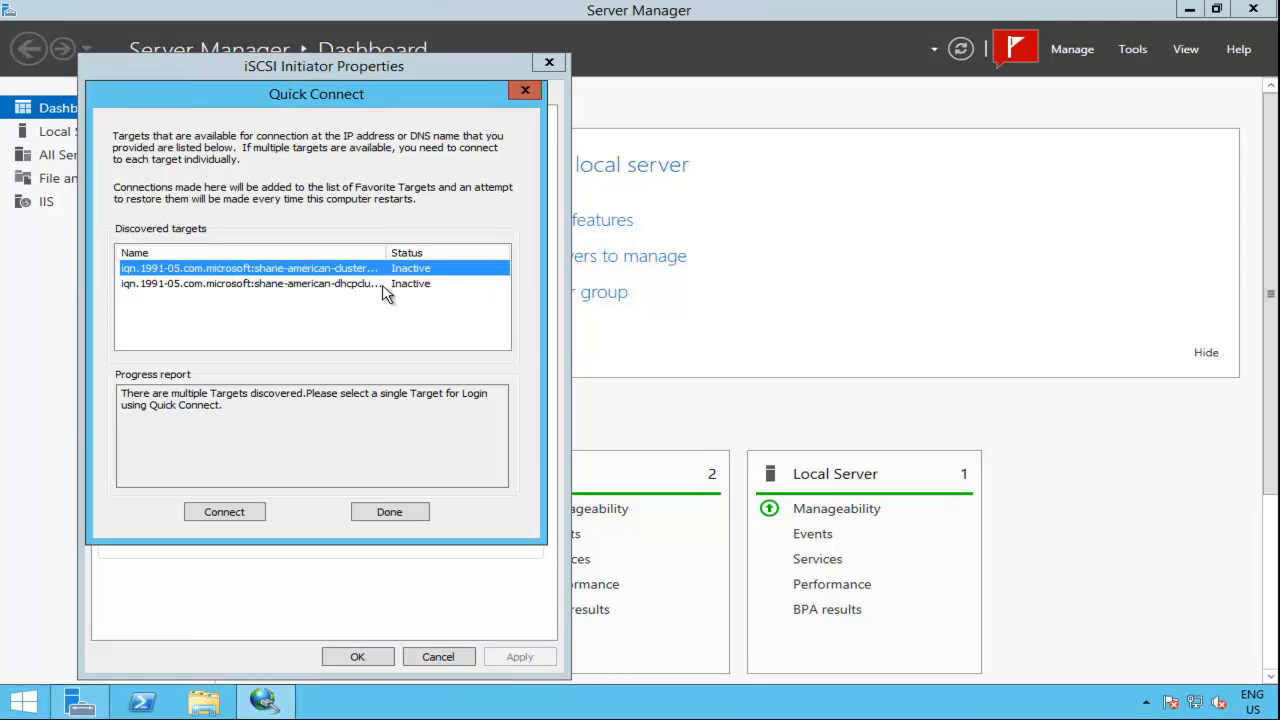
Step: Try to quick-connect to the shane-american clusterdisks target without CHAP credentials
double_click(388, 253)
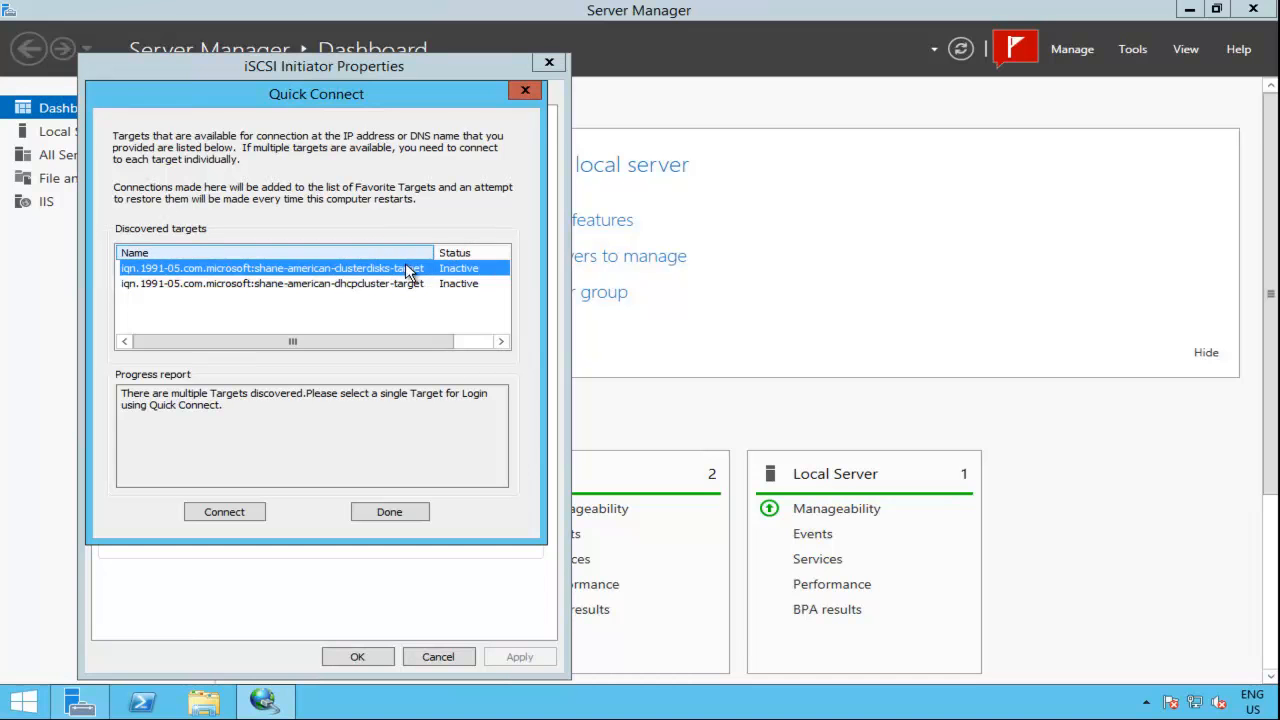
left_click(244, 514)
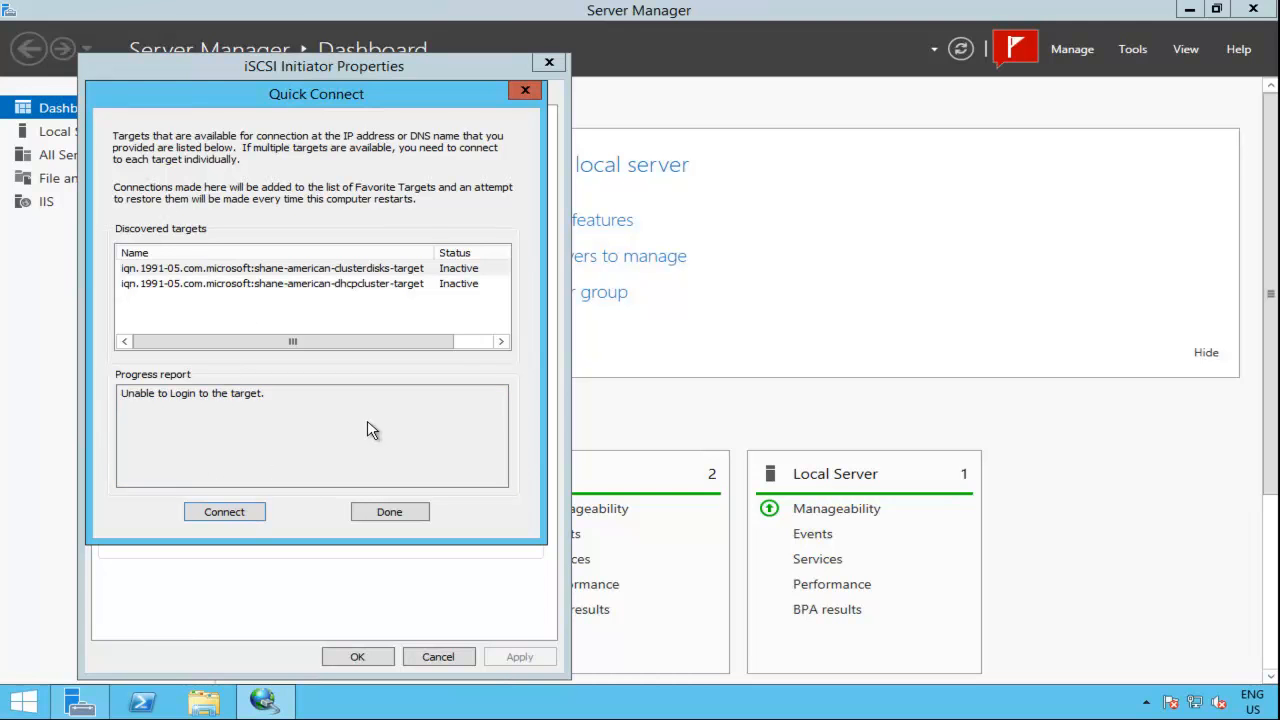
left_click(385, 512)
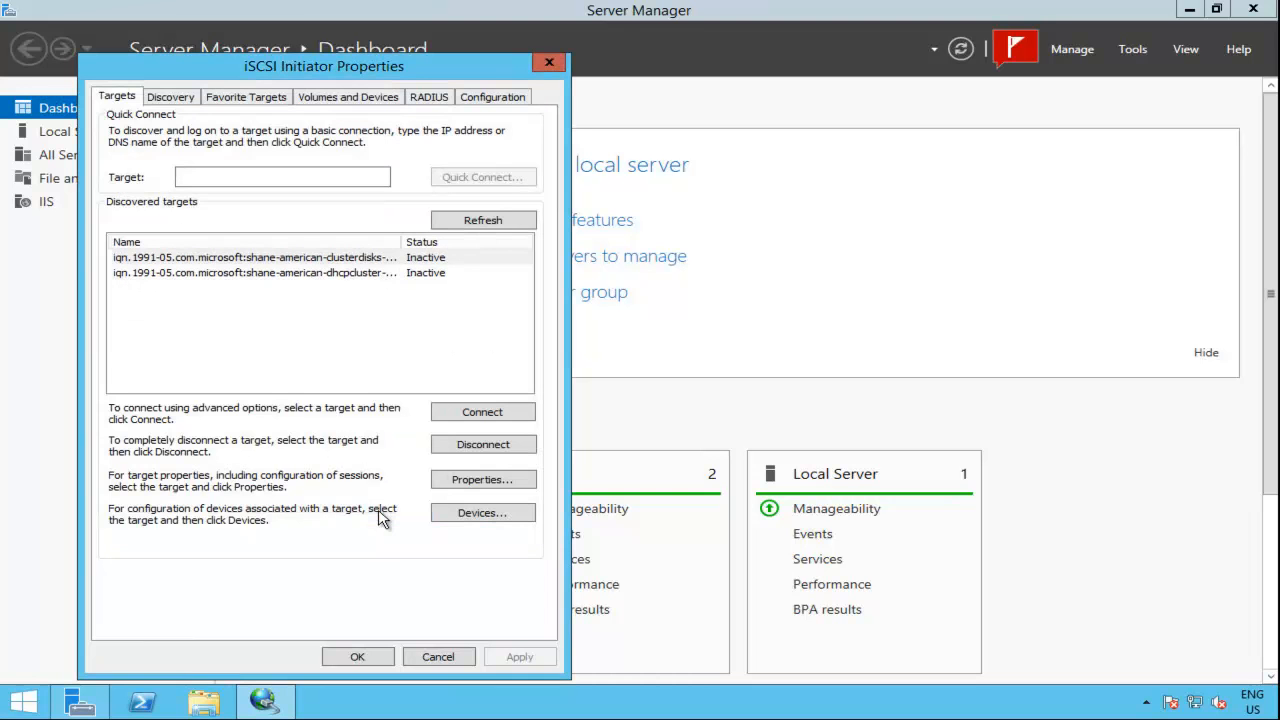
Step: Enable CHAP log on in the advanced connection settings of the clusterdisks target, with the name goodchap and the target secret
left_click(355, 263)
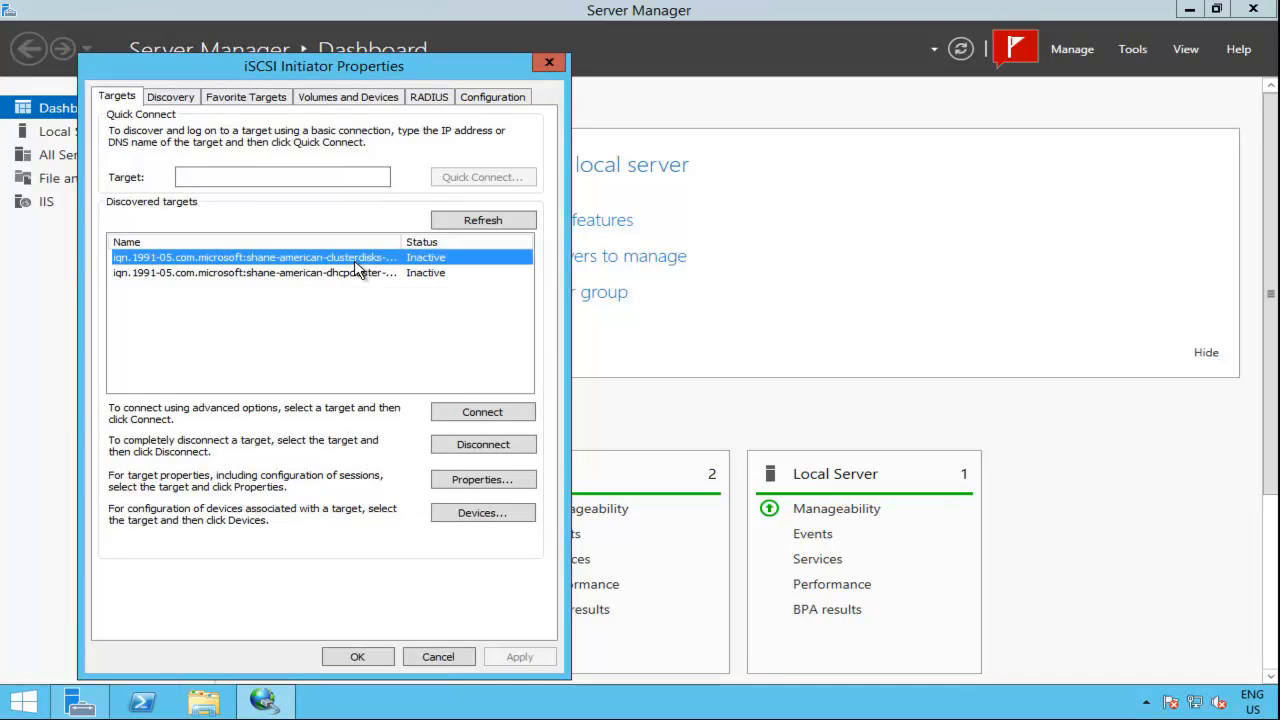
left_click(490, 413)
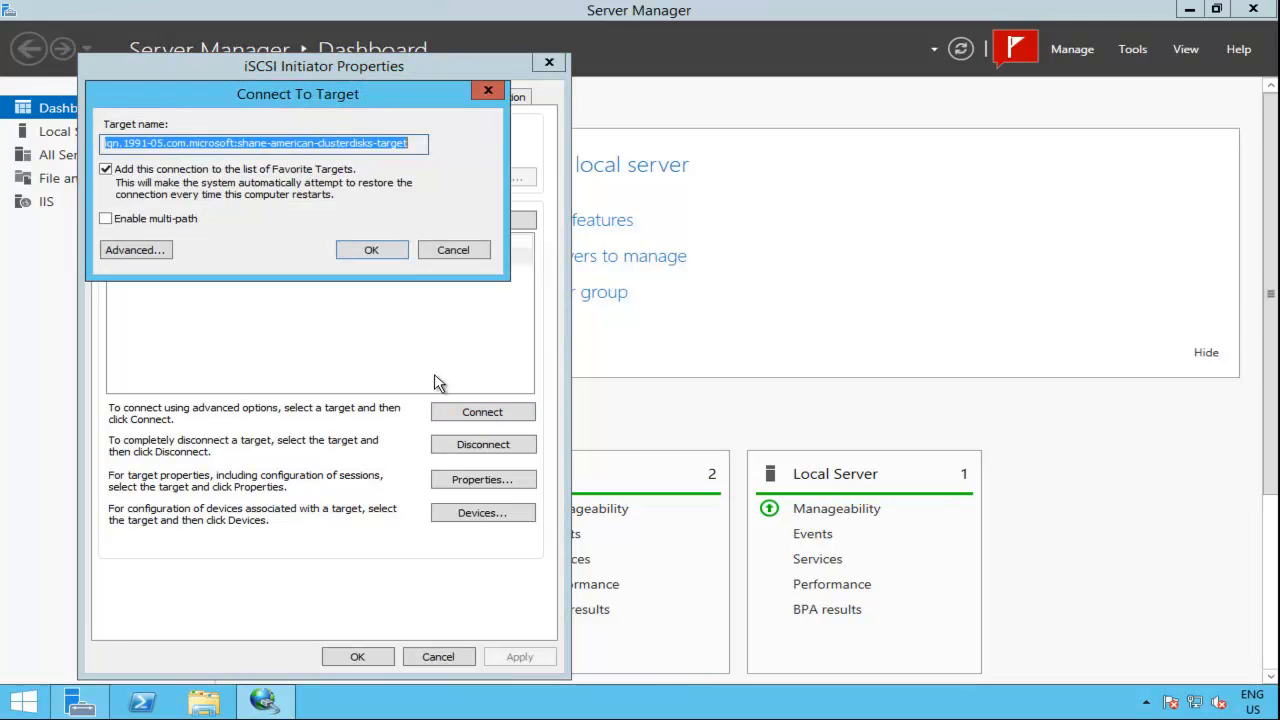
left_click(151, 250)
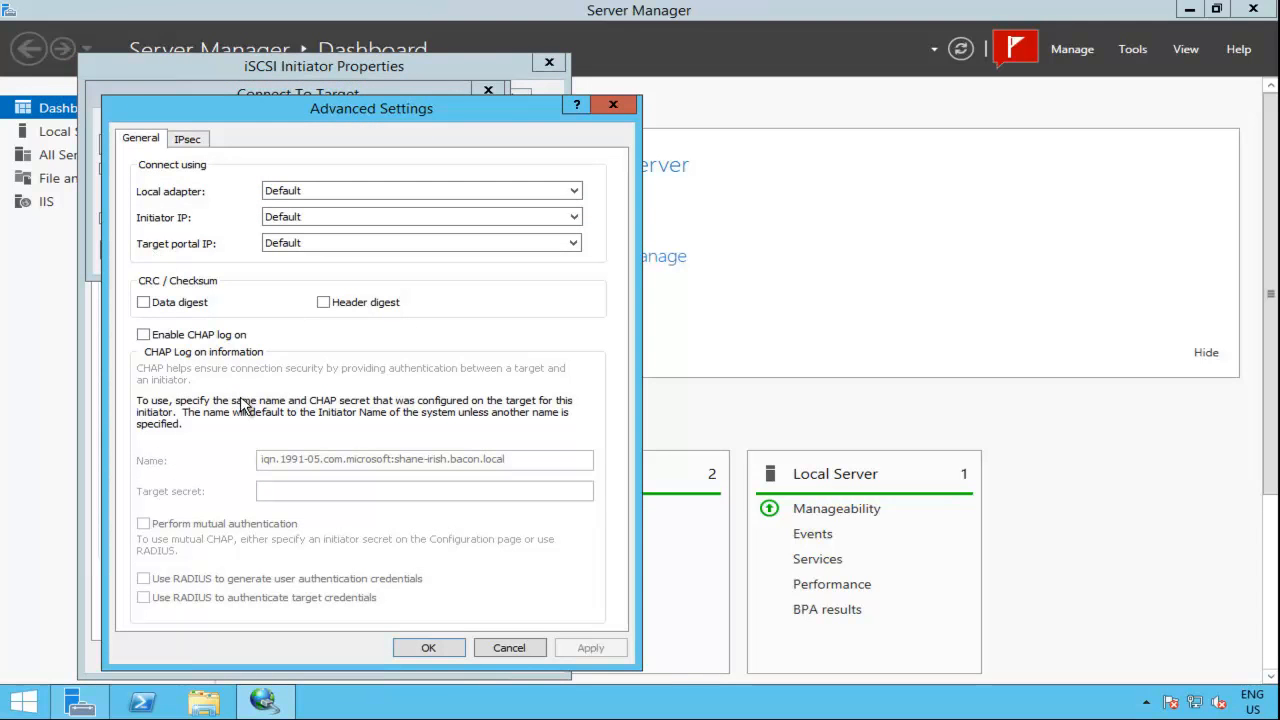
left_click(198, 337)
double_click(447, 460)
left_click(447, 460)
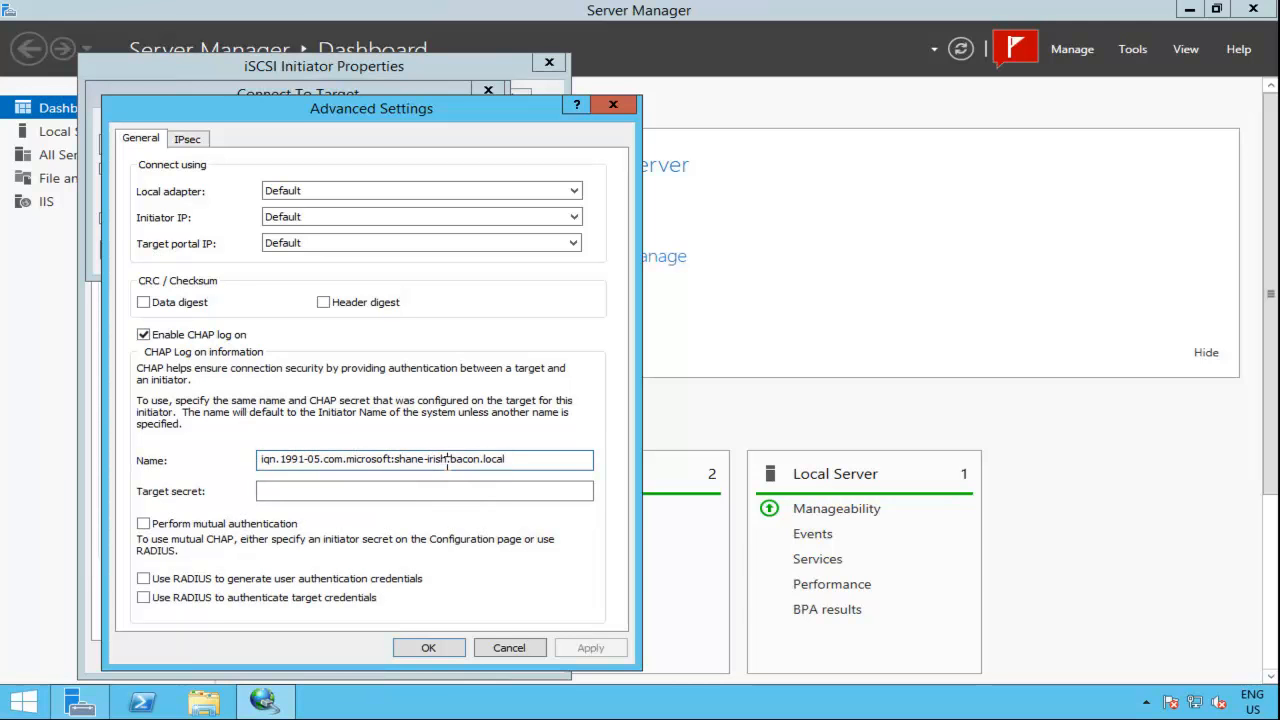
left_click_drag(528, 458, 193, 455)
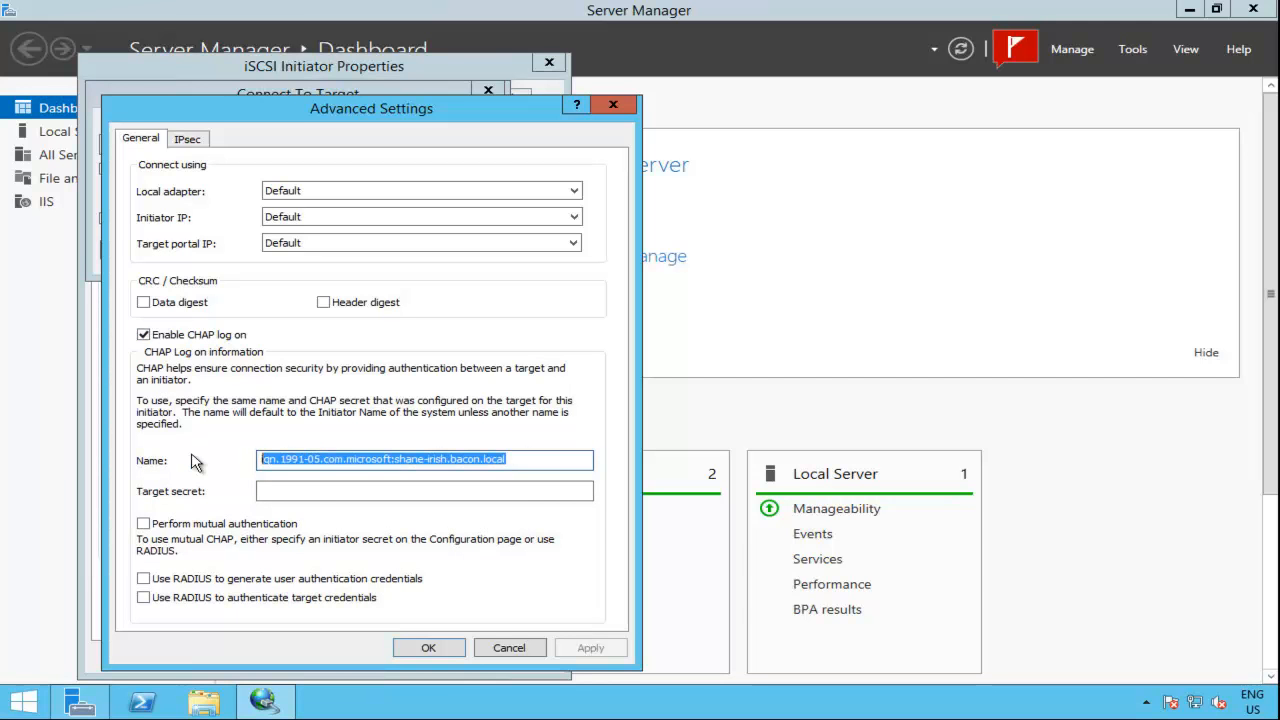
key("BackSpace")
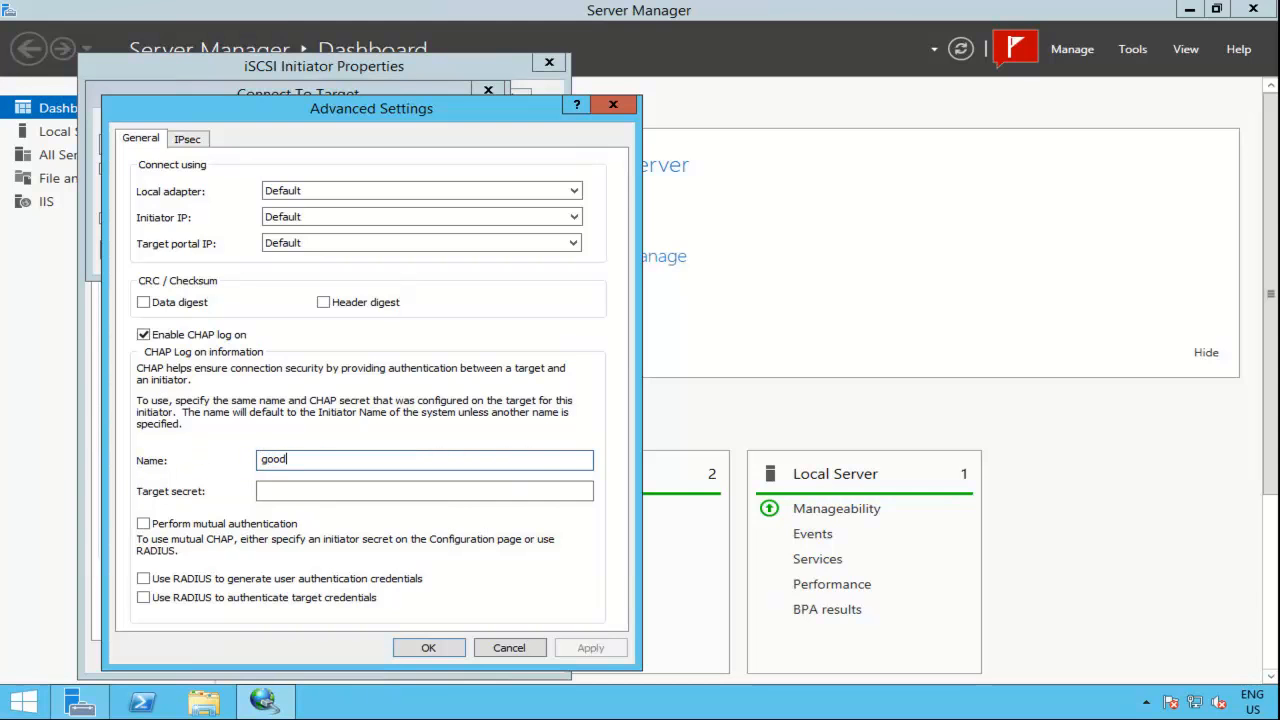
key("Tab")
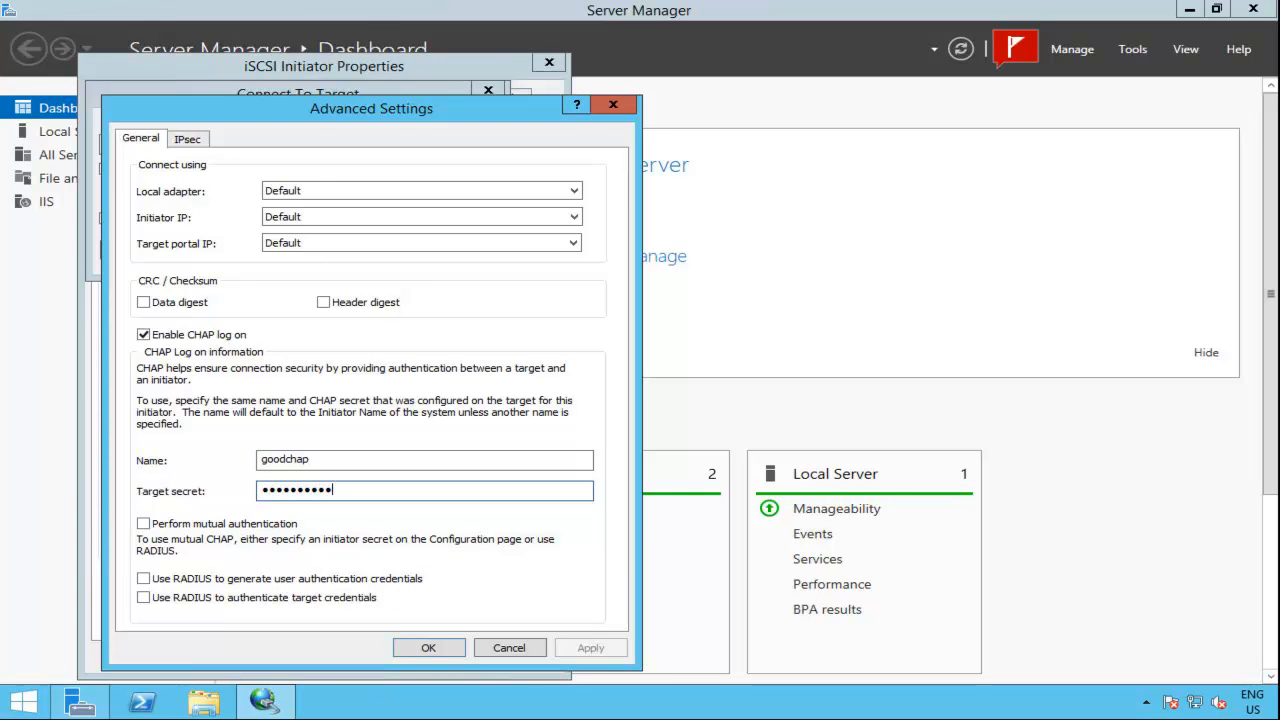
left_click(427, 648)
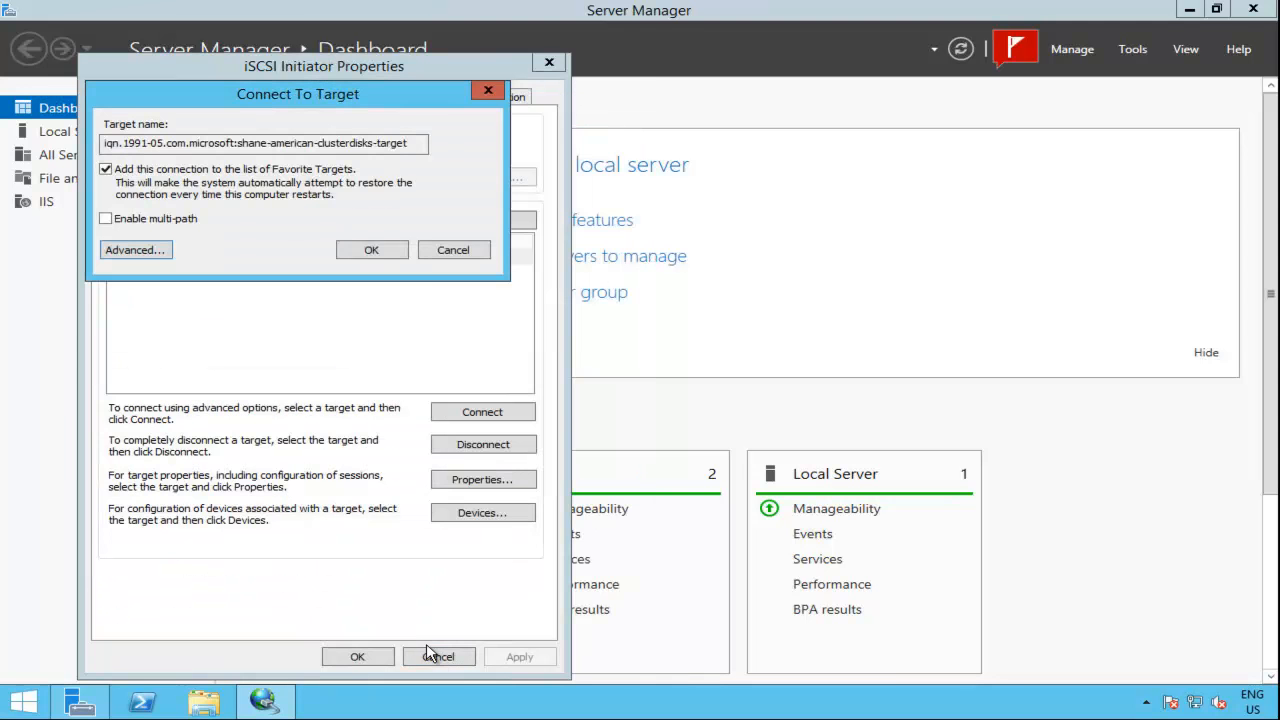
Step: Connect shane-irish to the clusterdisks target as a favorite target and close the iSCSI Initiator properties
left_click(377, 249)
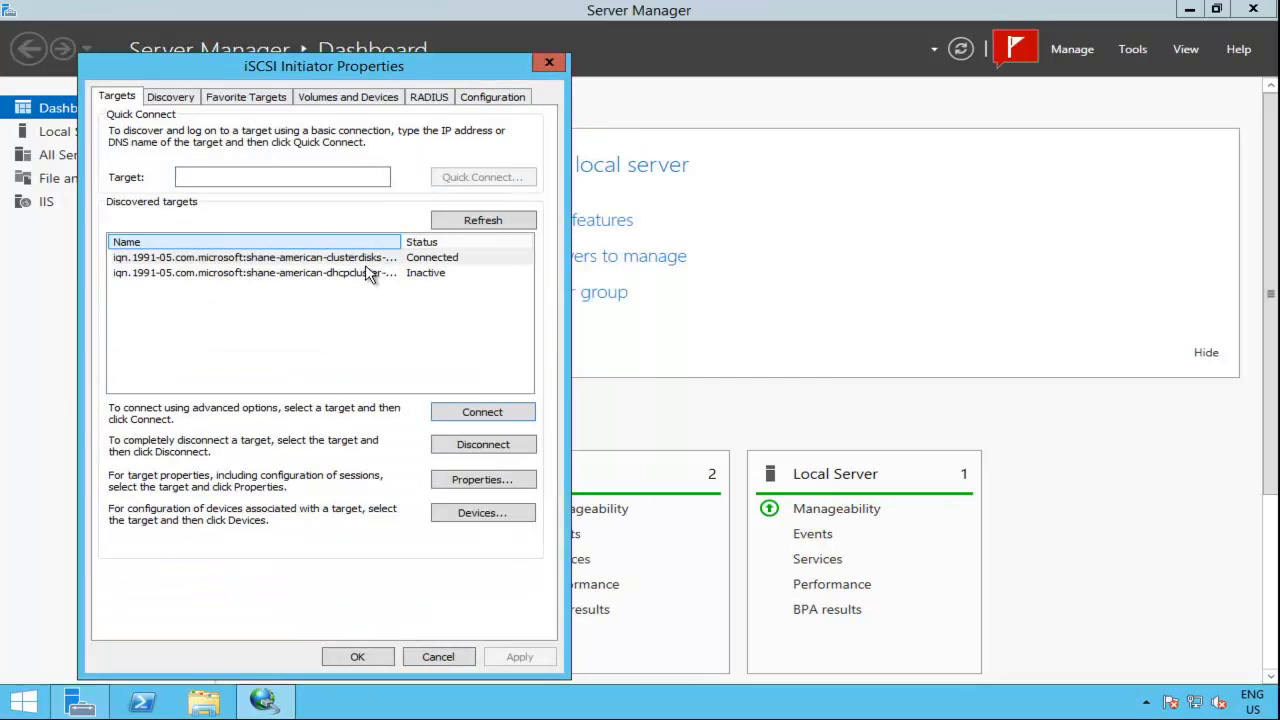
left_click(348, 259)
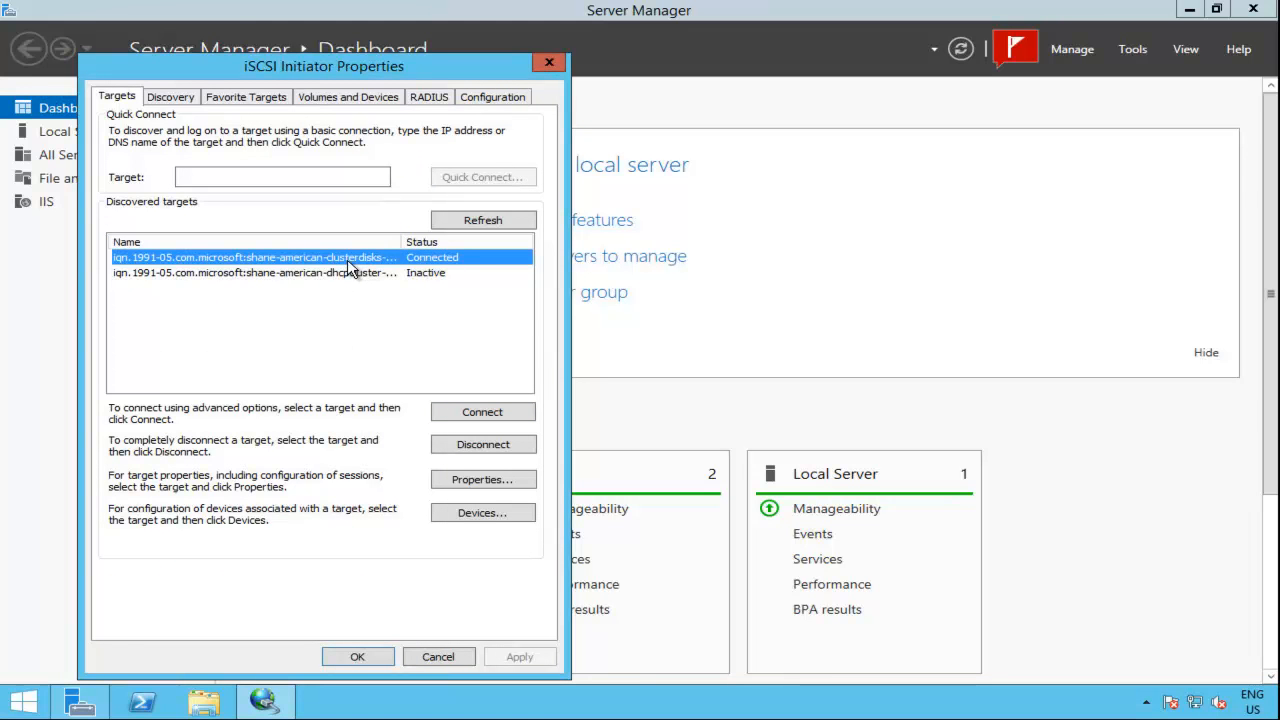
left_click(350, 273)
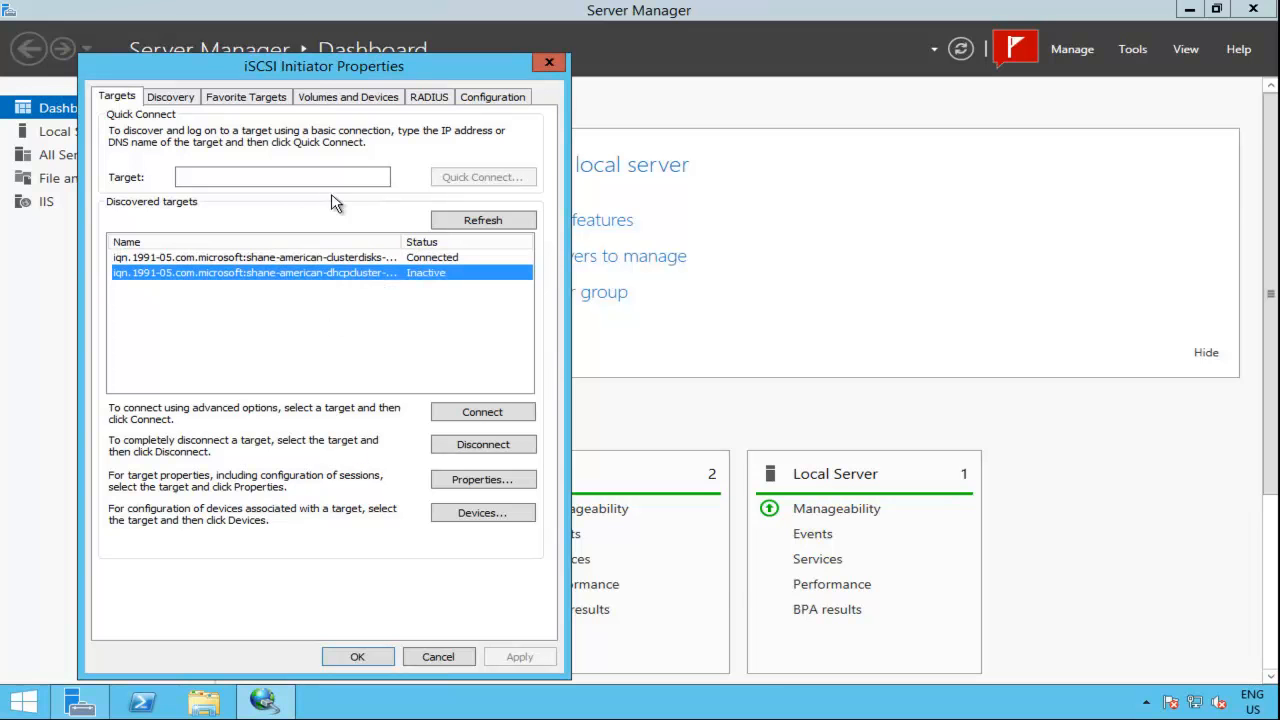
left_click(357, 657)
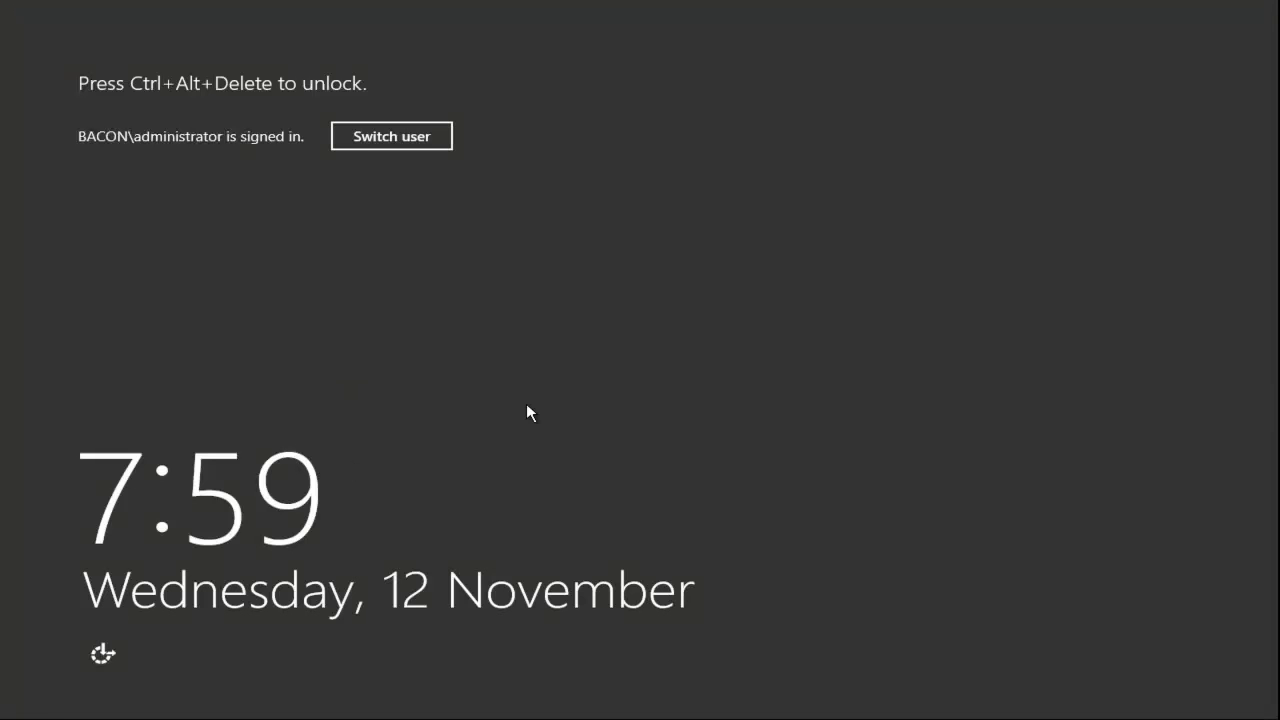
Step: Unlock the second cluster server, shane-jowl, with the administrator account password
key("ctrl+alt+Delete")
type("••••••")
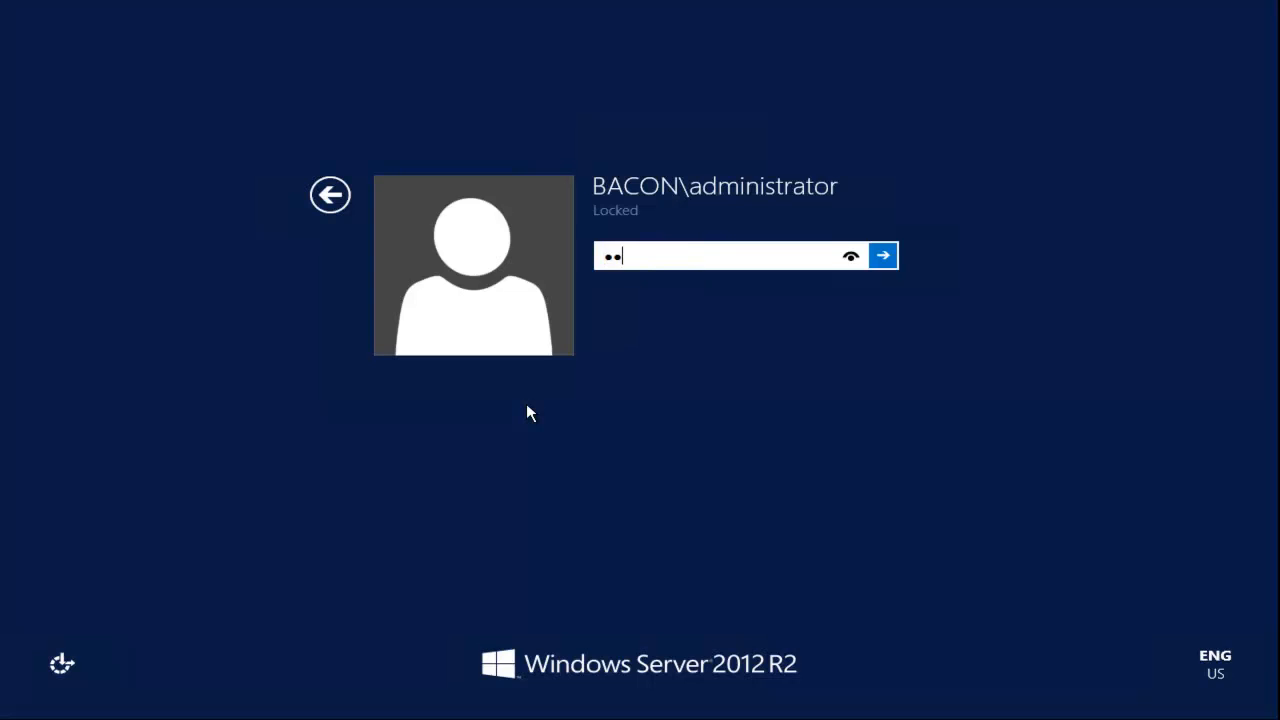
key("Return")
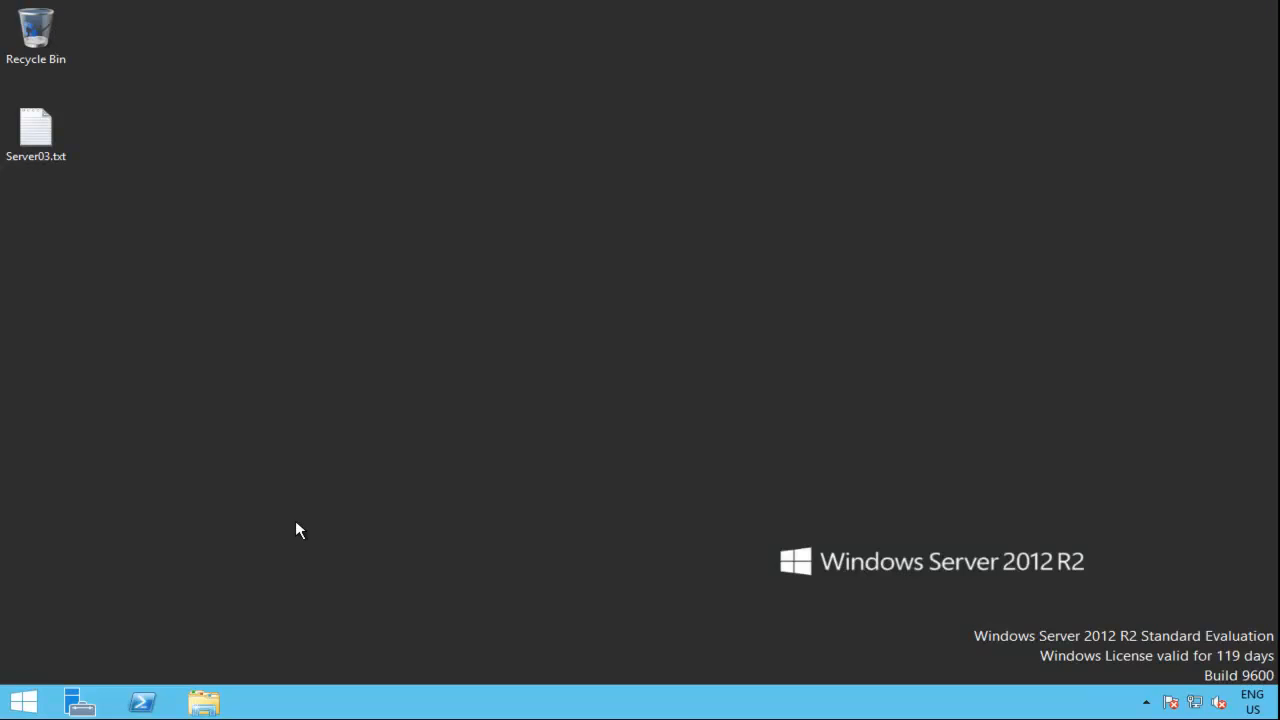
Step: Open the iSCSI Initiator from Server Manager on shane-jowl and discover the targets on shane-american
left_click(82, 703)
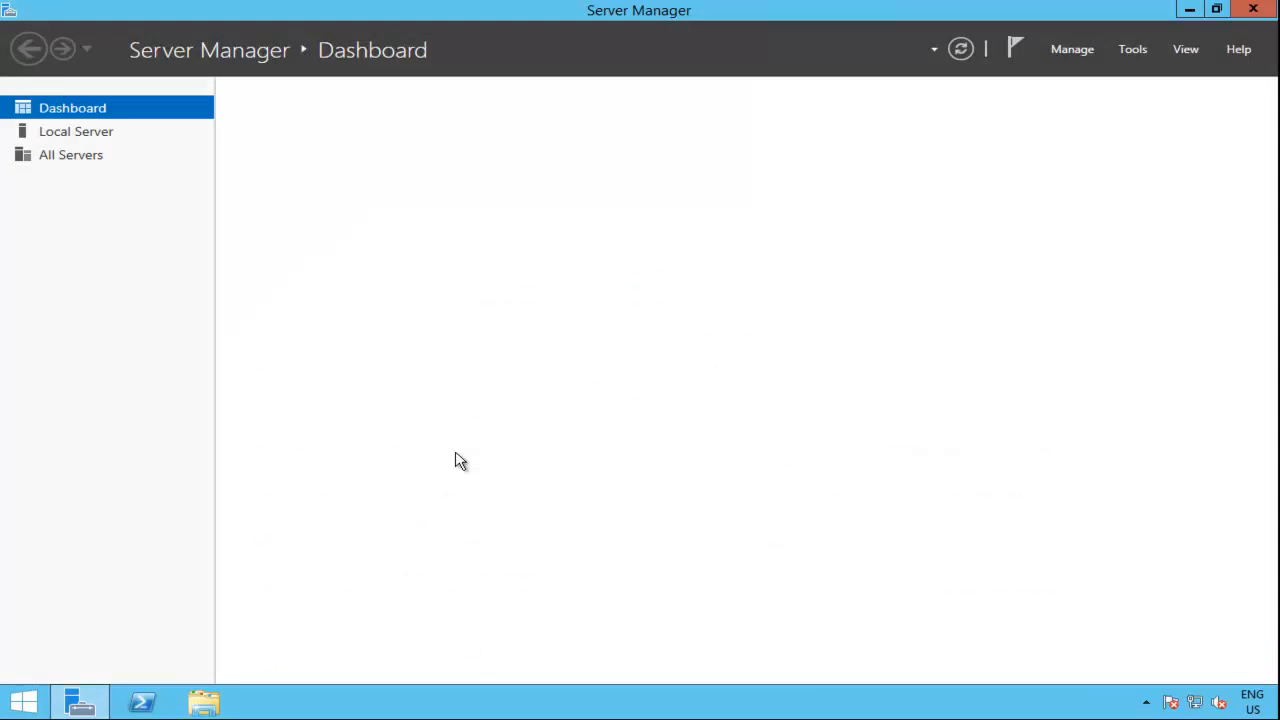
left_click(1121, 44)
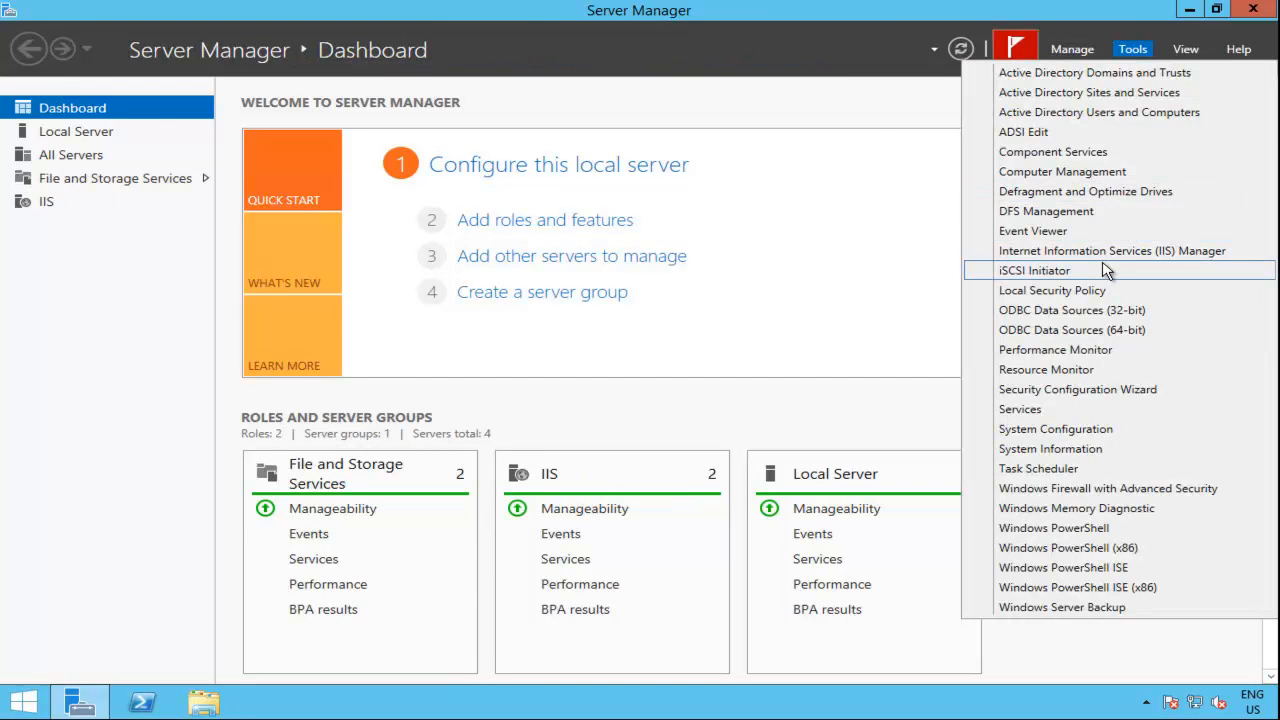
left_click(1106, 271)
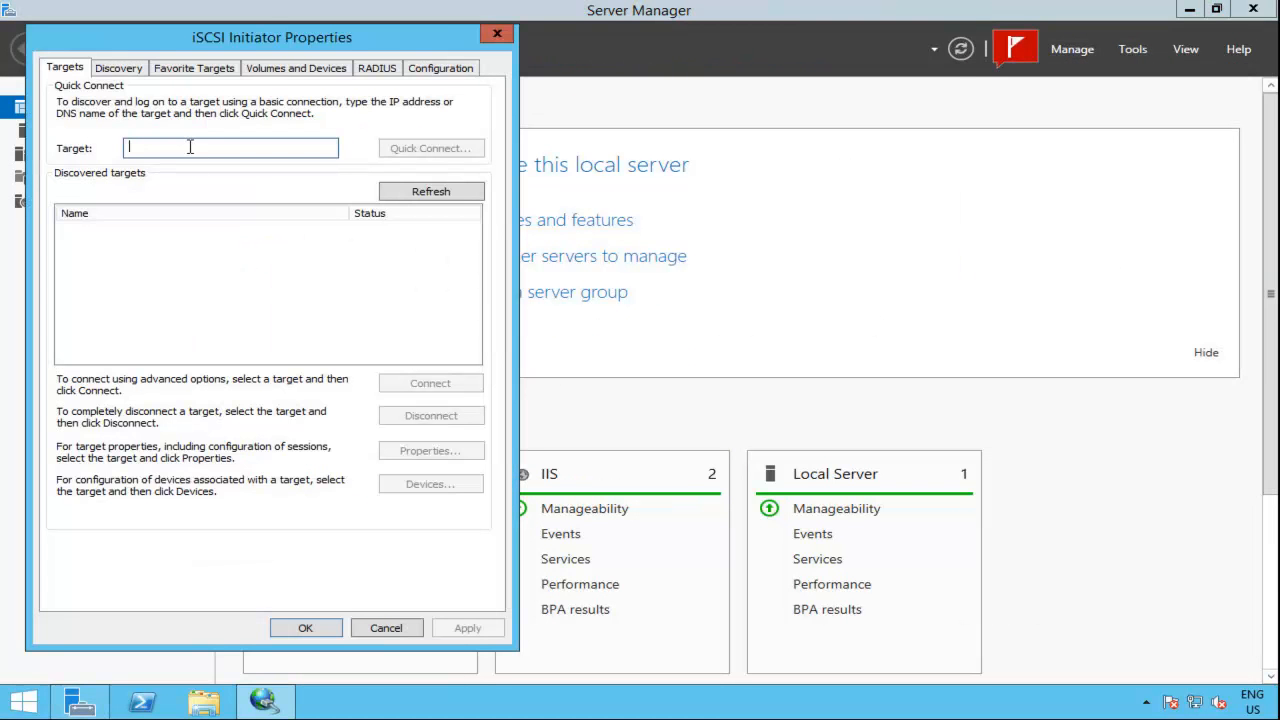
type("shane-american")
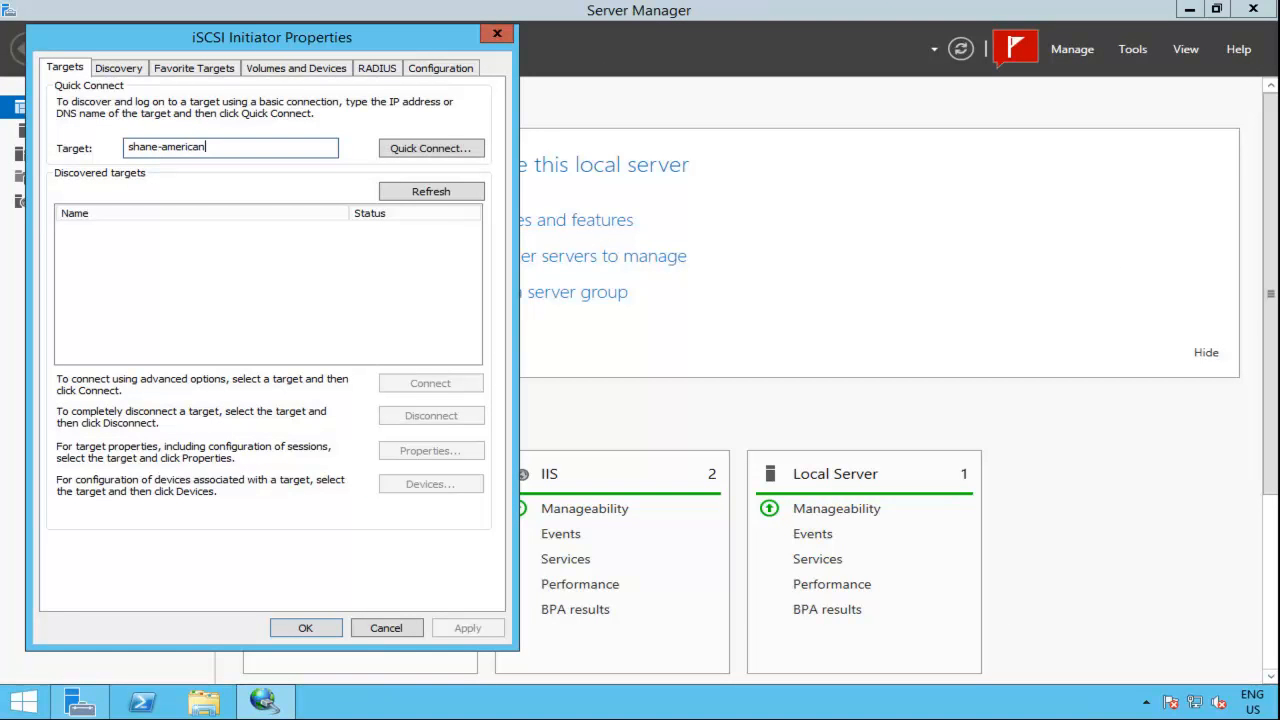
left_click(414, 149)
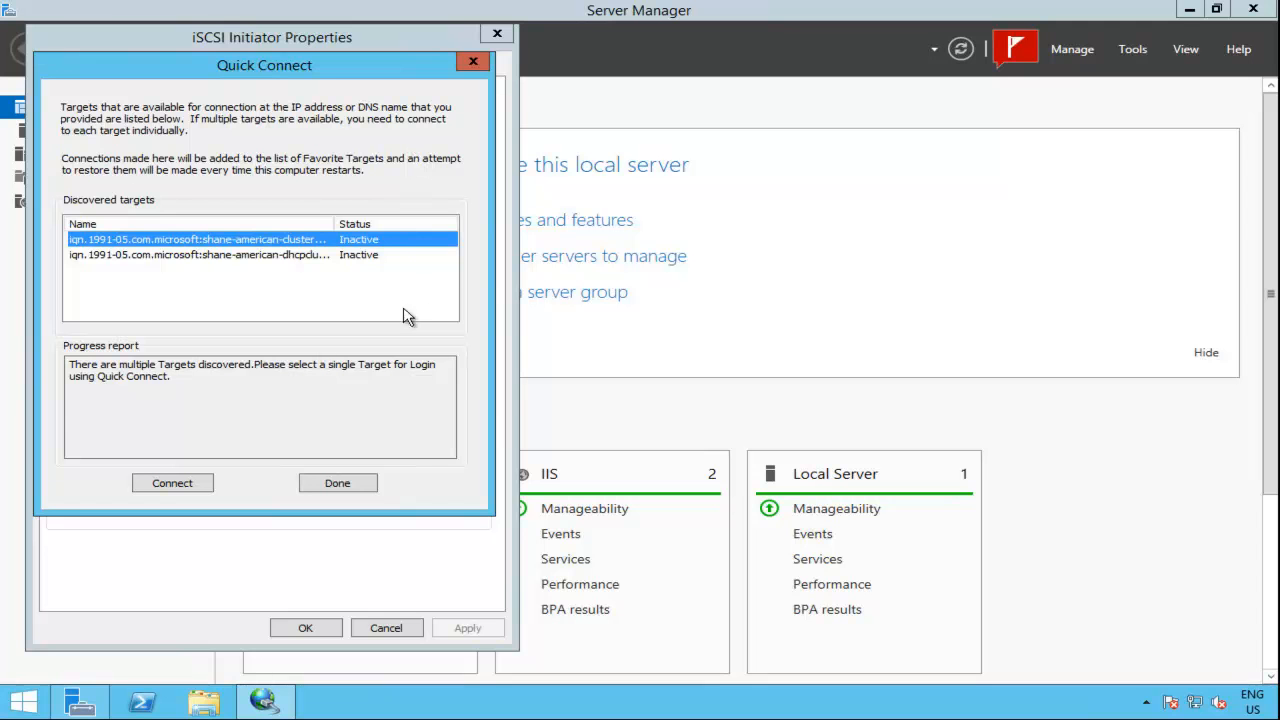
left_click(337, 483)
Step: Prepare shane-jowl's connection to the clusterdisks target with CHAP log on enabled, the name goodchap and the target secret
left_click(386, 244)
left_click(397, 230)
left_click(432, 383)
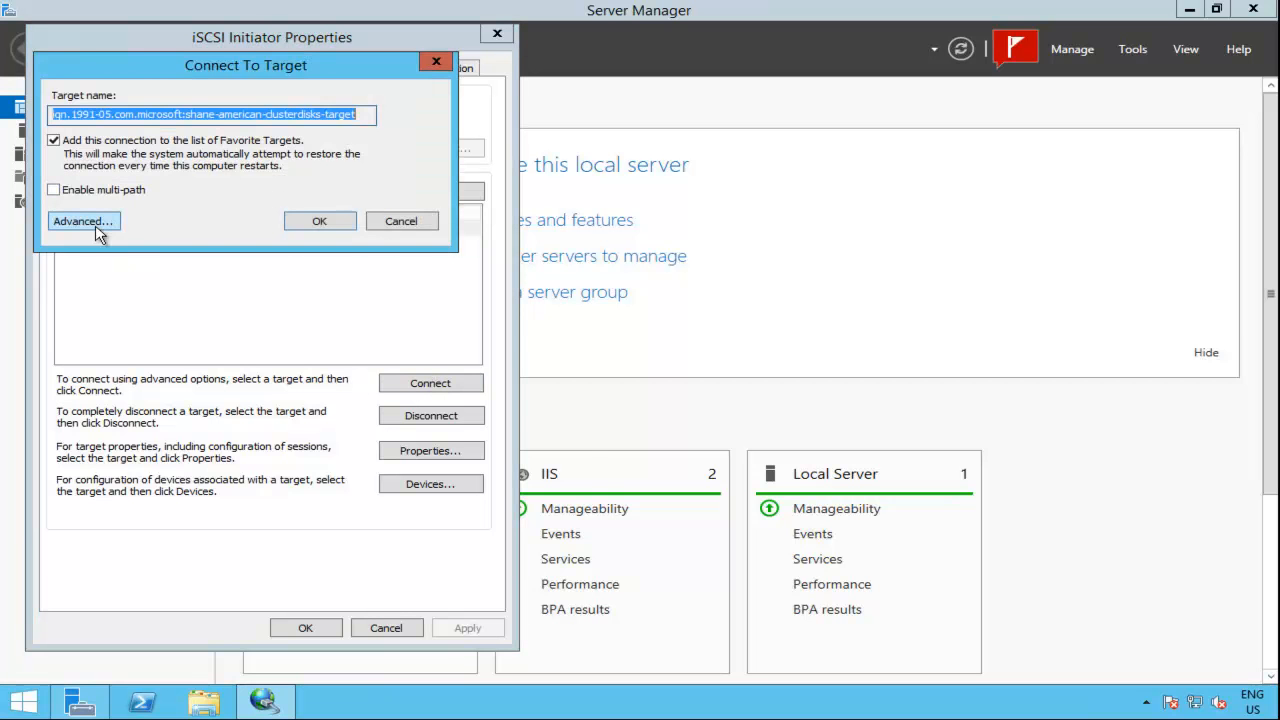
left_click(97, 230)
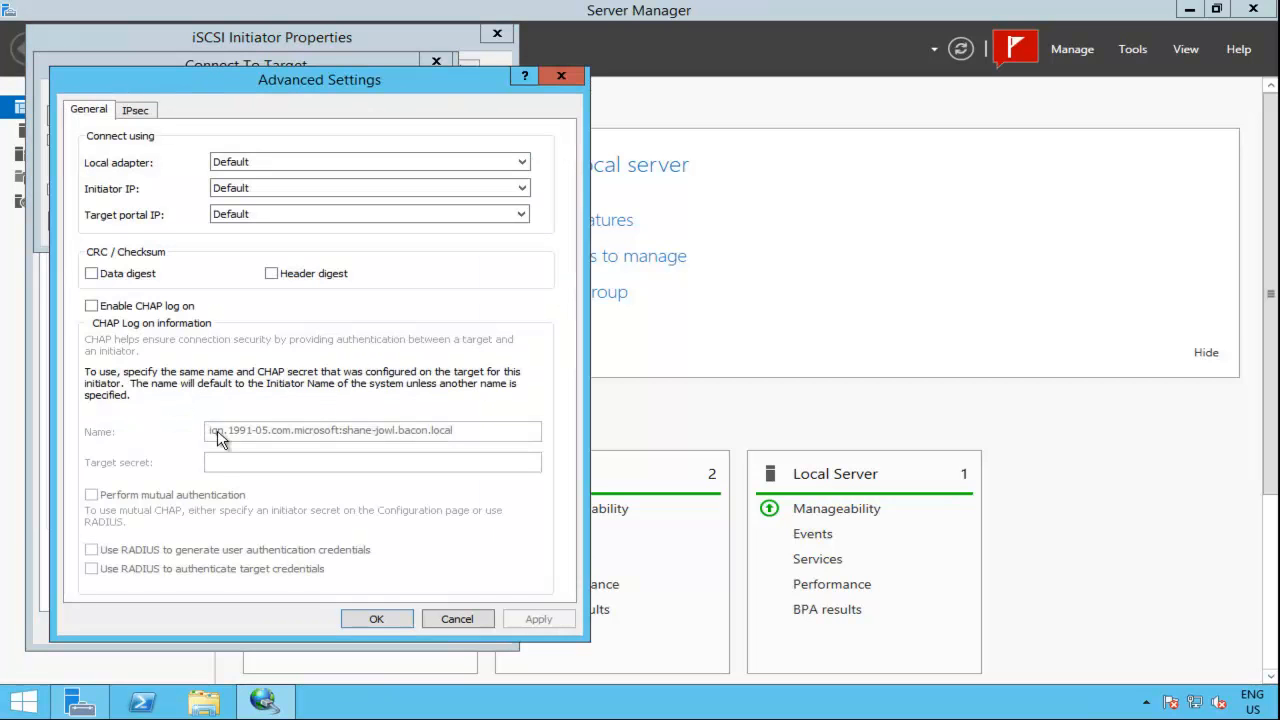
left_click(152, 306)
left_click_drag(470, 432, 65, 430)
type("goodchap")
key("Tab")
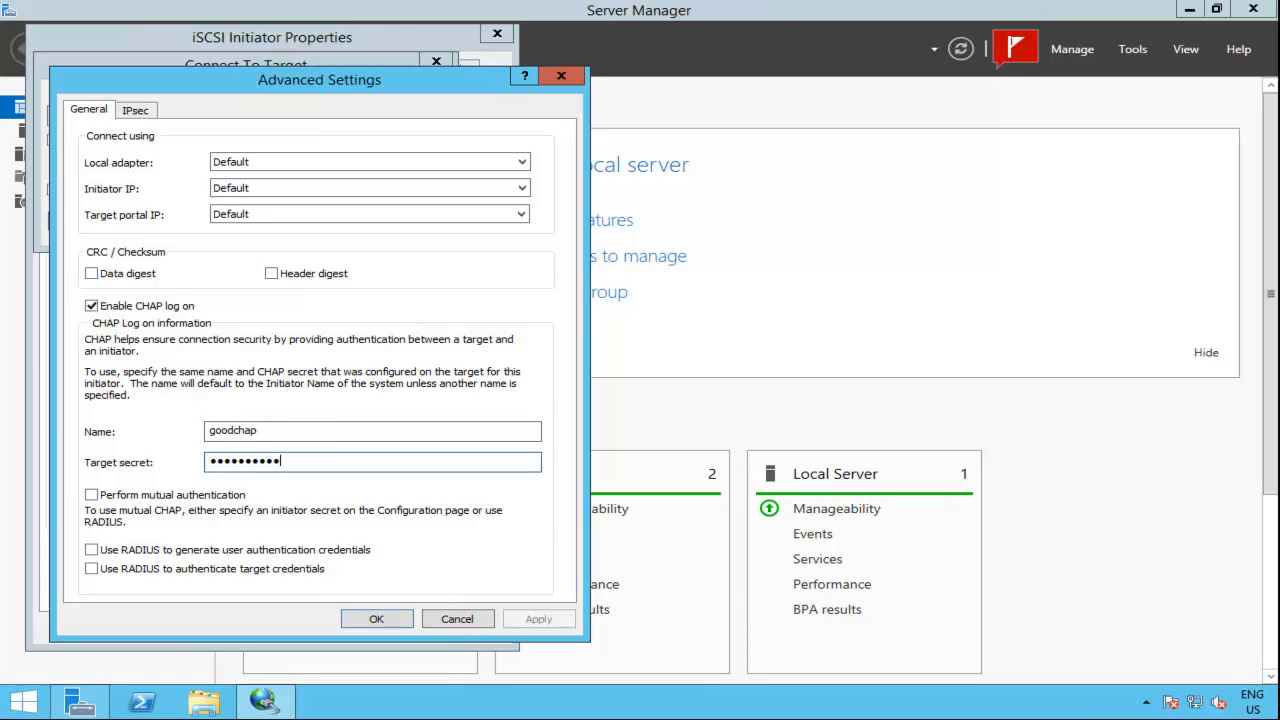
key("Return")
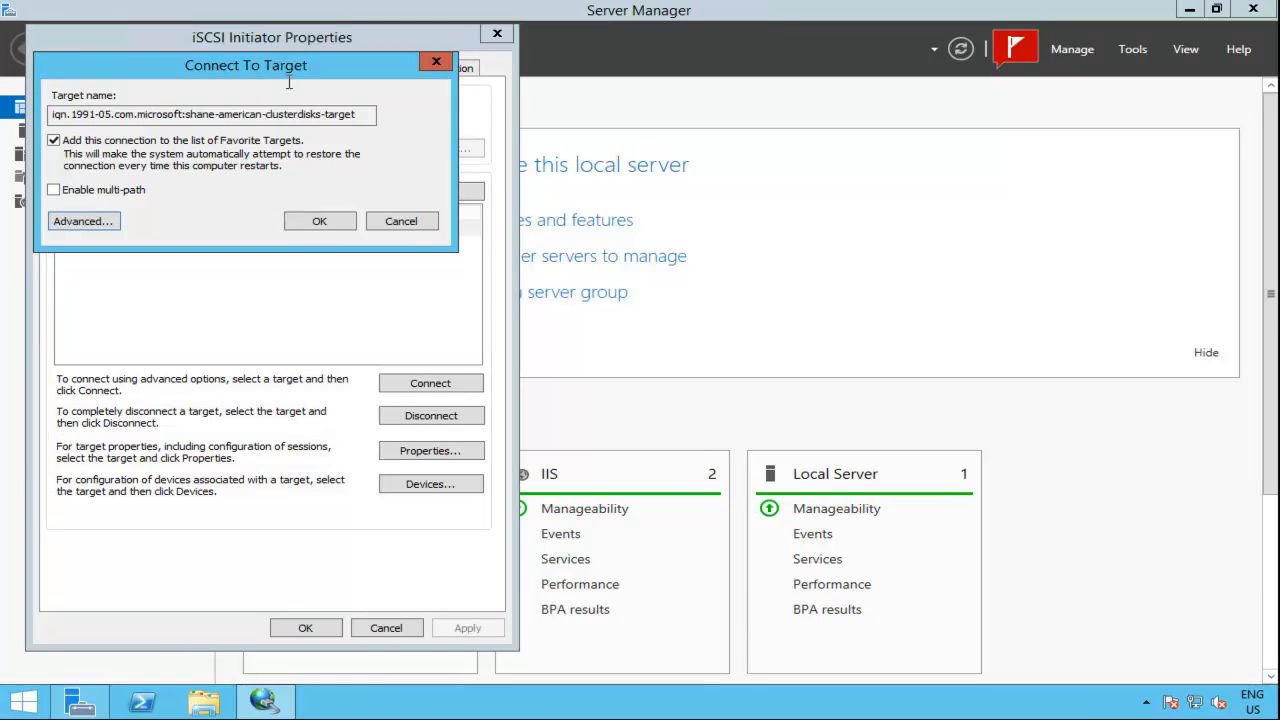
Step: Connect shane-jowl to the clusterdisks target as a favorite target and close the iSCSI Initiator properties
left_click(319, 221)
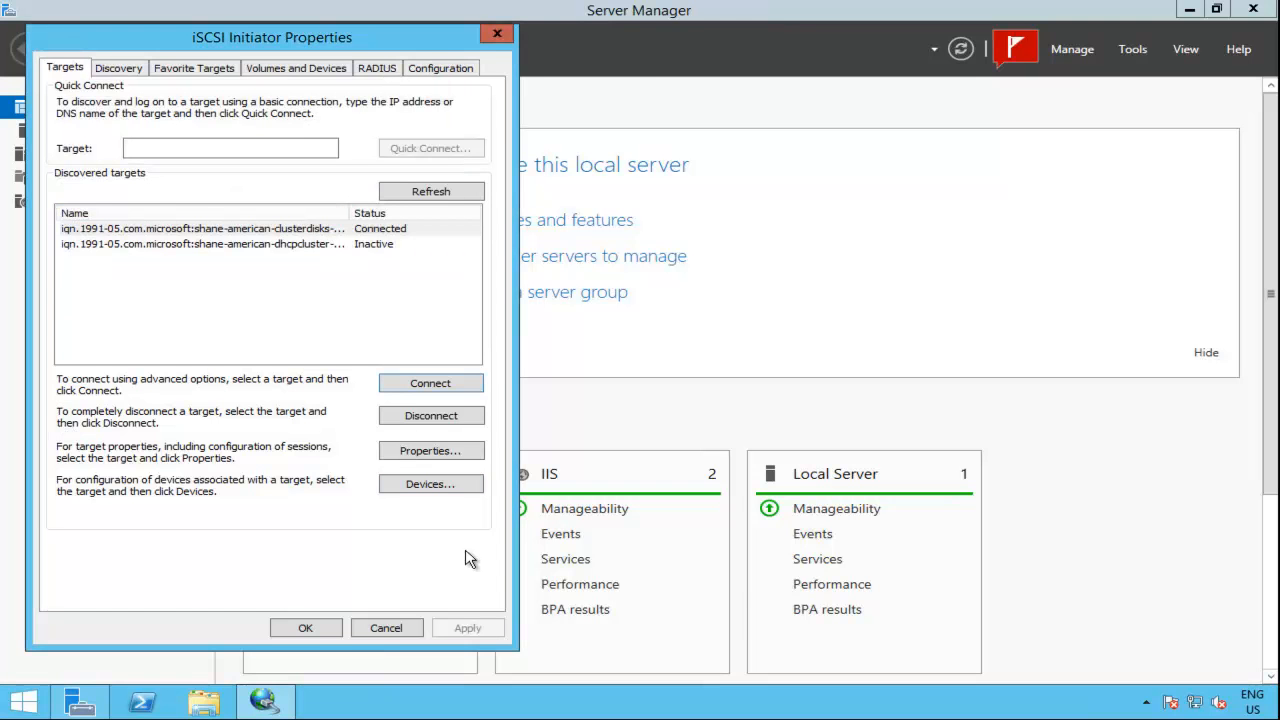
left_click(305, 628)
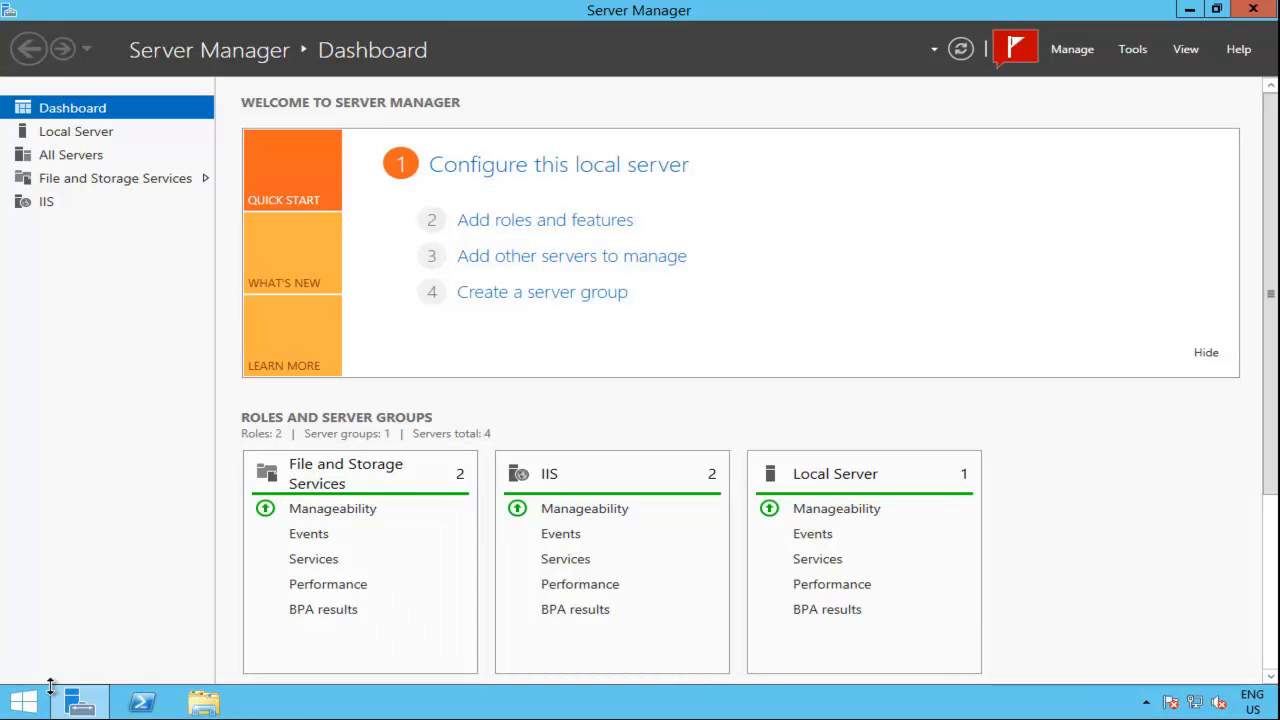
Step: Open Disk Management on shane-jowl and bring the 2 GB Disk 1 online
right_click(20, 700)
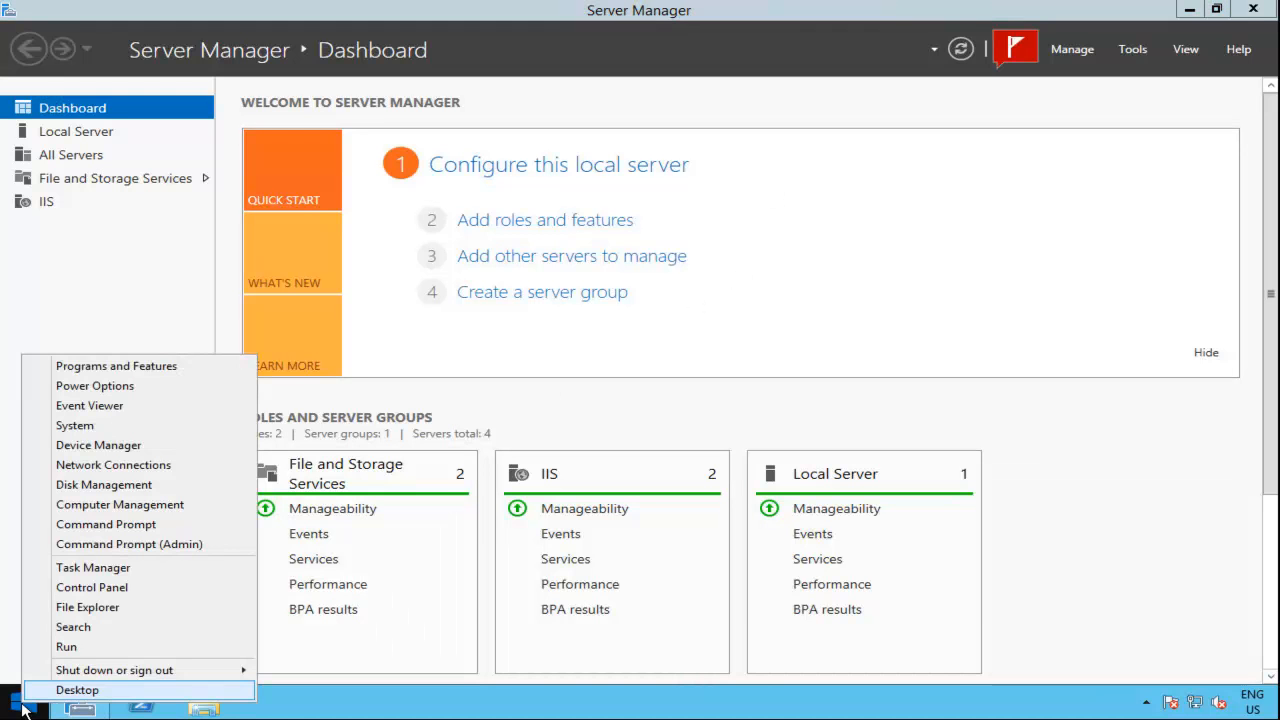
left_click(178, 488)
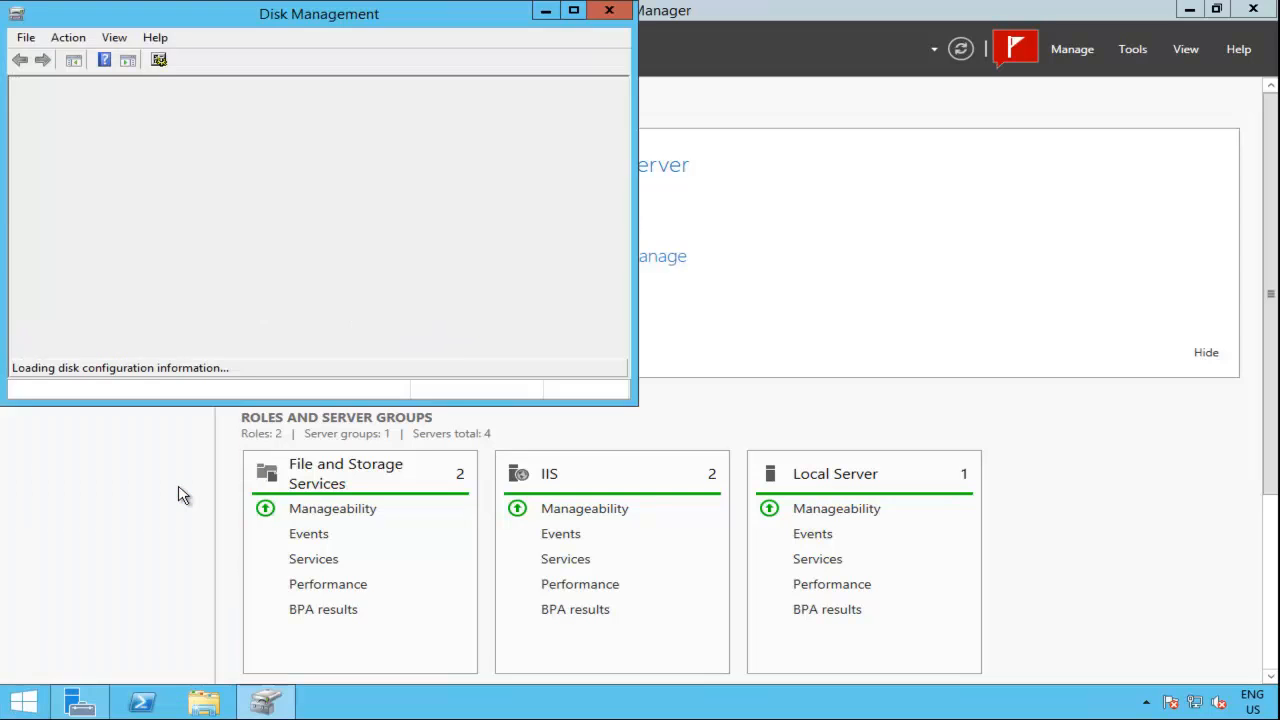
left_click(573, 11)
left_click(250, 367)
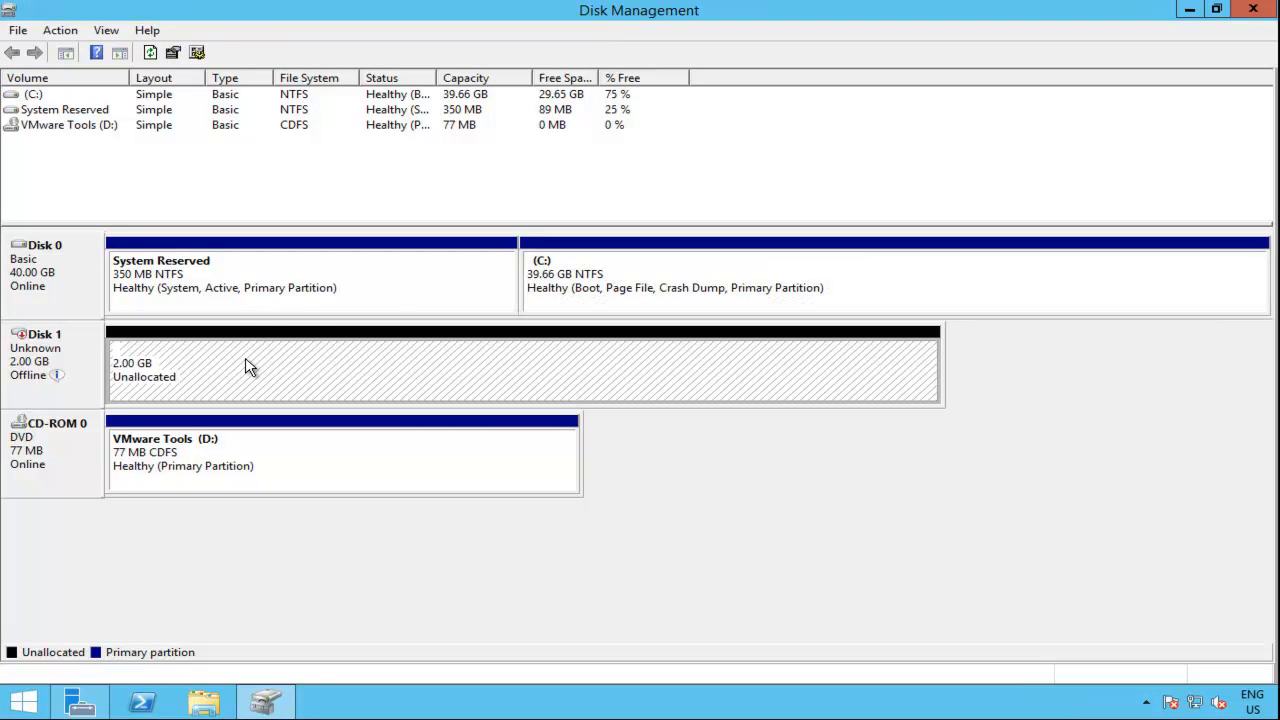
right_click(27, 369)
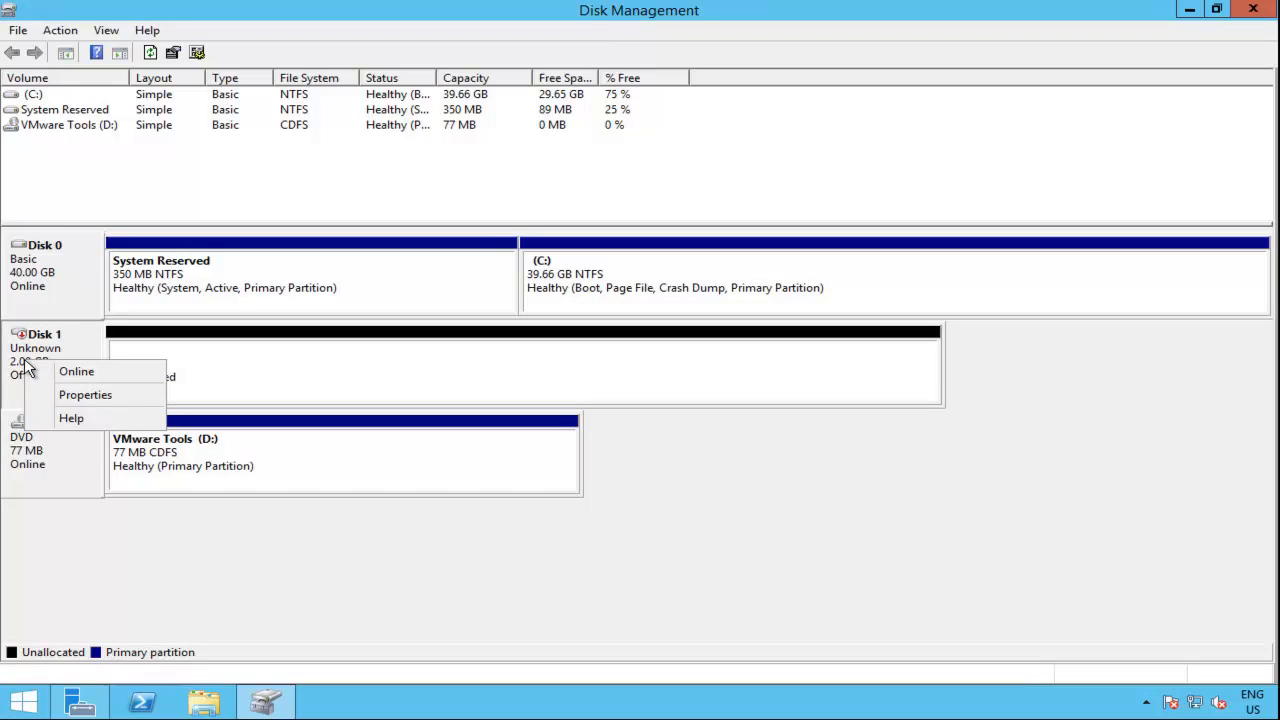
left_click(78, 370)
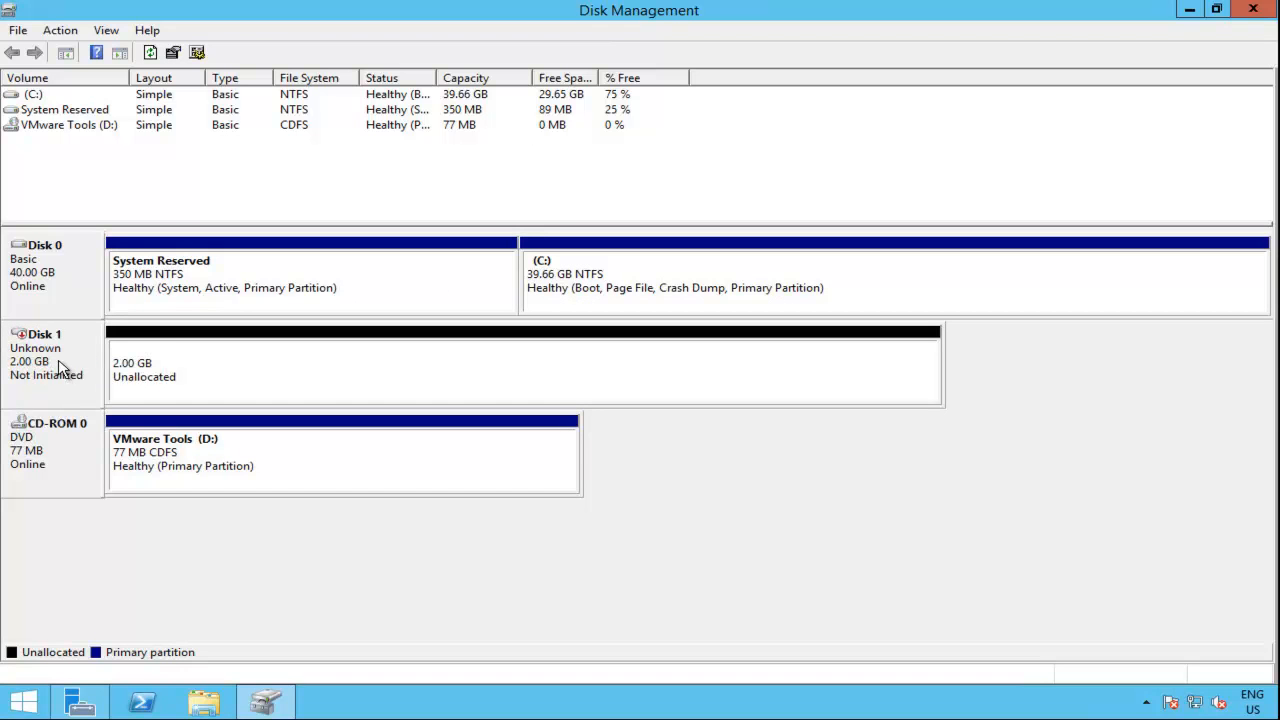
Step: Initialize Disk 1 with the MBR (Master Boot Record) partition style
right_click(54, 361)
left_click(107, 370)
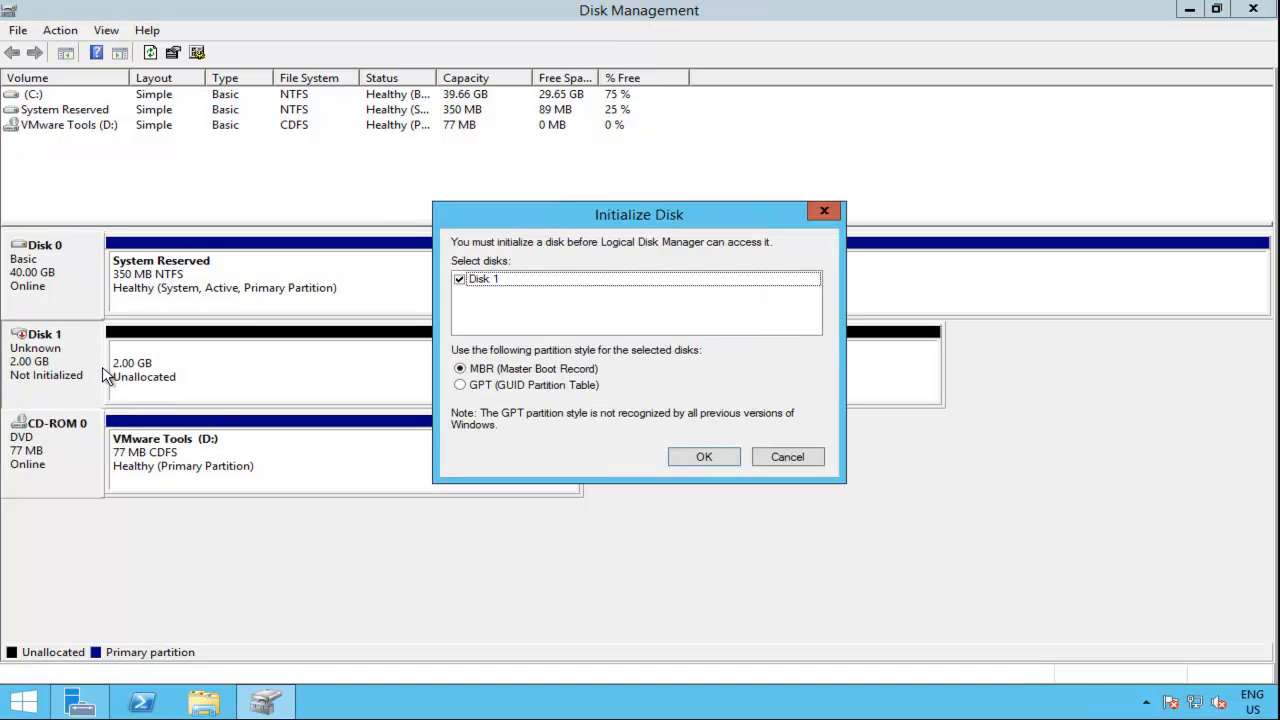
left_click(704, 458)
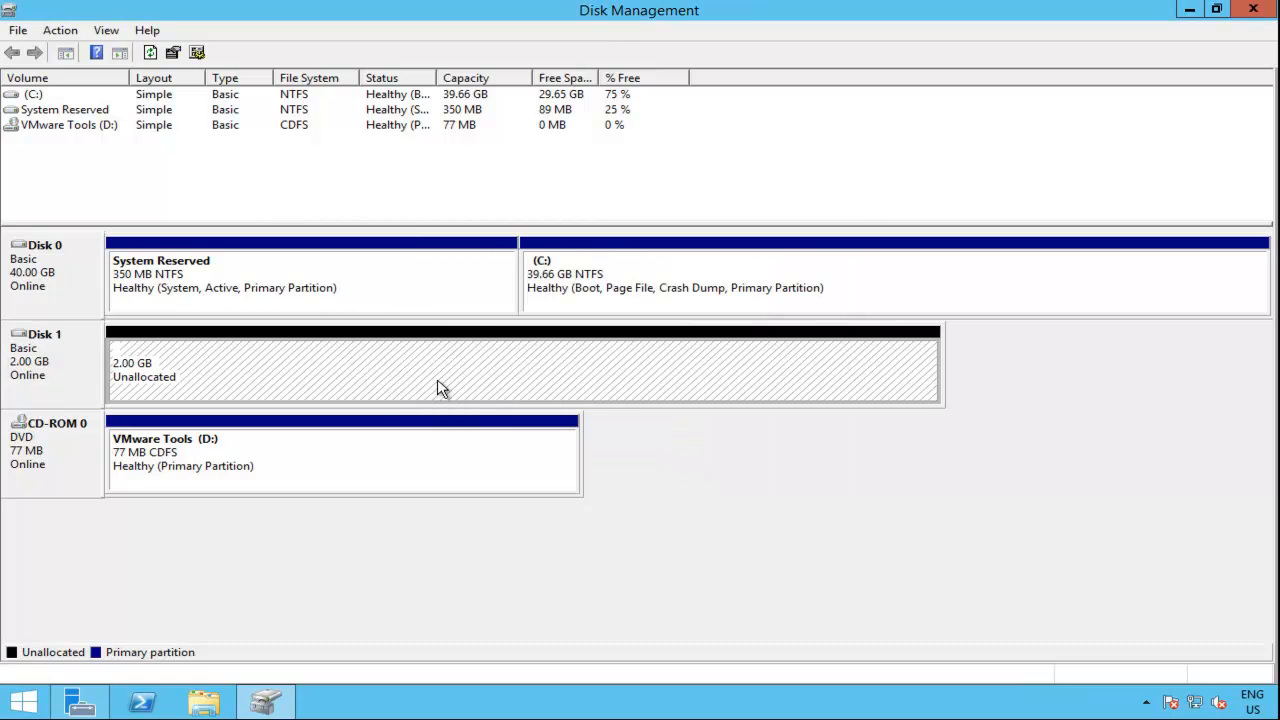
Step: Create a full-size simple volume on Disk 1 with drive letter E, quick-formatted as NTFS and labelled witnessdisk, declining the extra format prompt
right_click(297, 372)
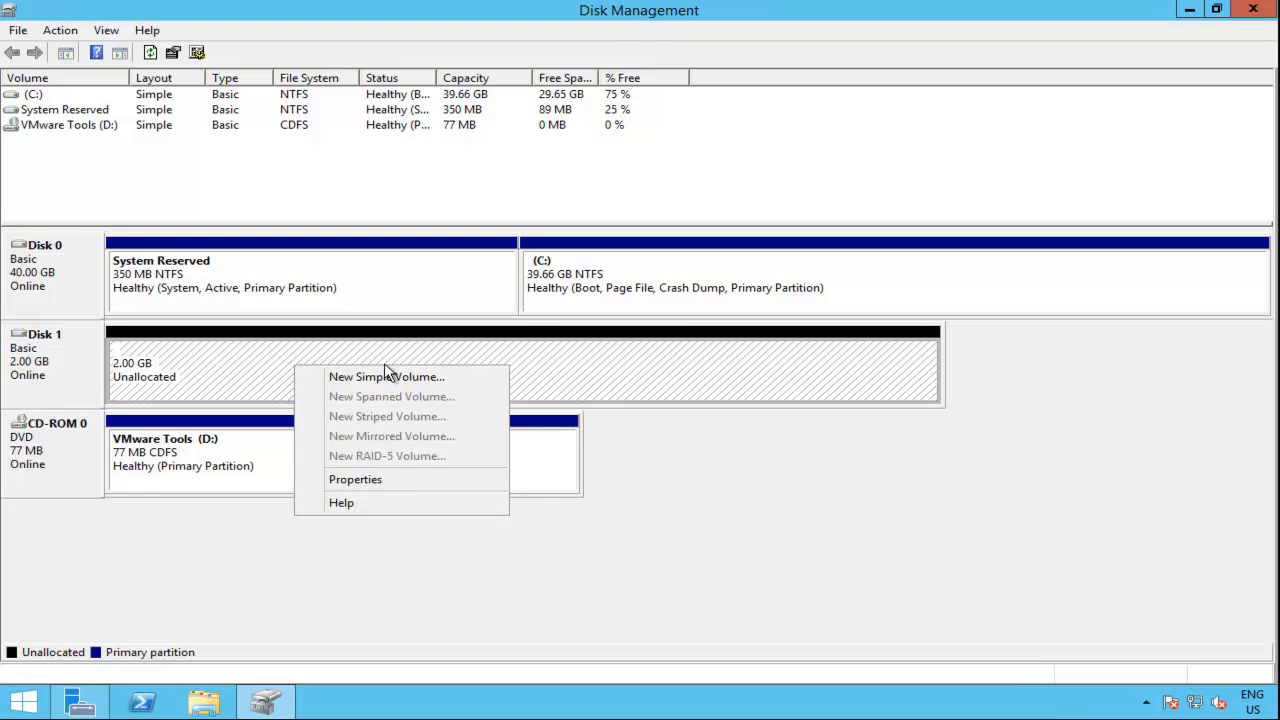
key("Escape")
right_click(341, 369)
left_click(387, 375)
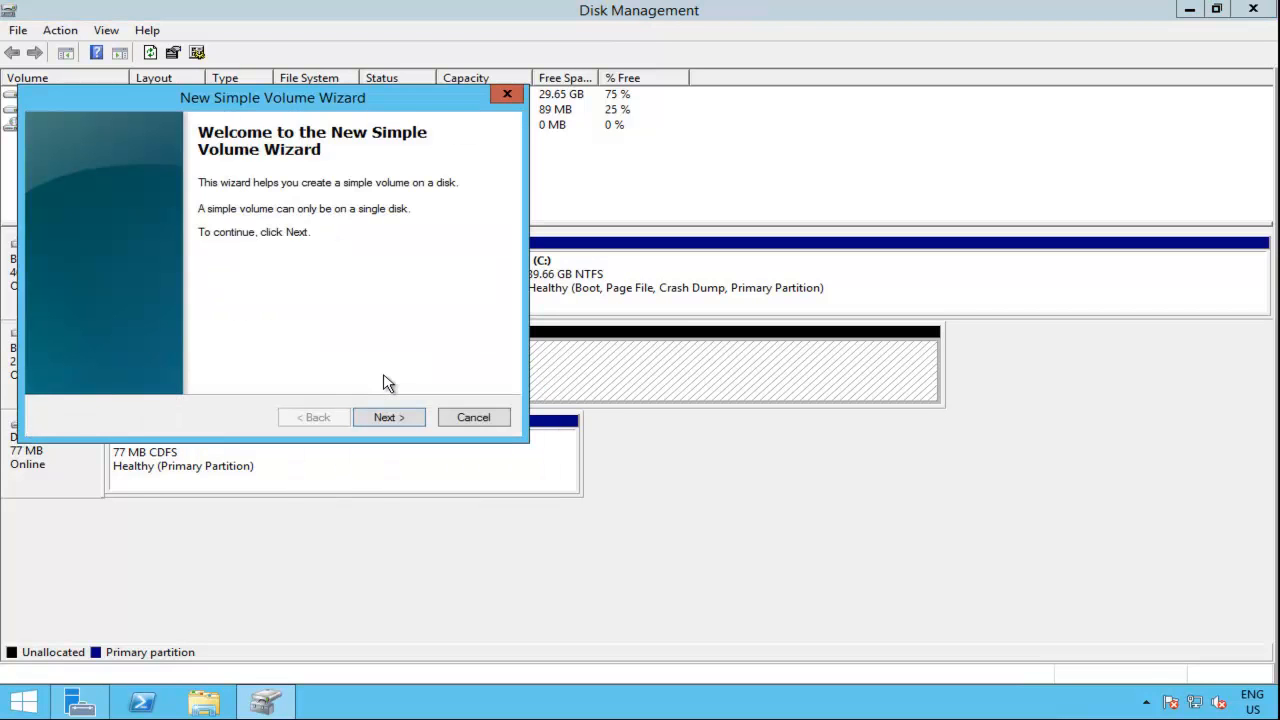
key("Return")
key("Return")
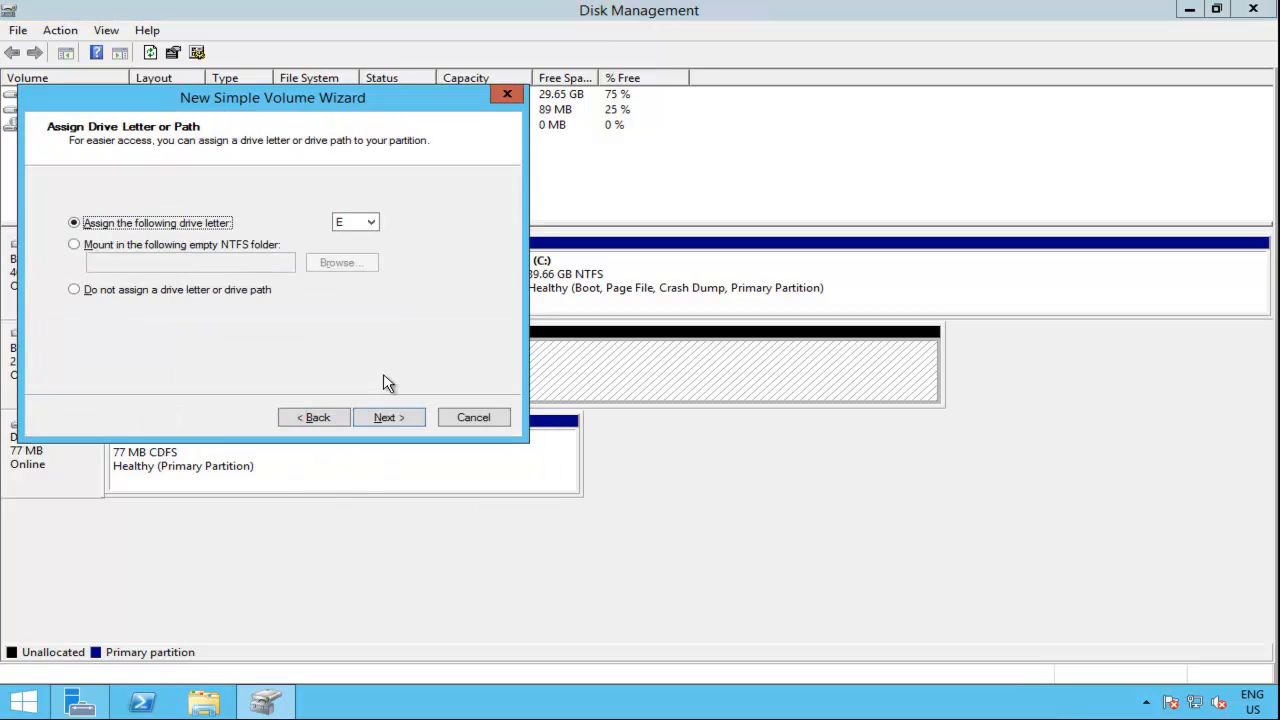
key("Return")
left_click_drag(318, 309, 140, 312)
type("witnes")
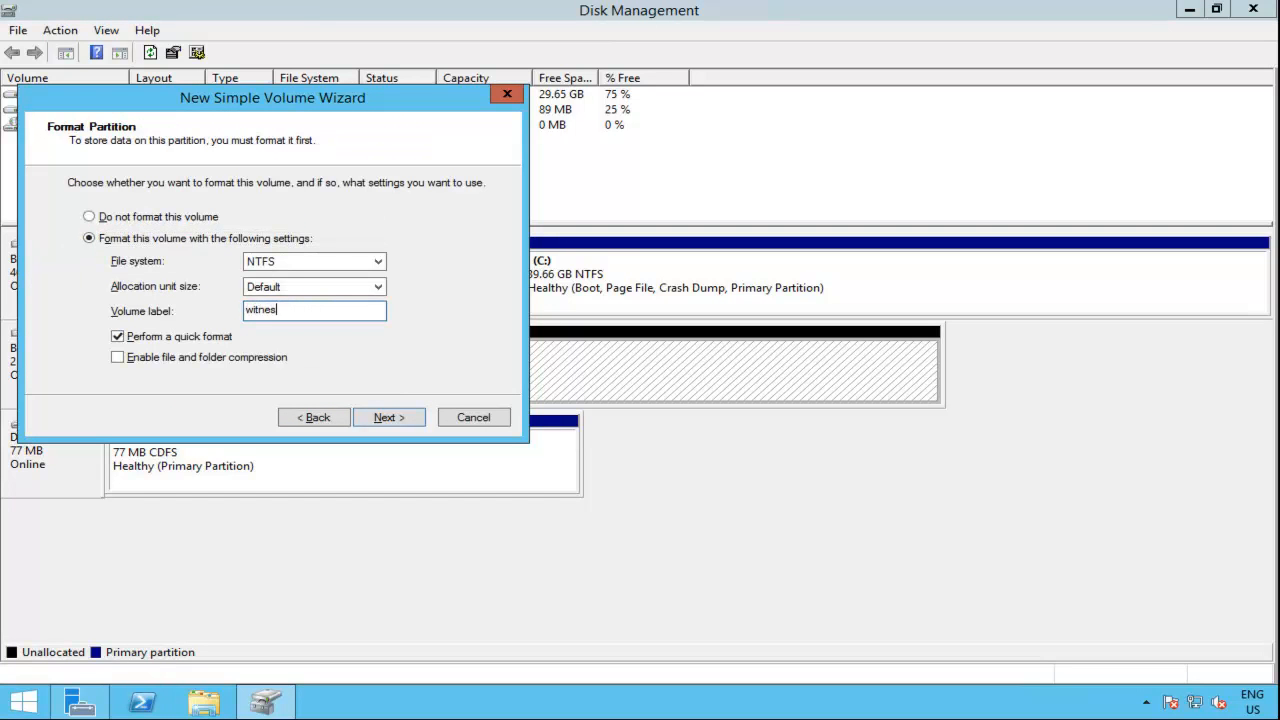
type("sdisk")
key("Return")
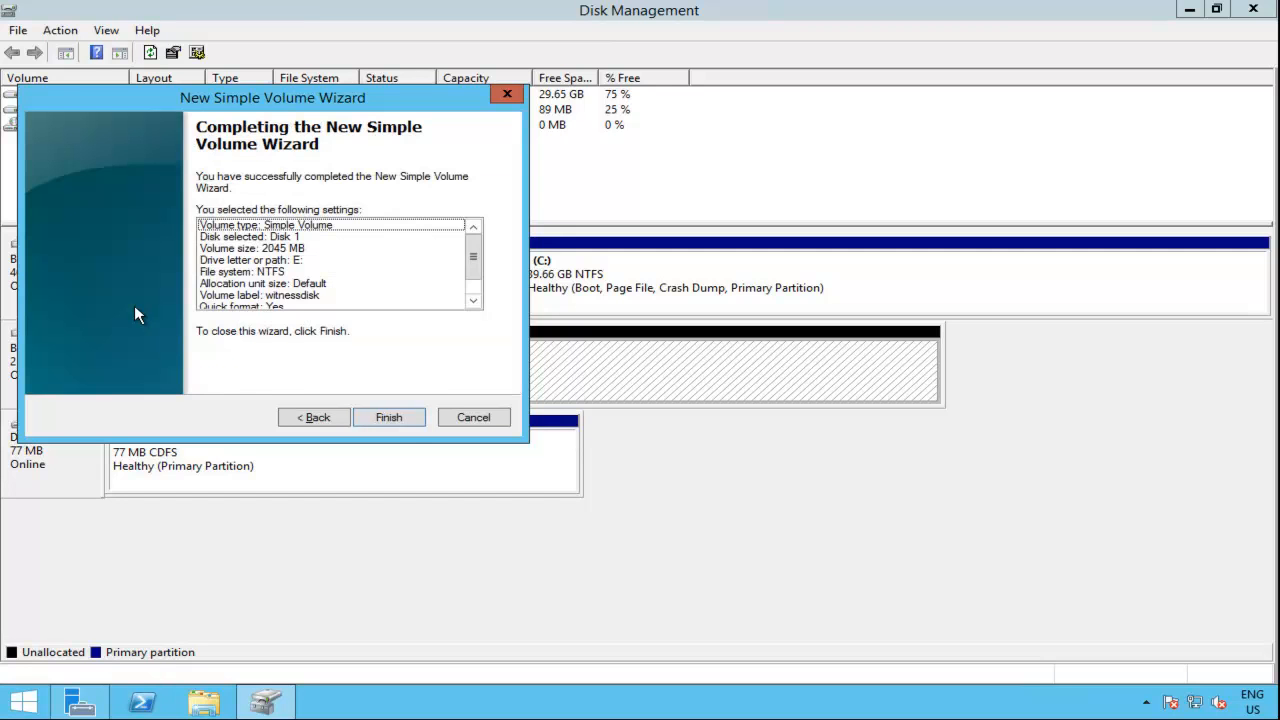
left_click(416, 419)
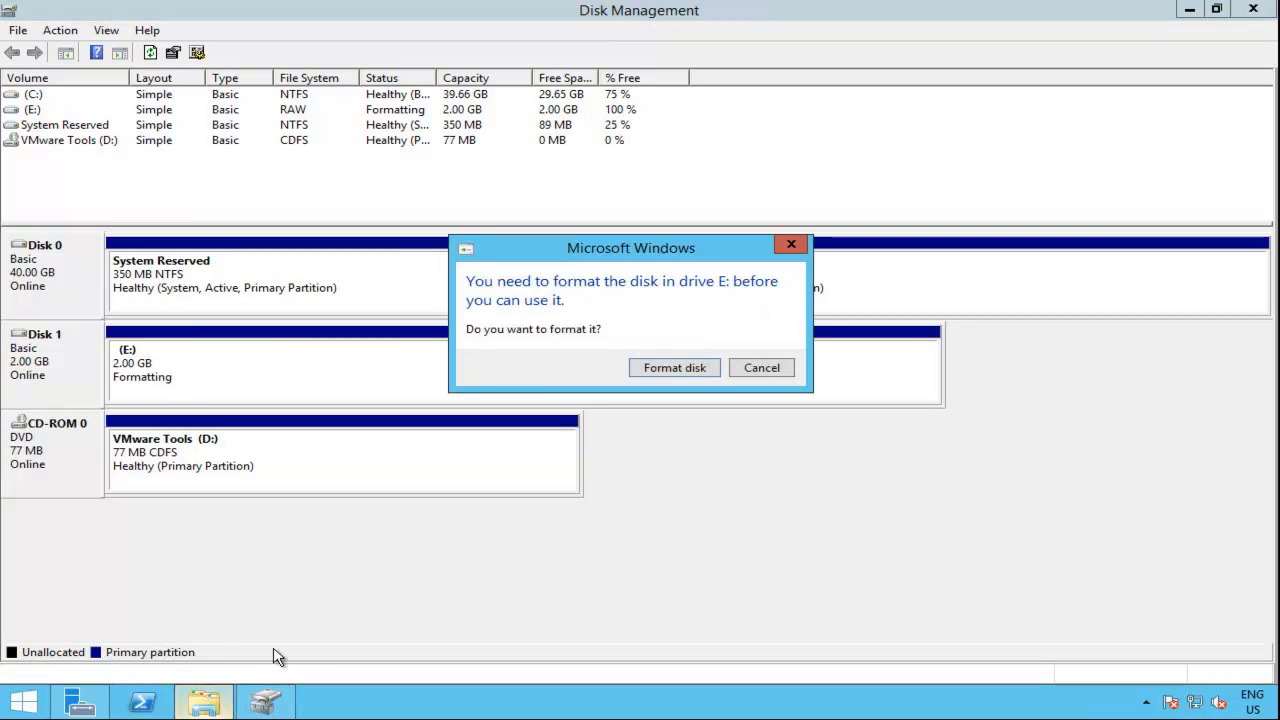
left_click(758, 367)
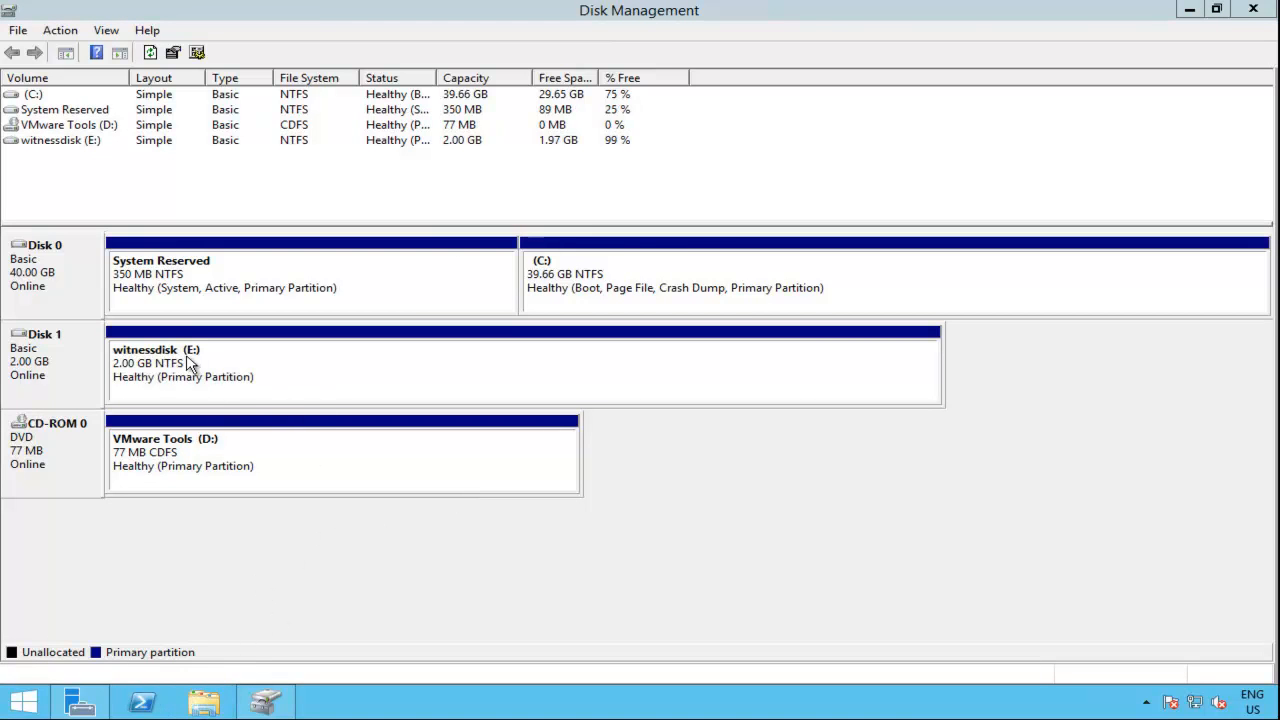
Step: Test writing to the witnessdisk (E:) drive by creating a Rich Text Document in it and deleting the file again
left_click(205, 701)
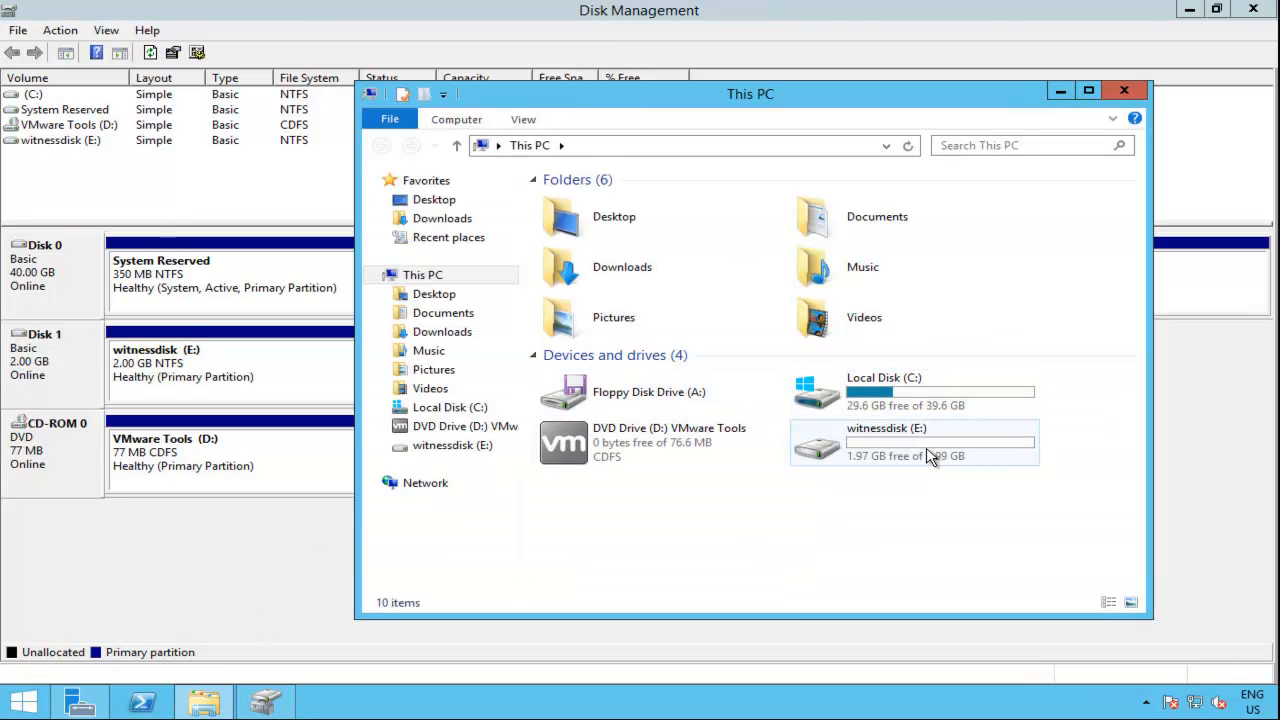
mouse_move(929, 452)
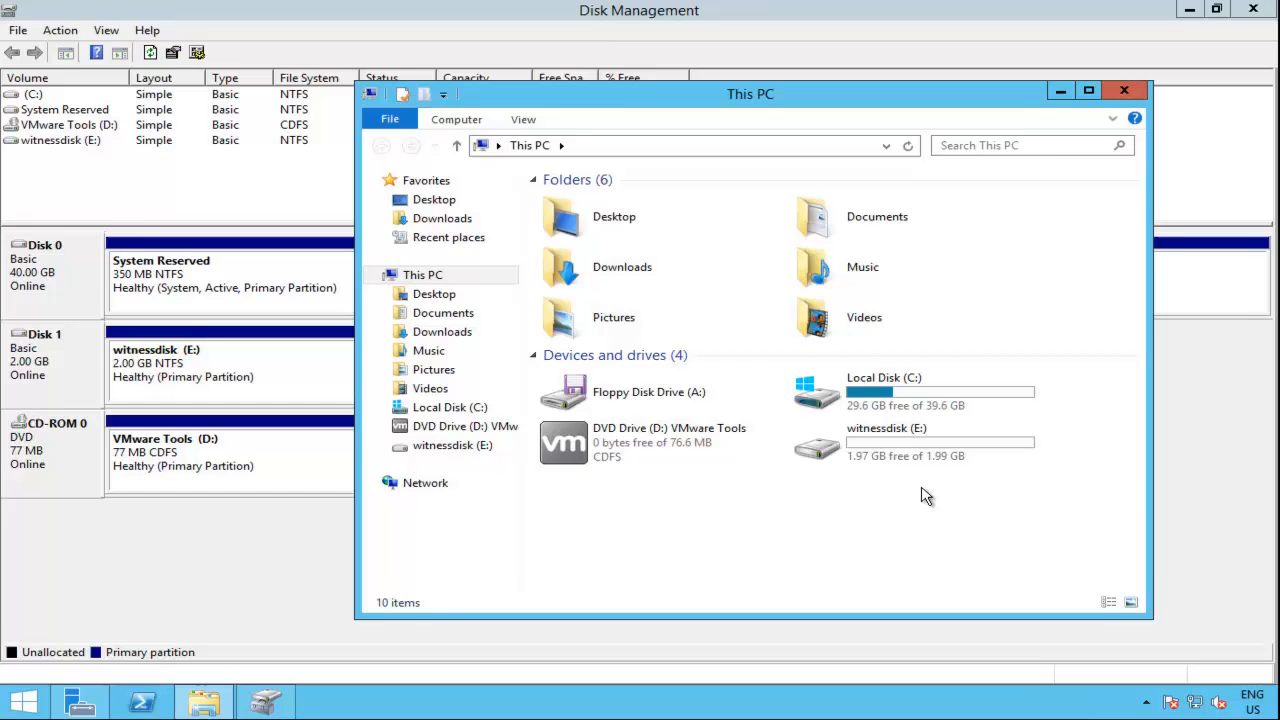
double_click(915, 441)
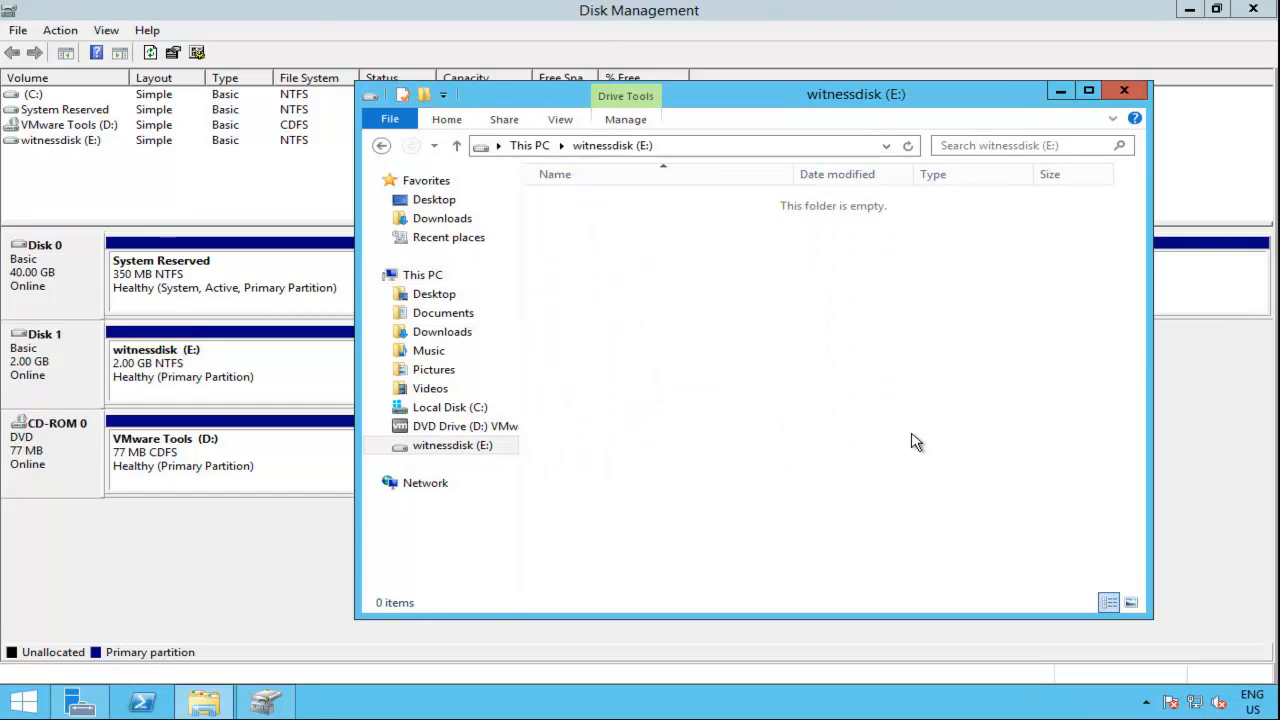
right_click(698, 309)
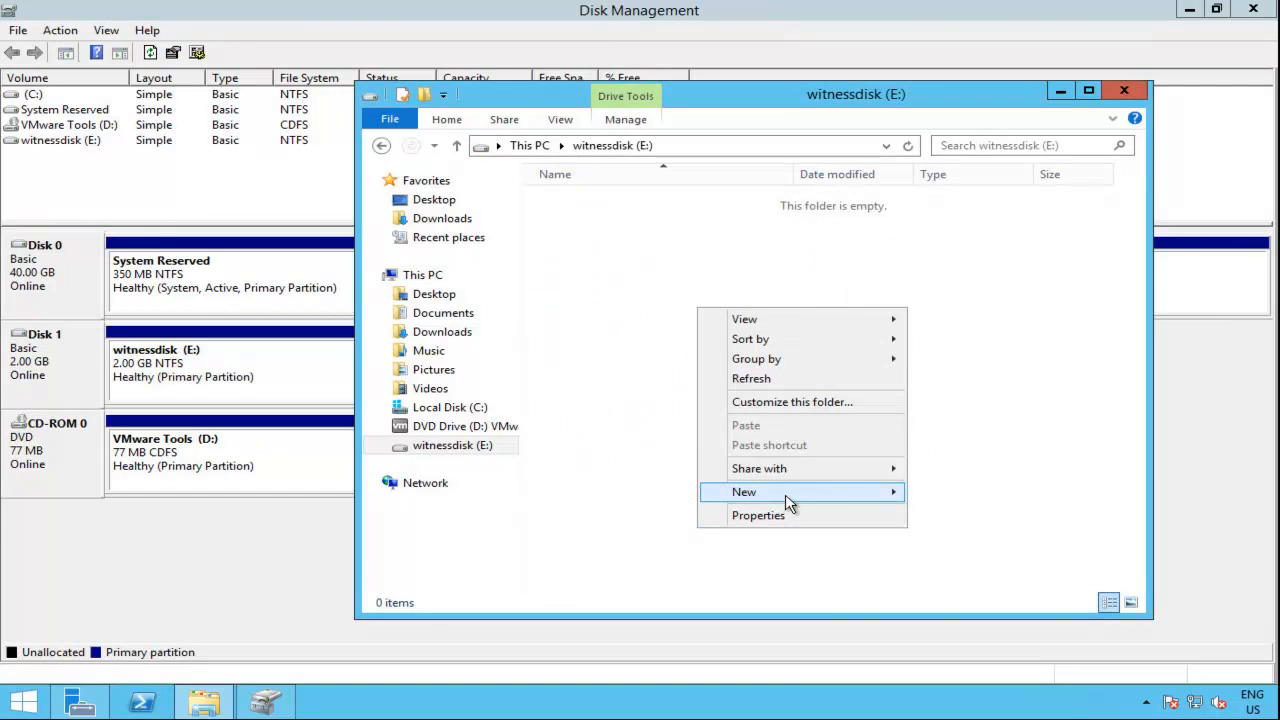
mouse_move(789, 500)
left_click(958, 575)
left_click(848, 375)
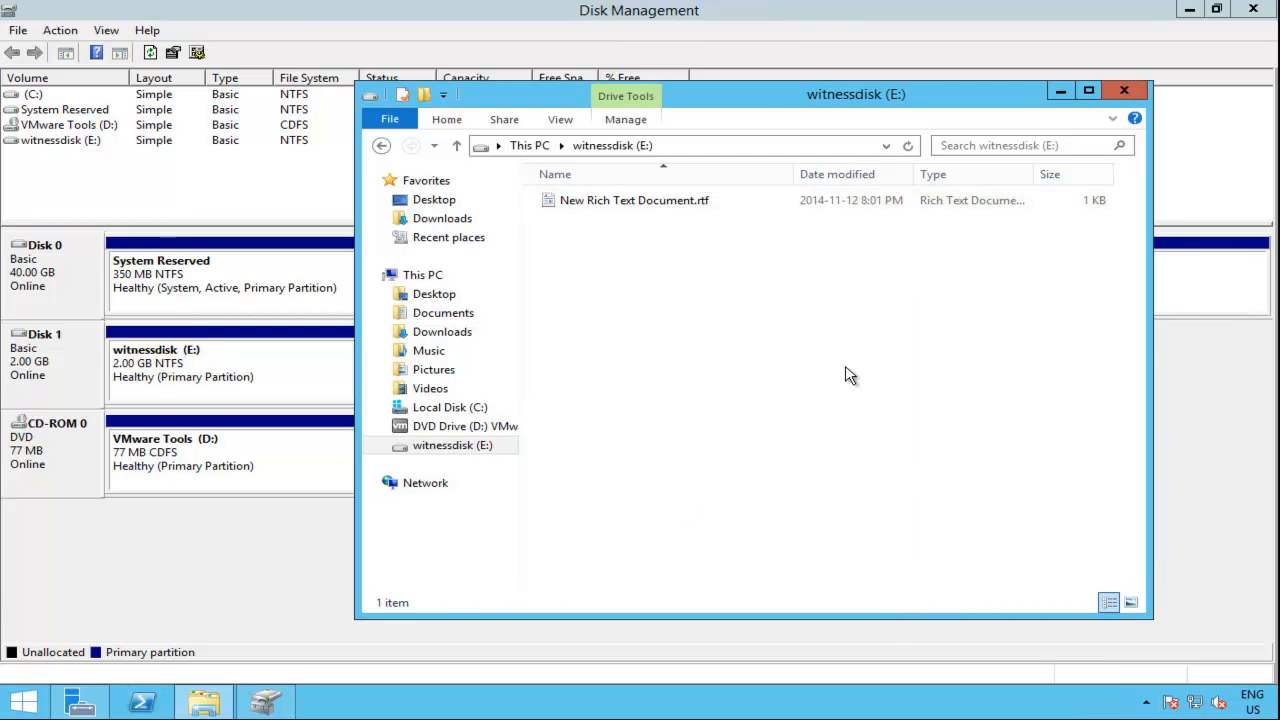
left_click(670, 207)
key("Delete")
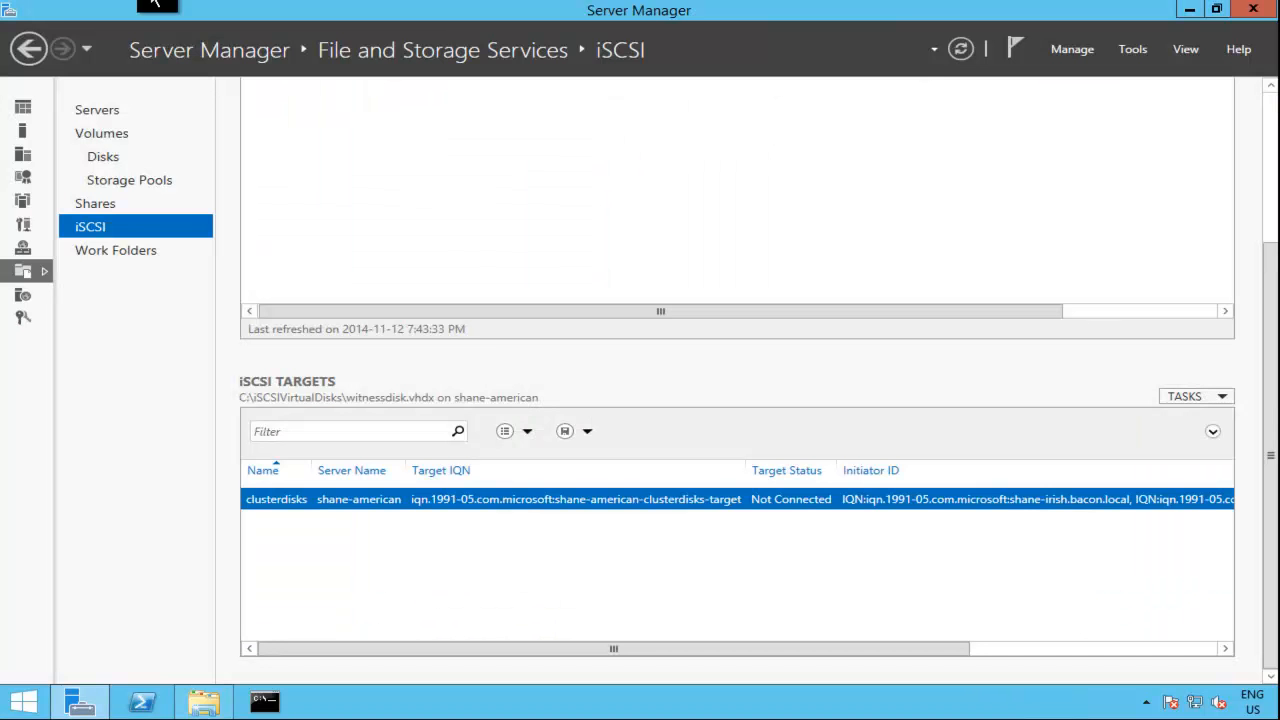
Step: Switch to shane-irish, bring Disk 1 online in Disk Management, and close the open disk and folder windows on both cluster servers
left_click(201, 704)
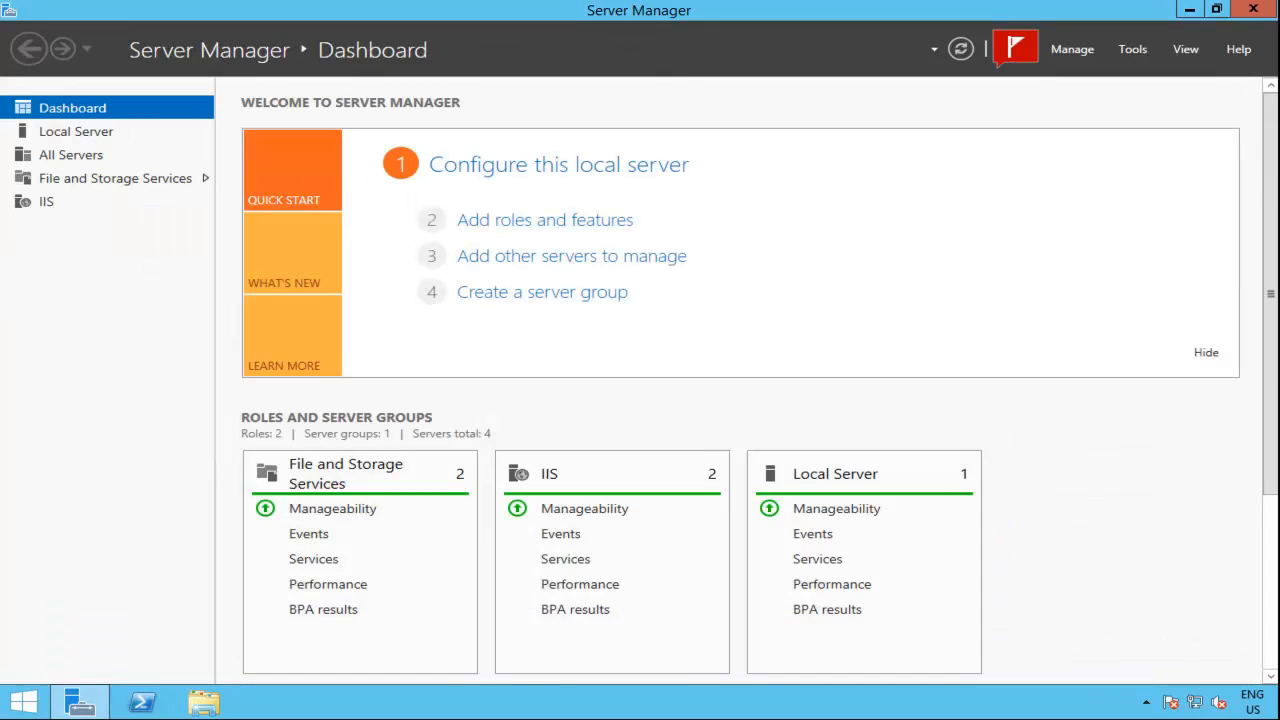
right_click(34, 707)
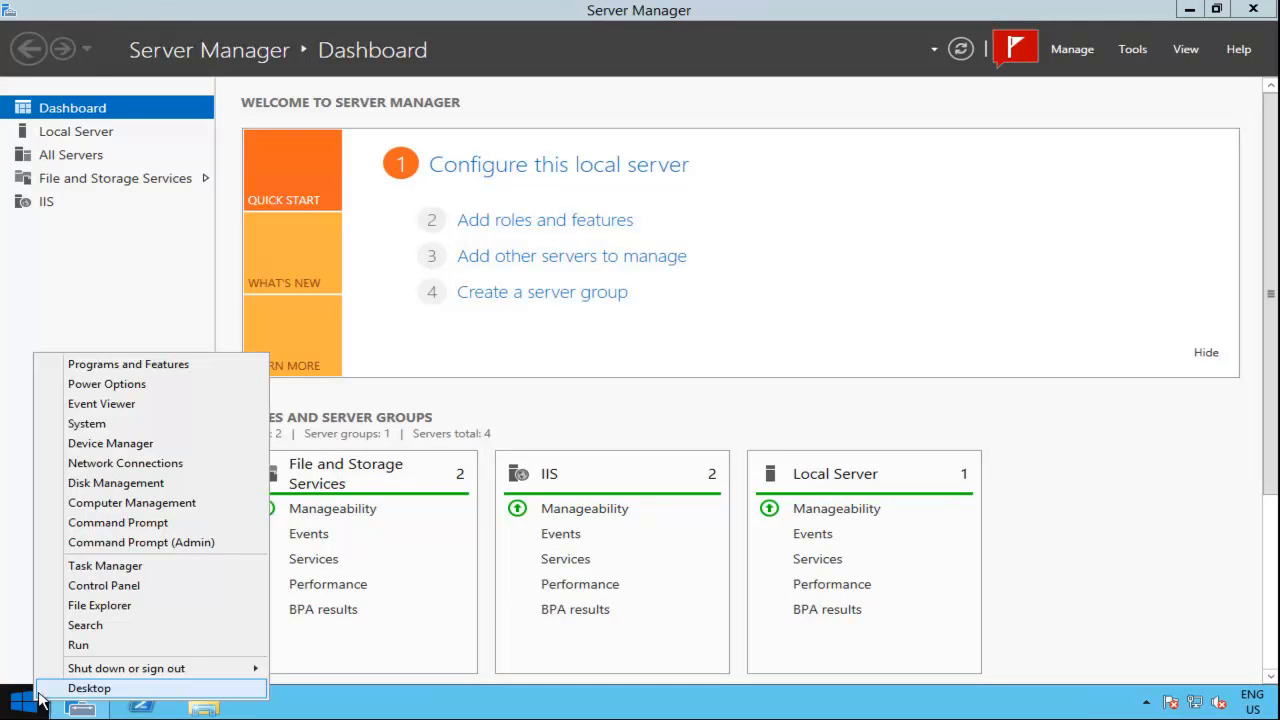
left_click(183, 484)
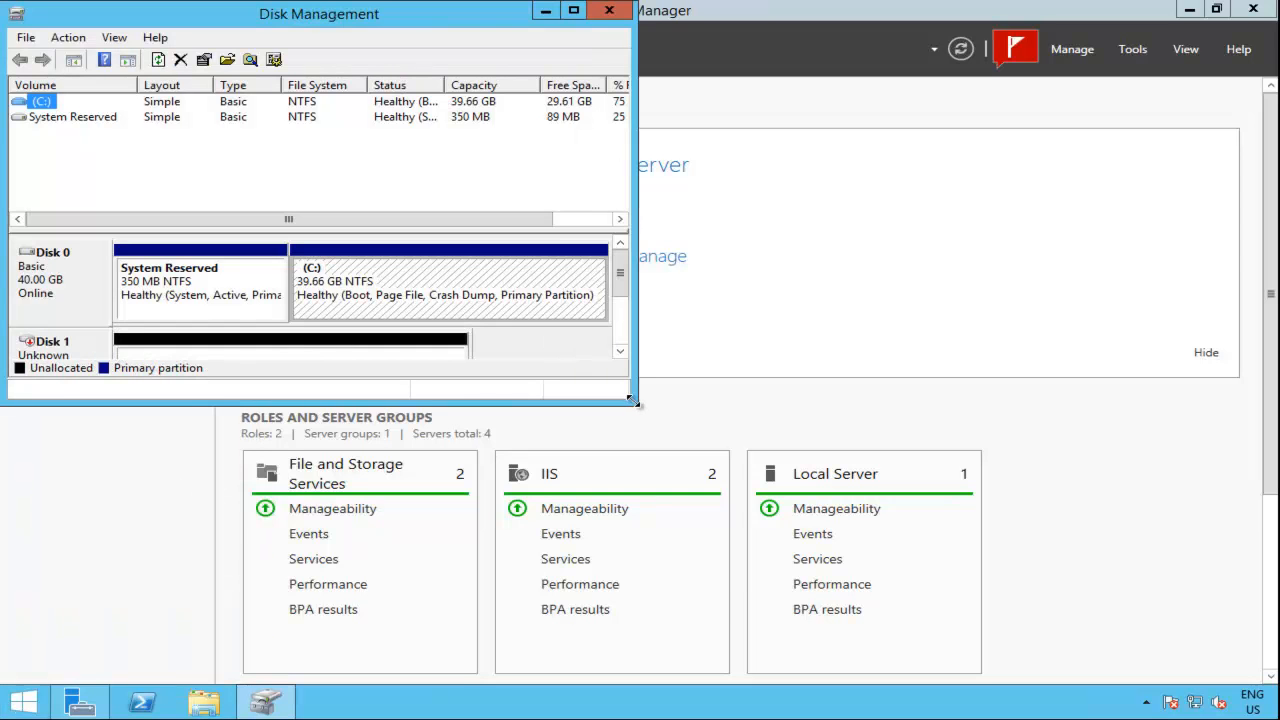
left_click_drag(629, 399, 912, 586)
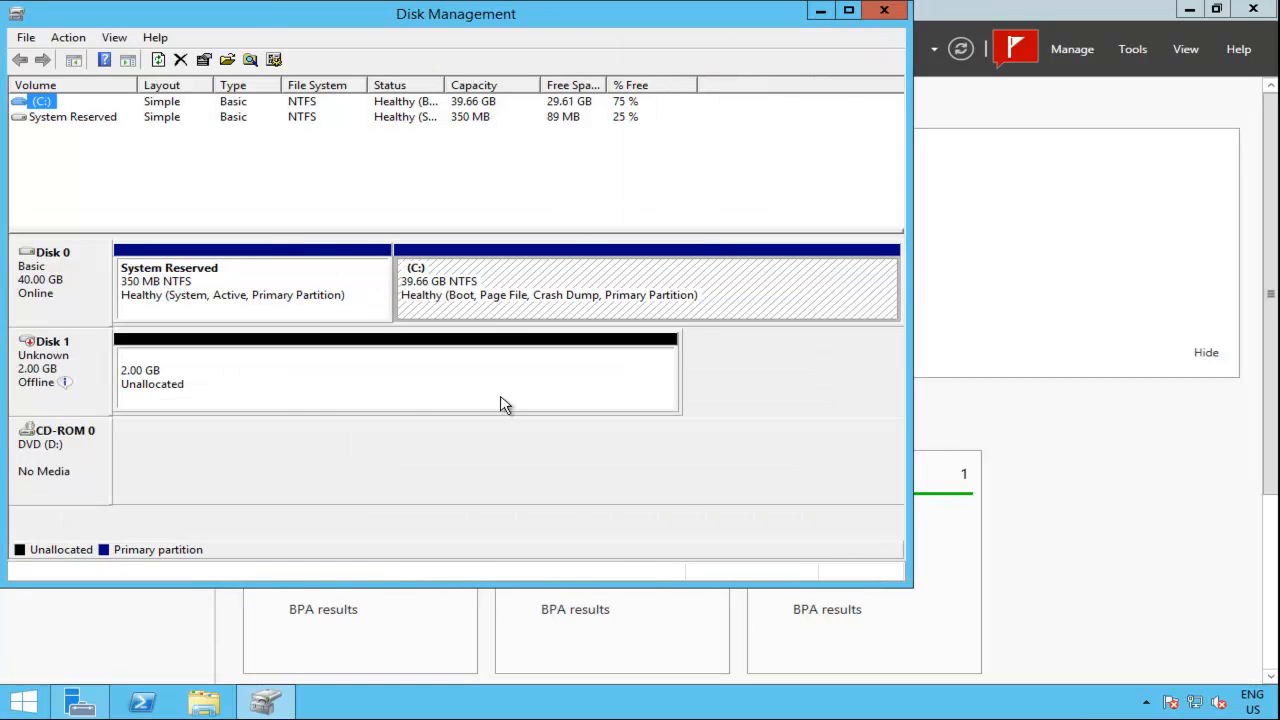
left_click(307, 390)
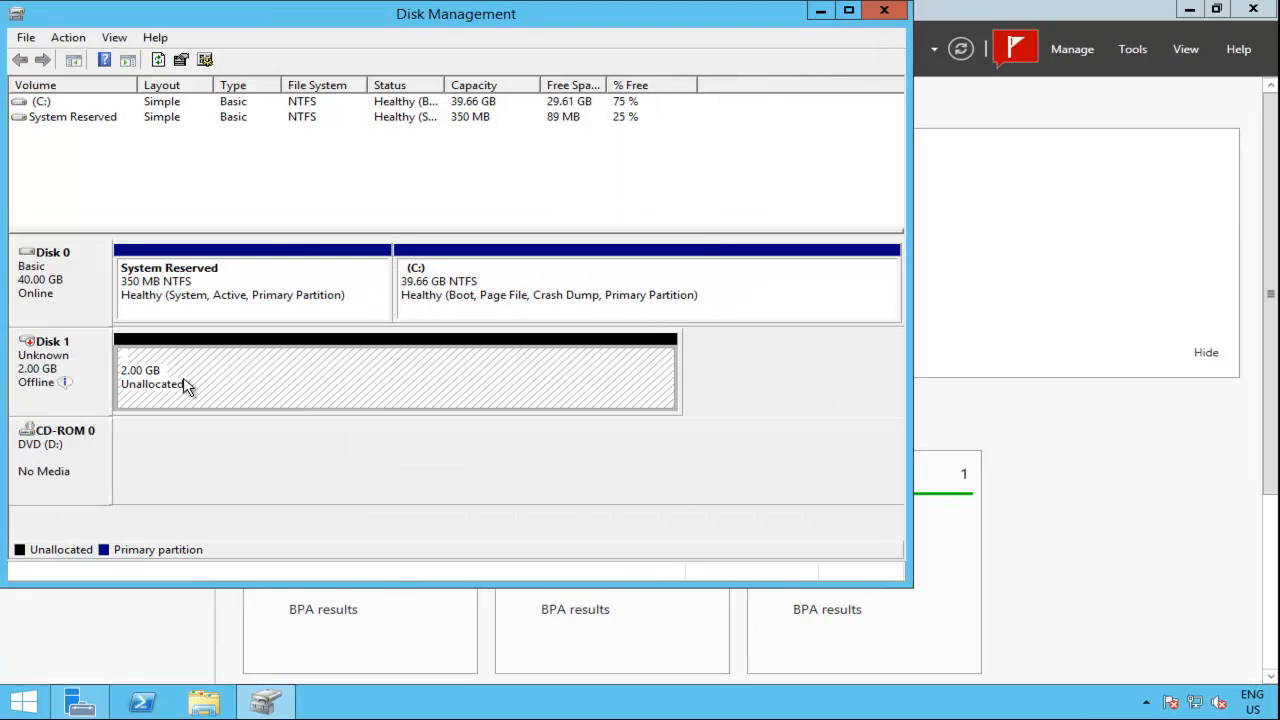
left_click(84, 368)
right_click(84, 368)
left_click(134, 369)
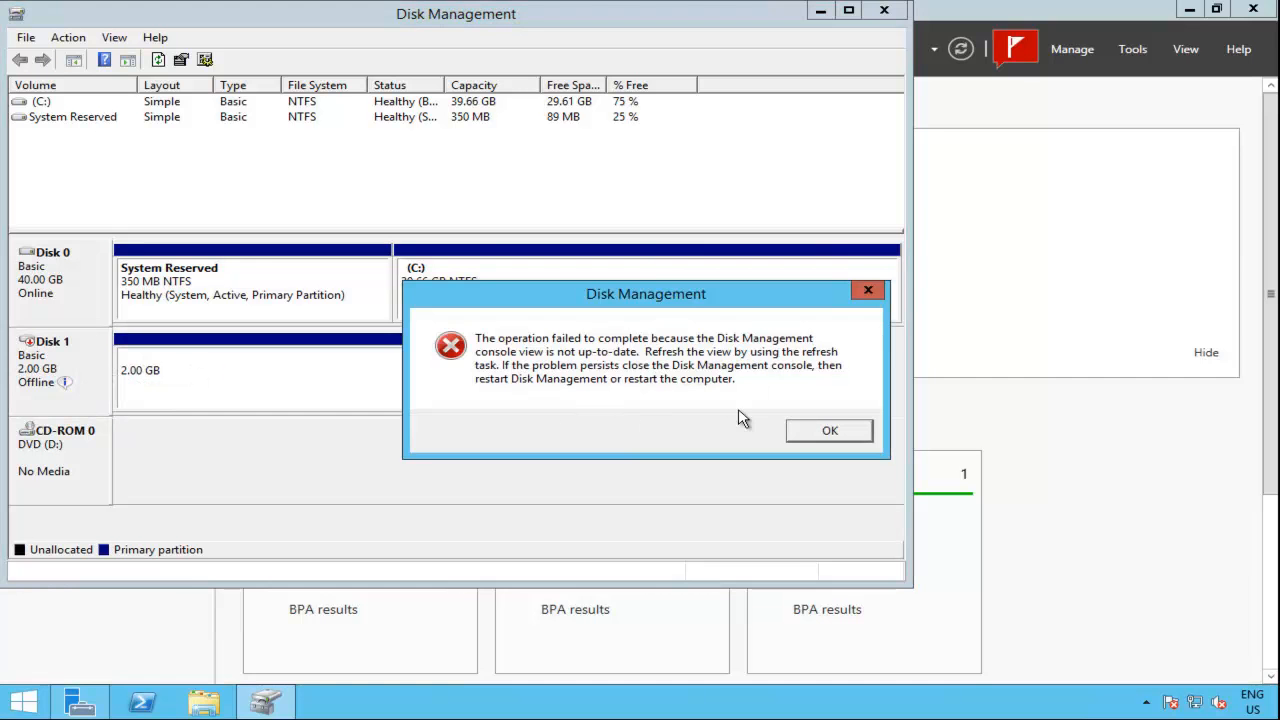
left_click(829, 431)
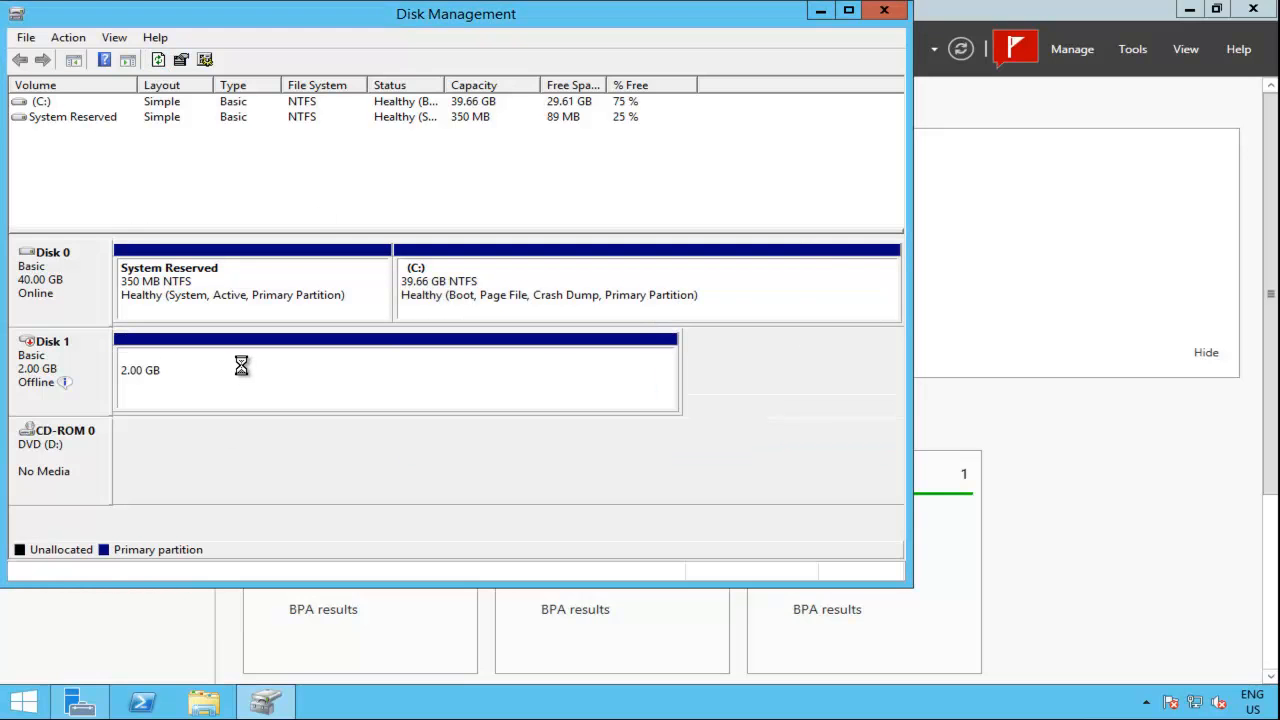
right_click(84, 363)
left_click(125, 366)
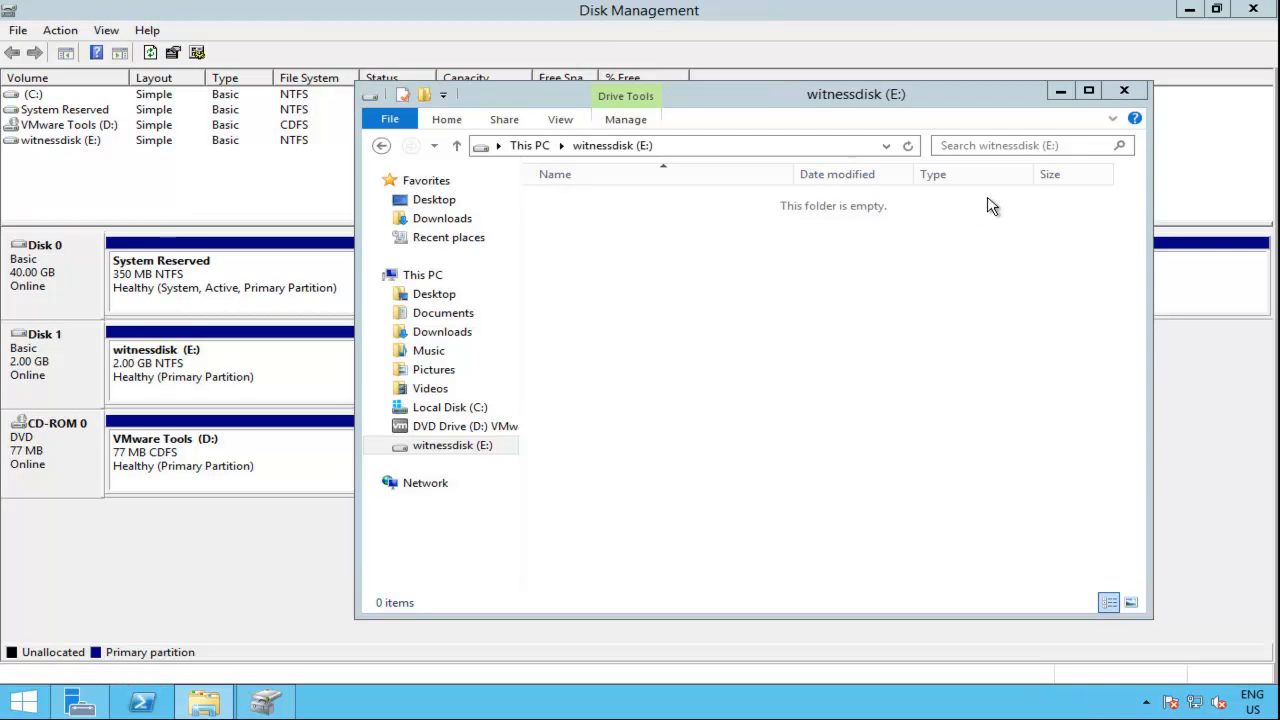
left_click(1124, 90)
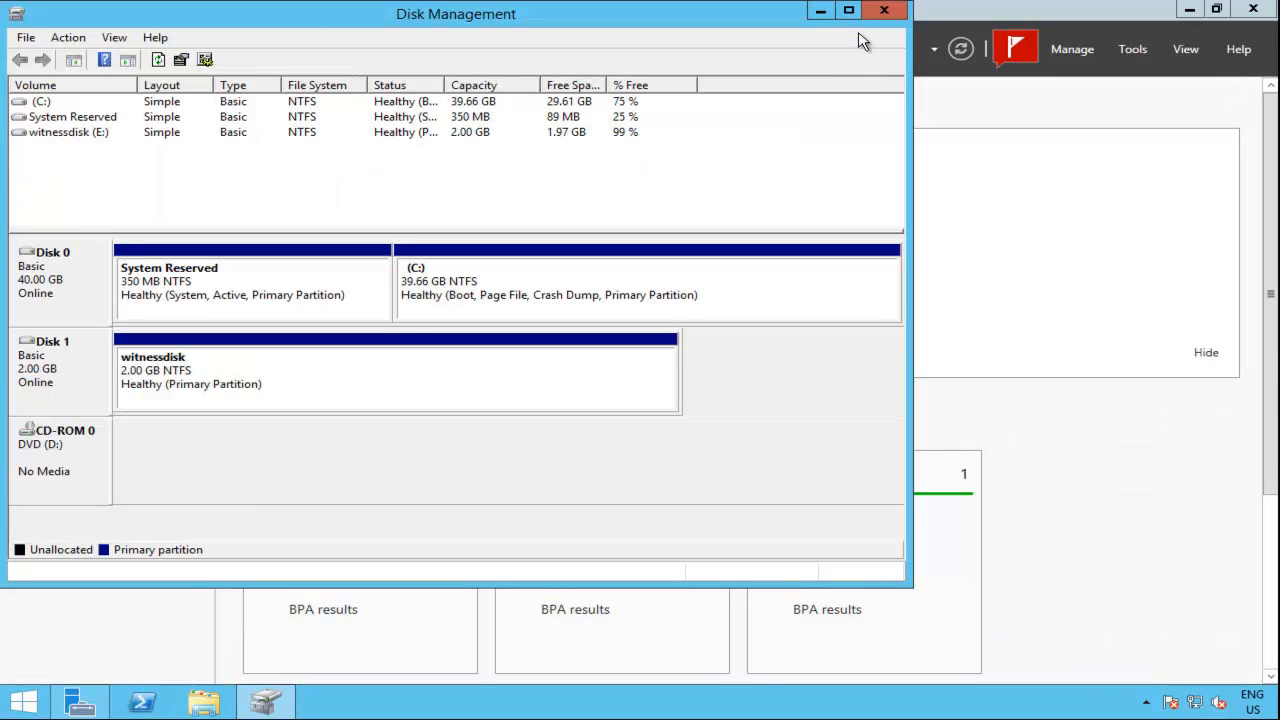
left_click(885, 11)
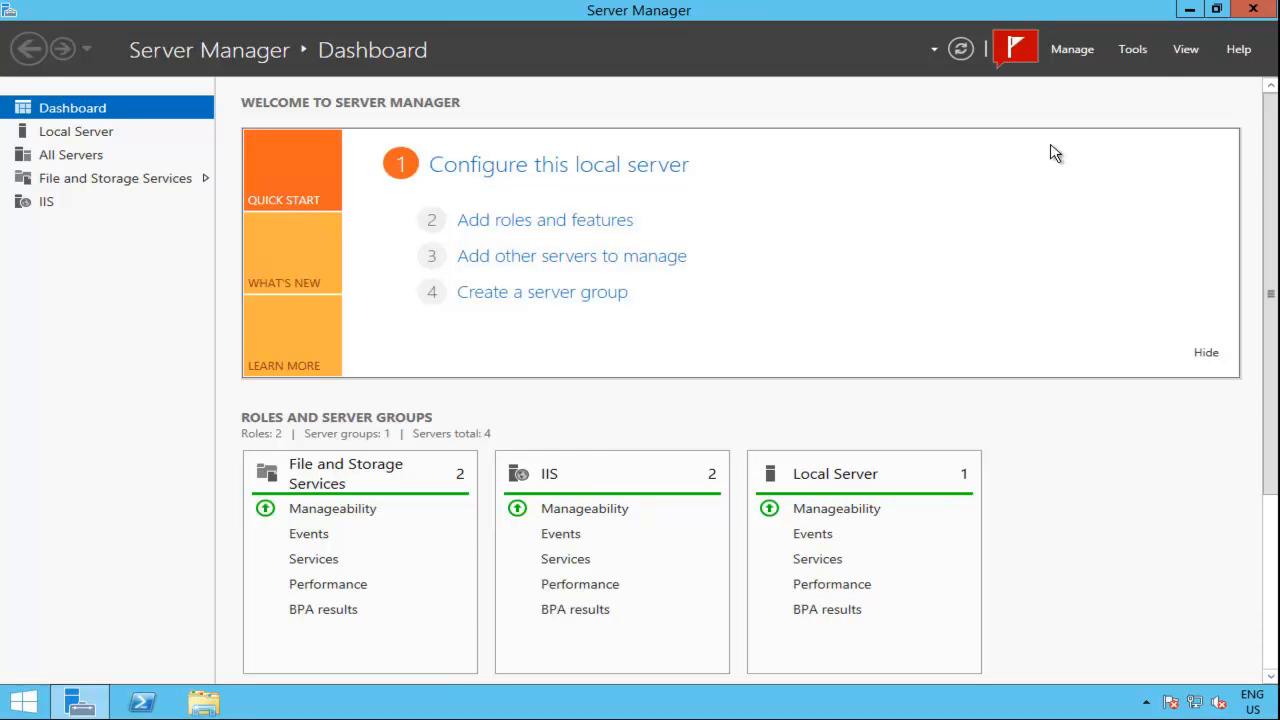
Step: Start a role-based feature installation on shane-irish.bacon.local without adding any server roles
left_click(1088, 50)
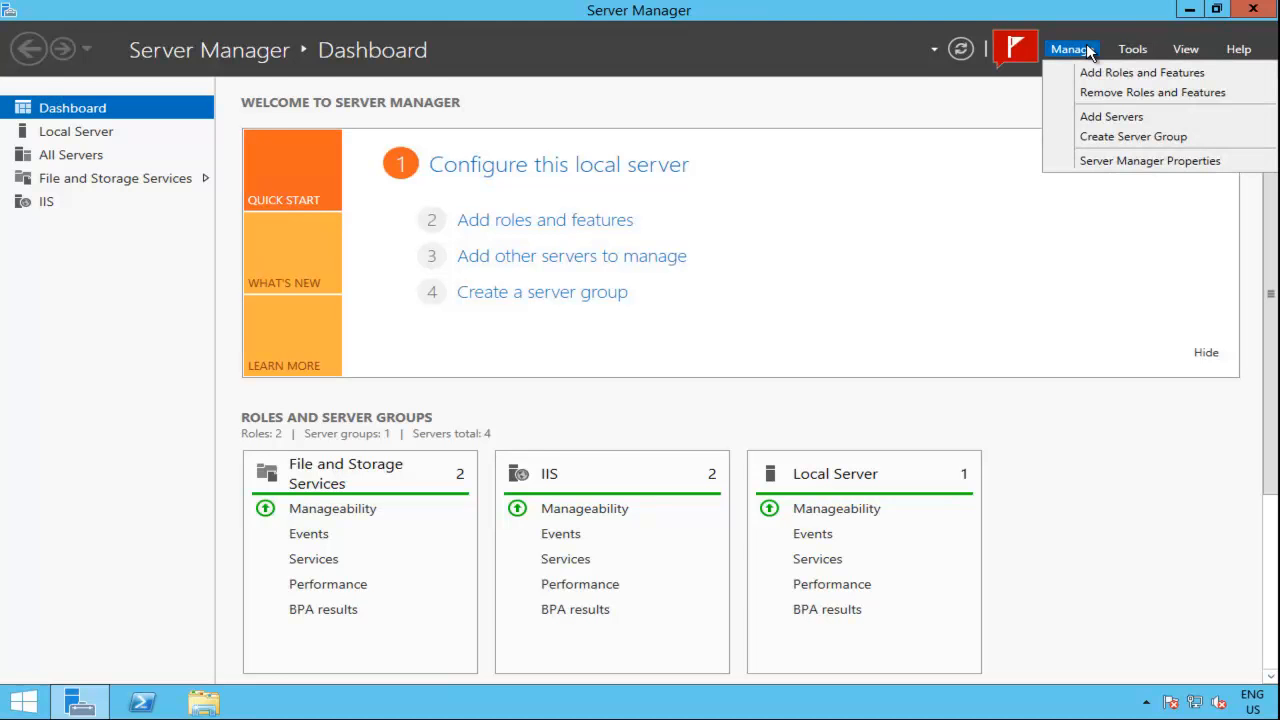
left_click(1132, 74)
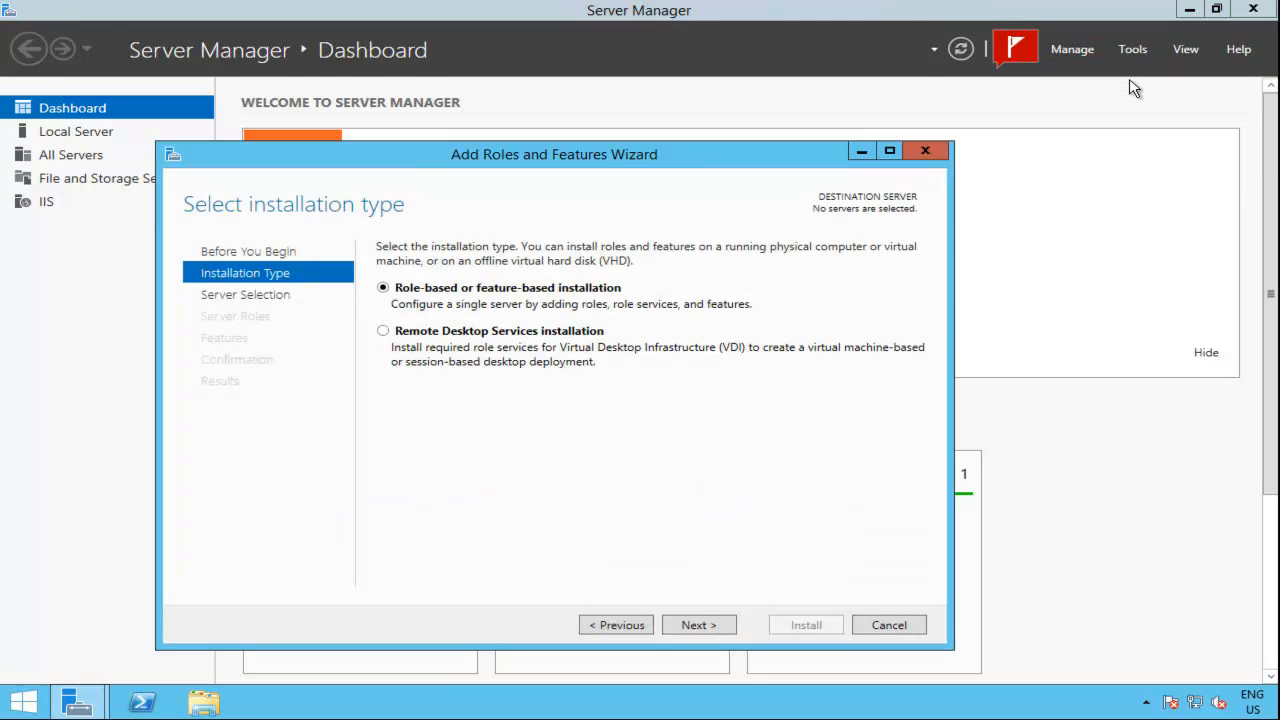
left_click(701, 622)
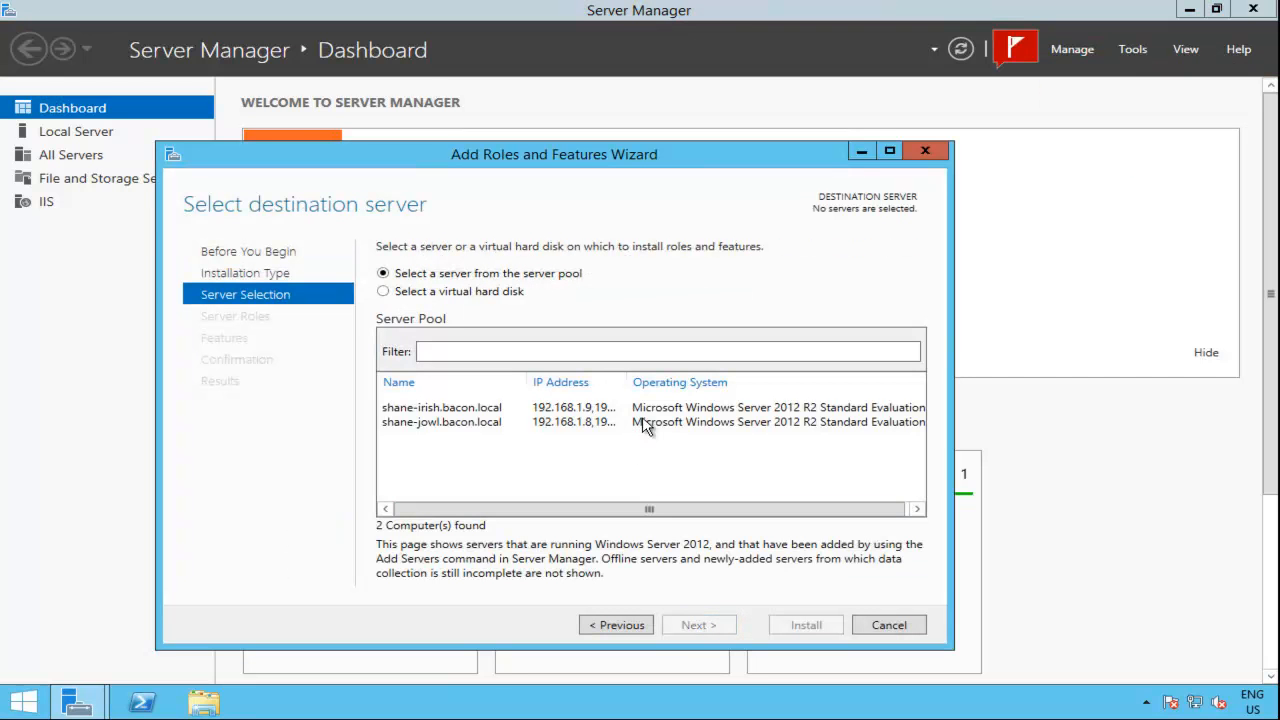
left_click(570, 424)
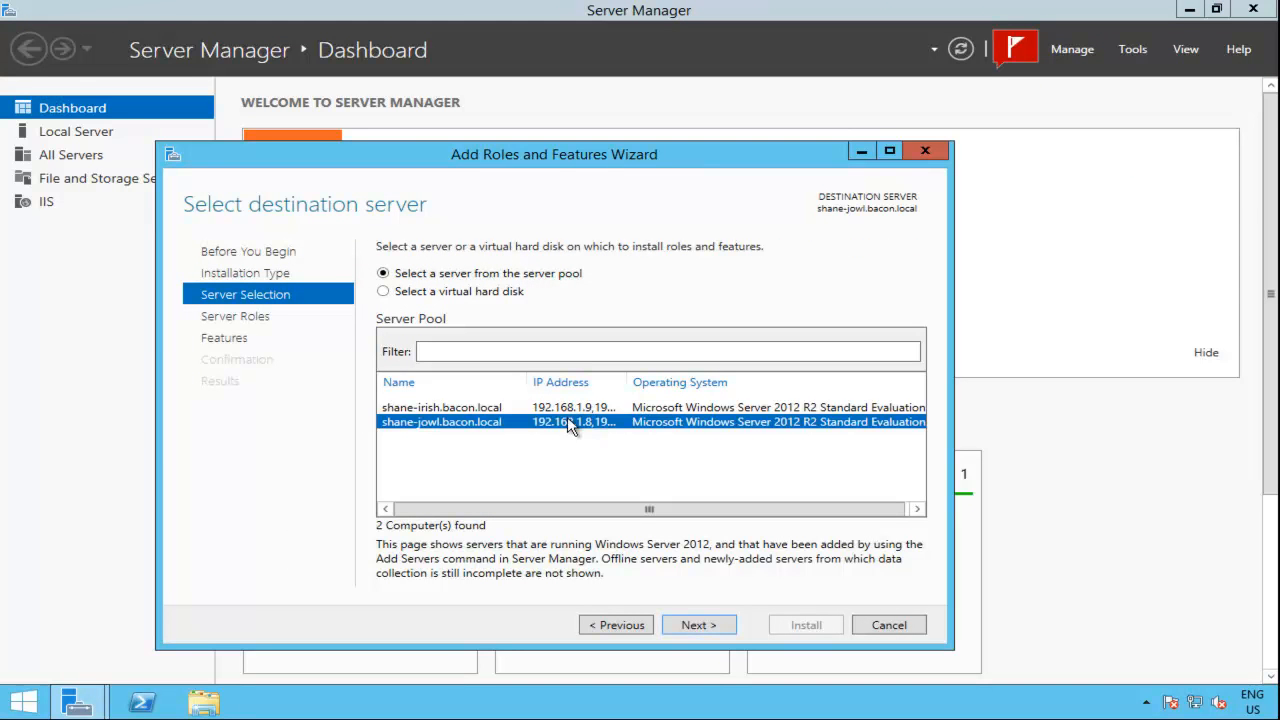
left_click(516, 409)
left_click(724, 626)
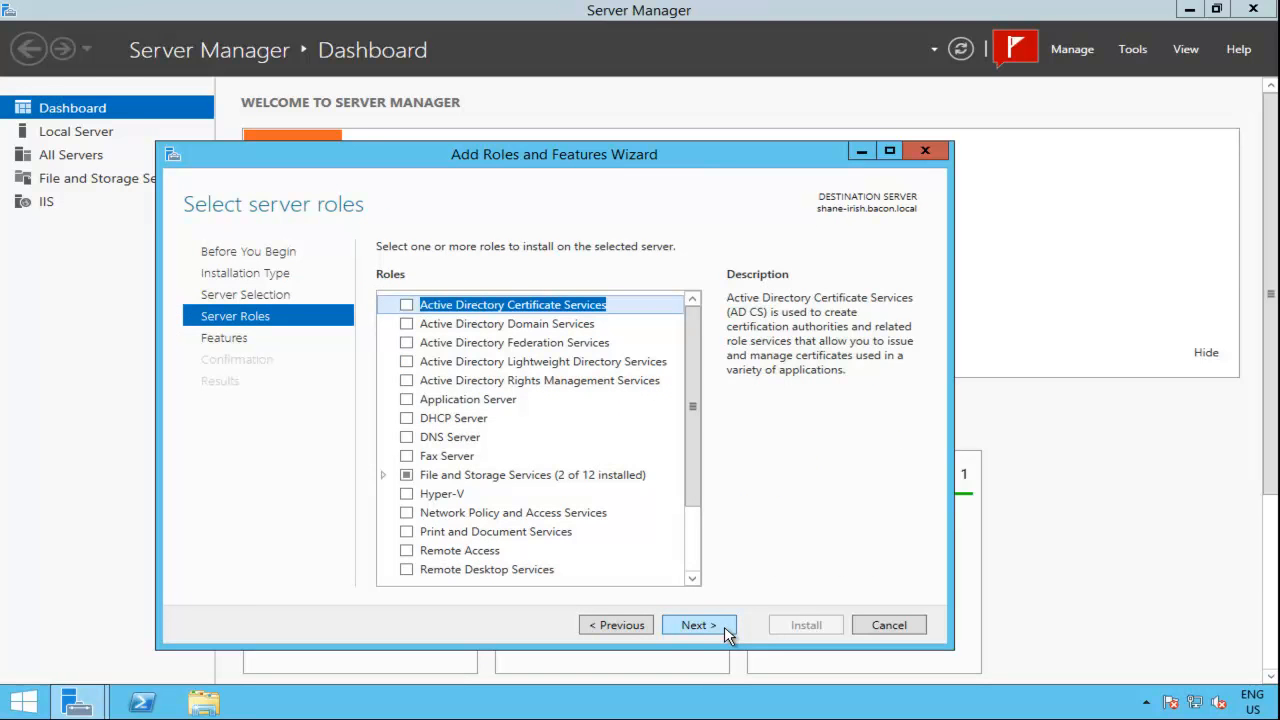
left_click(724, 626)
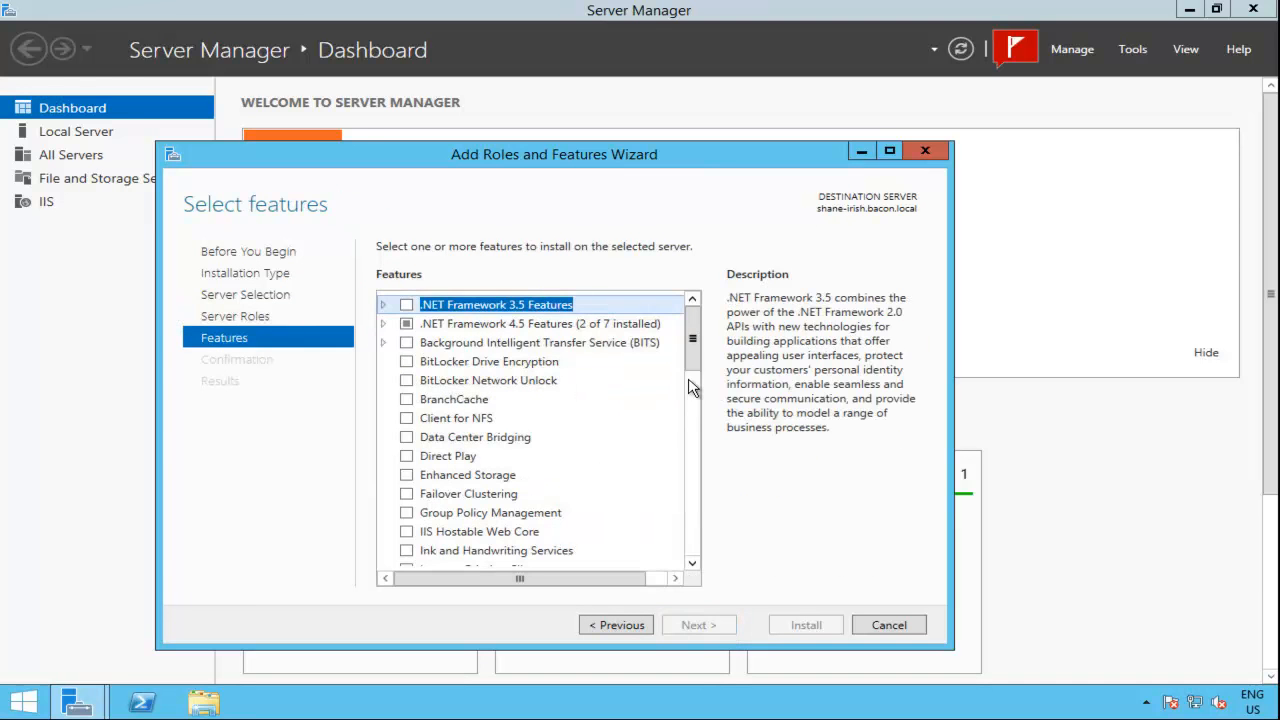
Step: Install Failover Clustering with its management tools on shane-irish and dismiss the Remote Desktop connection quality message
left_click(407, 494)
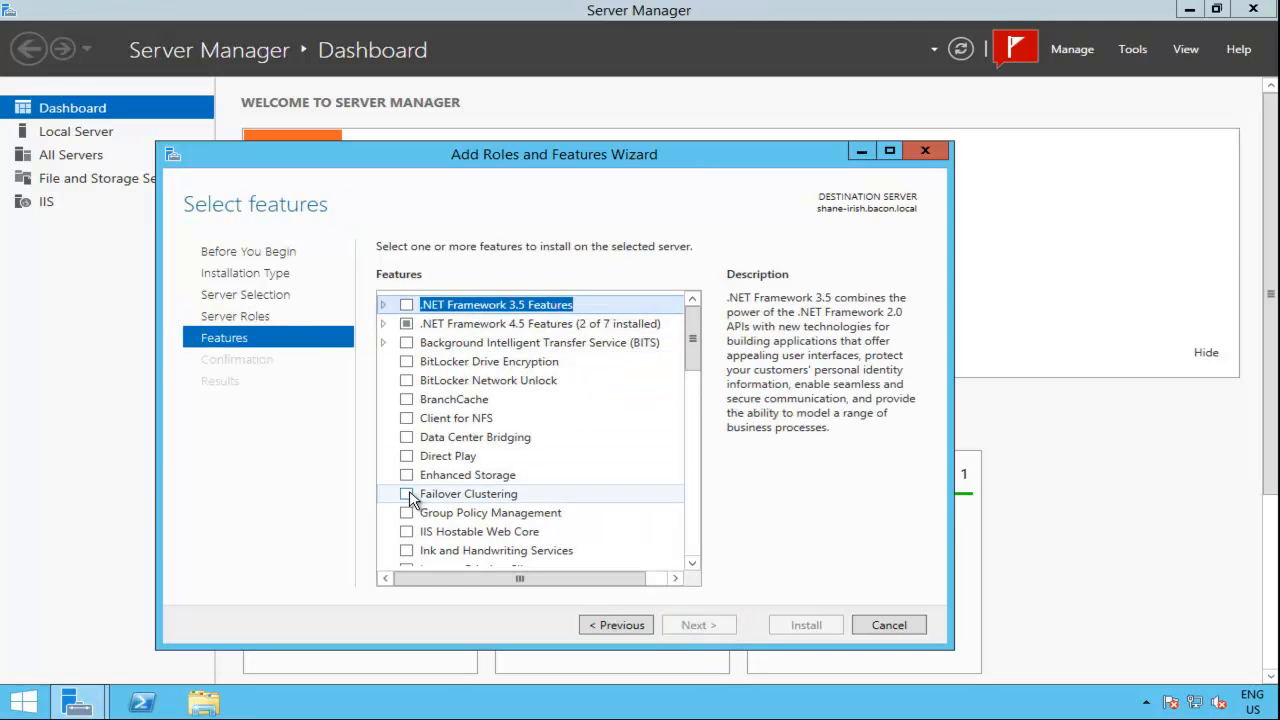
left_click(631, 550)
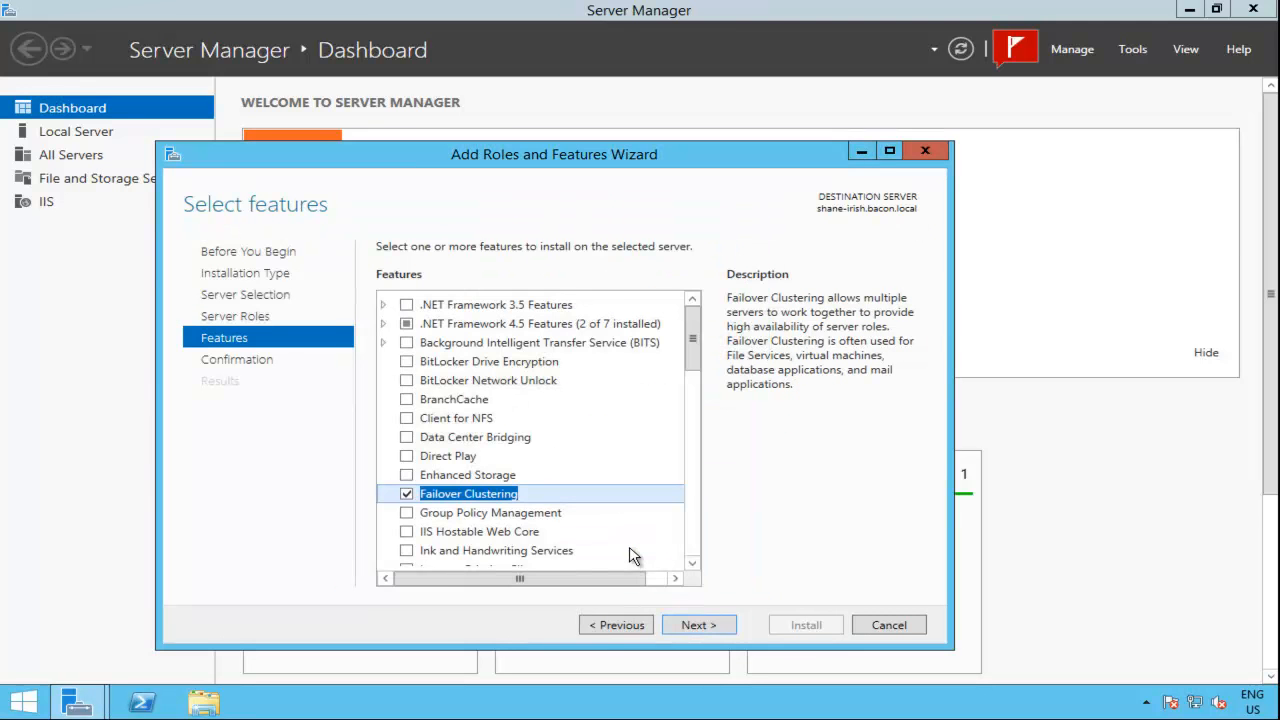
left_click(695, 627)
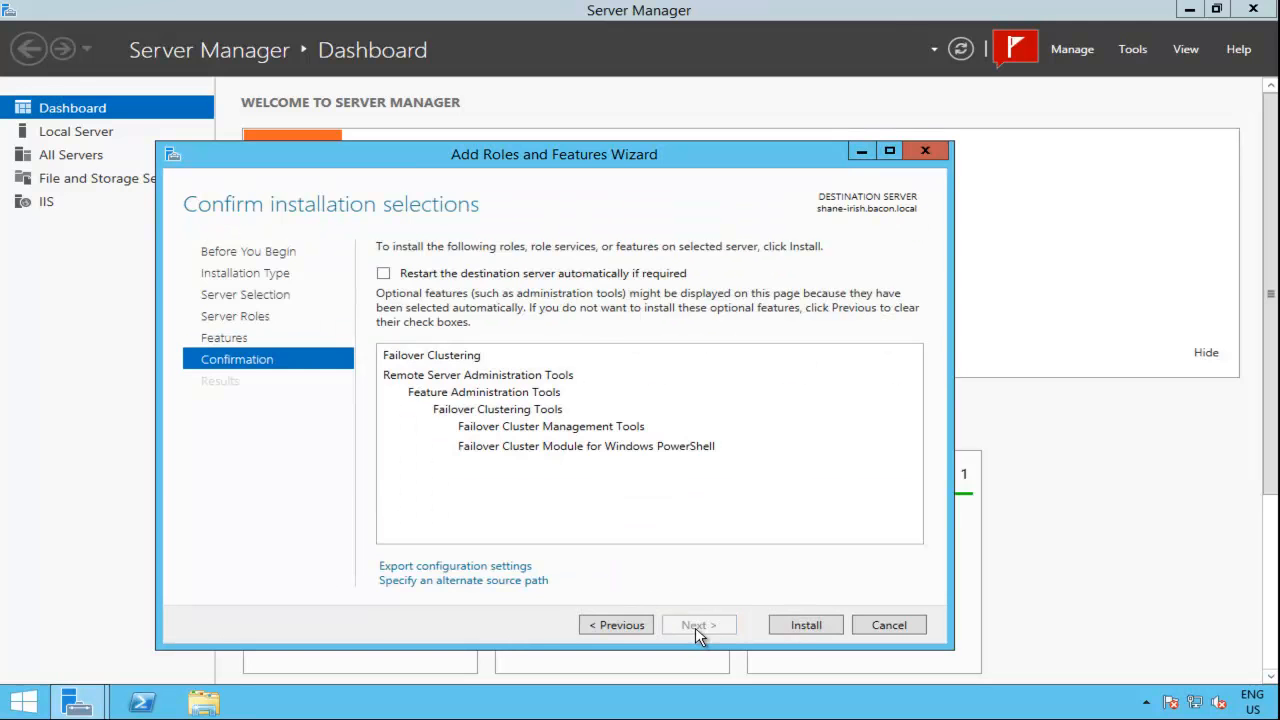
left_click(806, 626)
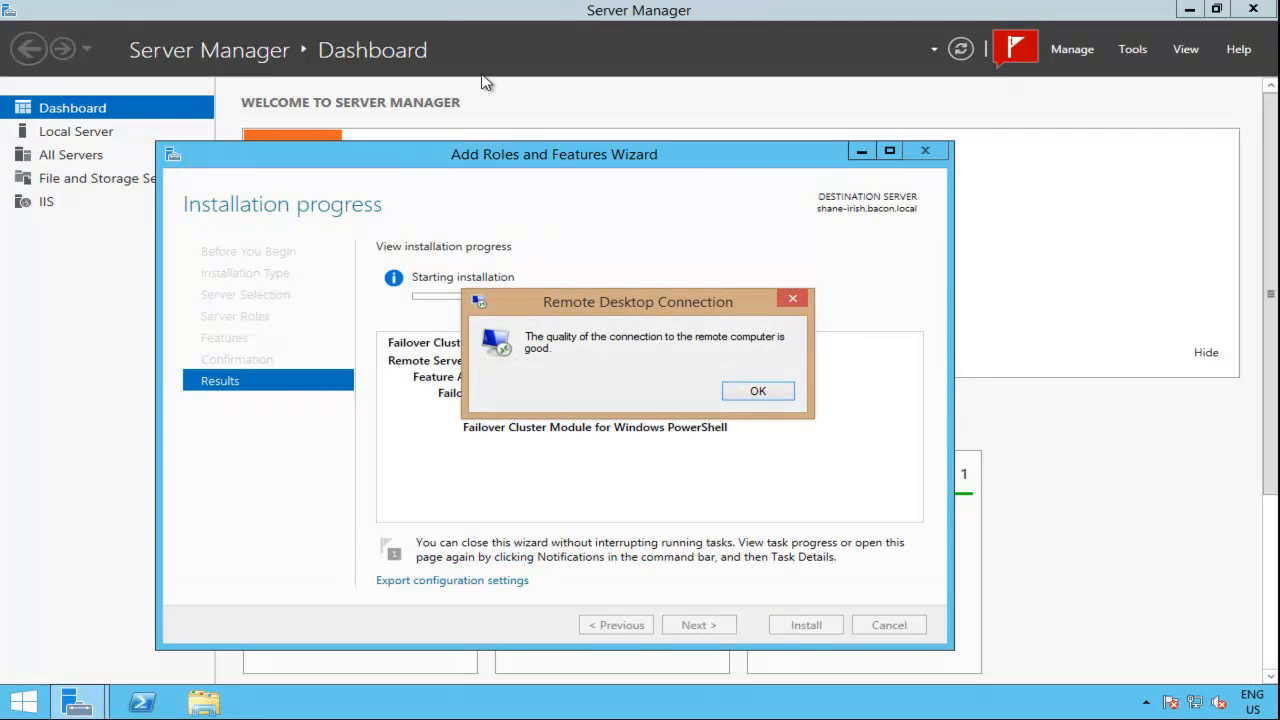
left_click(756, 392)
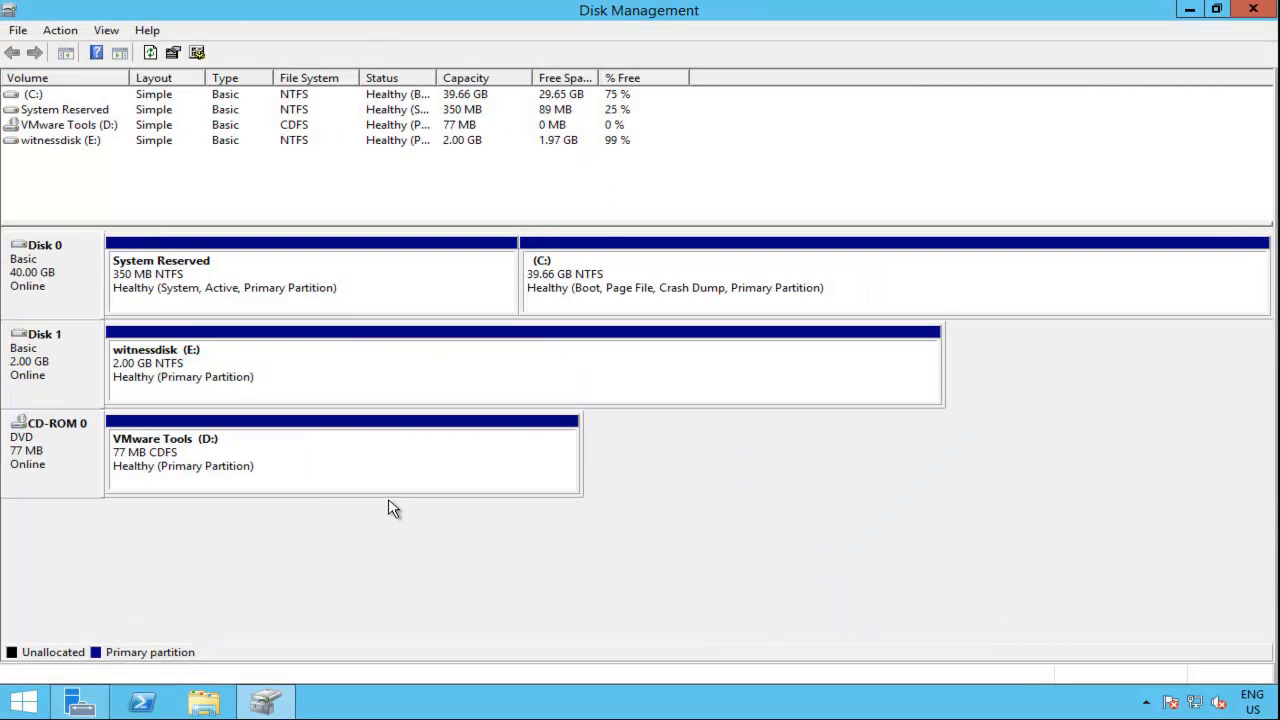
Step: Switch to shane-jowl, close Disk Management, and start a role-based feature installation on shane-jowl.bacon.local without adding server roles
left_click(1254, 12)
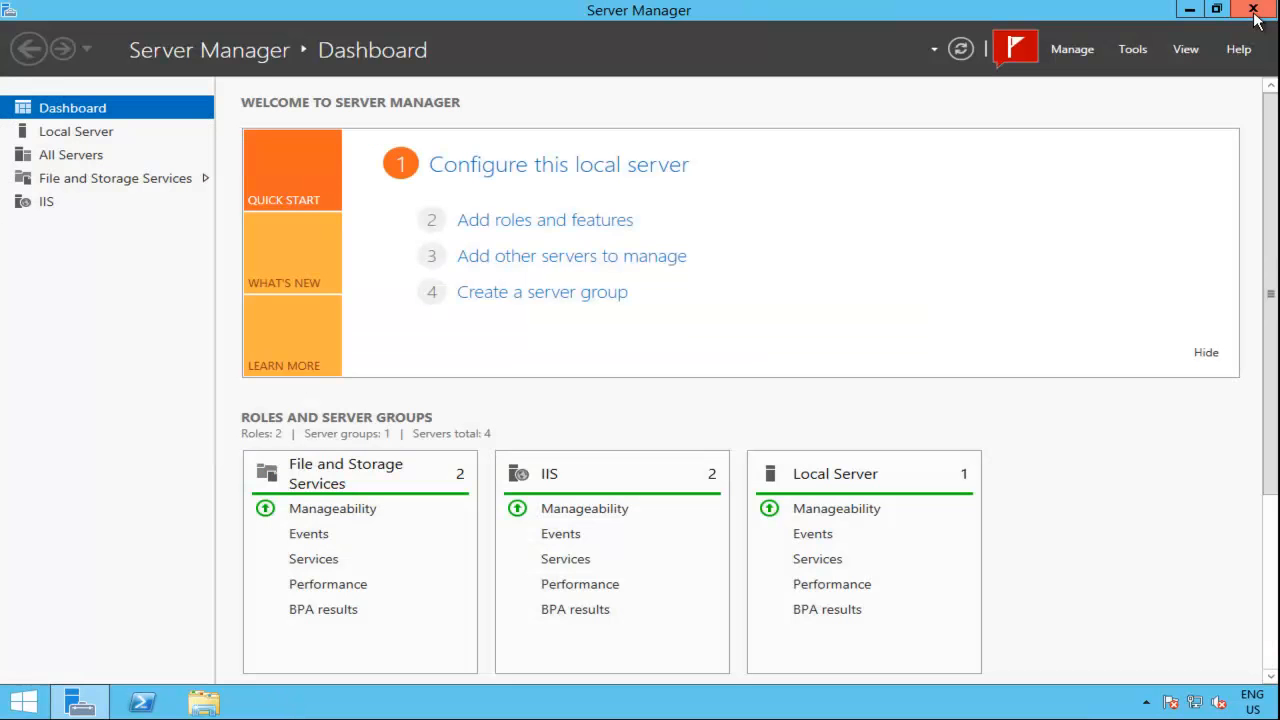
left_click(1070, 52)
left_click(1097, 78)
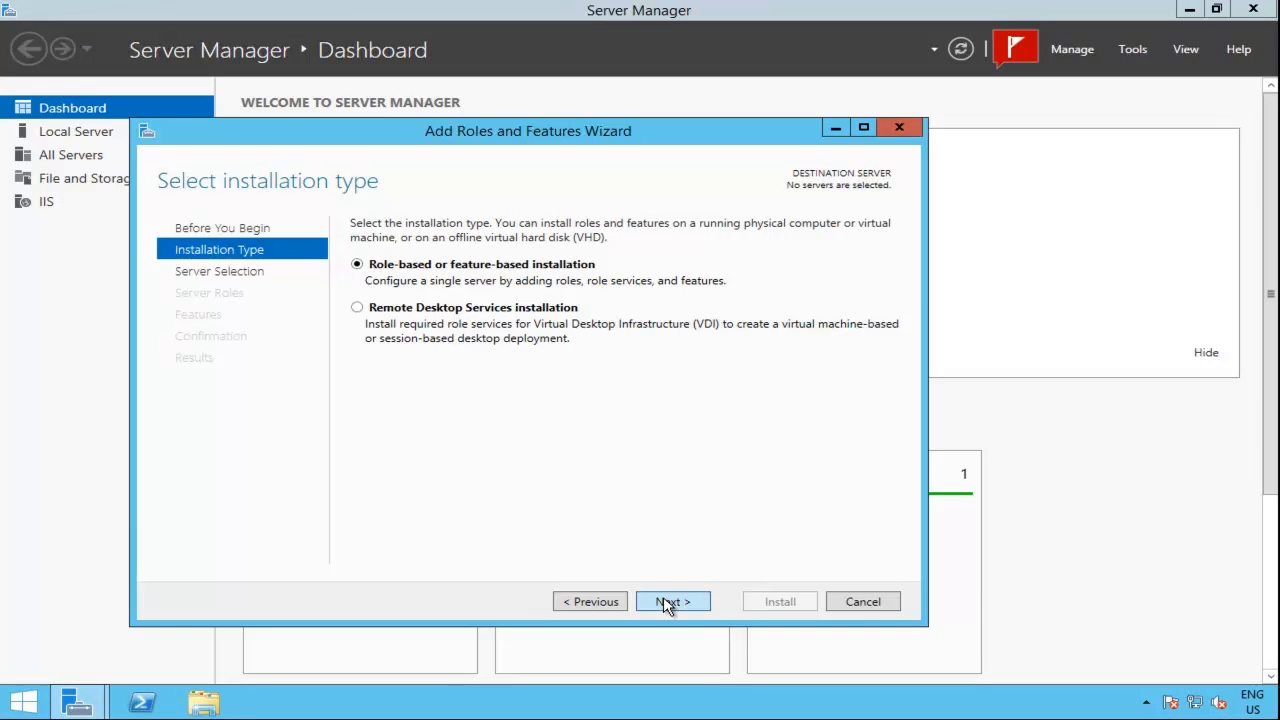
left_click(667, 603)
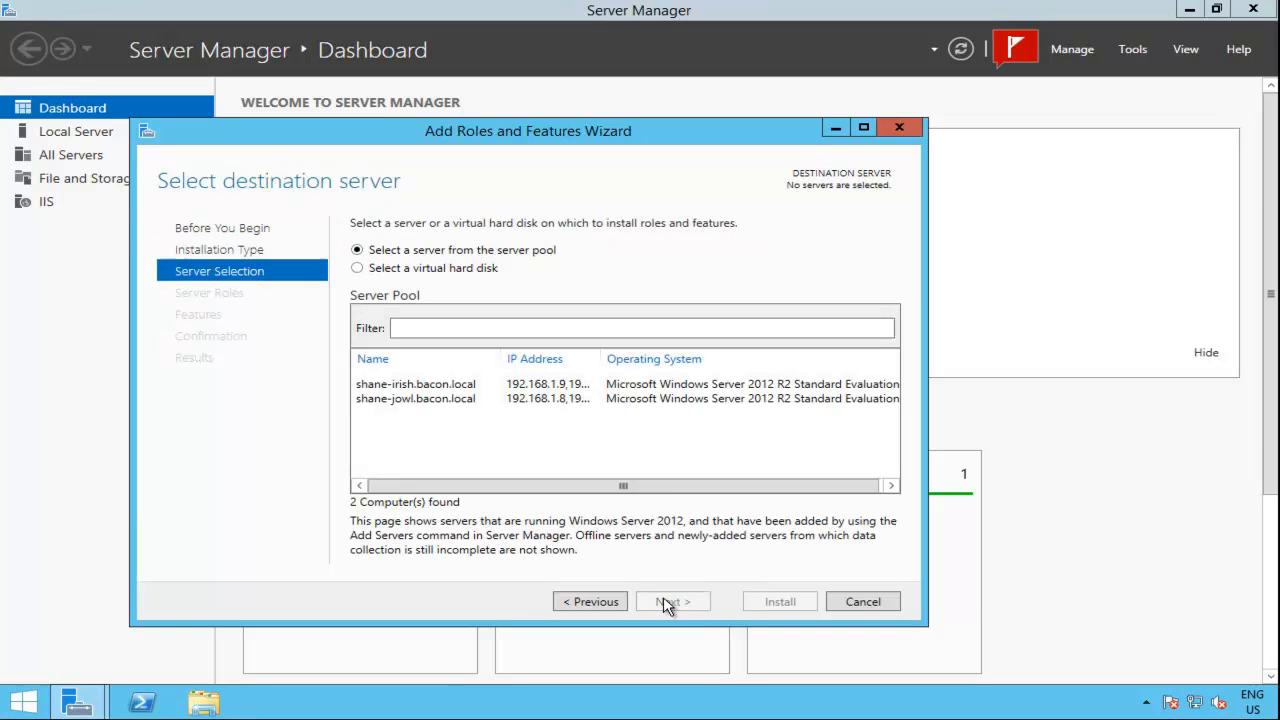
left_click(490, 399)
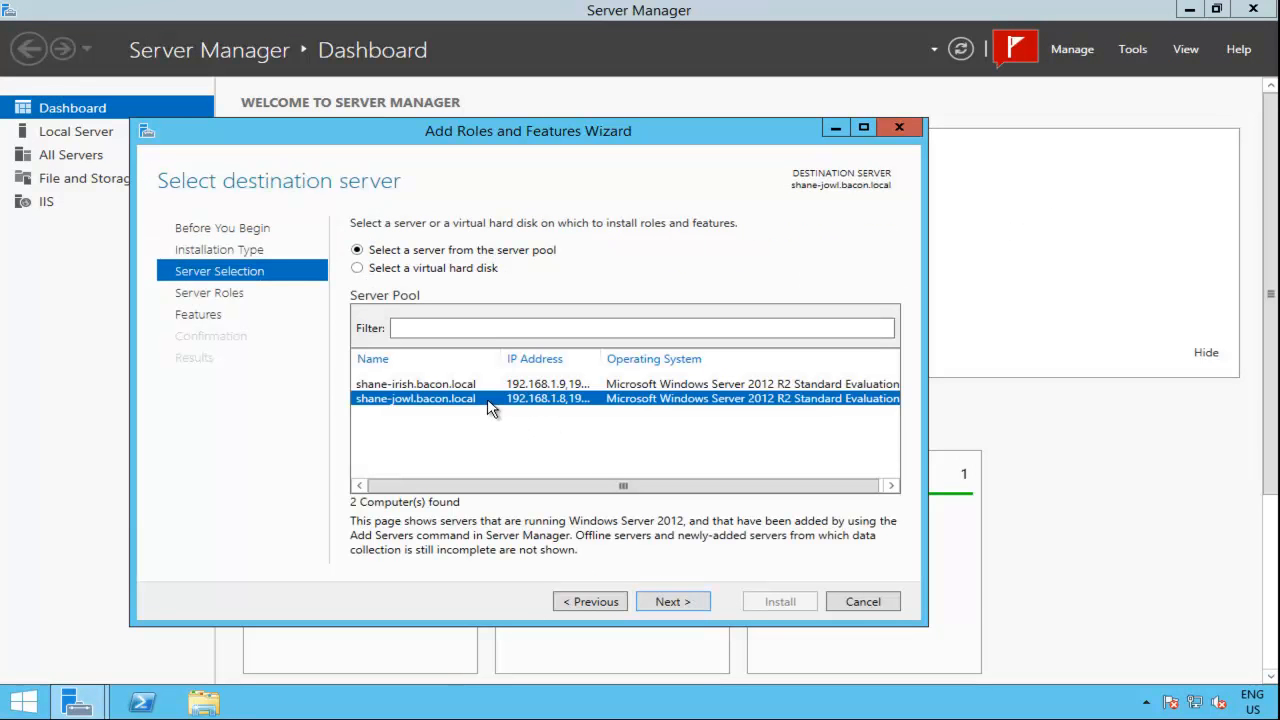
left_click(673, 601)
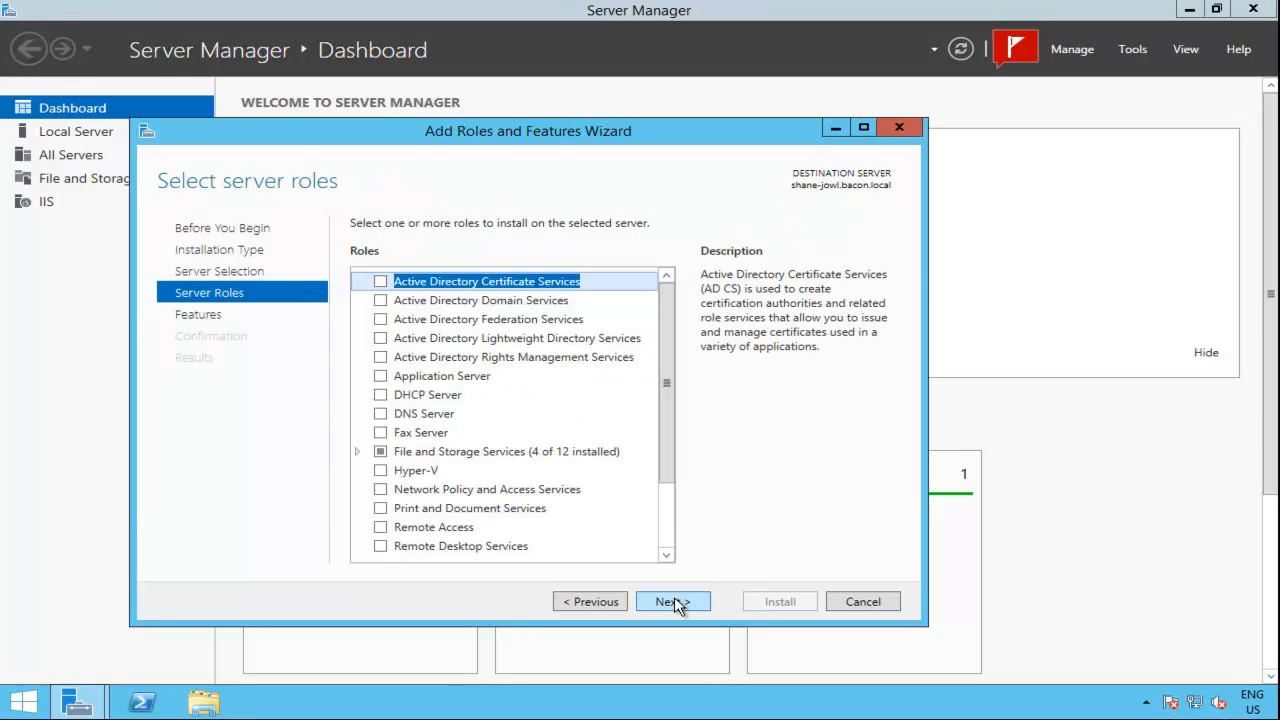
left_click(673, 601)
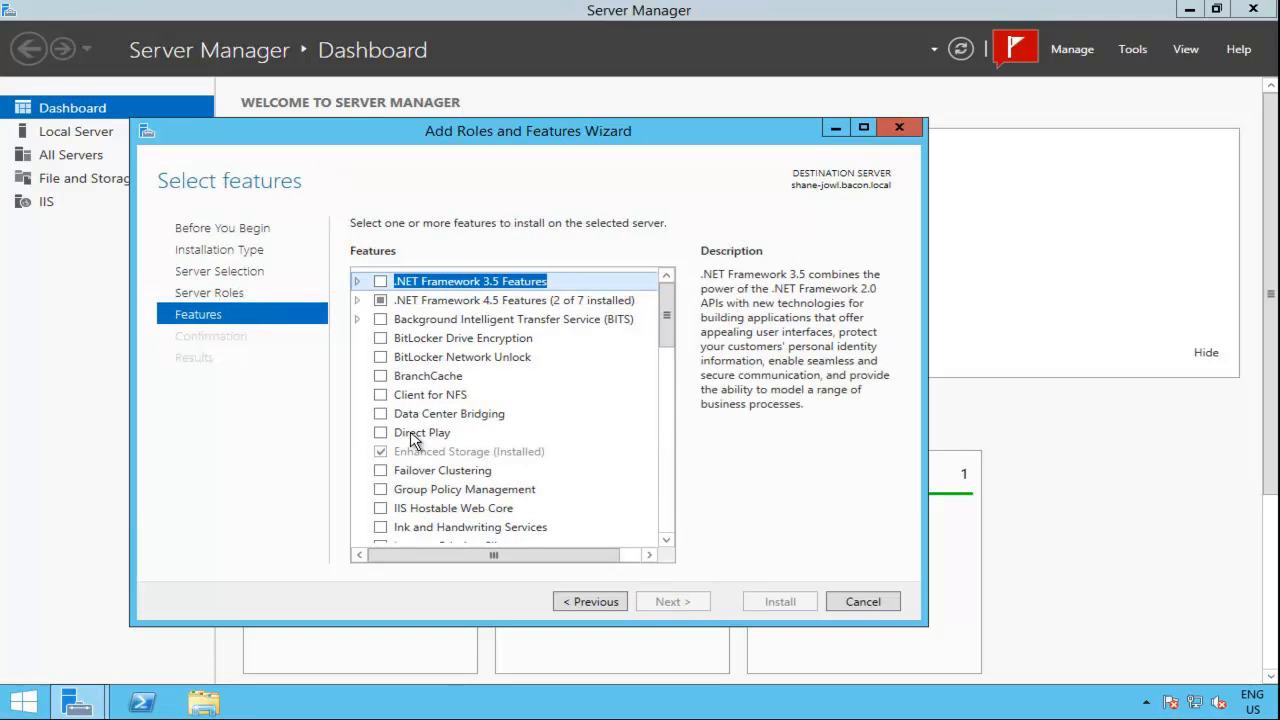
Step: Select the Failover Clustering feature with its required management tools and install it on shane-jowl
left_click(381, 470)
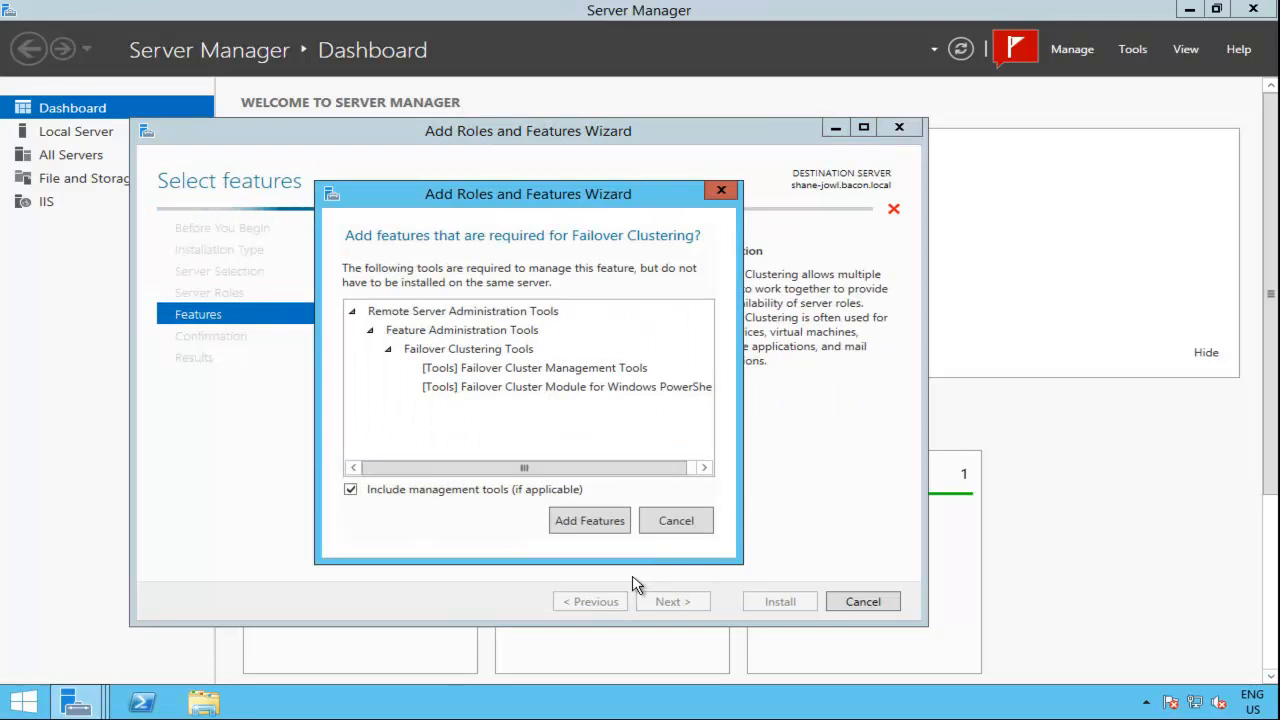
left_click(615, 521)
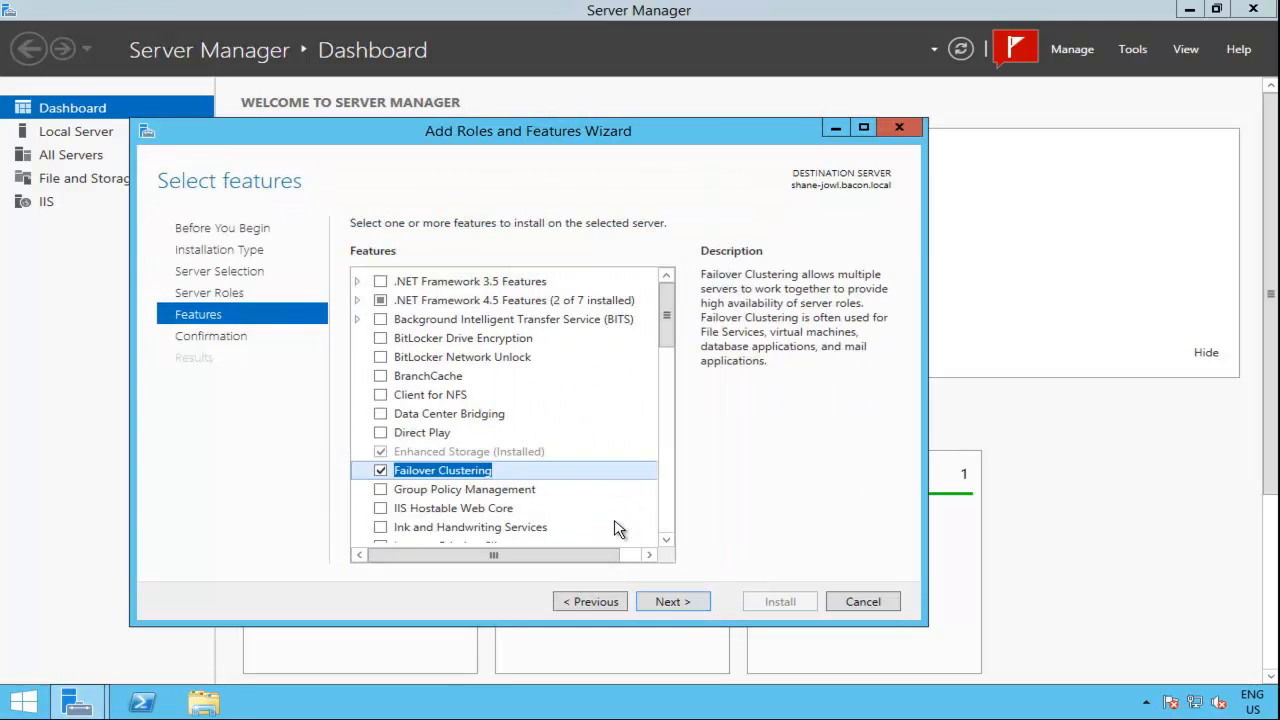
left_click(686, 606)
left_click(762, 606)
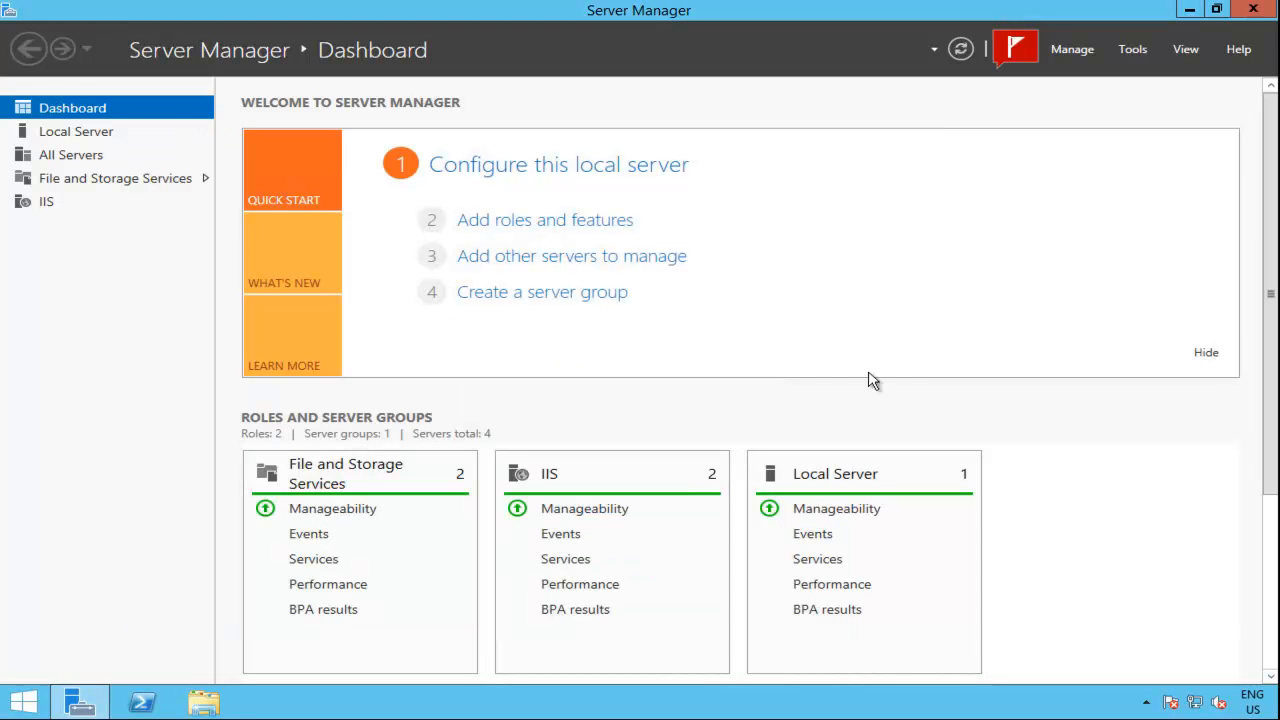
Step: Check the witnessdisk (E:) volume on Disk 1 in an enlarged Disk Management window
right_click(22, 704)
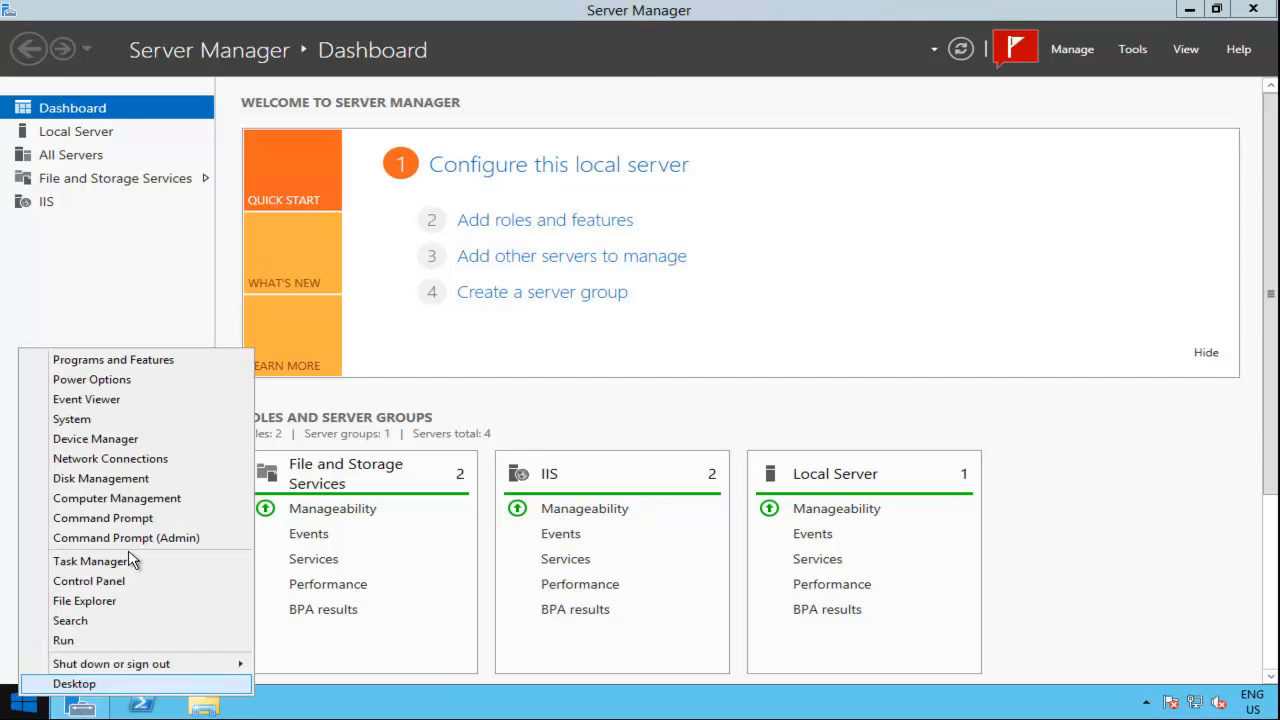
left_click(135, 488)
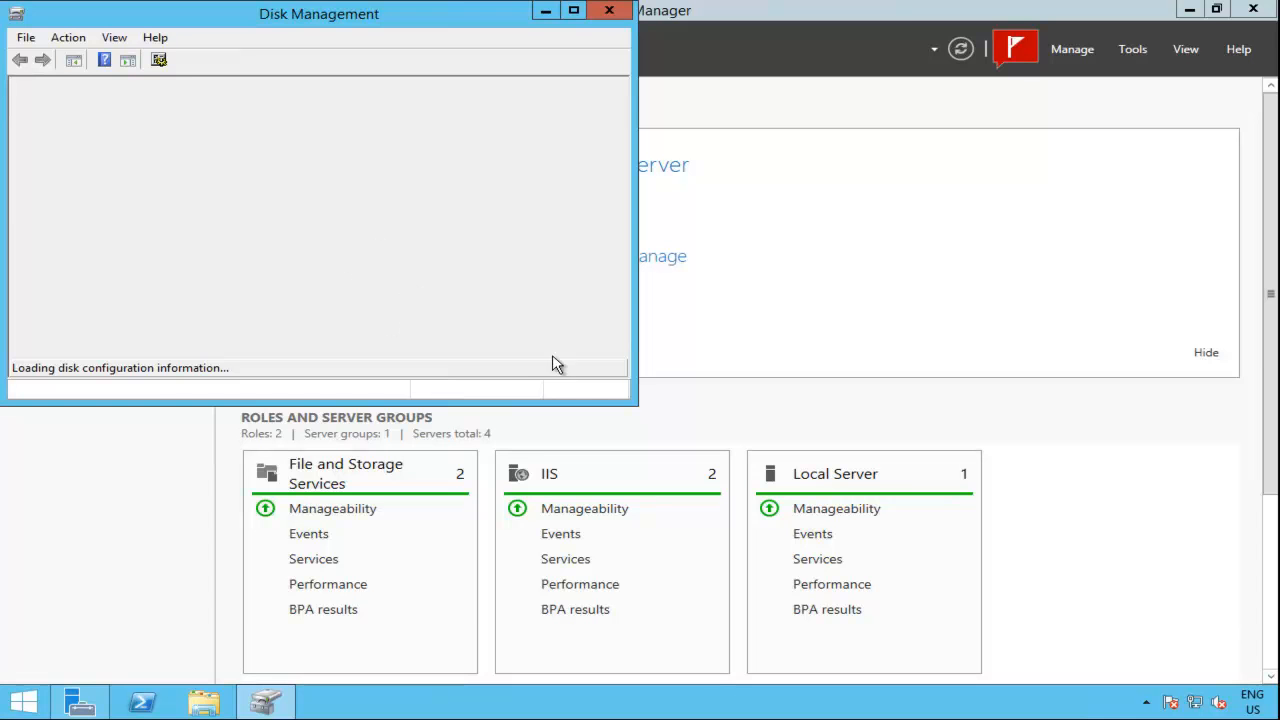
left_click_drag(631, 400, 897, 615)
left_click(256, 385)
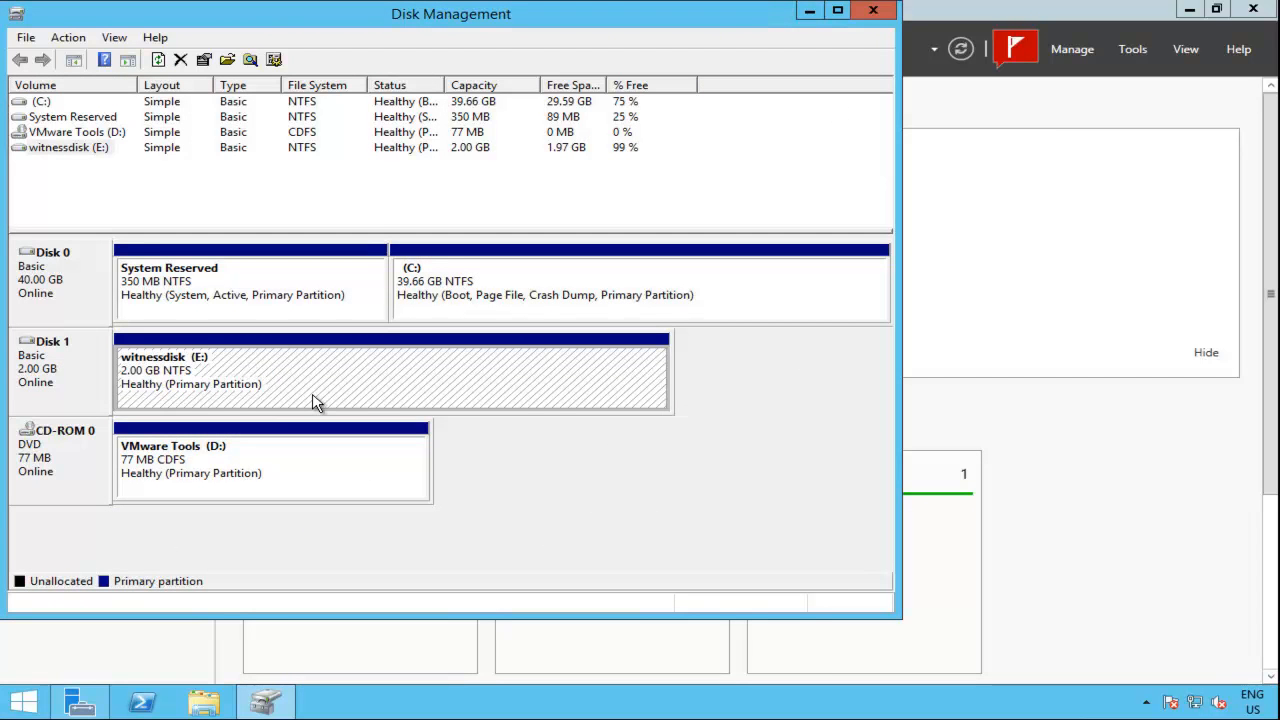
Step: Open Failover Cluster Manager and start validating a configuration, continuing to the server selection
left_click(1134, 48)
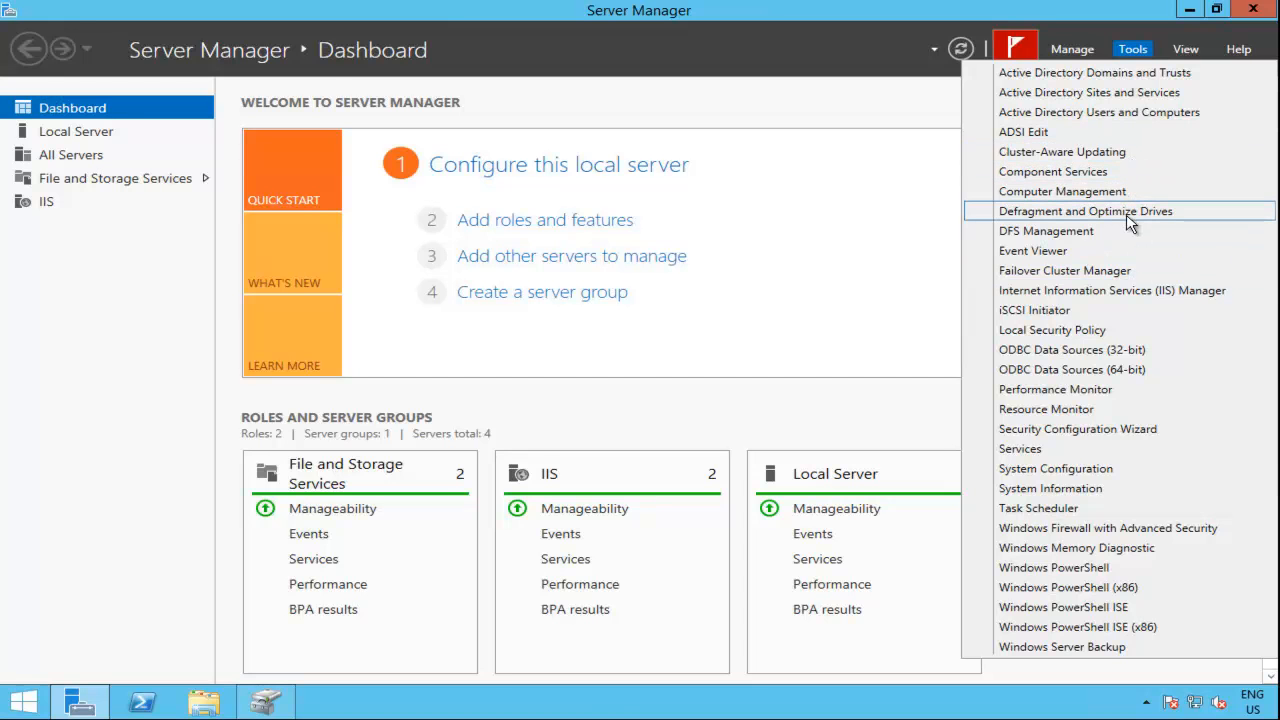
left_click(1172, 275)
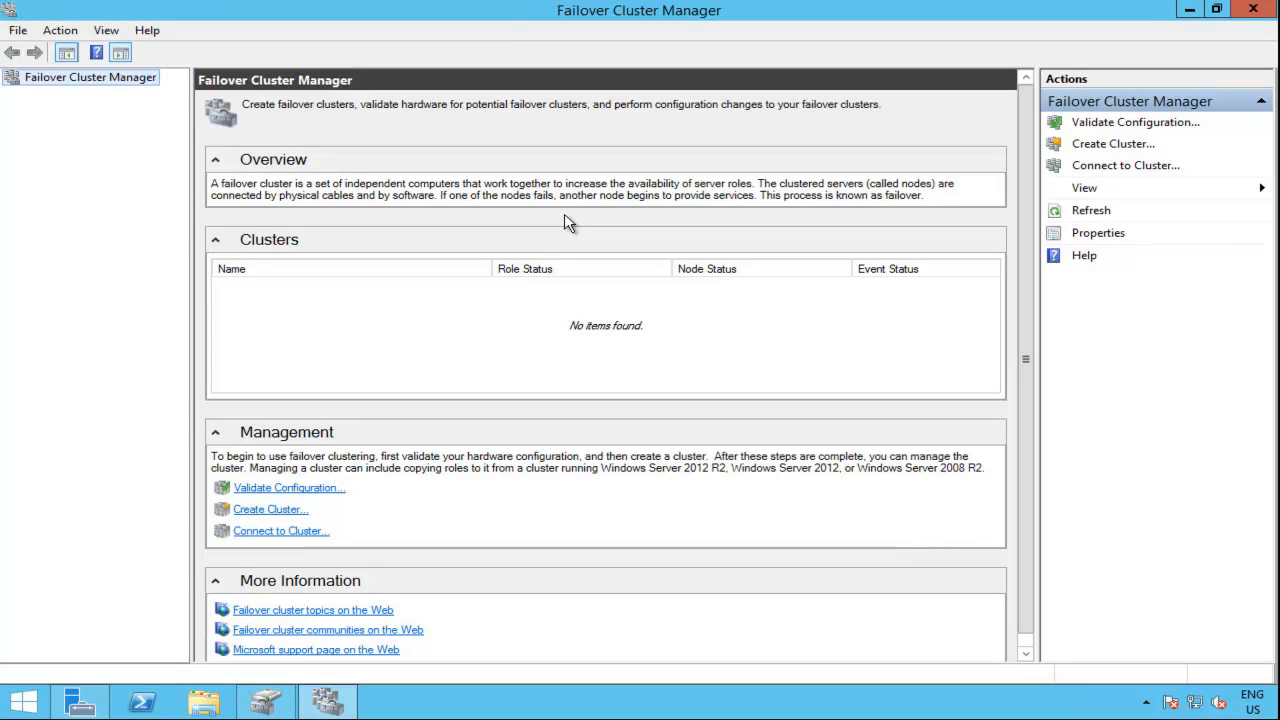
left_click(295, 495)
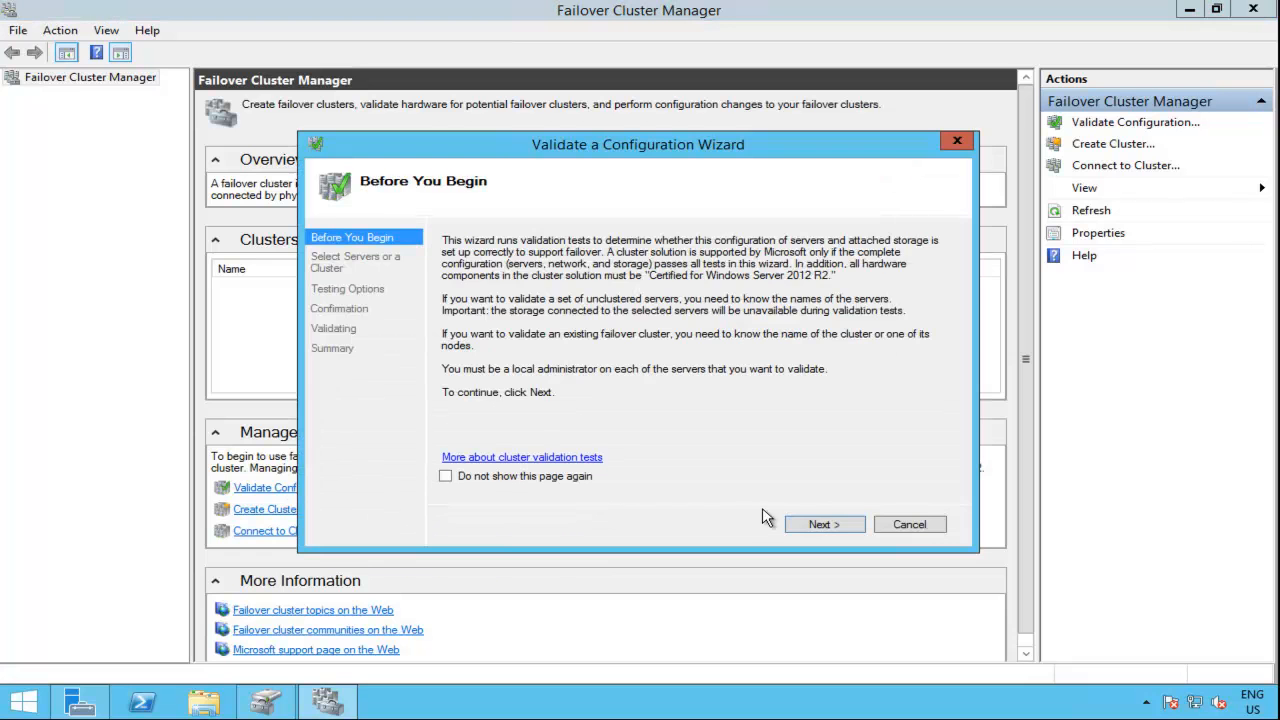
left_click(818, 526)
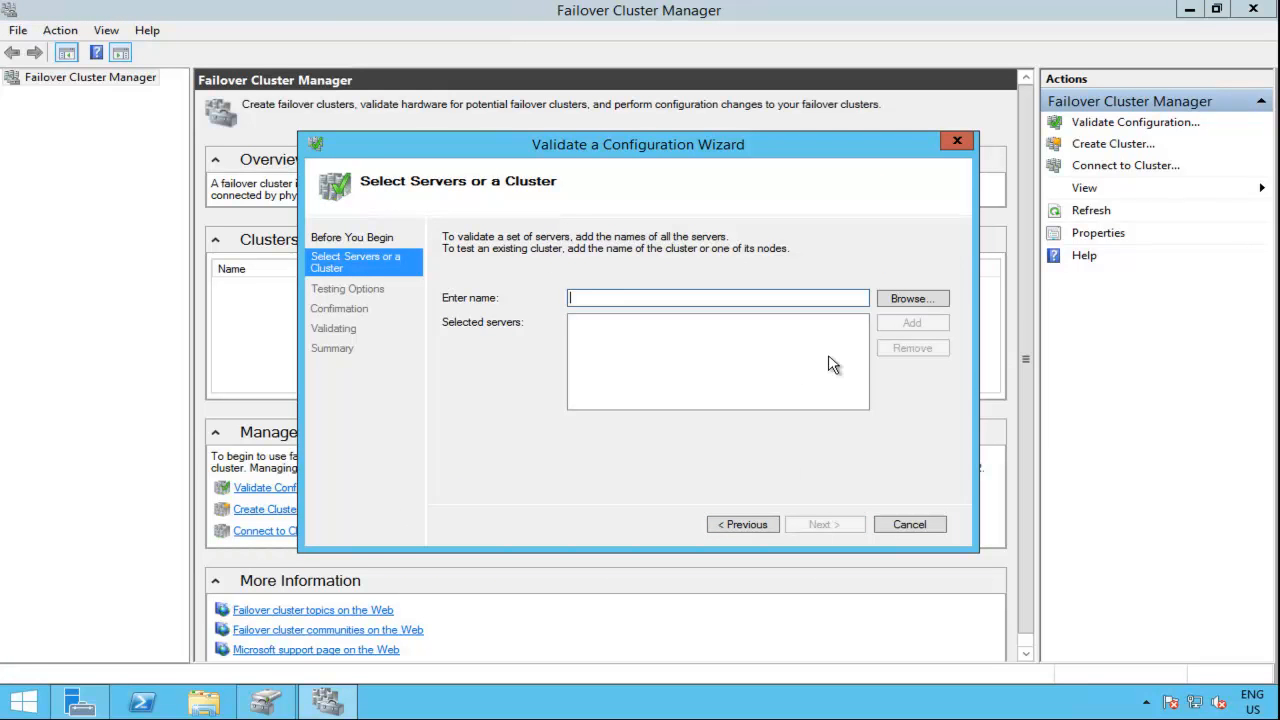
Step: Add the computer shane-jowl to the servers selected for validation
left_click(912, 299)
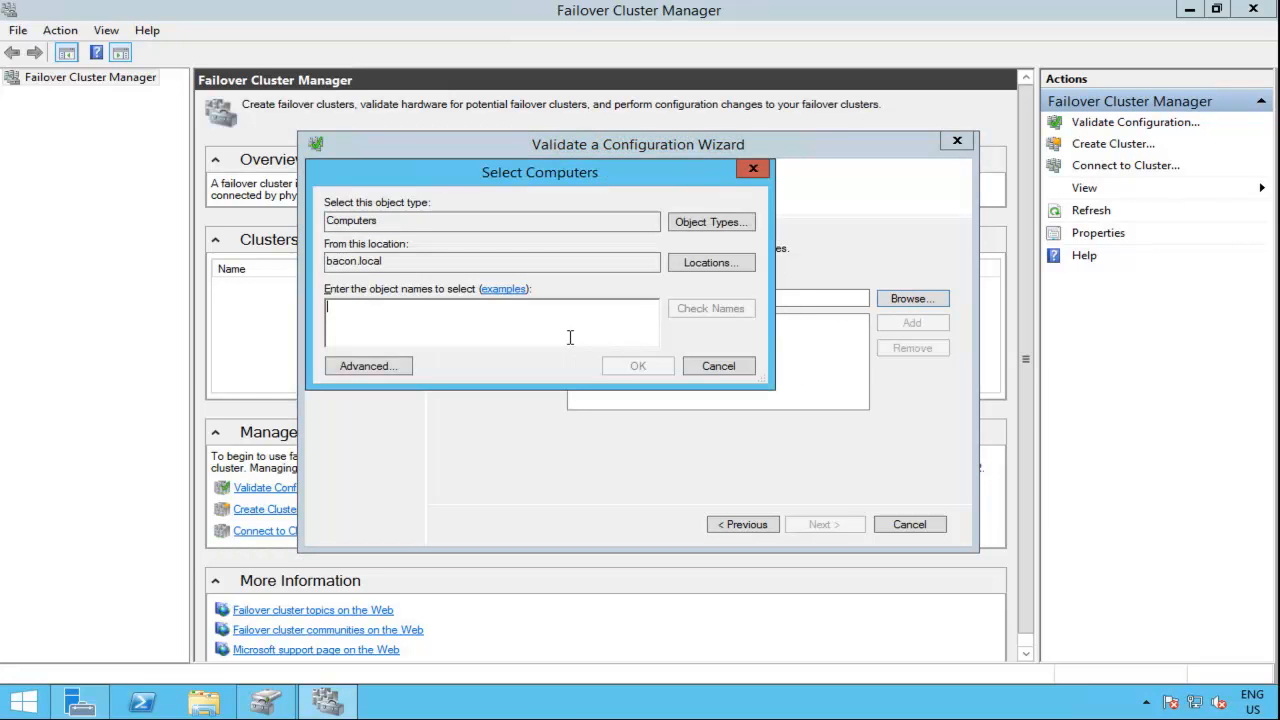
type("shanae")
key("BackSpace")
key("BackSpace")
type("e-")
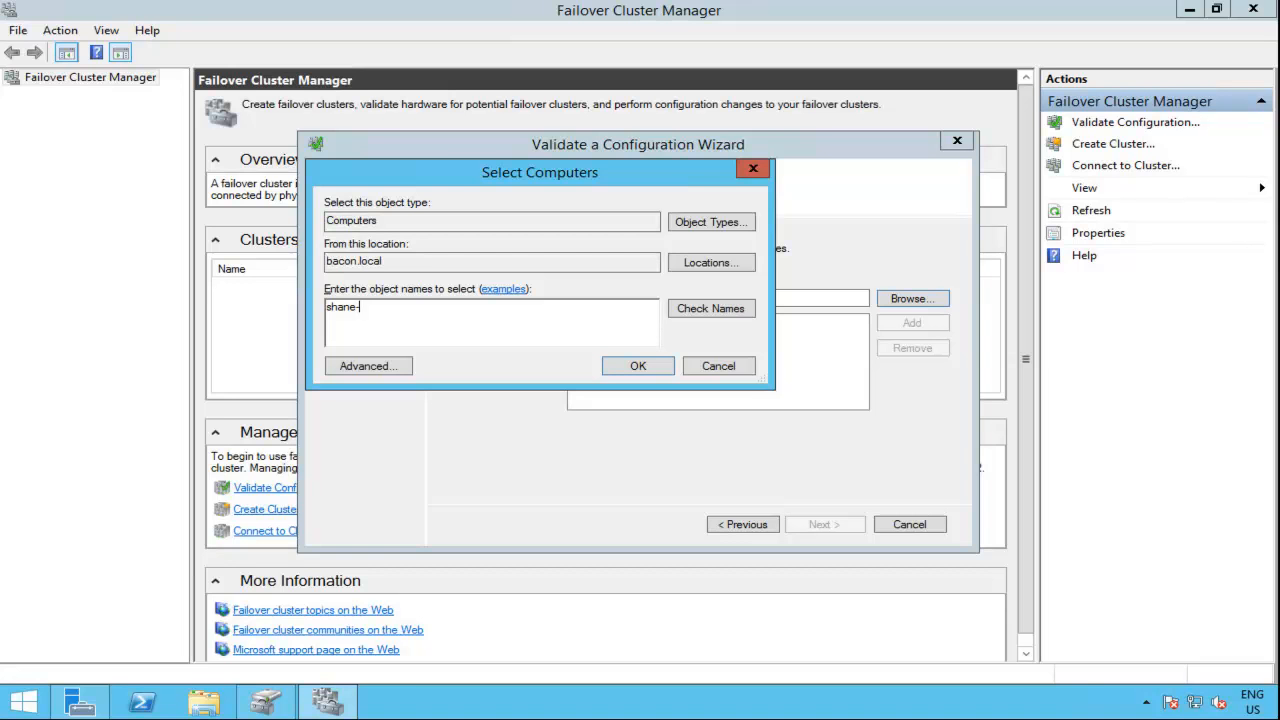
type("jowl")
key("Return")
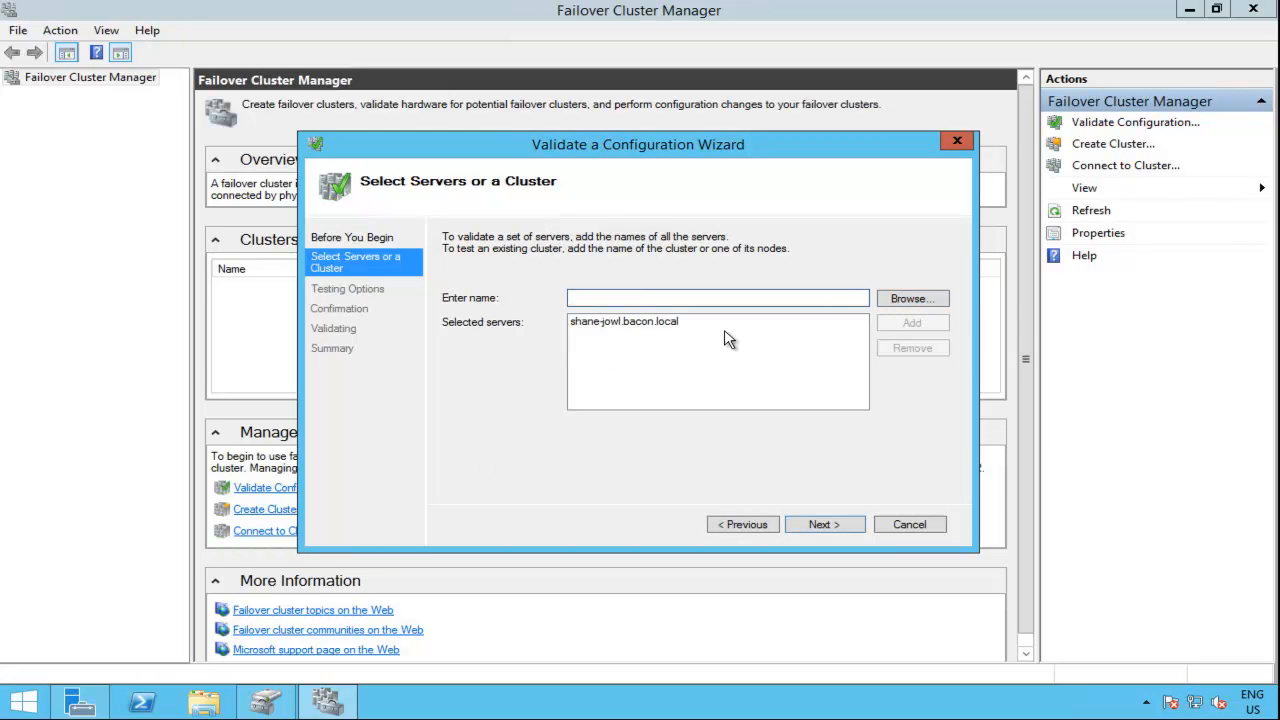
Step: Add the computer shane-irish to the servers selected for validation
left_click(609, 324)
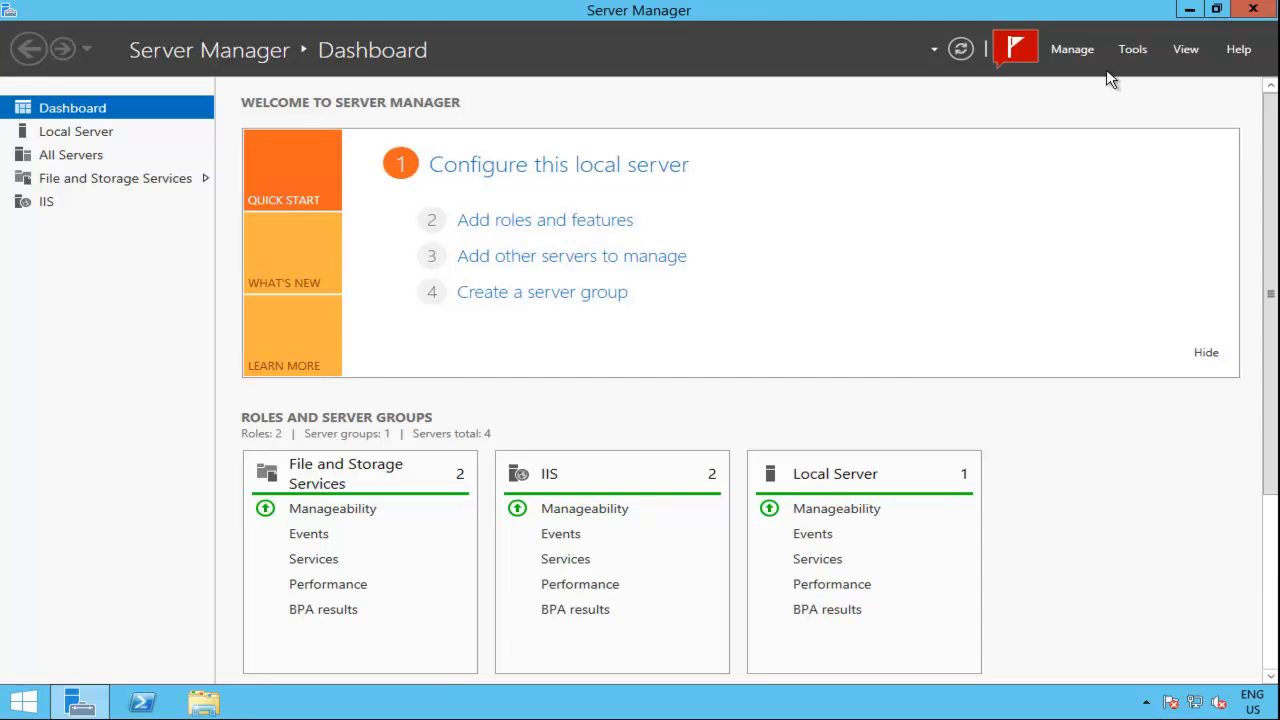
left_click(1133, 49)
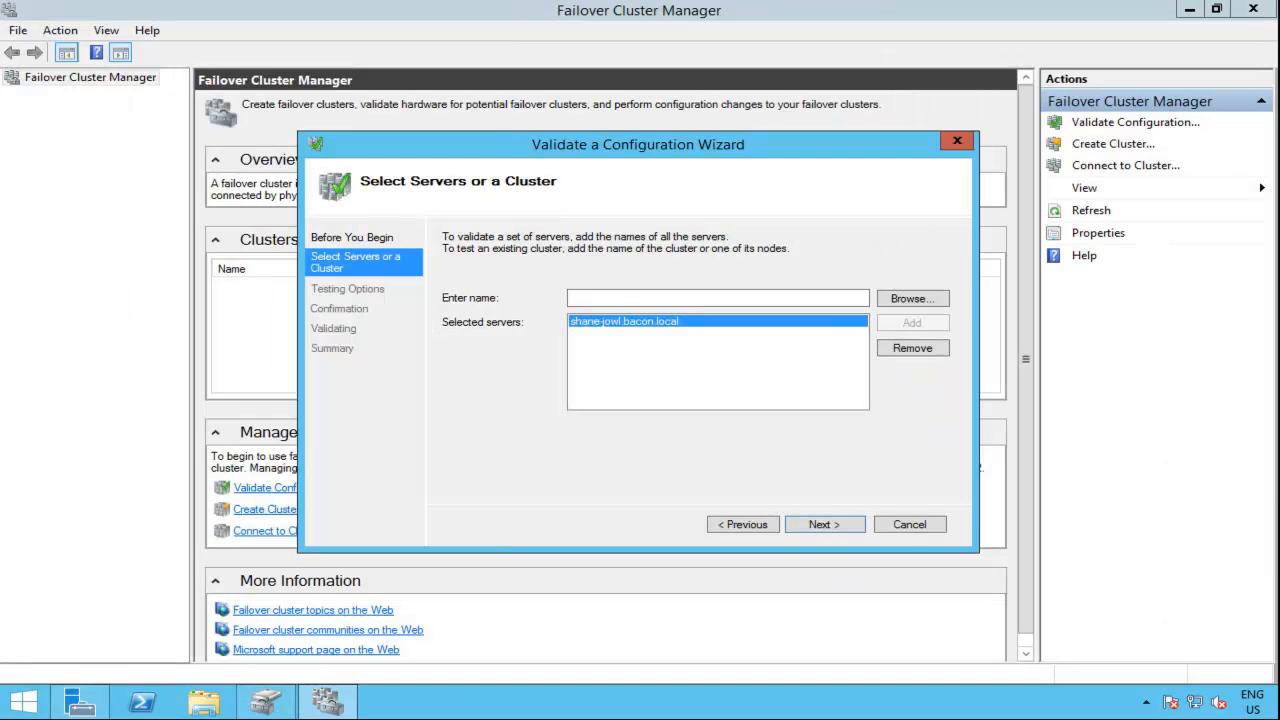
left_click(913, 300)
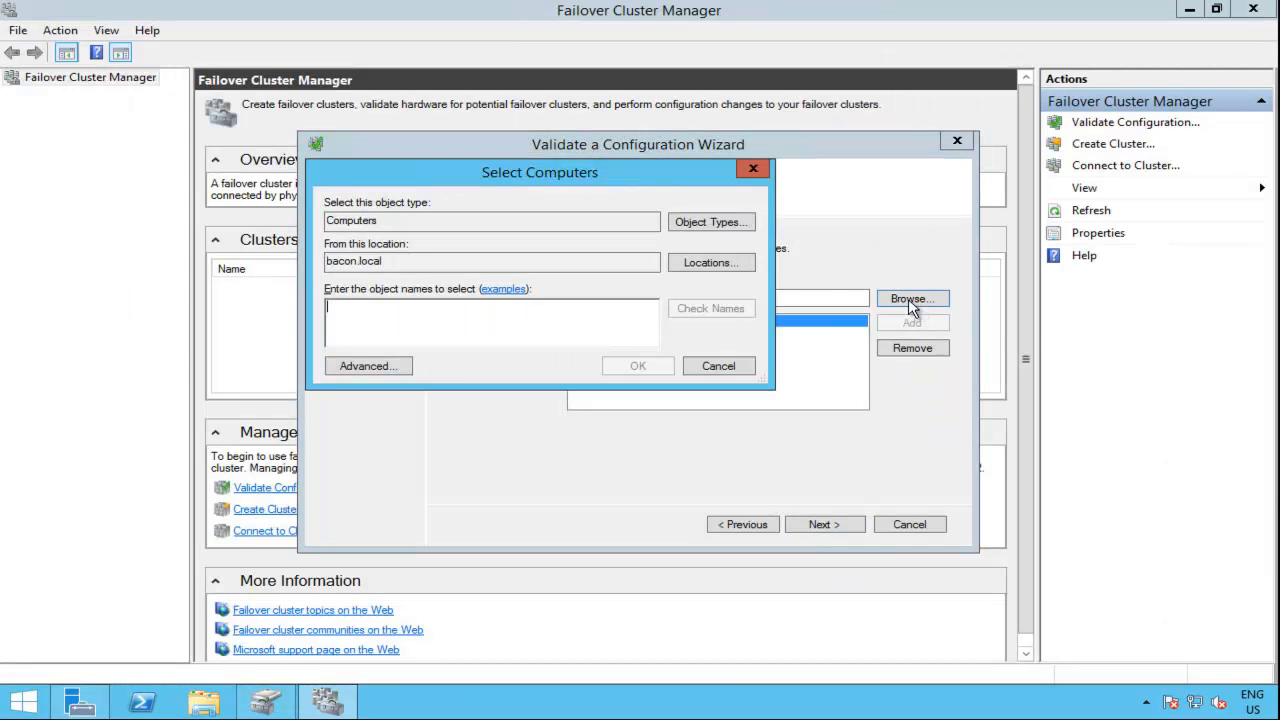
type("shane-fs02")
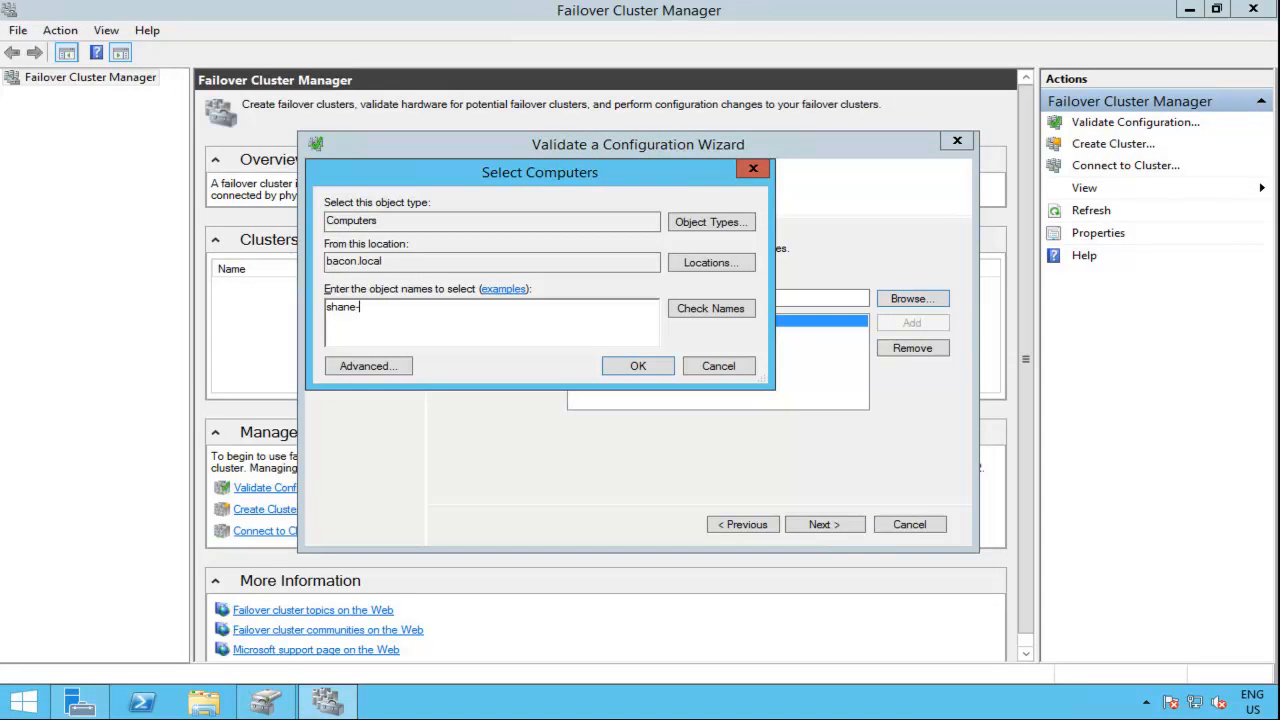
key("Return")
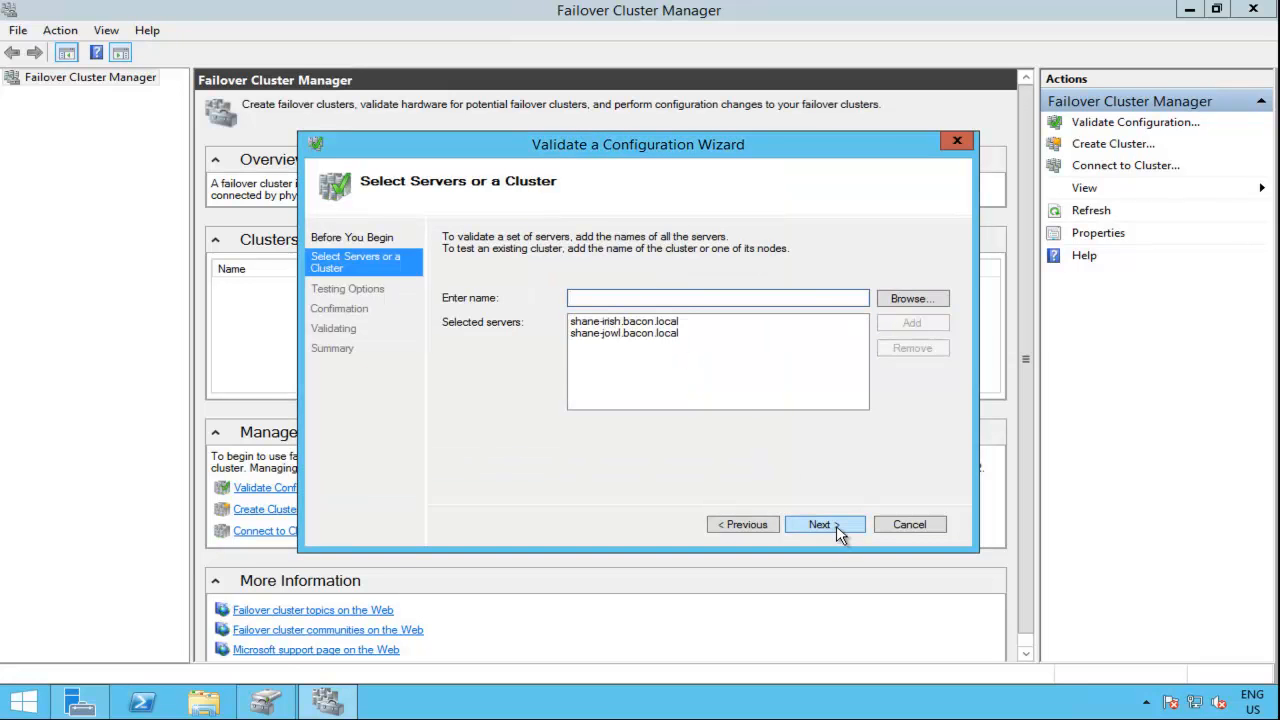
Step: Run all validation tests on shane-irish and shane-jowl, review the report, and finish with creating the cluster from the validated nodes
left_click(837, 531)
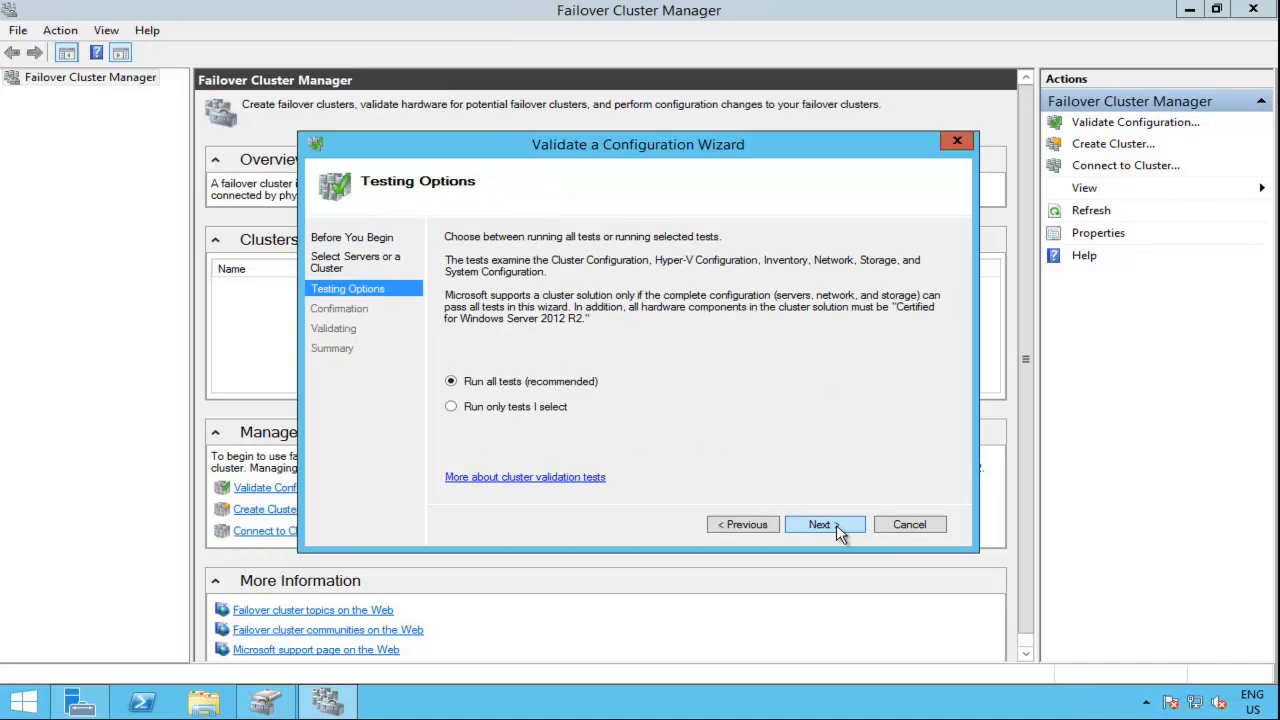
left_click(838, 533)
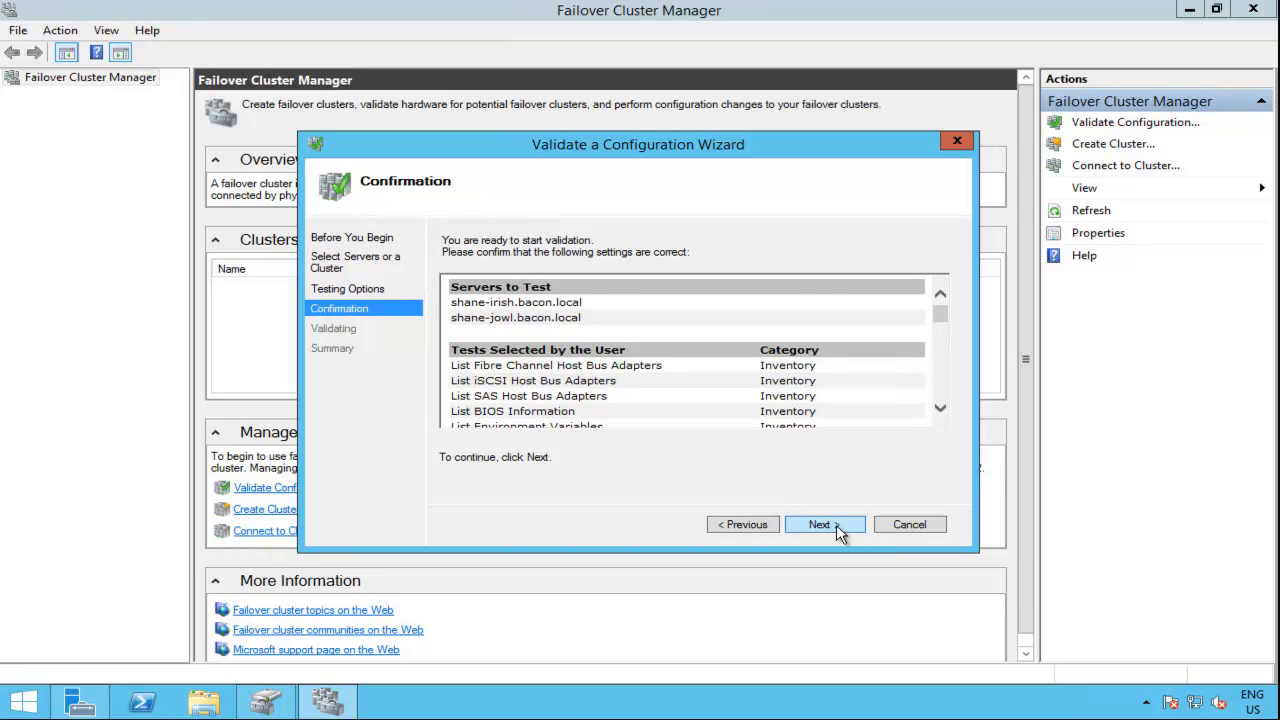
left_click(838, 531)
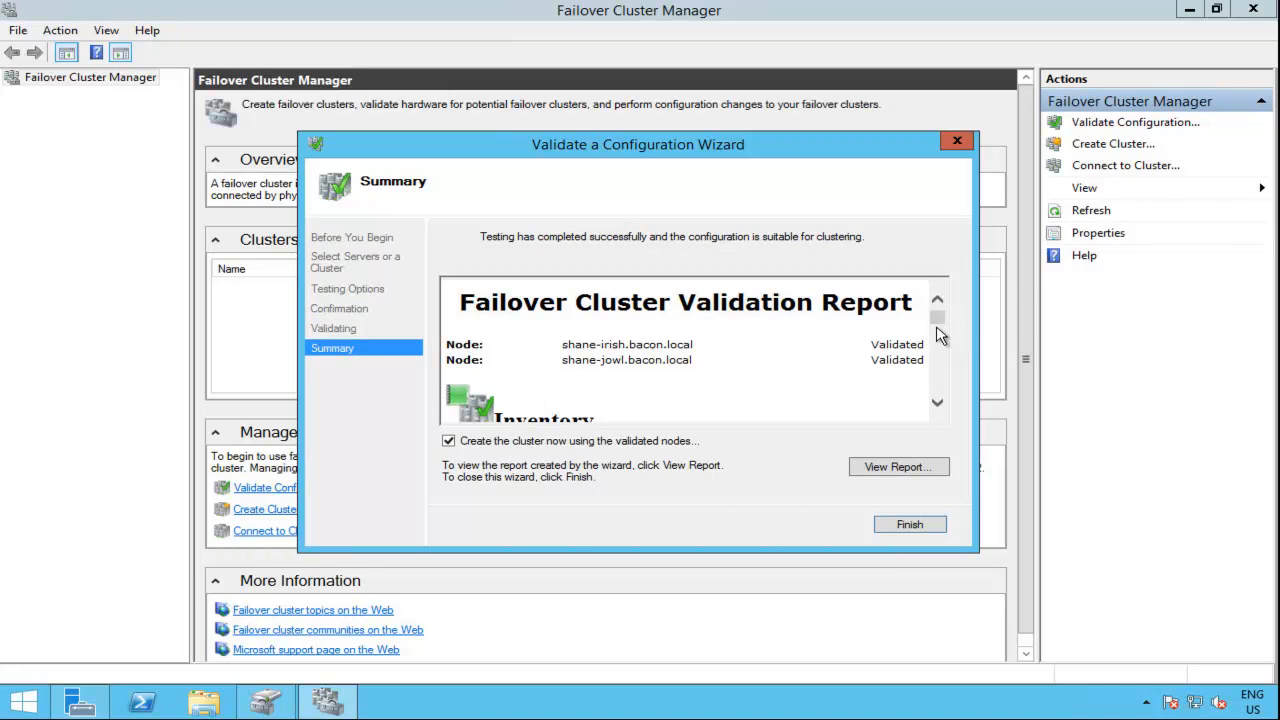
mouse_move(937, 328)
left_mouse_down()
mouse_move(938, 401)
mouse_move(938, 336)
left_mouse_up()
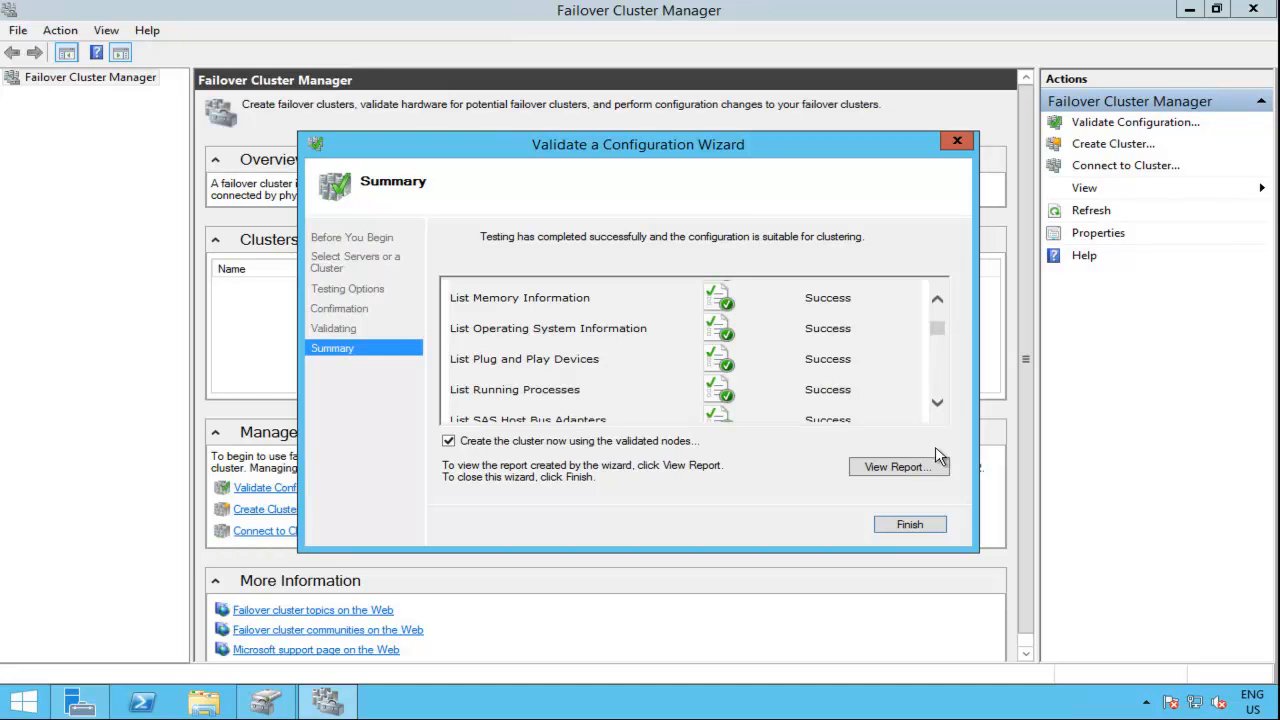
left_click(910, 525)
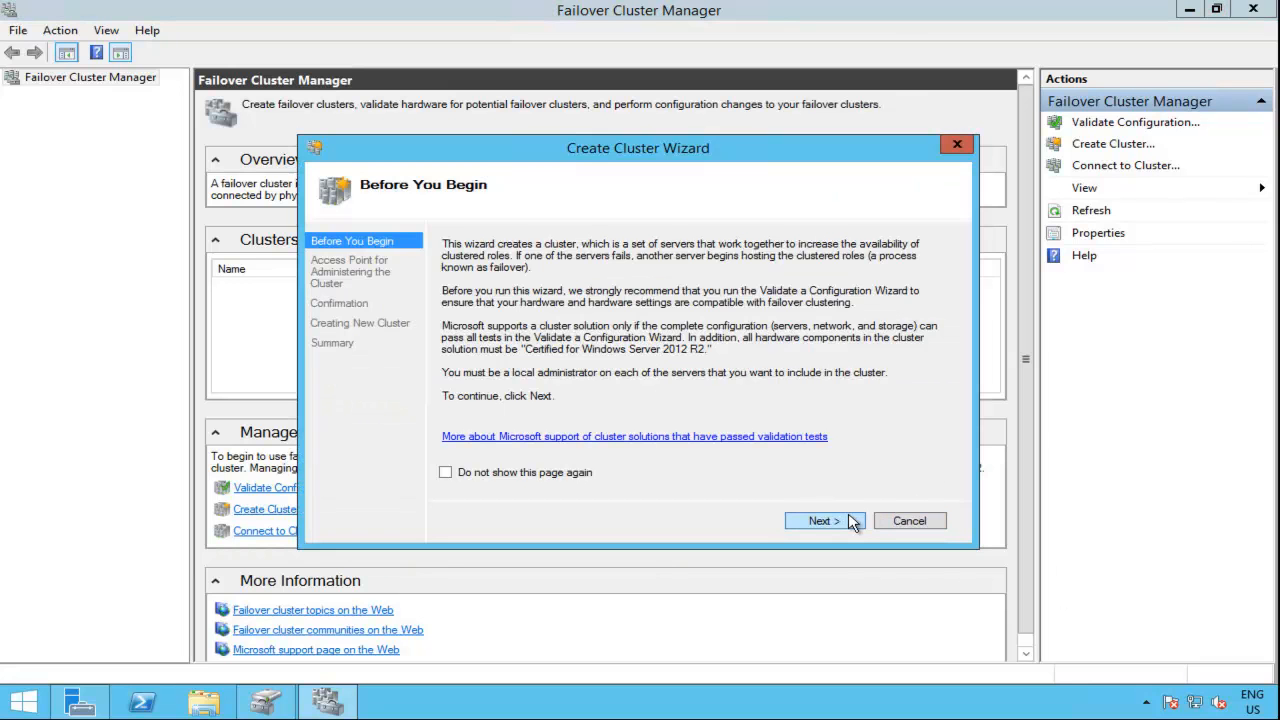
Step: Name the new cluster "cluster" and assign it the address 192.168.1.5 on the 192.168.1.0/24 network
left_click(848, 519)
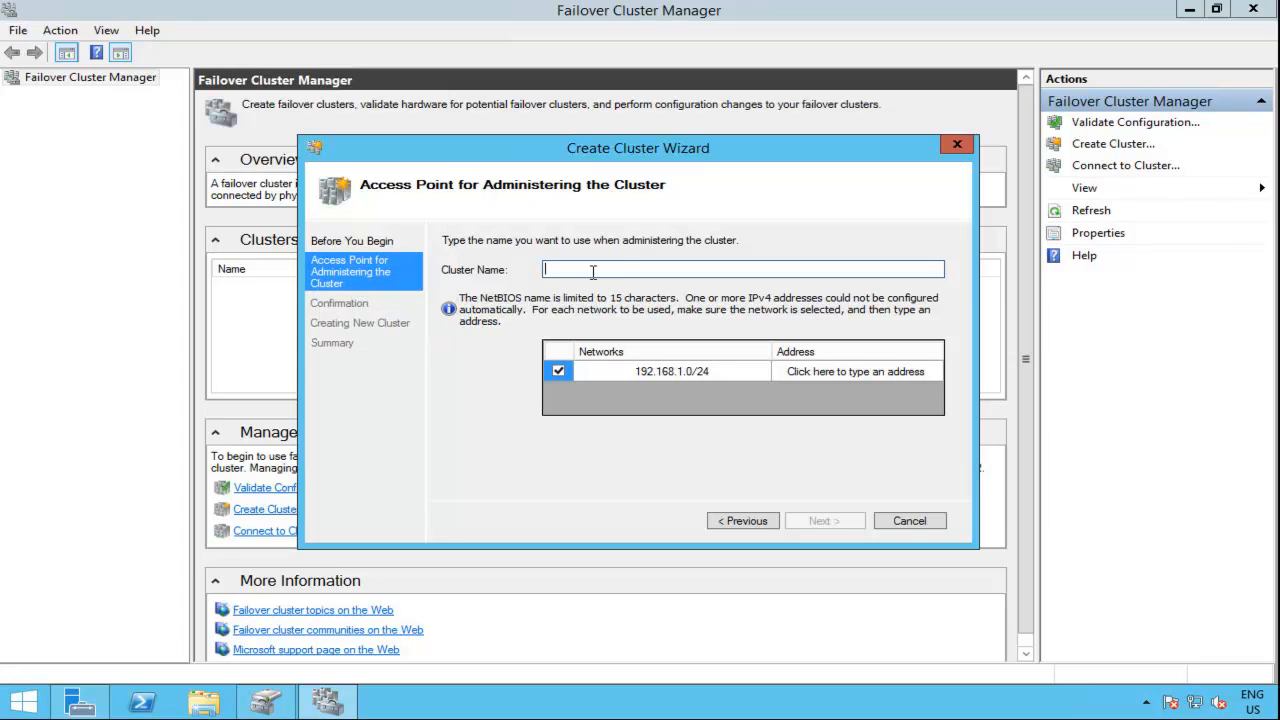
type("cluster")
left_click(843, 374)
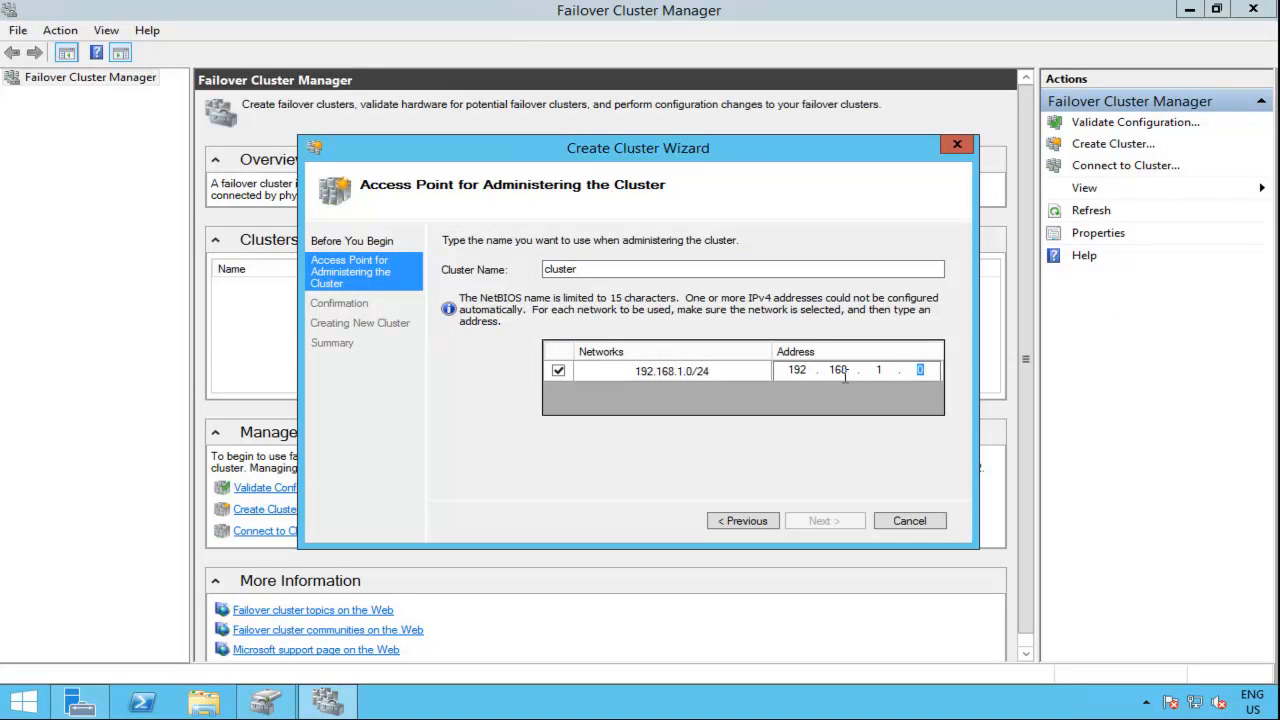
type("5")
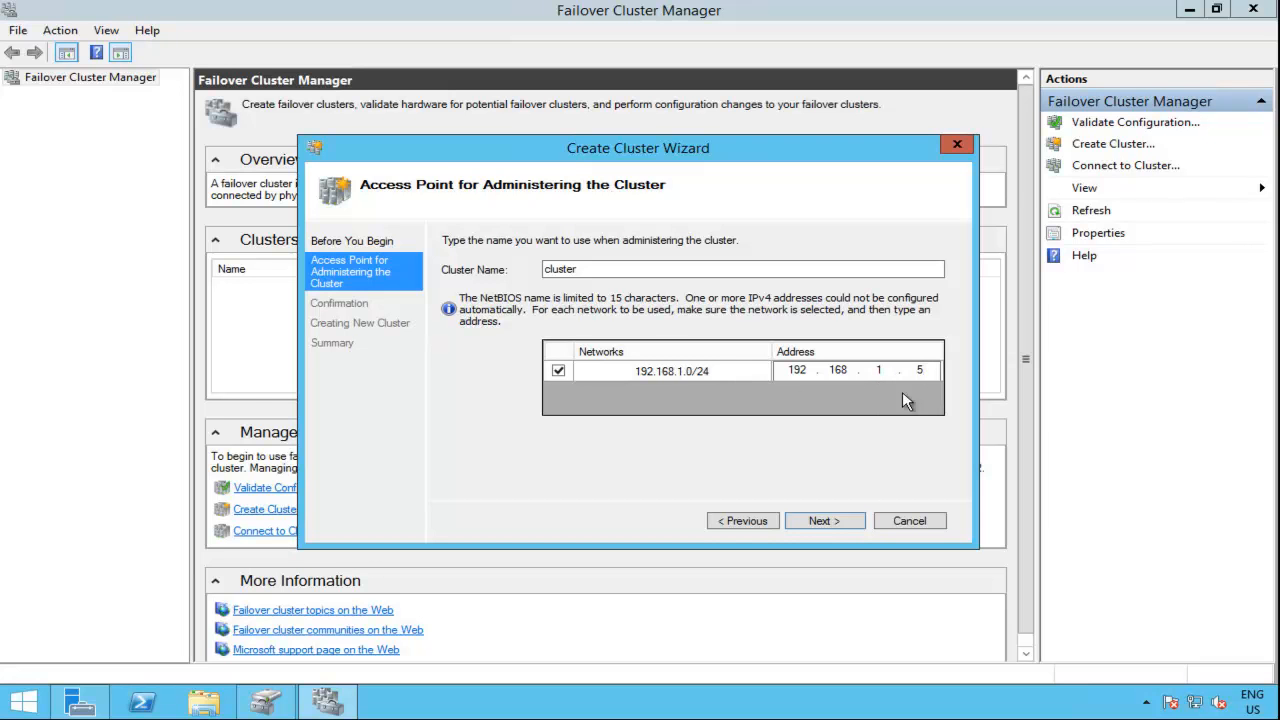
Step: Check the server's network adapter addresses with ipconfig in an administrator Command Prompt, closing it when done
right_click(22, 708)
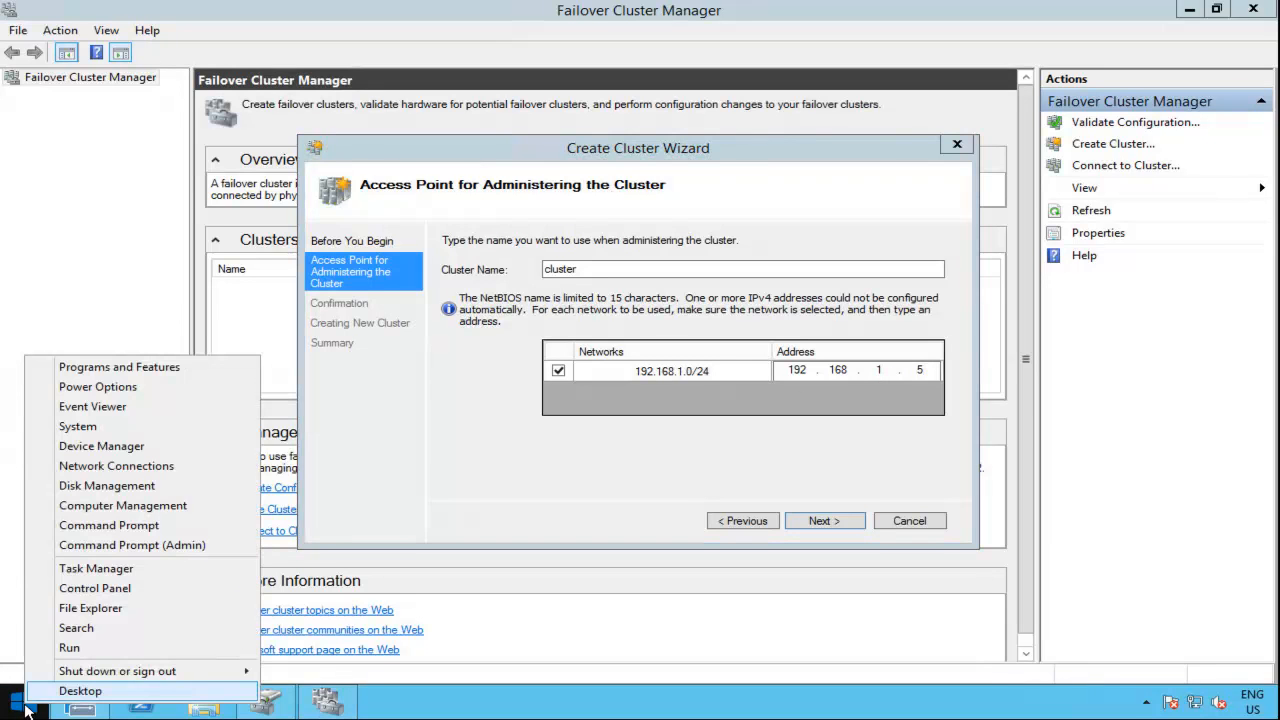
left_click(145, 543)
type("ipconfig")
key("Return")
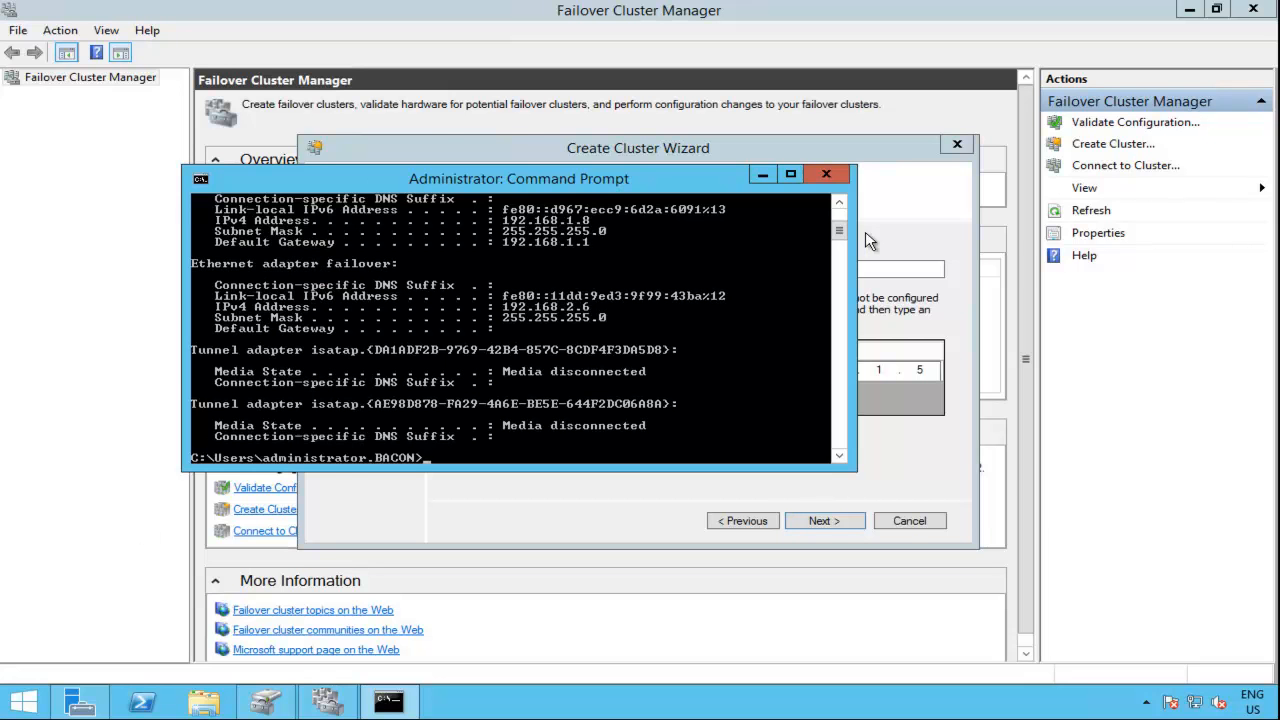
scroll(841, 222, "up", 2)
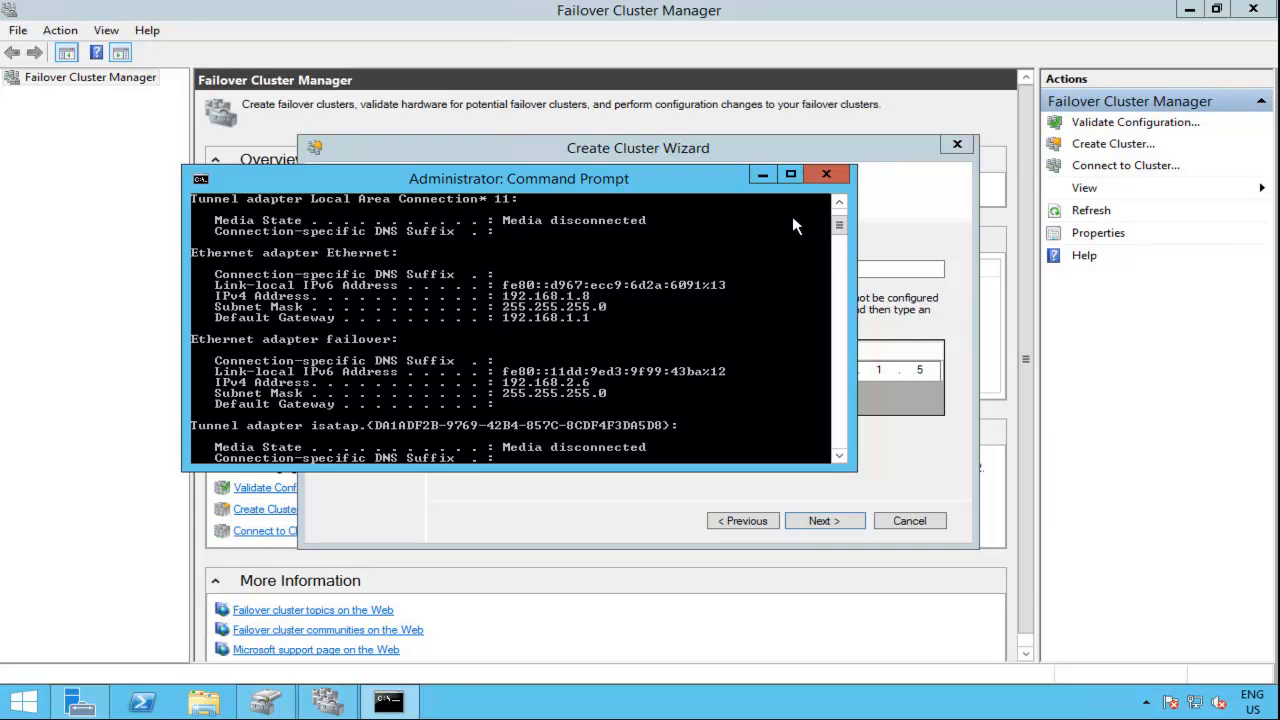
left_click(829, 174)
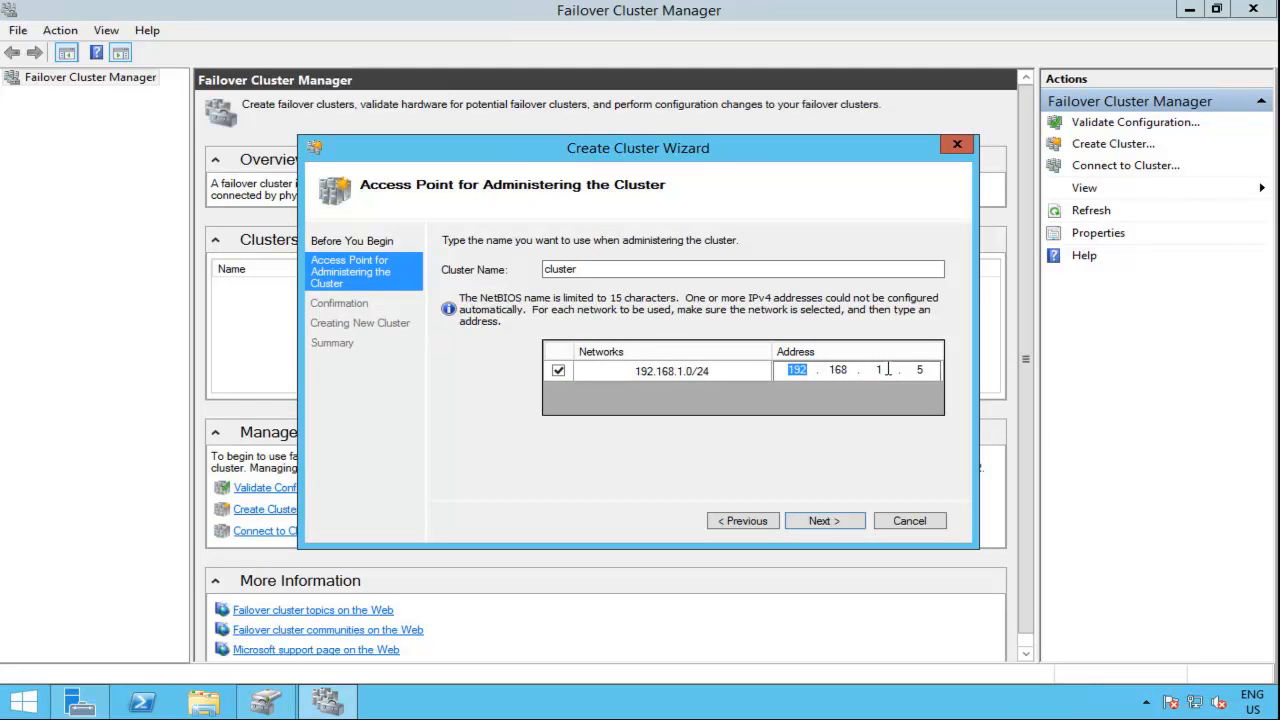
Step: Accept the cluster's access point, create the cluster with all eligible storage added, and close the wizard
left_click(922, 370)
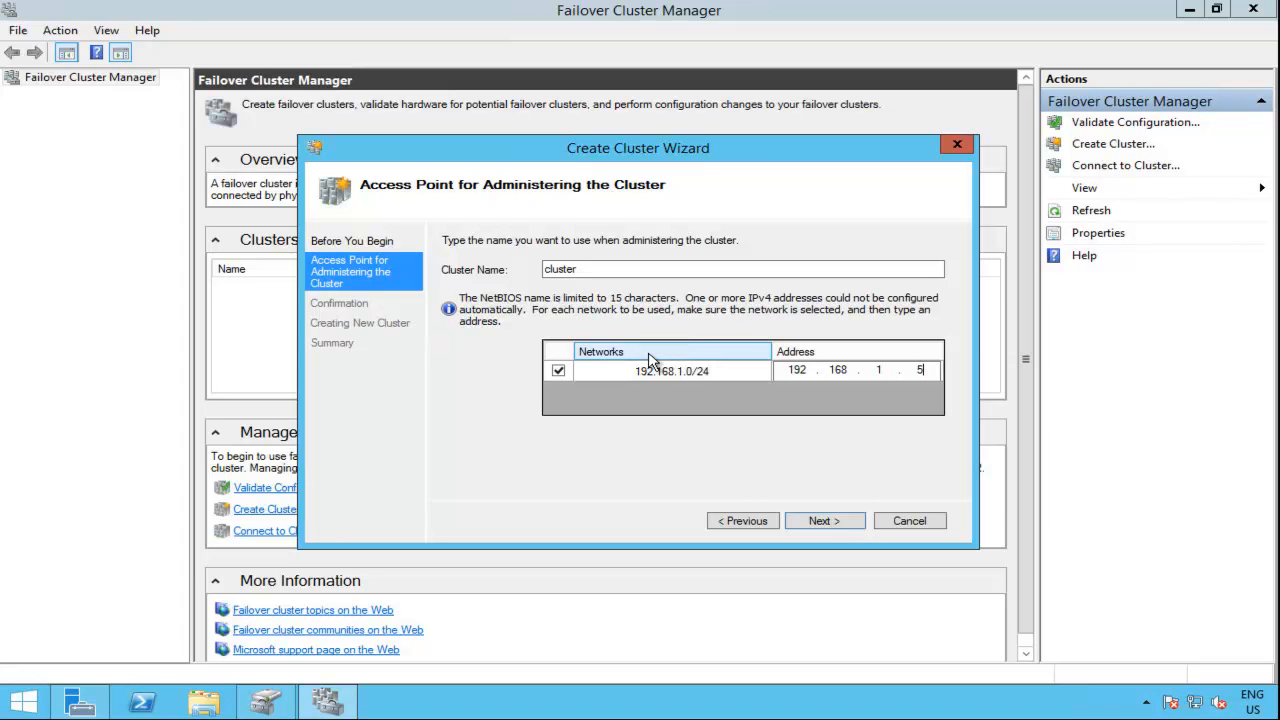
left_click(820, 521)
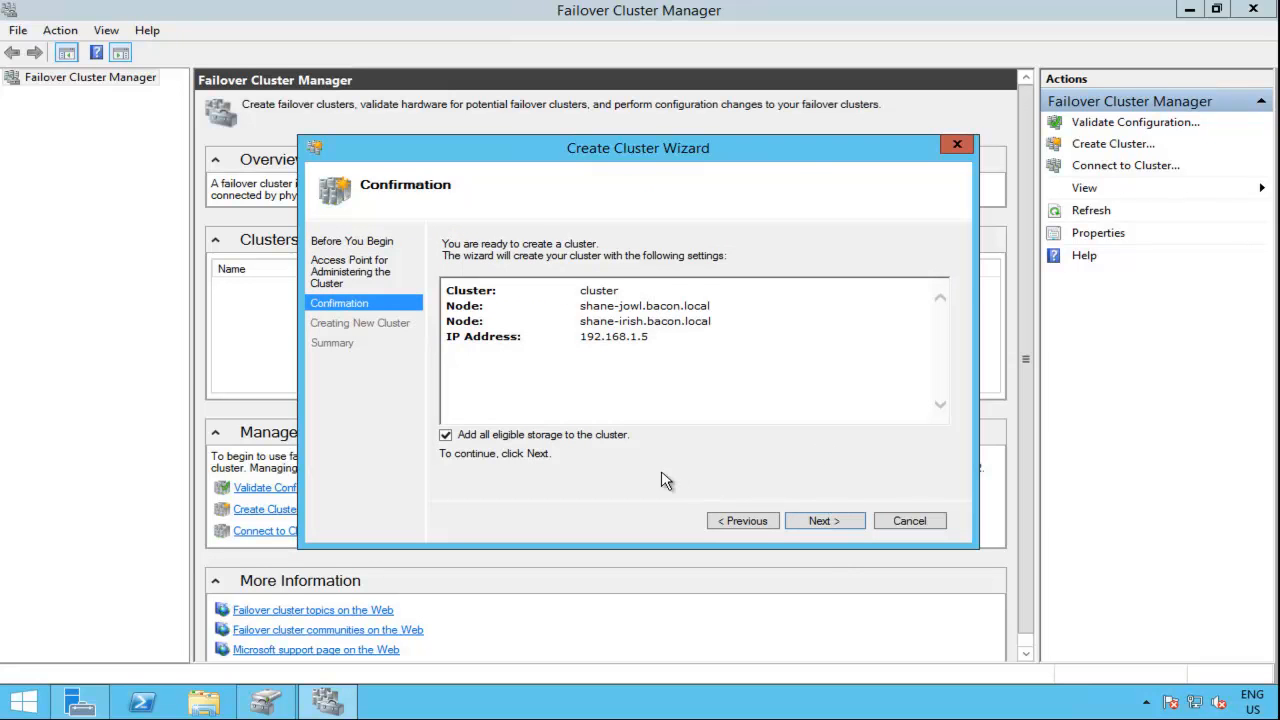
left_click(823, 527)
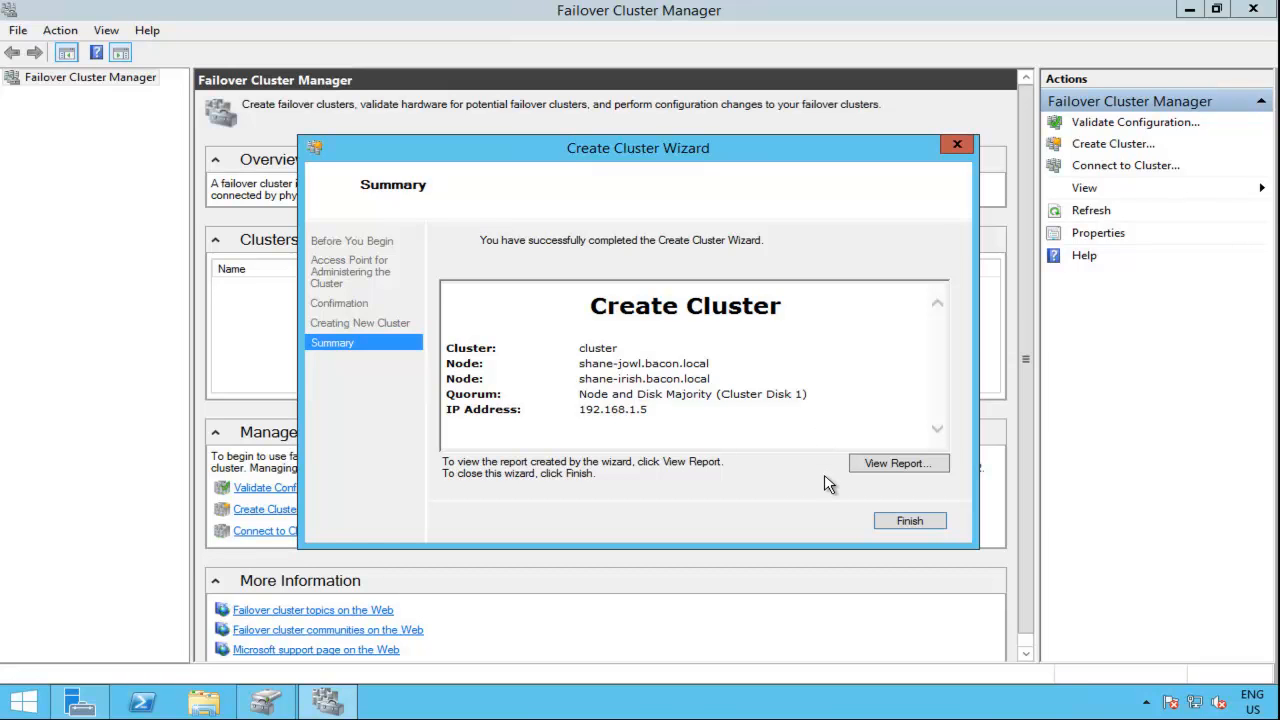
left_click(905, 522)
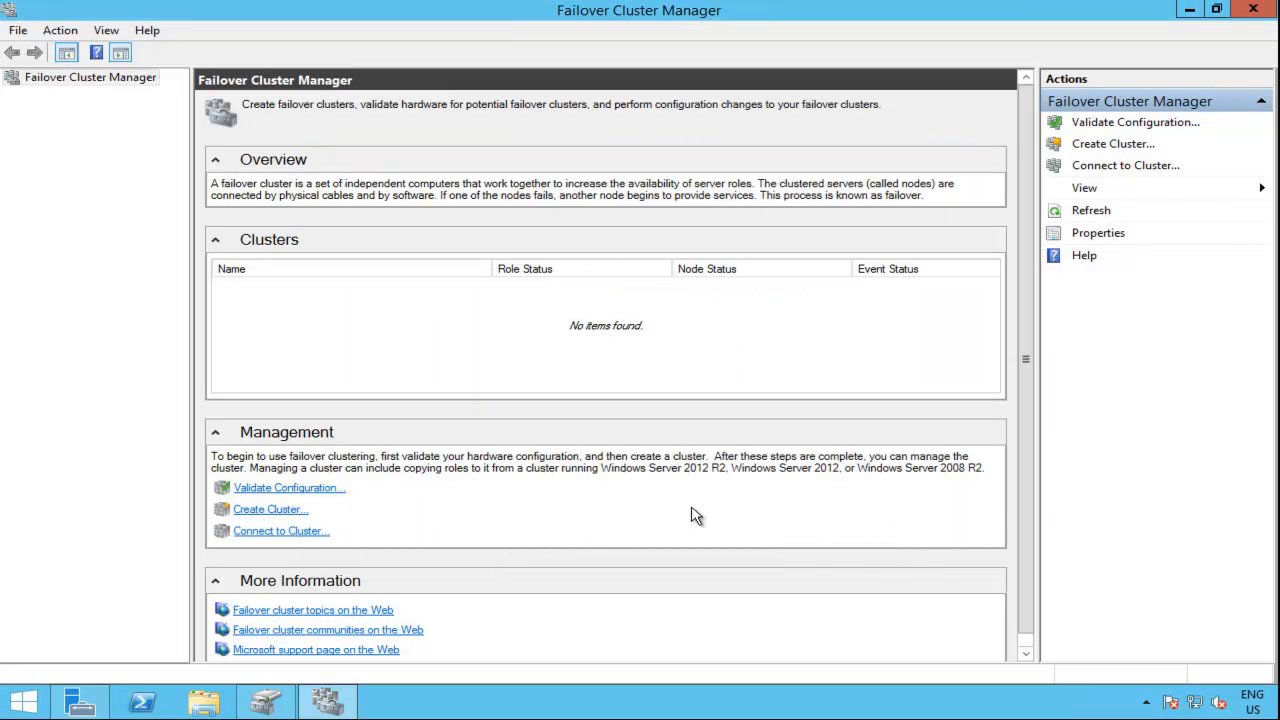
Step: Examine the roles, nodes and storage disks of cluster.bacon.local, including the assignment of Cluster Disk 1
left_click(50, 93)
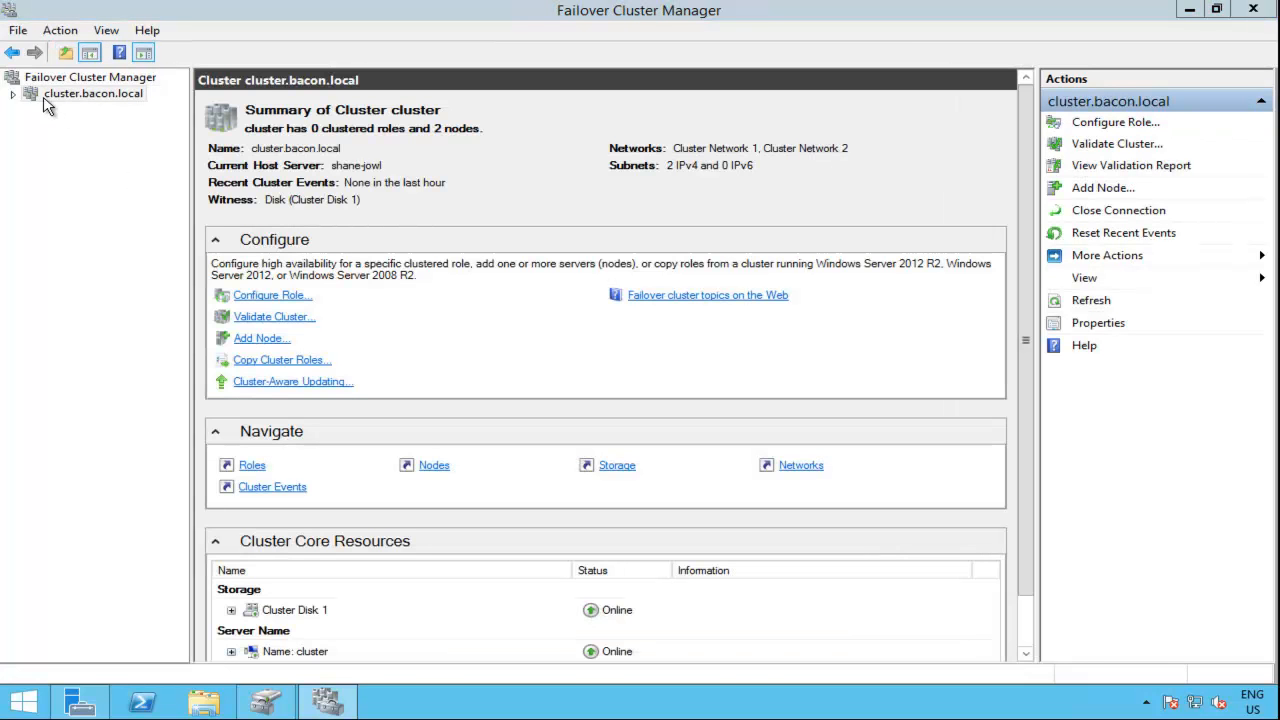
left_click(14, 96)
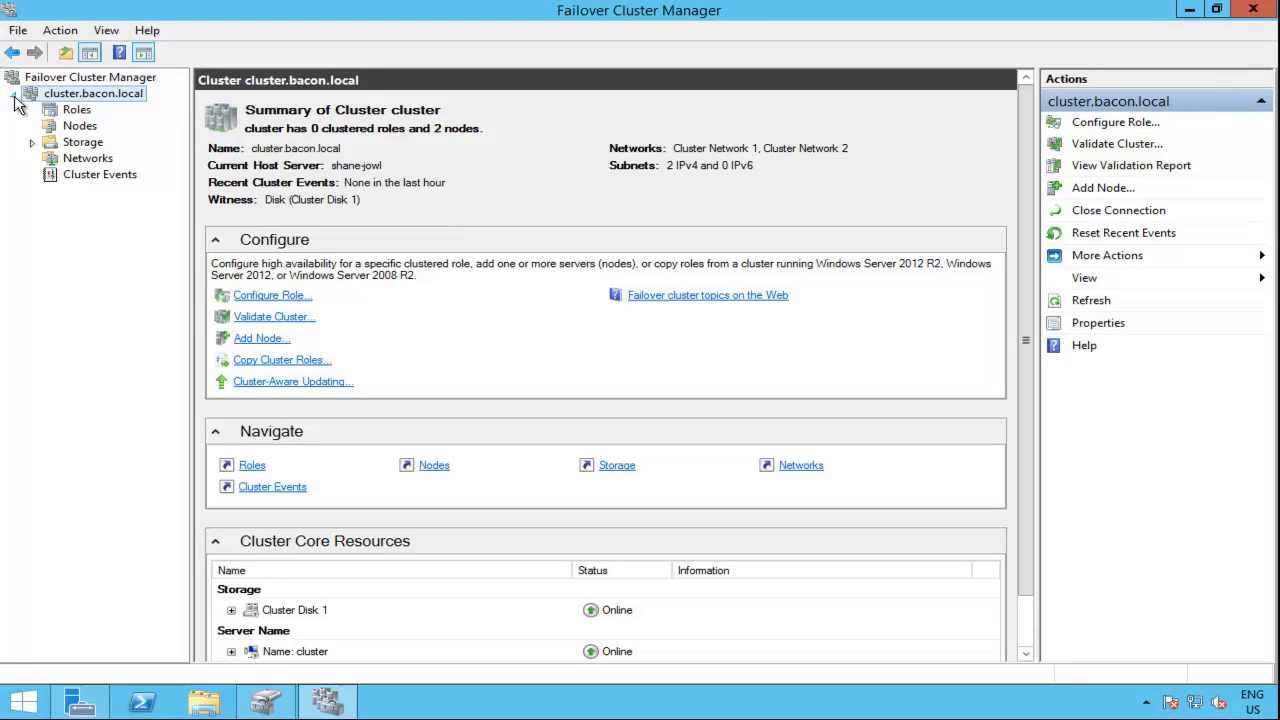
left_click(84, 114)
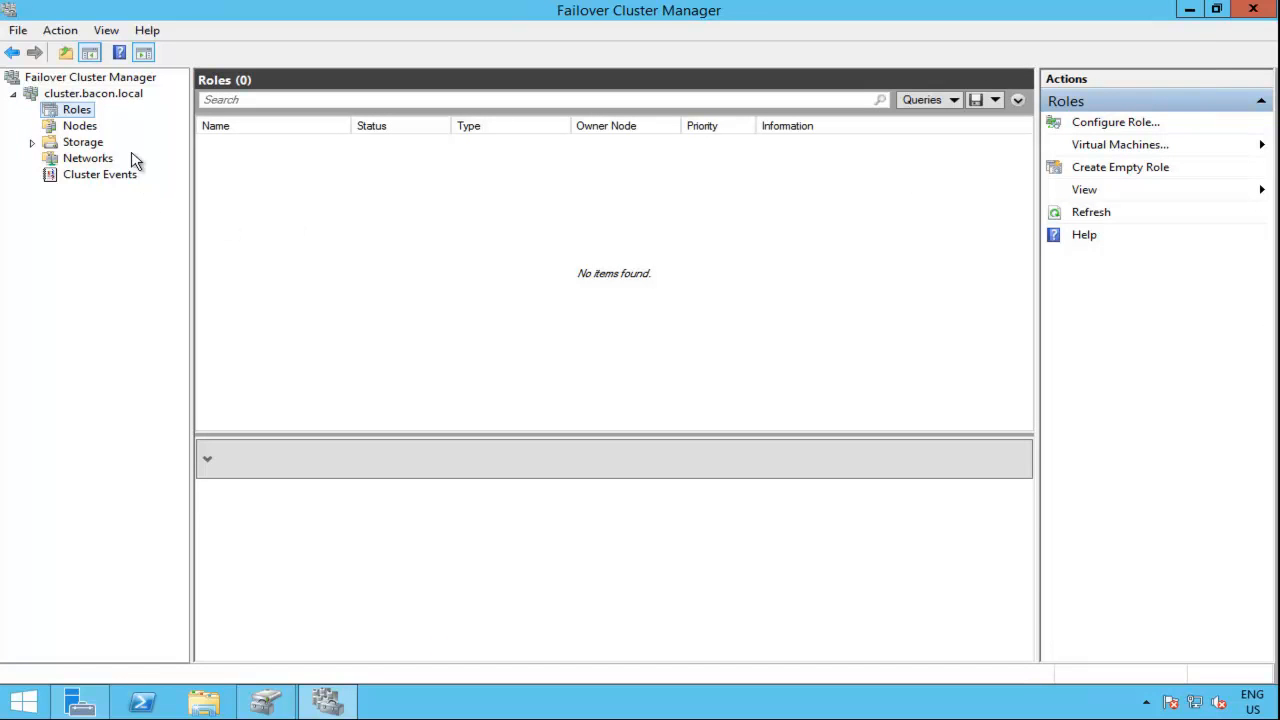
left_click(88, 128)
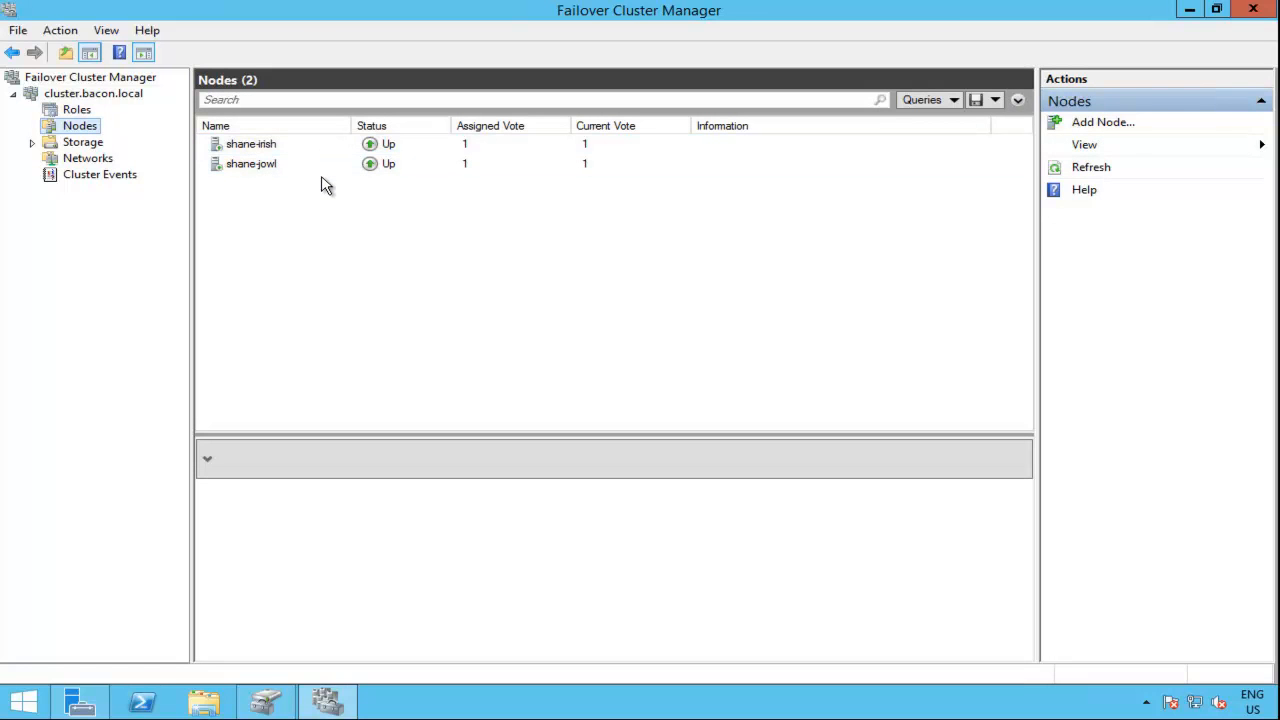
left_click(84, 146)
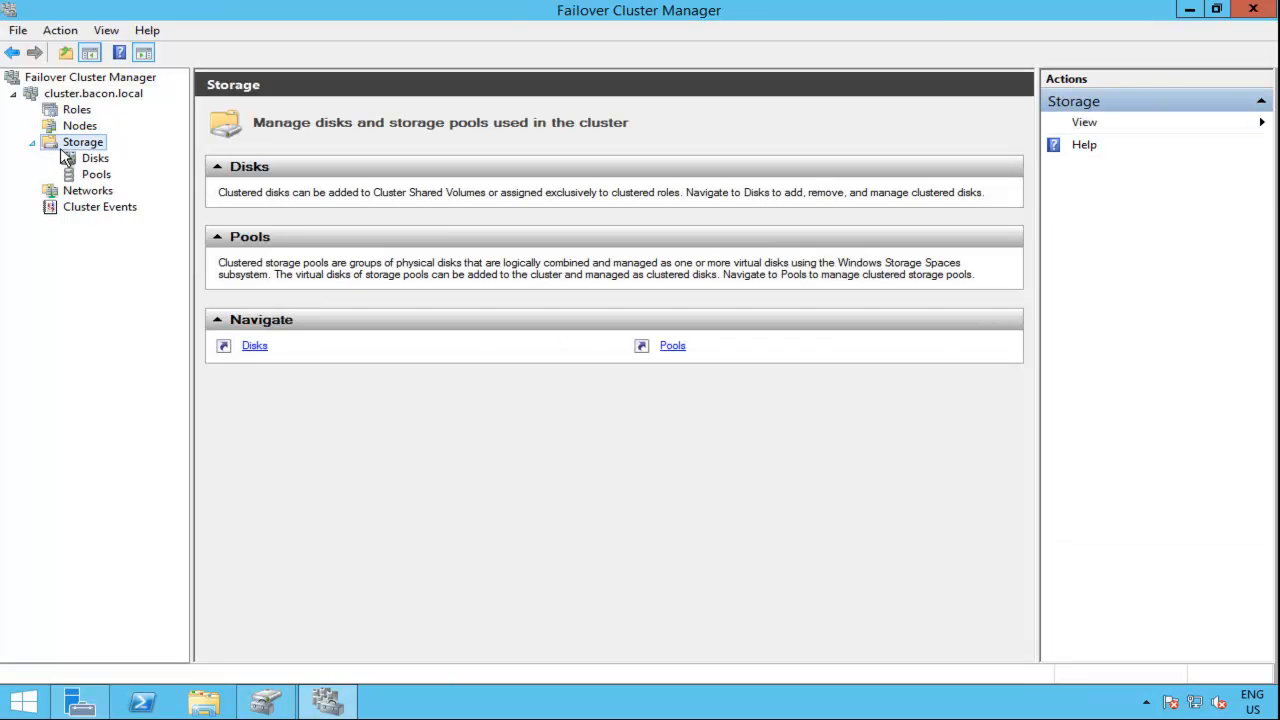
left_click(97, 159)
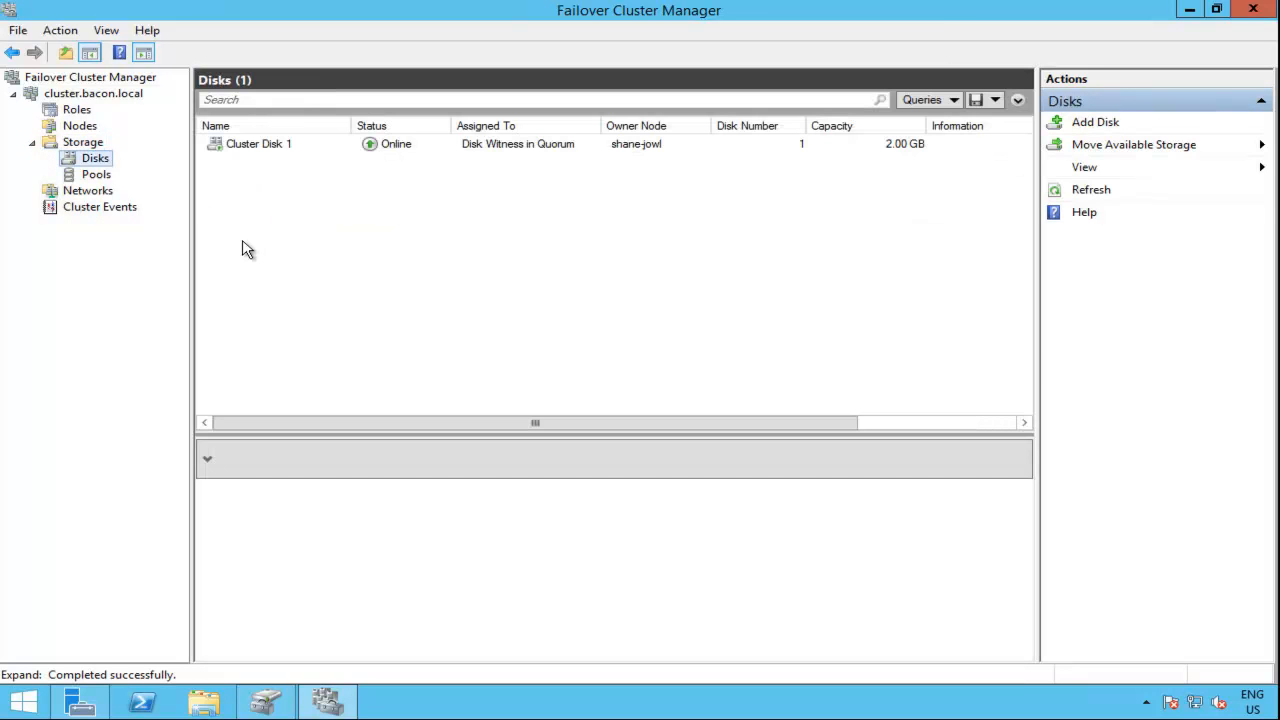
left_click(460, 150)
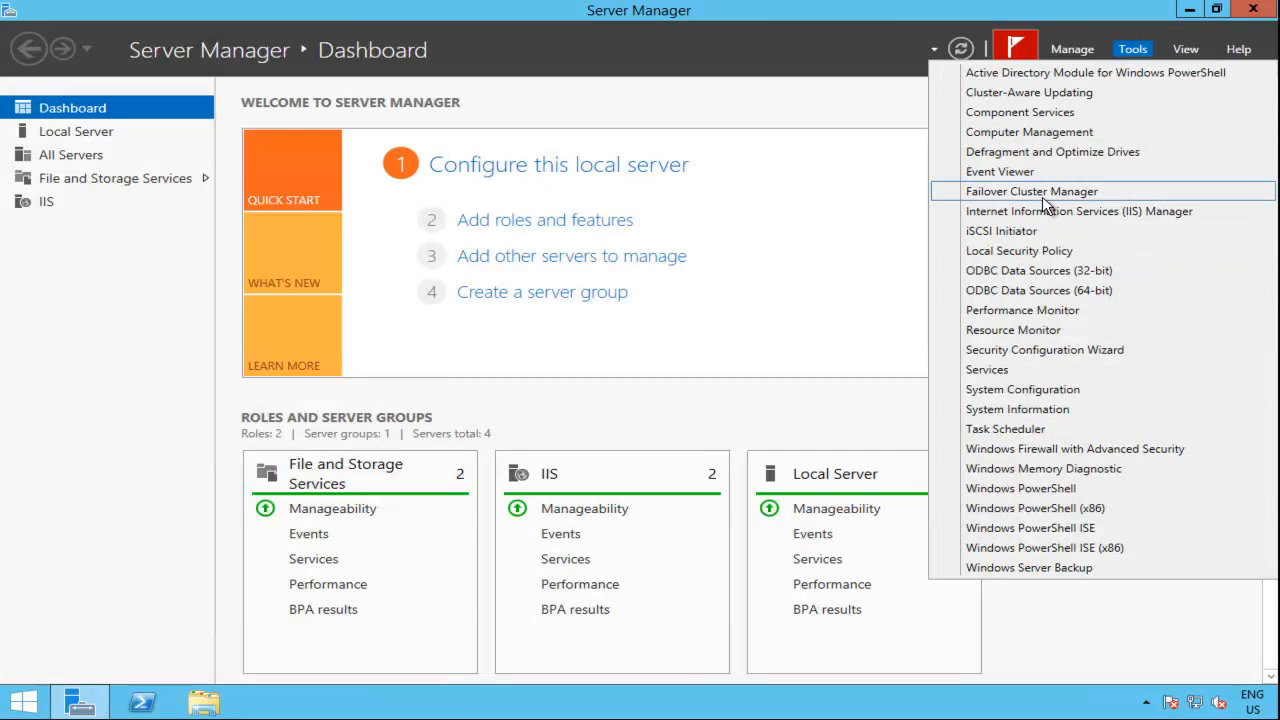
Step: Open Failover Cluster Manager on the other server and examine the cluster's roles, nodes and Cluster Disk 1
left_click(1043, 198)
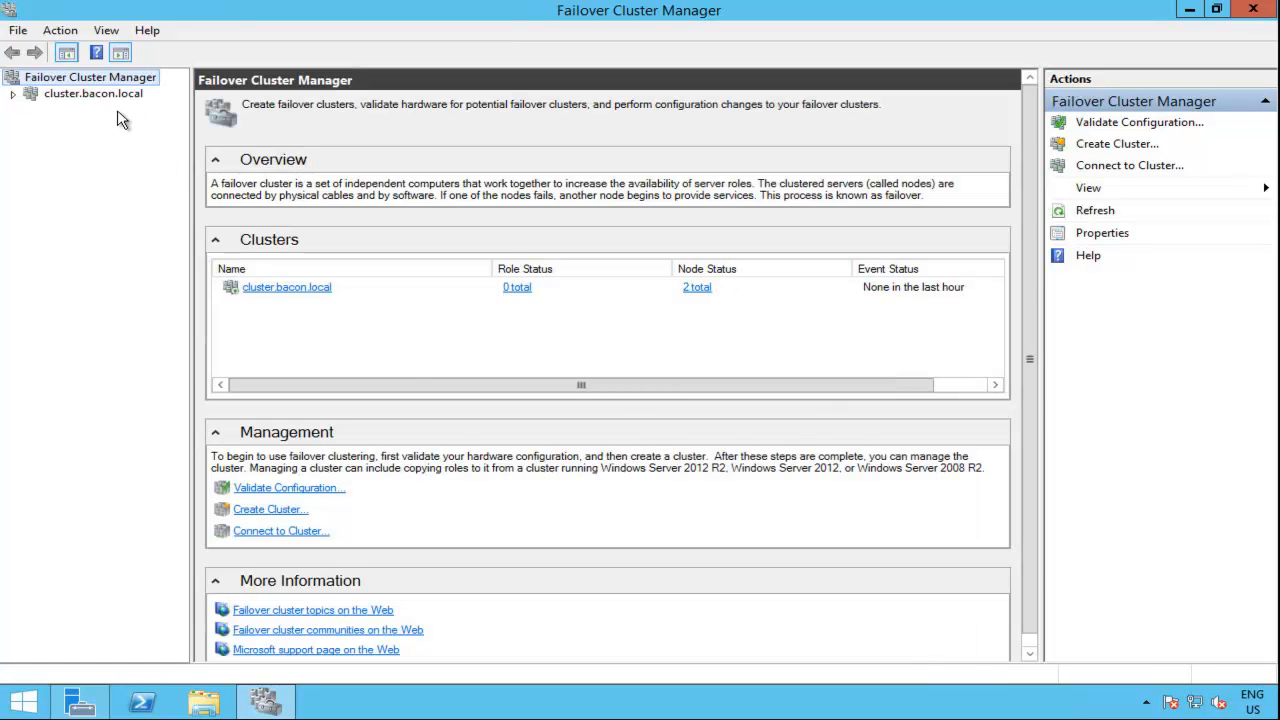
left_click(14, 94)
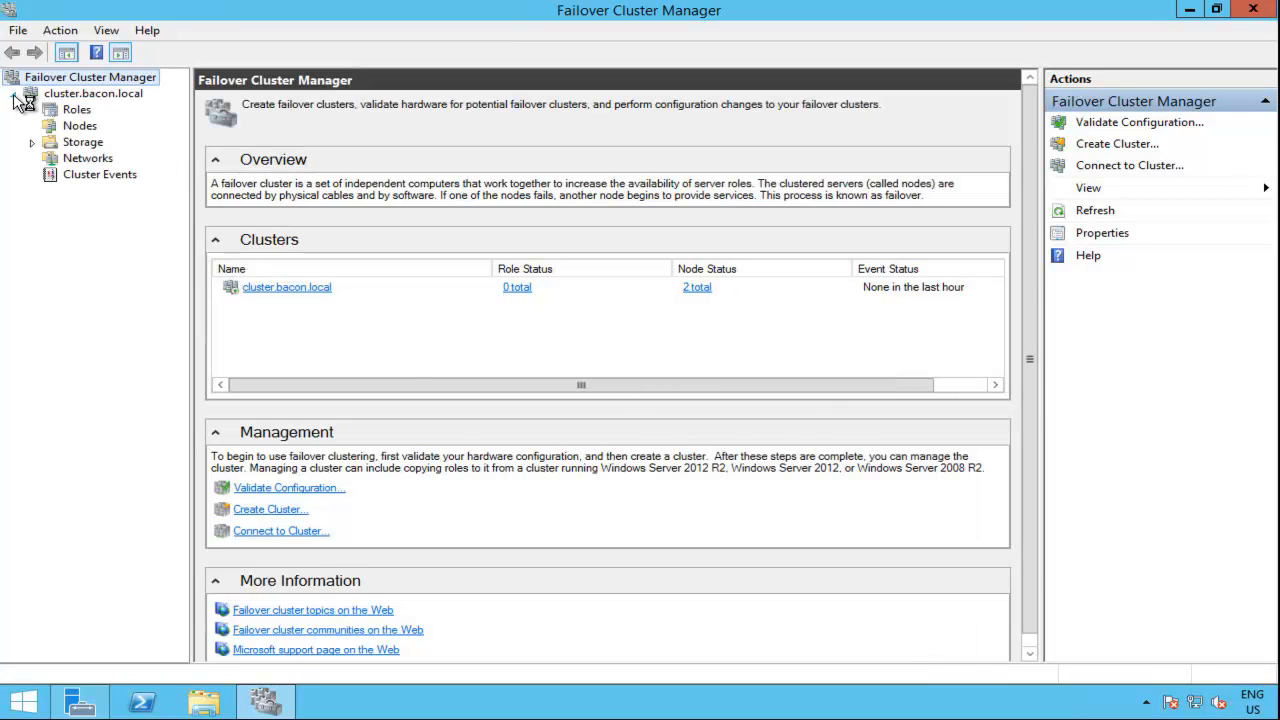
left_click(70, 110)
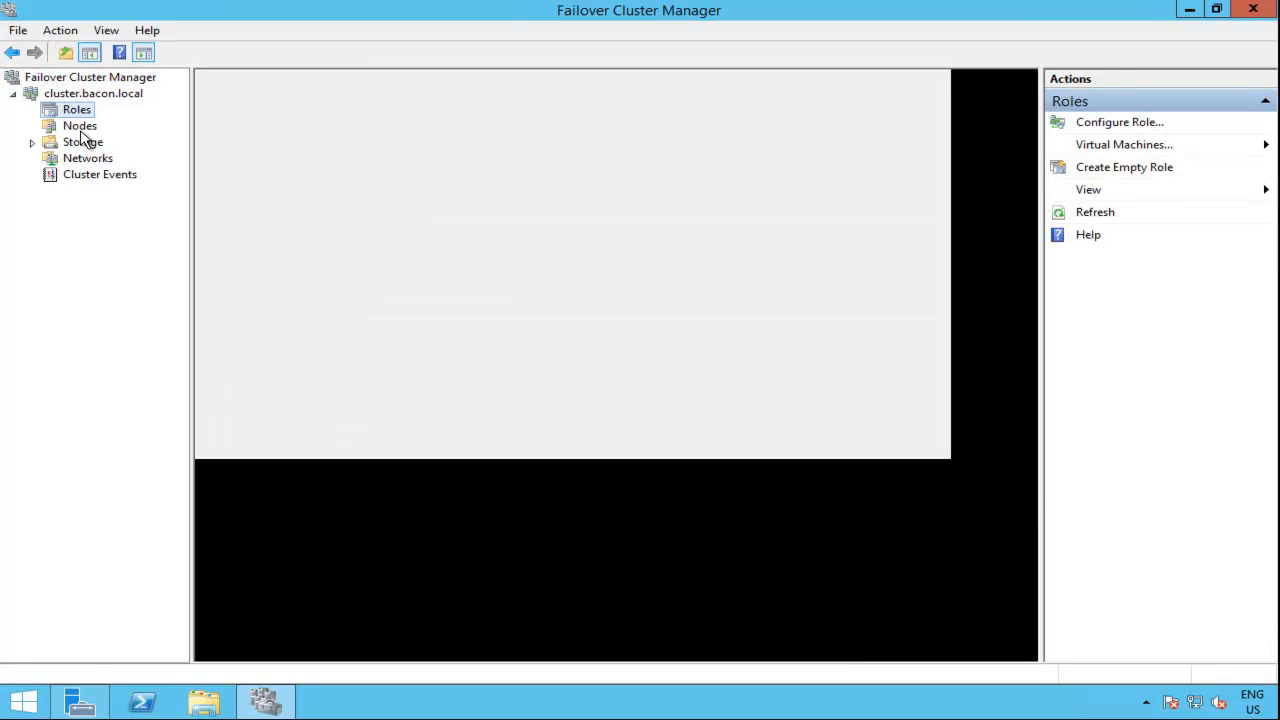
left_click(82, 128)
left_click(84, 144)
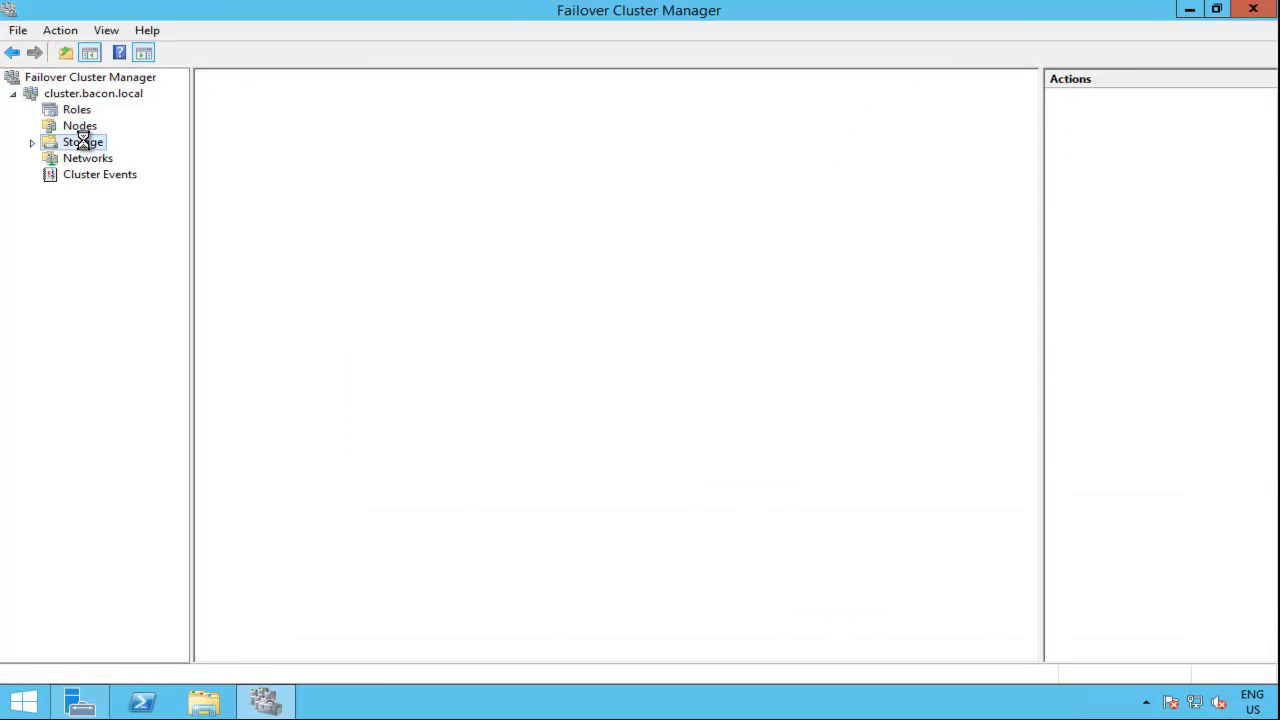
left_click(33, 143)
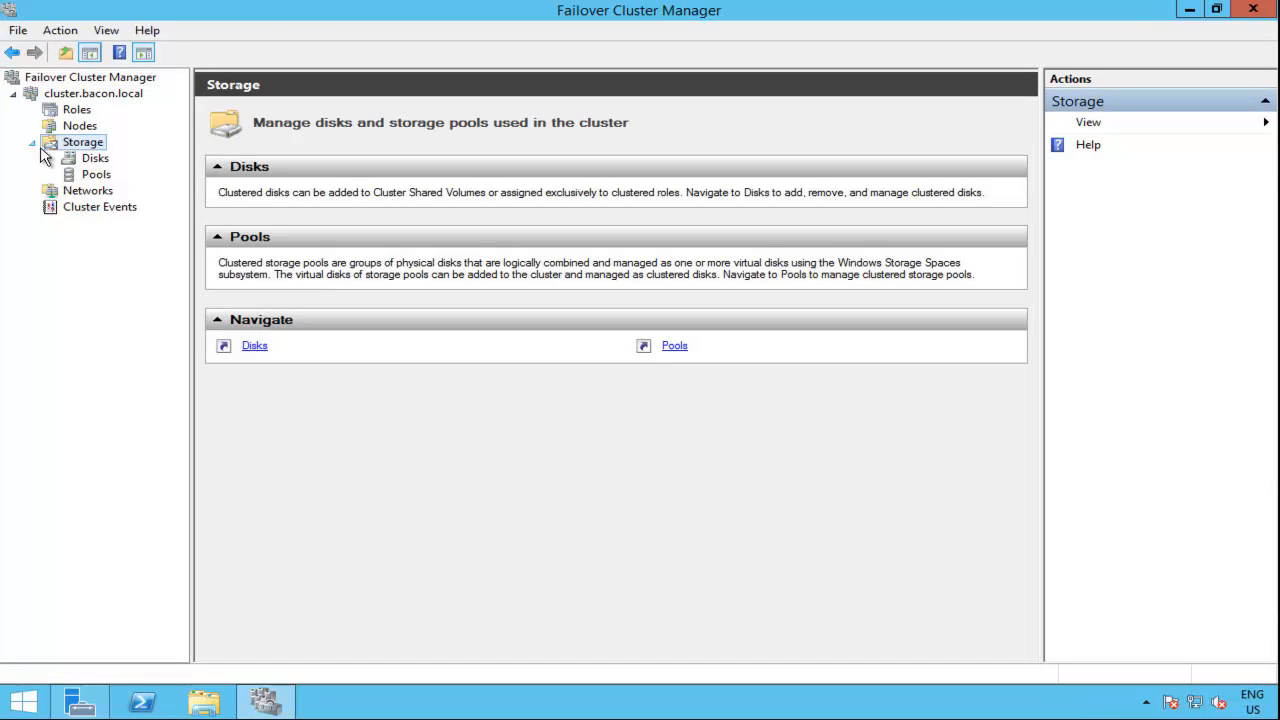
left_click(90, 160)
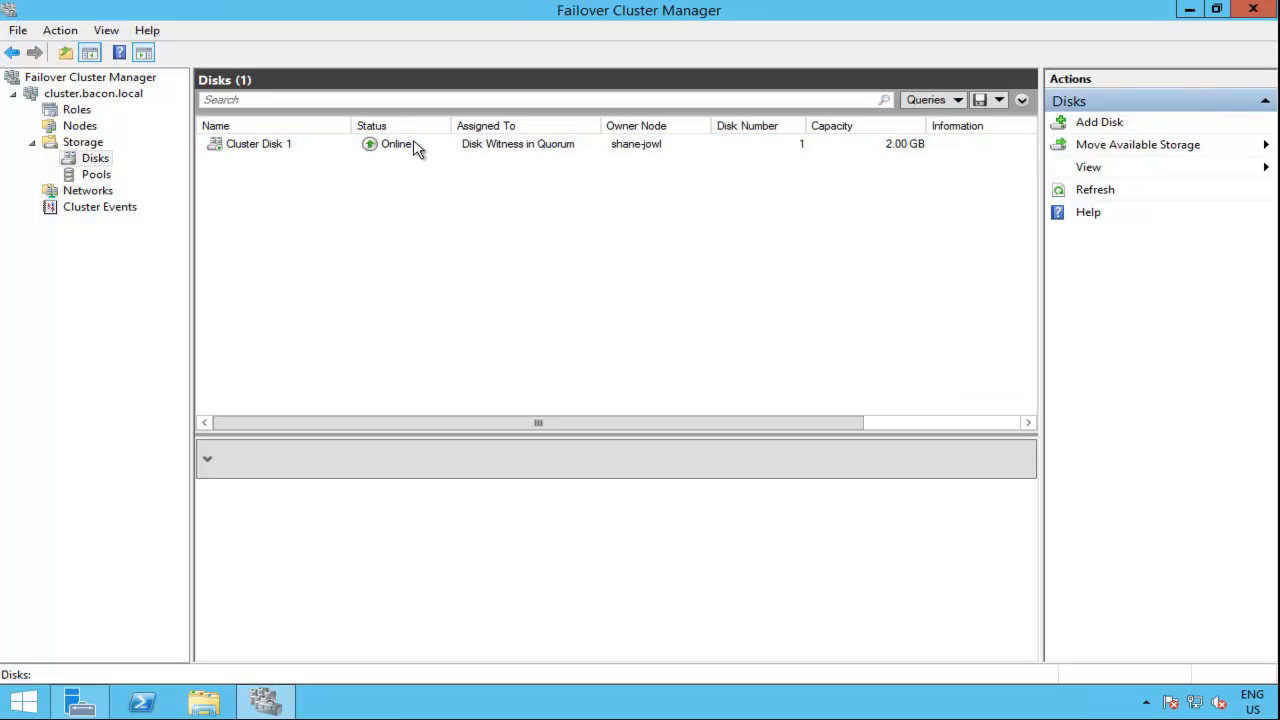
left_click(645, 152)
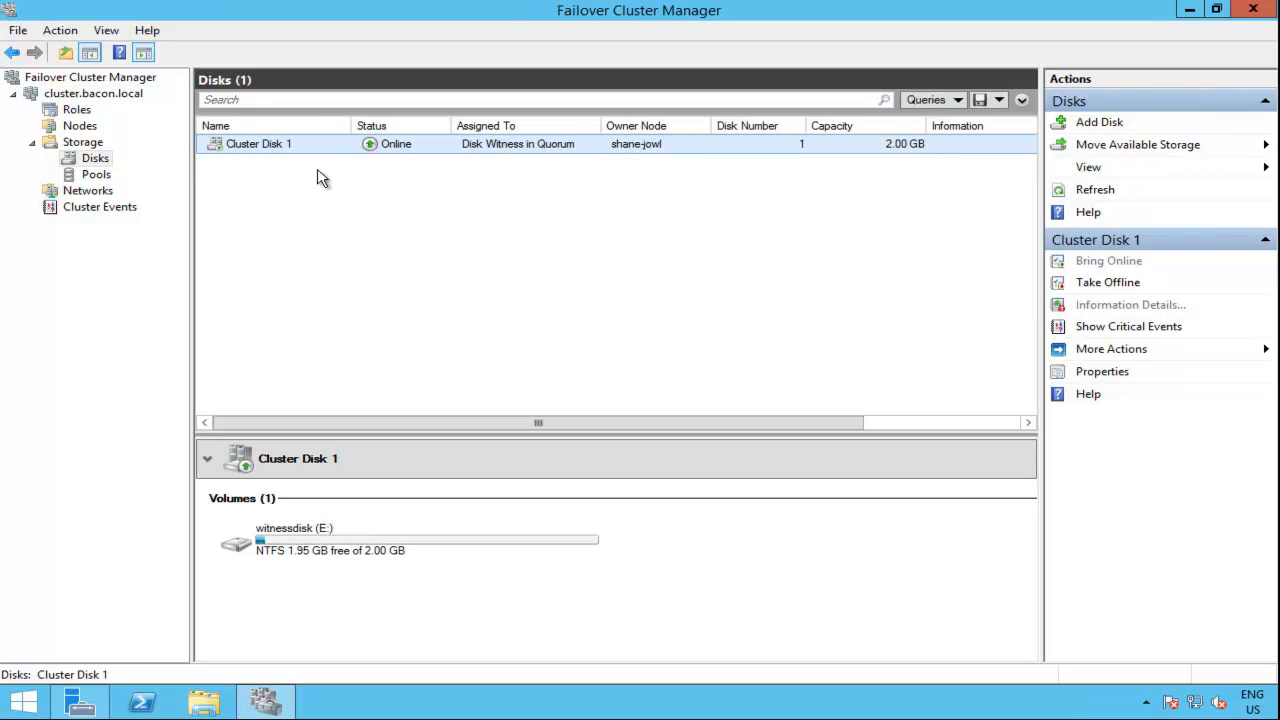
Step: Examine the cluster use and subnets of Cluster Network 1 and Cluster Network 2
left_click(90, 194)
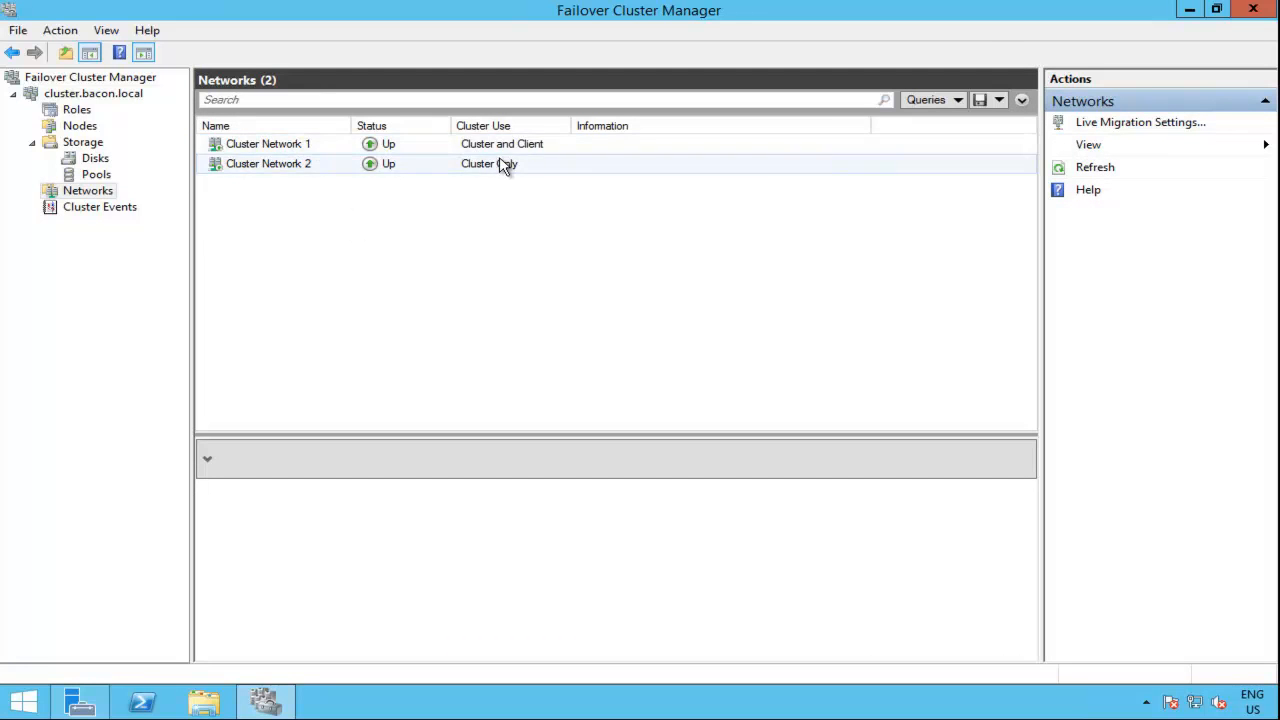
left_click(313, 152)
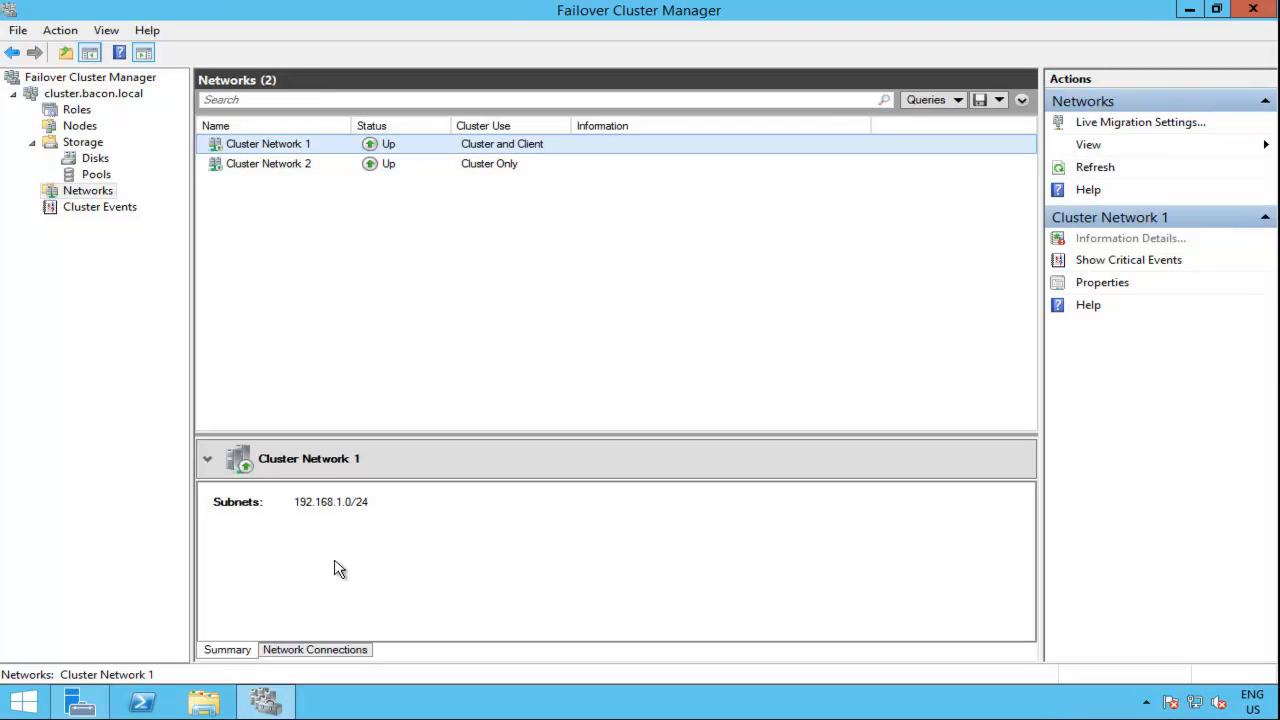
left_click(302, 172)
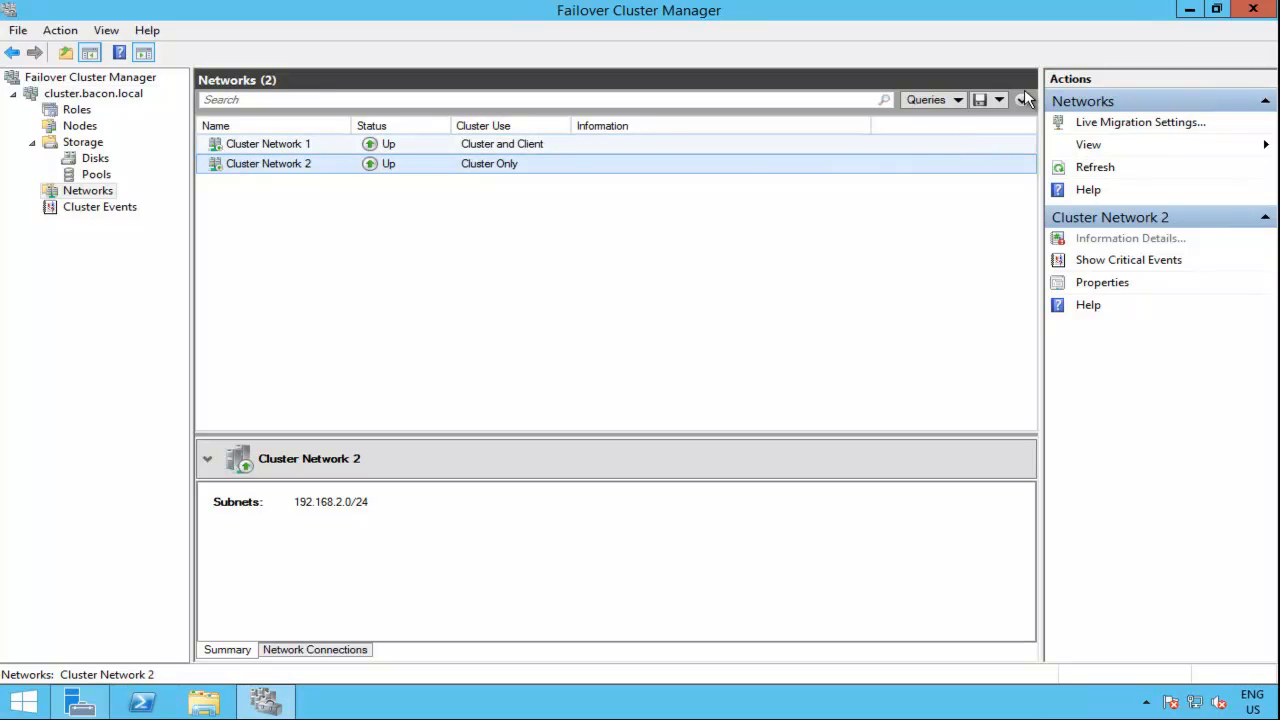
Step: Start a role-based installation from Server Manager with shane-irish.bacon.local as the destination server
left_click(1190, 10)
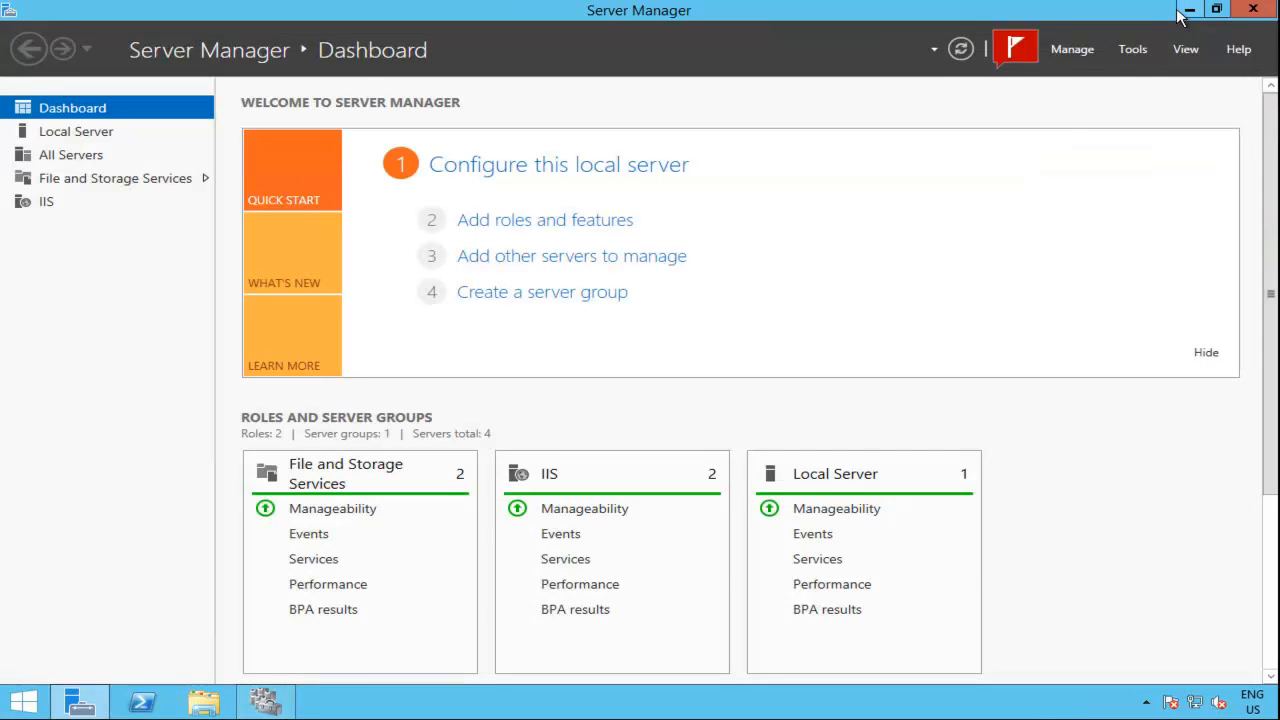
left_click(1074, 48)
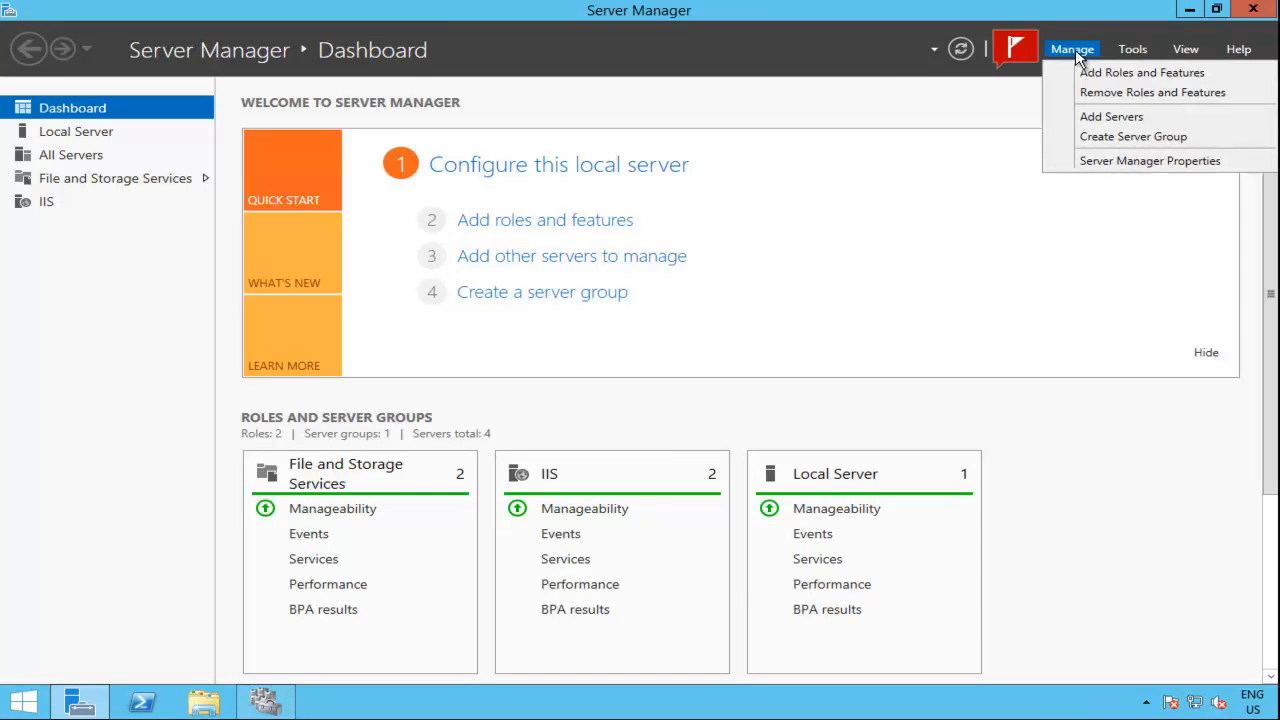
left_click(1091, 149)
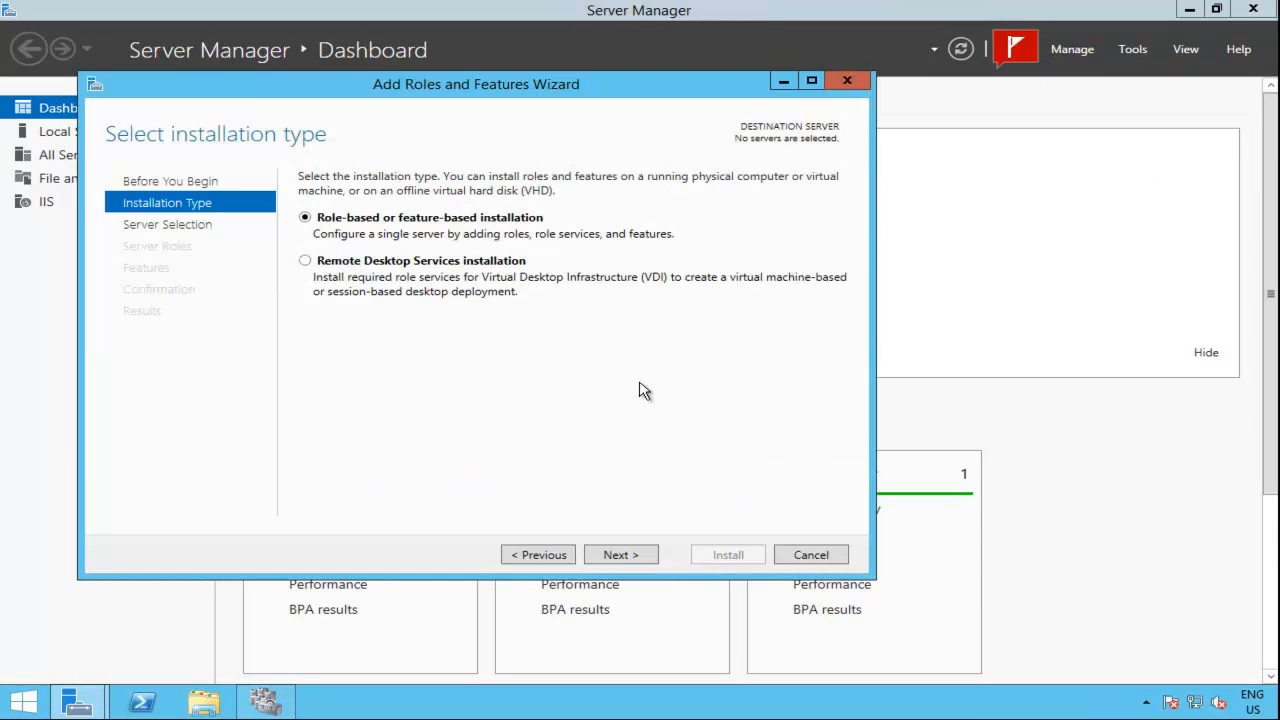
left_click(626, 554)
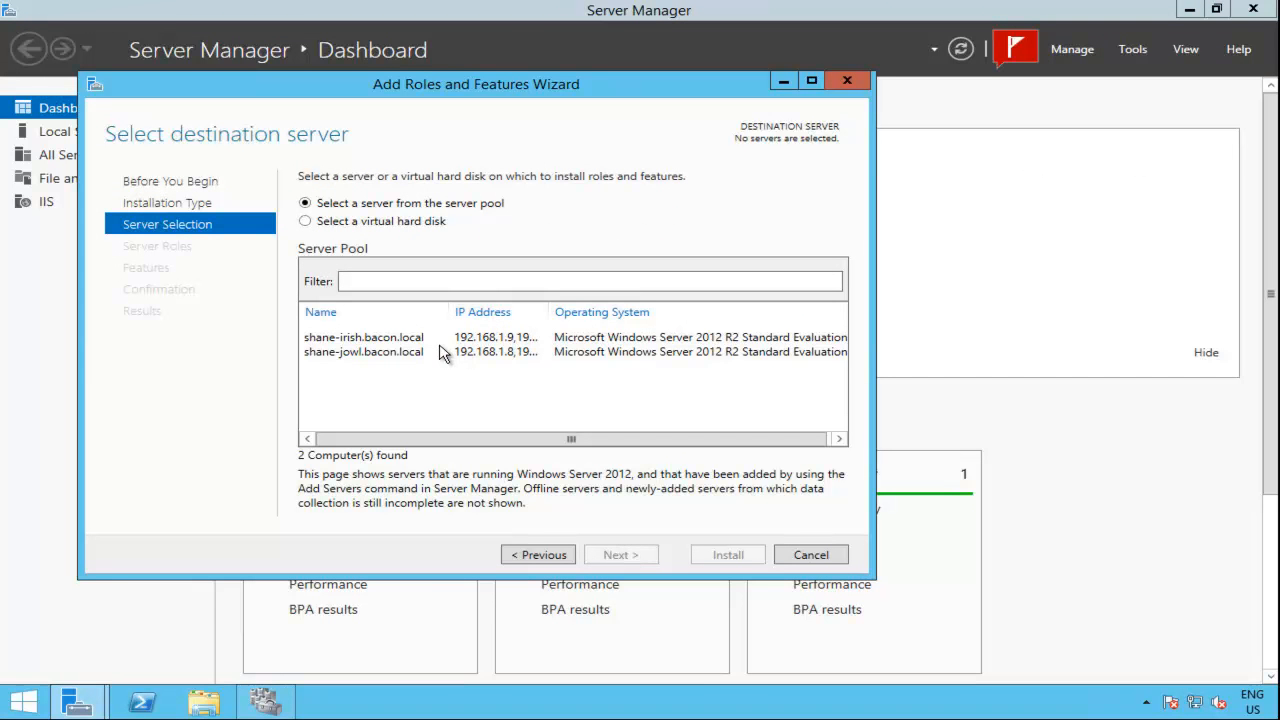
left_click(441, 352)
left_click(416, 338)
left_click(629, 556)
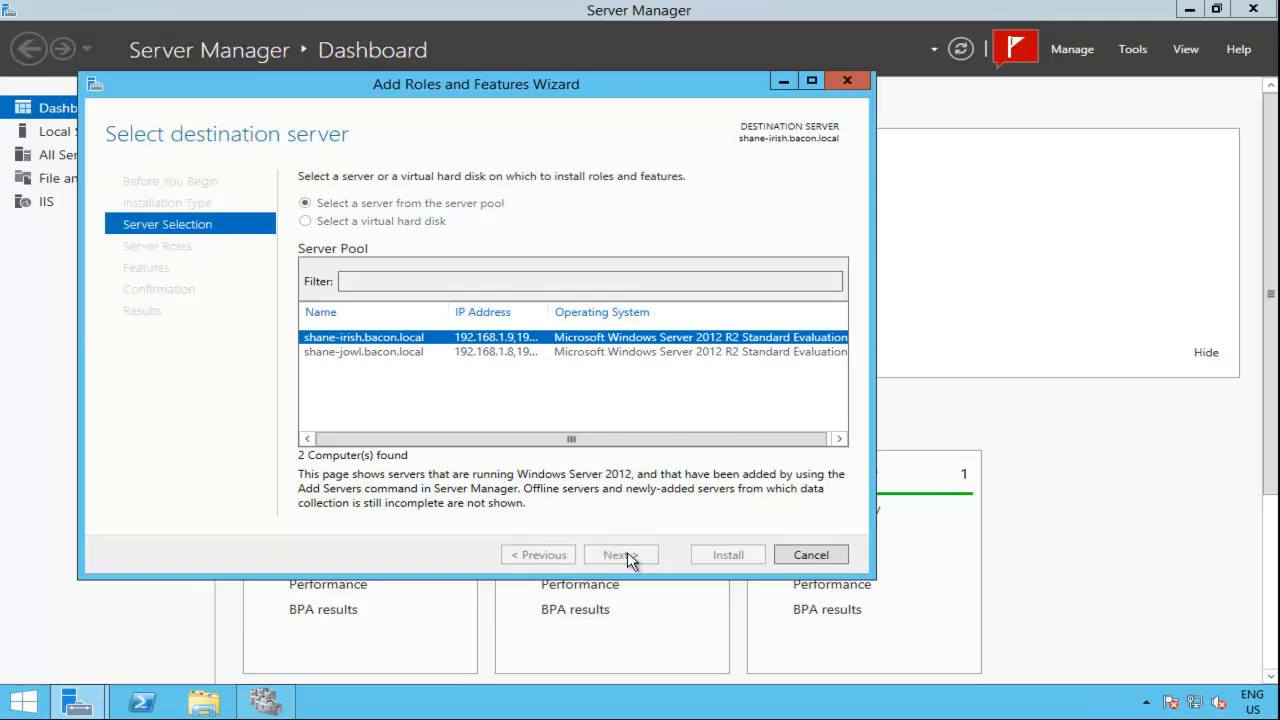
Step: Install the DHCP Server role with its required management tools on shane-irish.bacon.local, keeping the default features
left_click(329, 349)
left_click(531, 468)
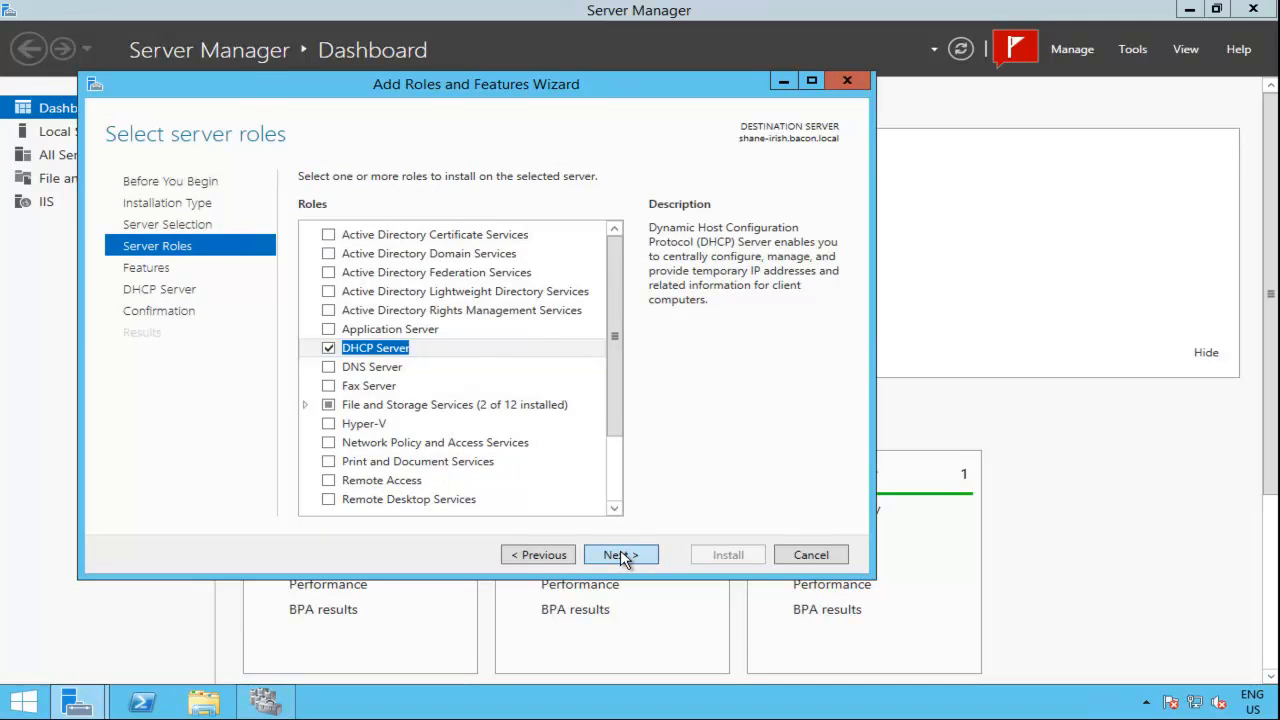
left_click(621, 555)
left_click(621, 555)
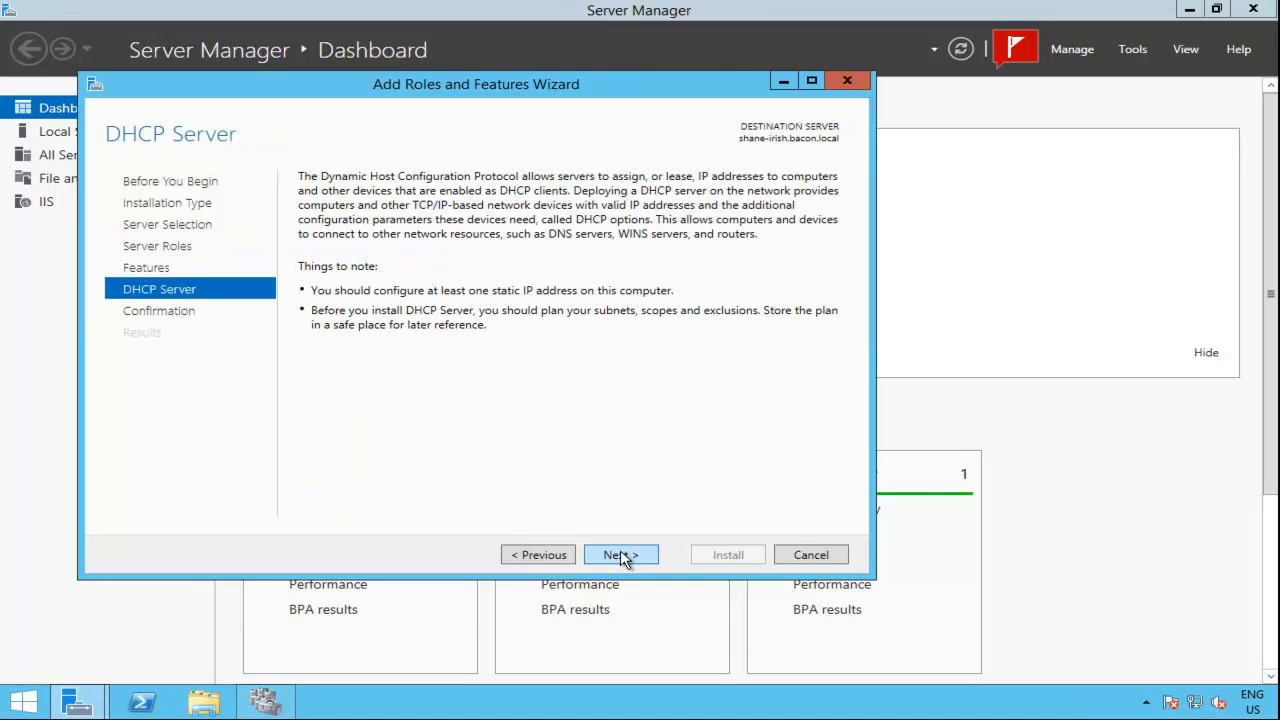
left_click(621, 555)
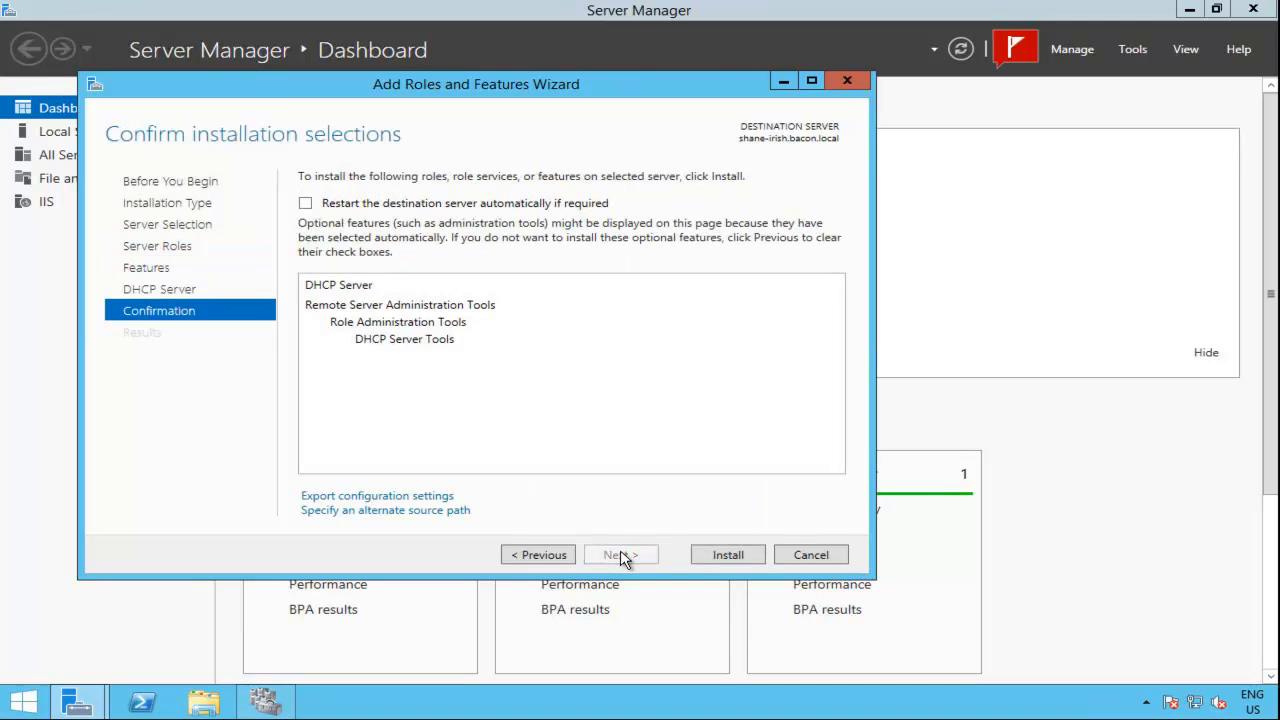
left_click(729, 556)
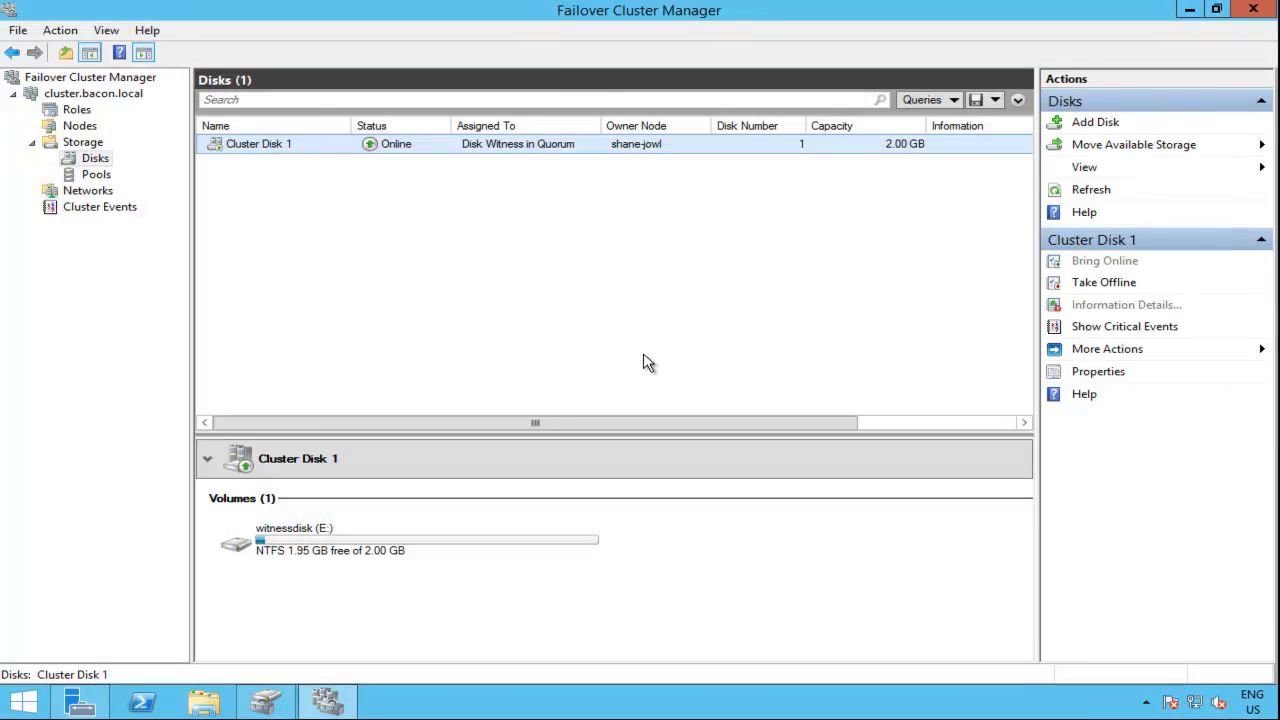
Step: On the other server, start a role-based installation from Server Manager with shane-jowl.bacon.local as the destination server
left_click(80, 704)
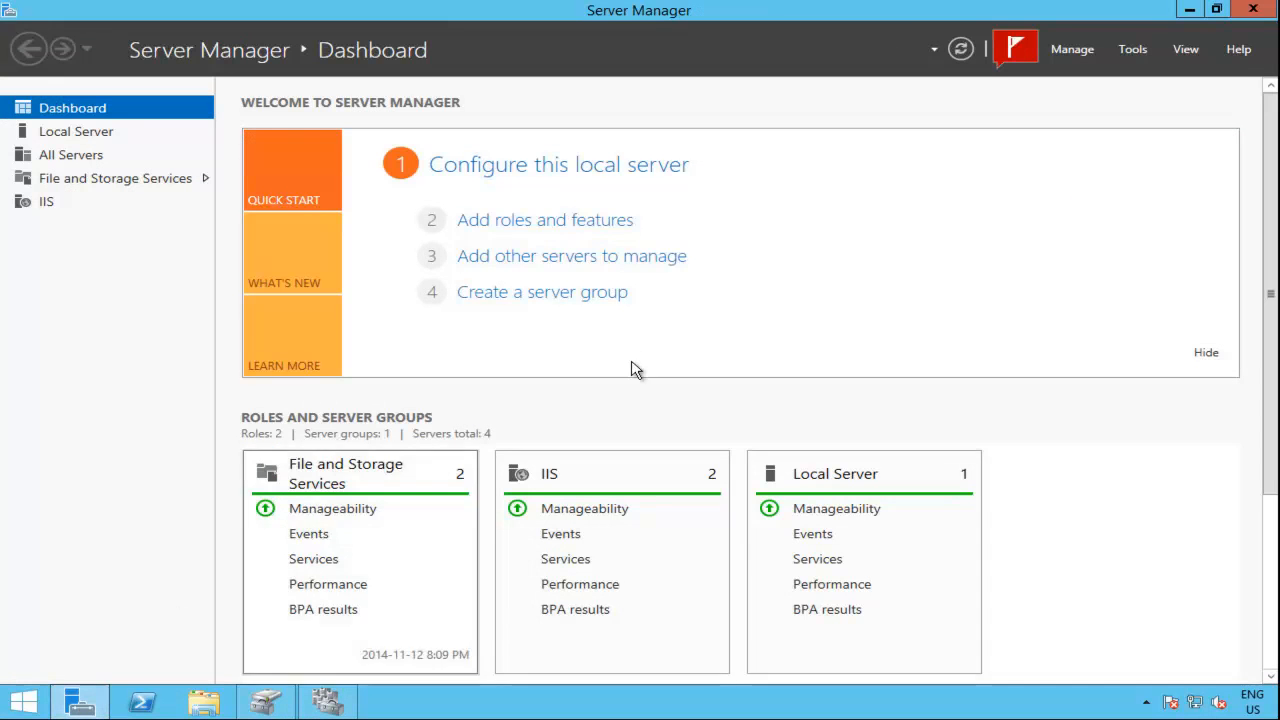
left_click(1071, 50)
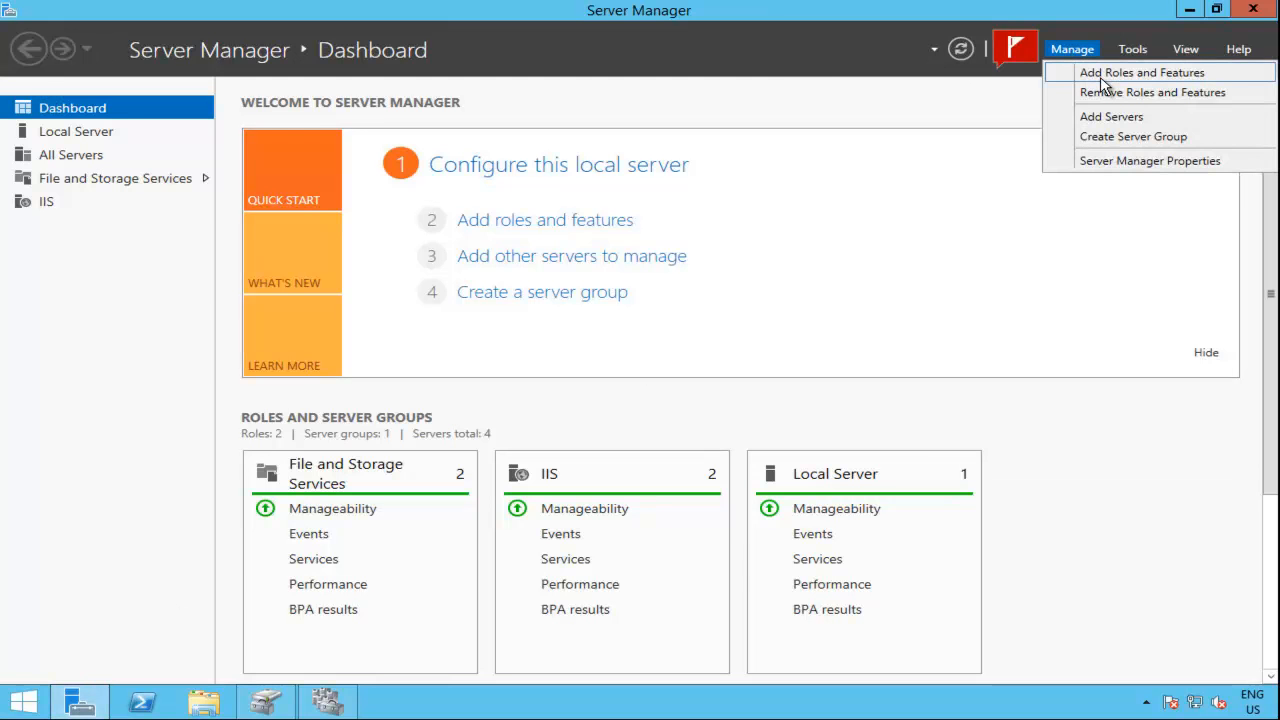
left_click(1102, 77)
left_click(583, 511)
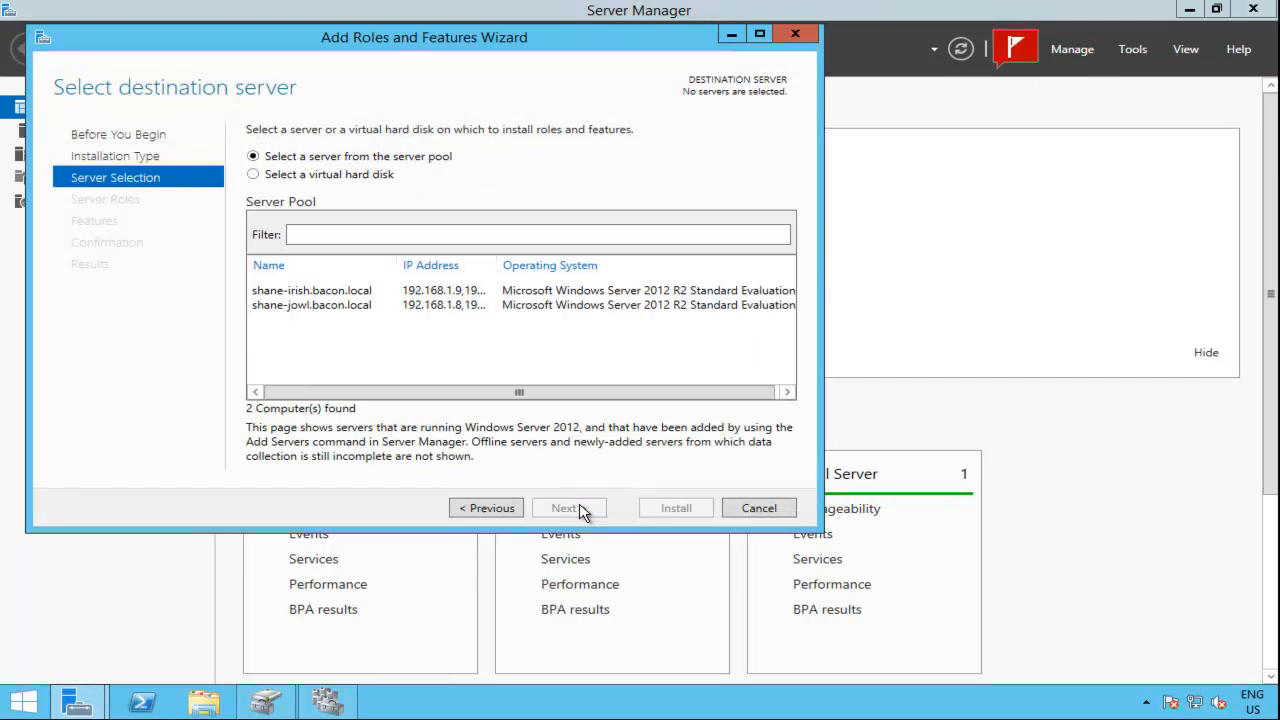
left_click(363, 308)
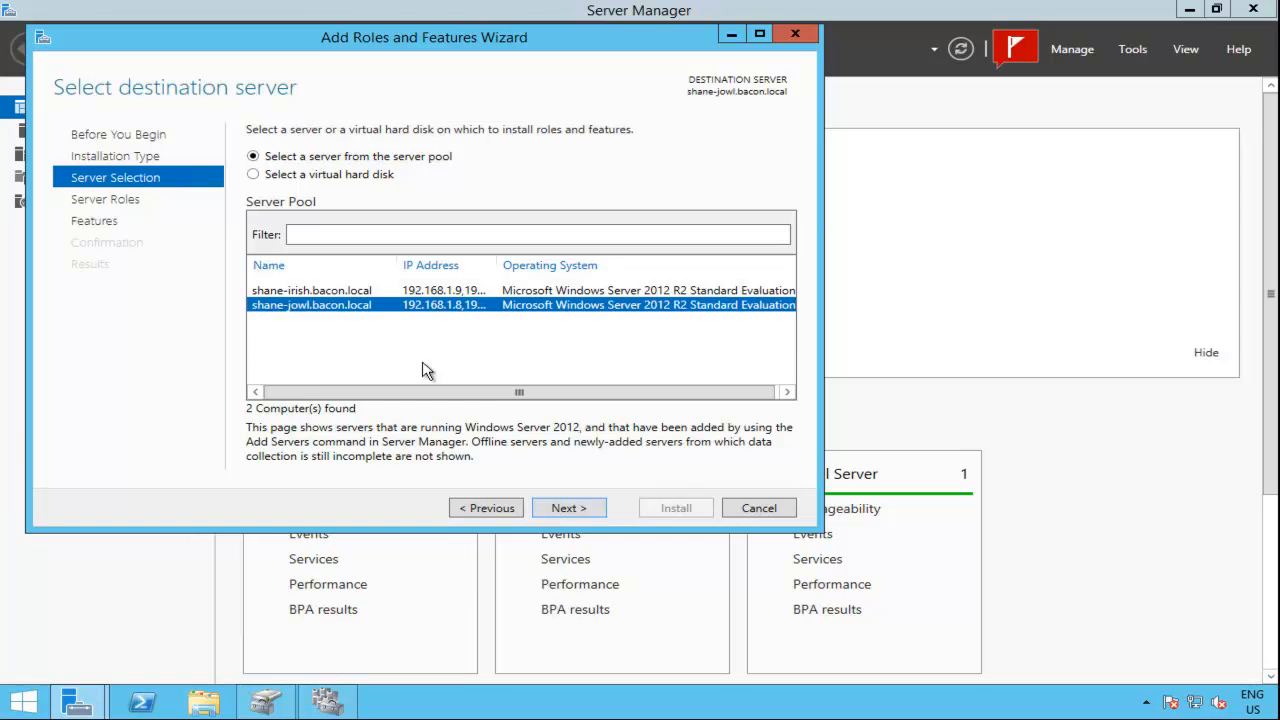
left_click(556, 510)
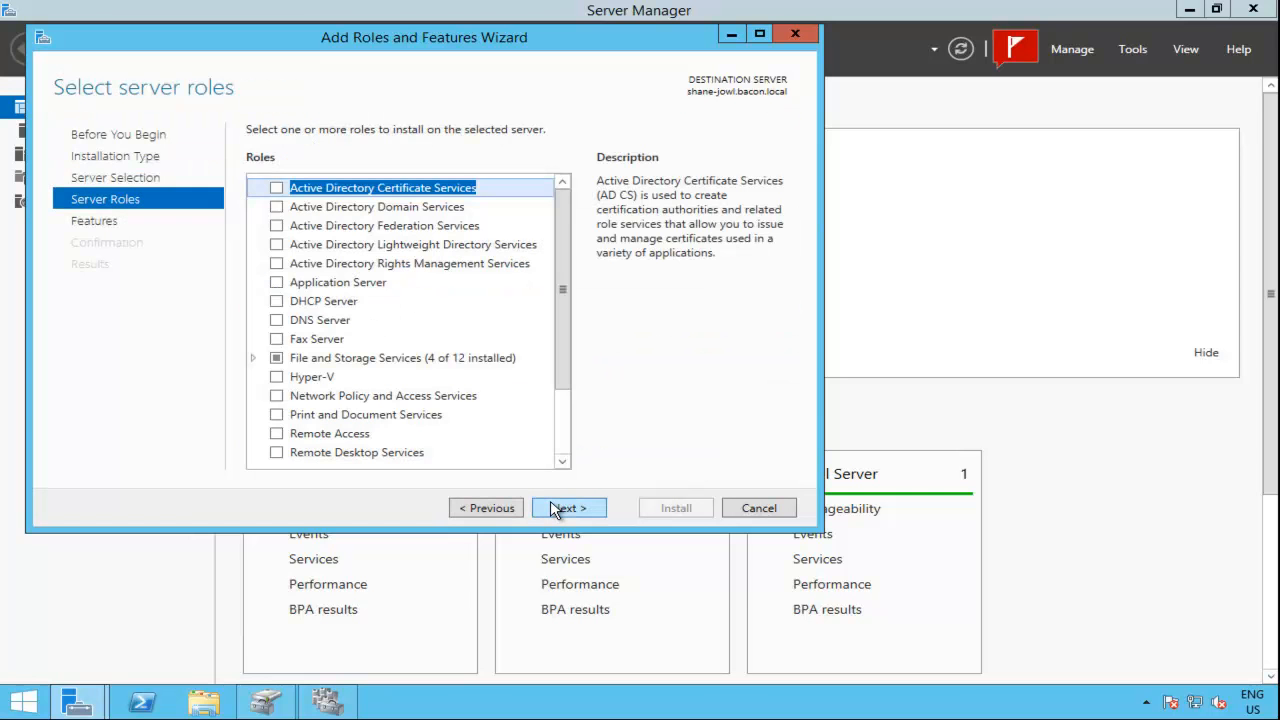
Step: Install the DHCP Server role with its required management tools on shane-jowl.bacon.local, keeping the default features
left_click(276, 302)
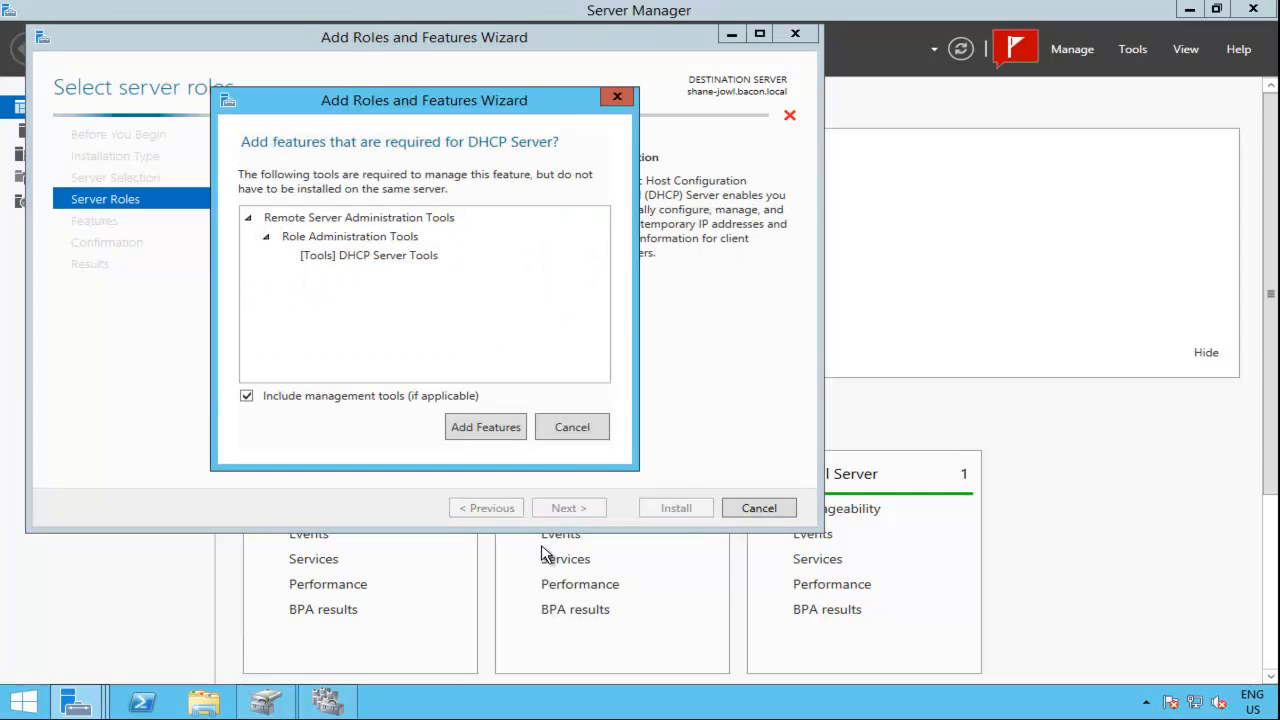
left_click(484, 427)
left_click(595, 510)
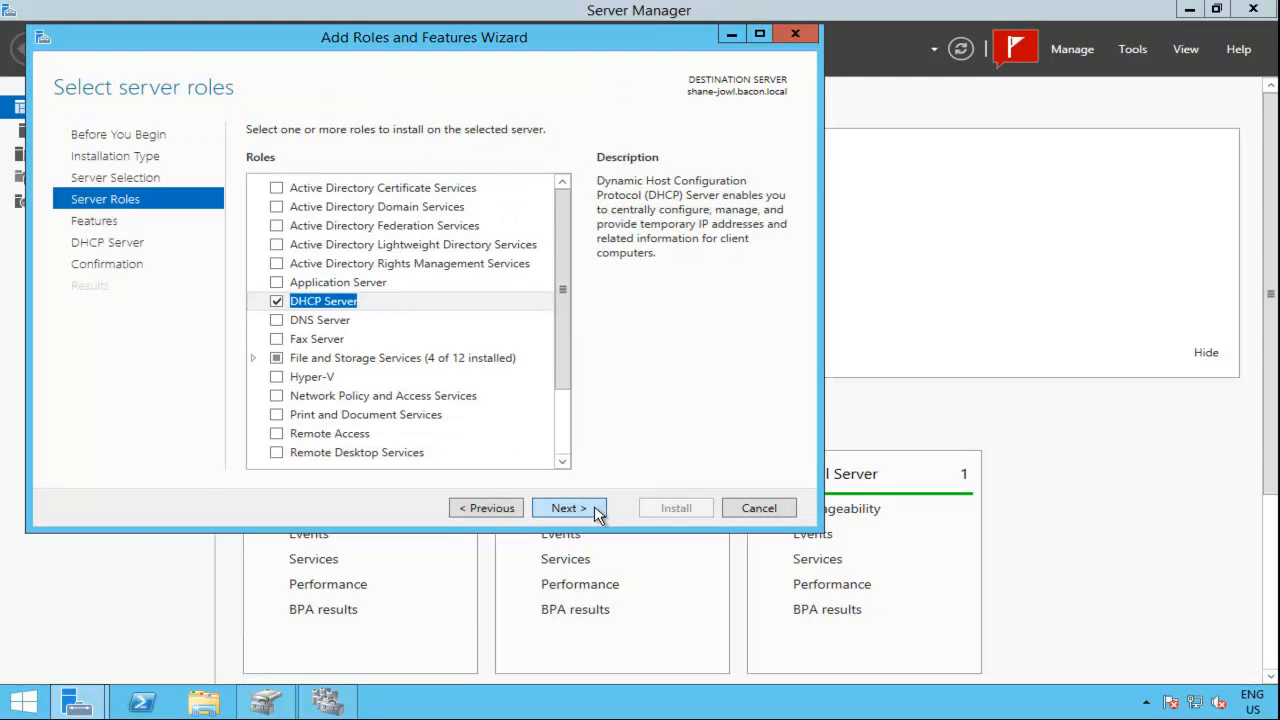
left_click(597, 510)
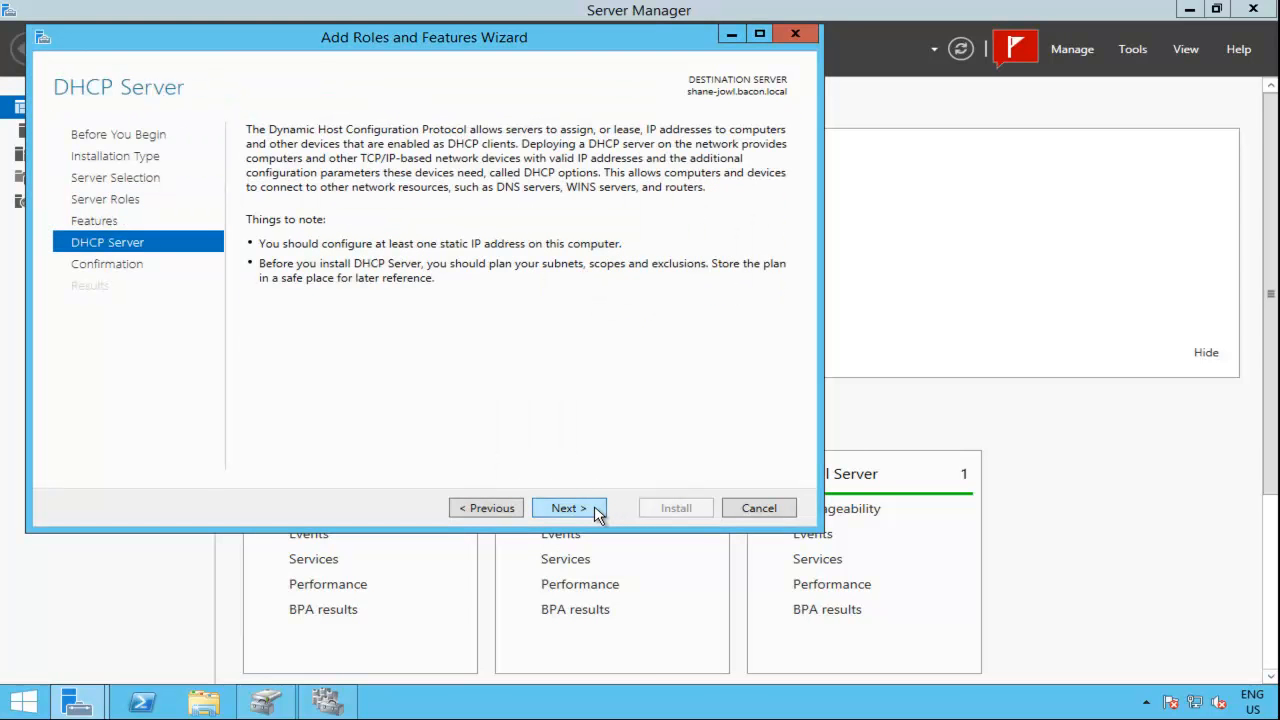
left_click(597, 510)
left_click(676, 508)
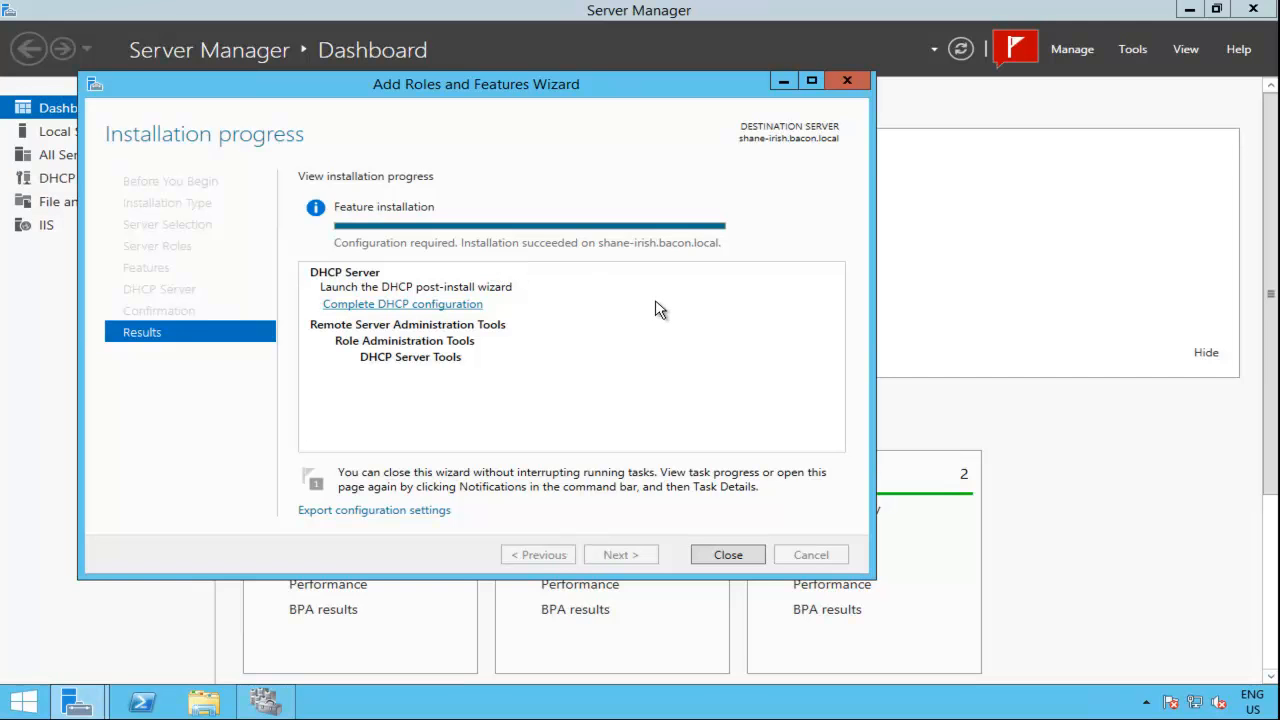
Step: Run the DHCP post-install configuration on shane-irish, committing the authorization with the preselected domain administrator credentials
left_click(438, 304)
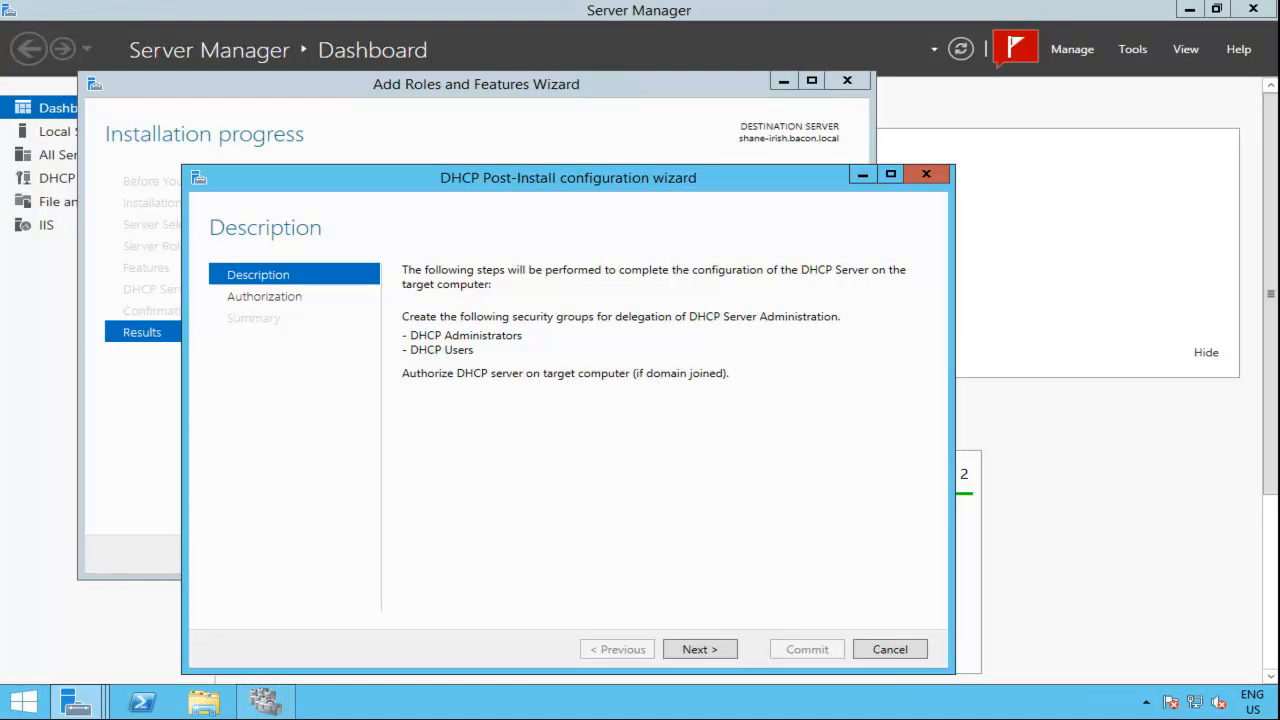
left_click_drag(652, 189, 678, 137)
left_click(740, 598)
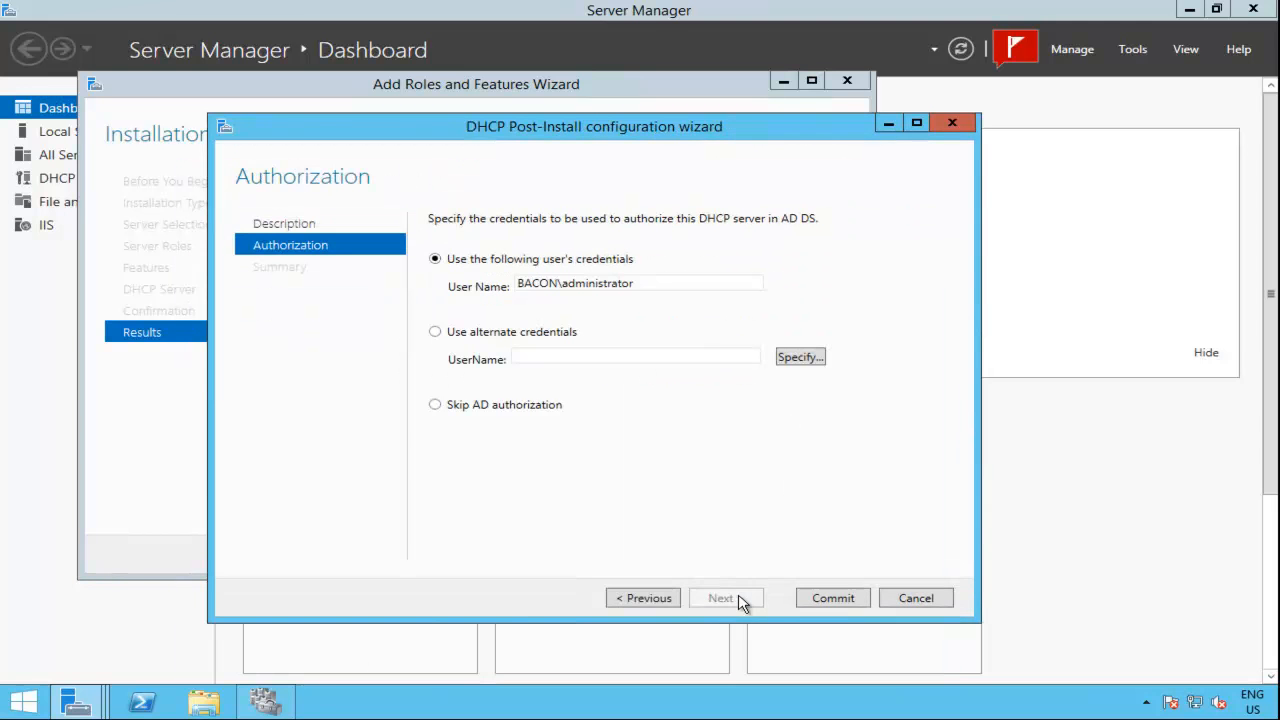
left_click(822, 602)
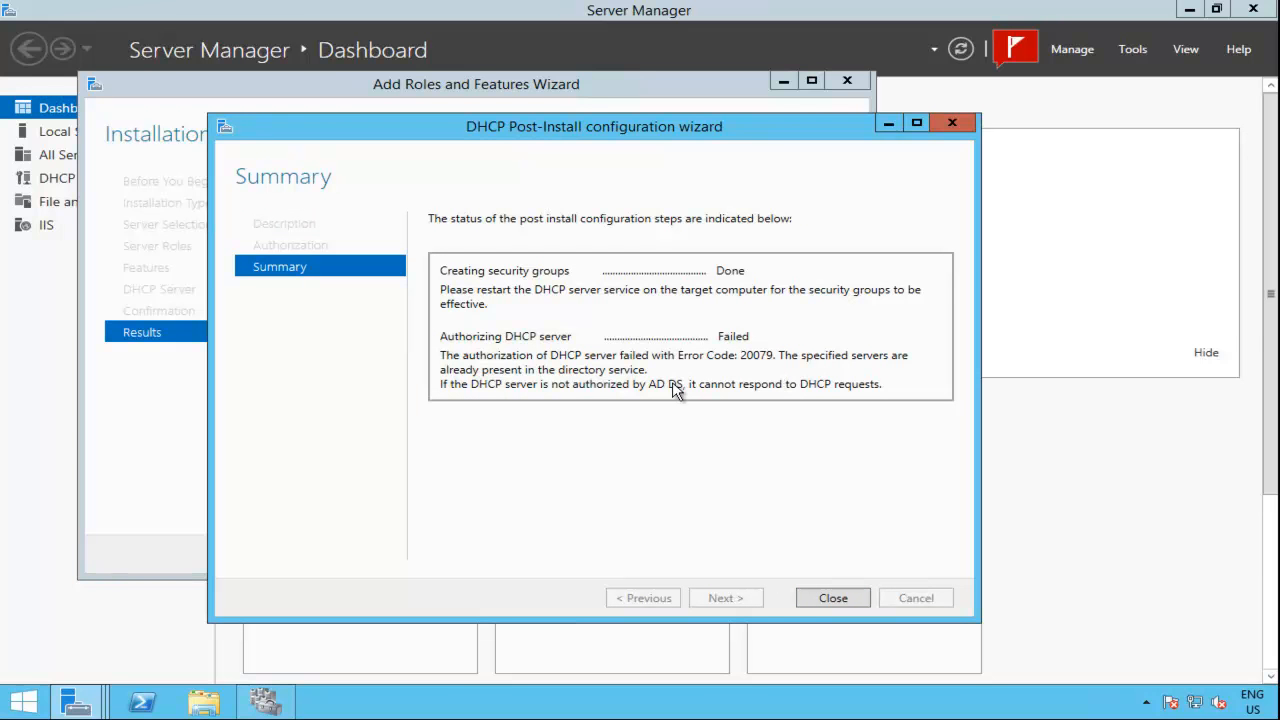
left_click(828, 600)
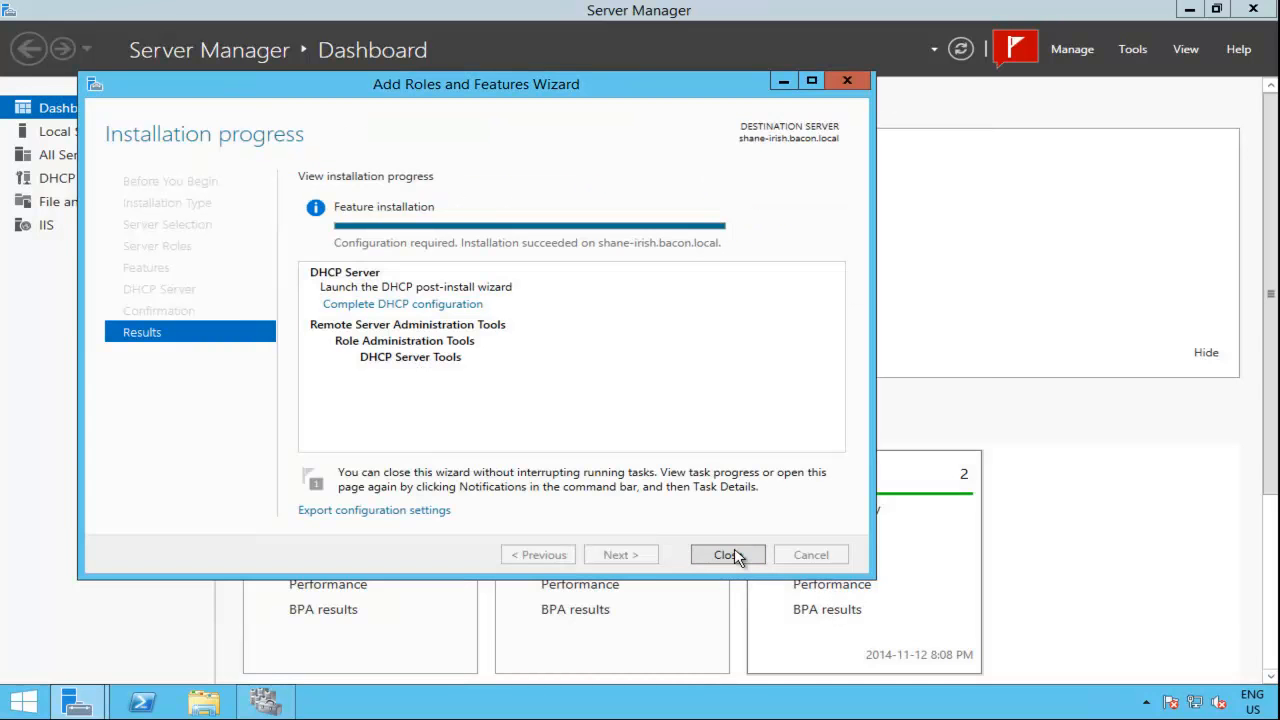
Step: Close the finished role installation wizard and open the DHCP console on shane-irish
left_click(735, 556)
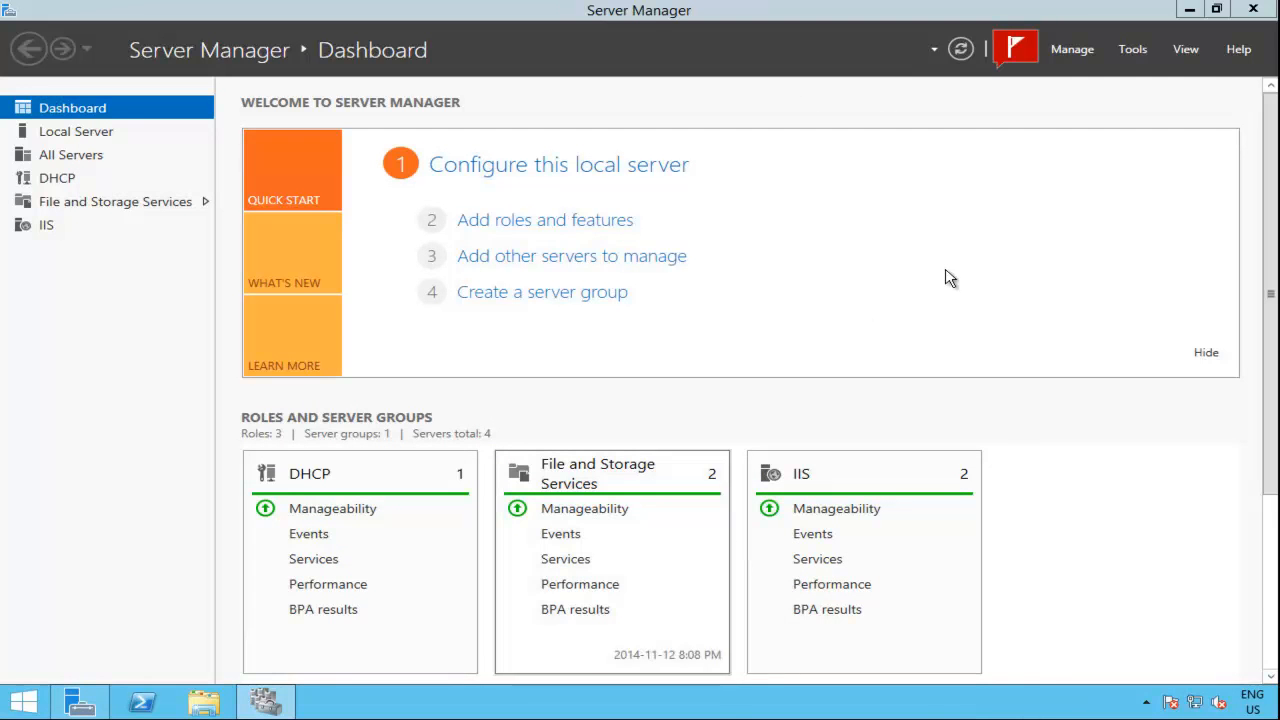
left_click(1128, 50)
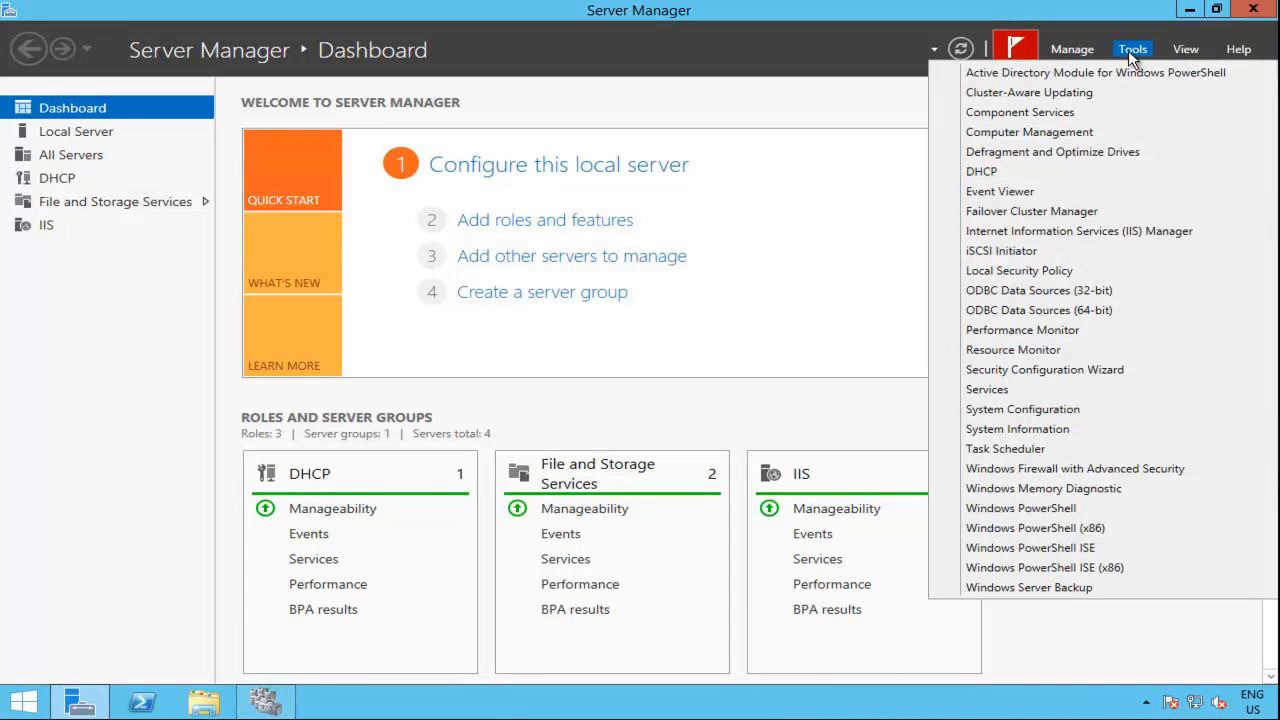
left_click(1034, 174)
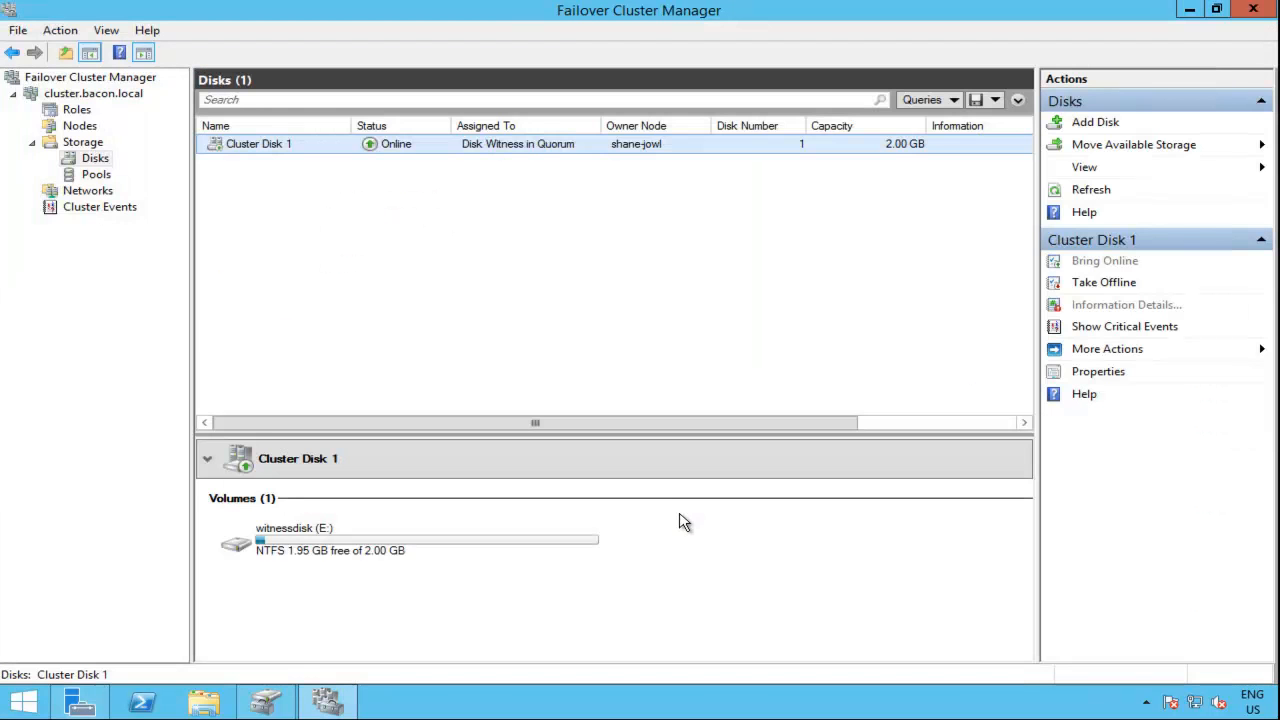
Step: On shane-jowl, complete the pending DHCP post-deployment configuration, authorizing the server with the preselected domain administrator credentials
left_click(79, 702)
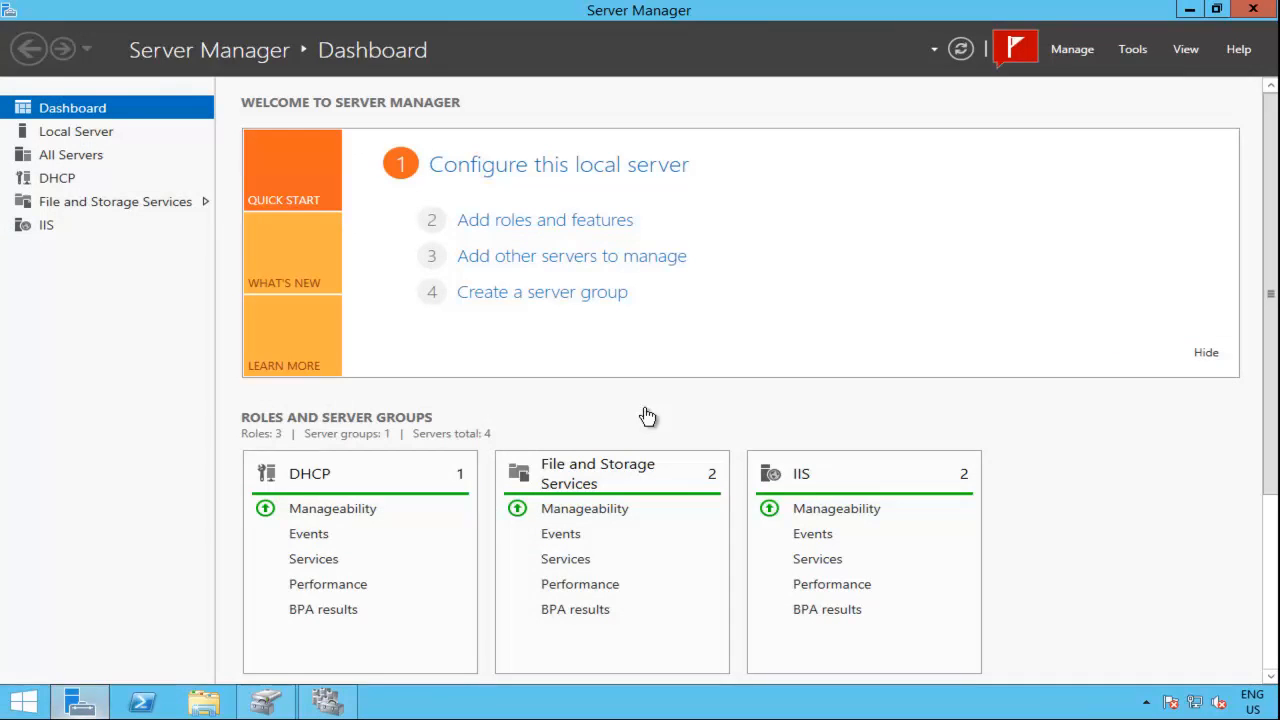
left_click(1003, 50)
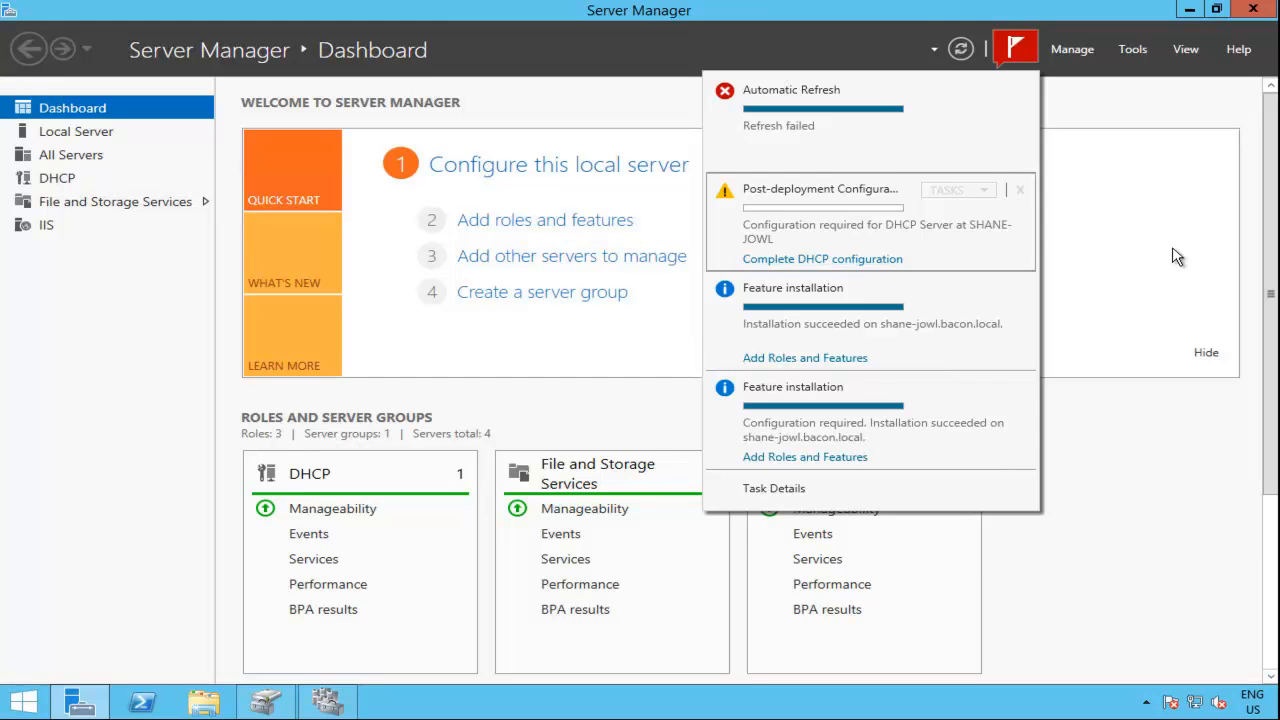
left_click(1017, 48)
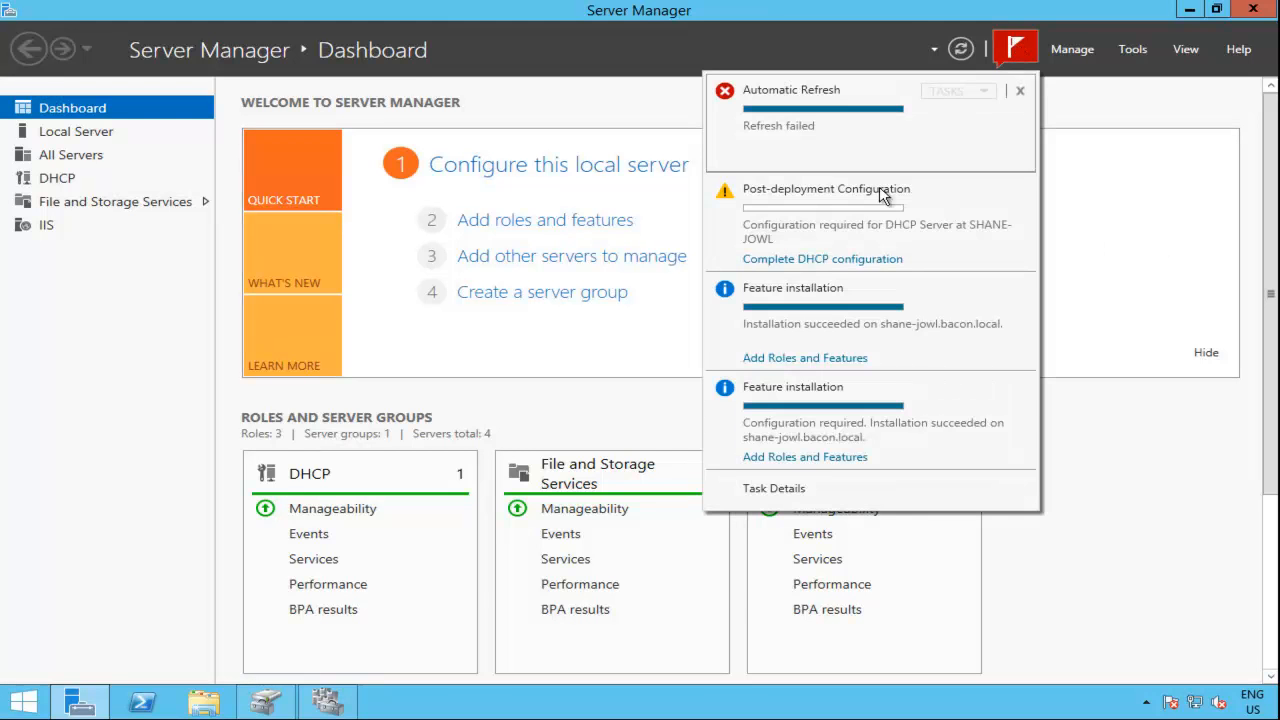
left_click(838, 258)
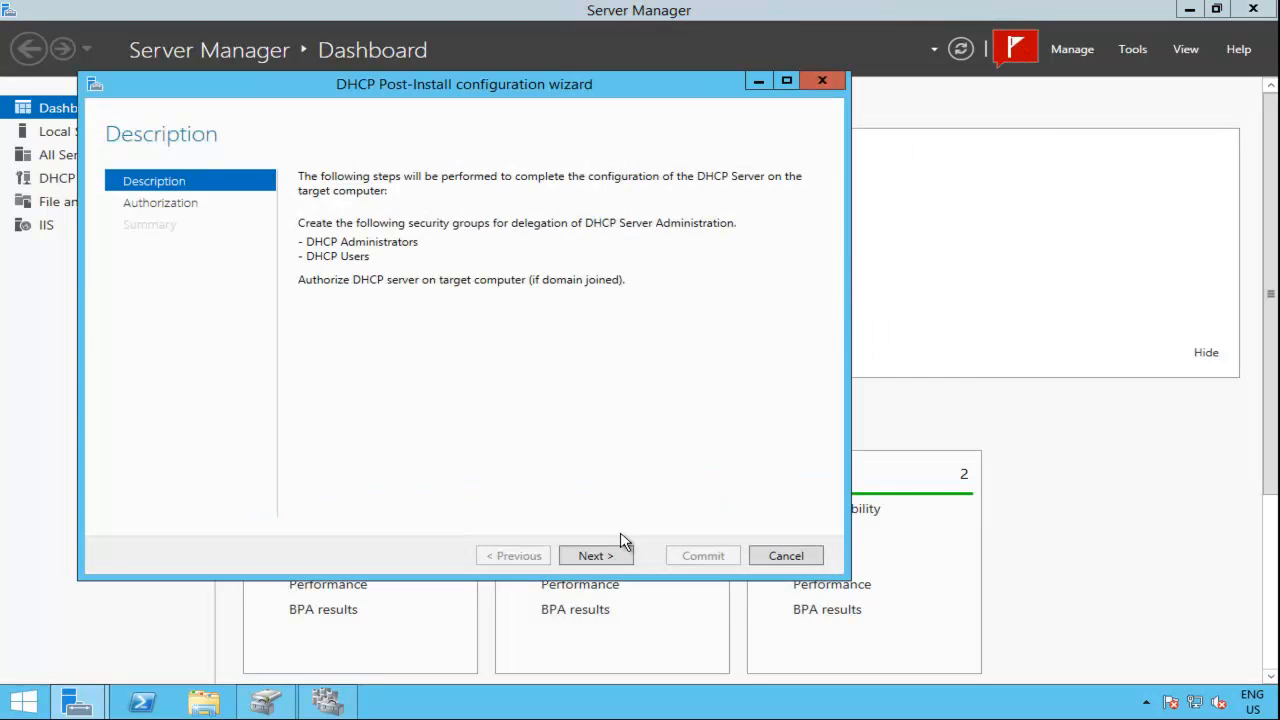
left_click(614, 557)
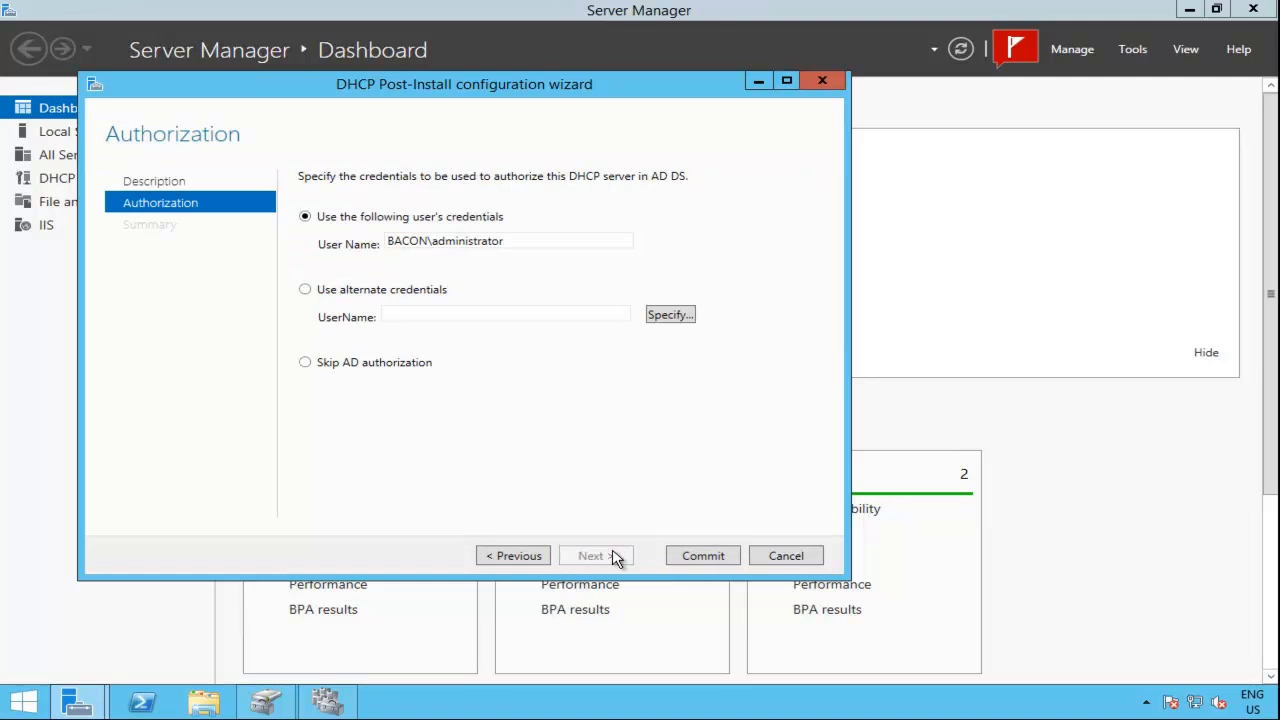
left_click(685, 559)
left_click(702, 556)
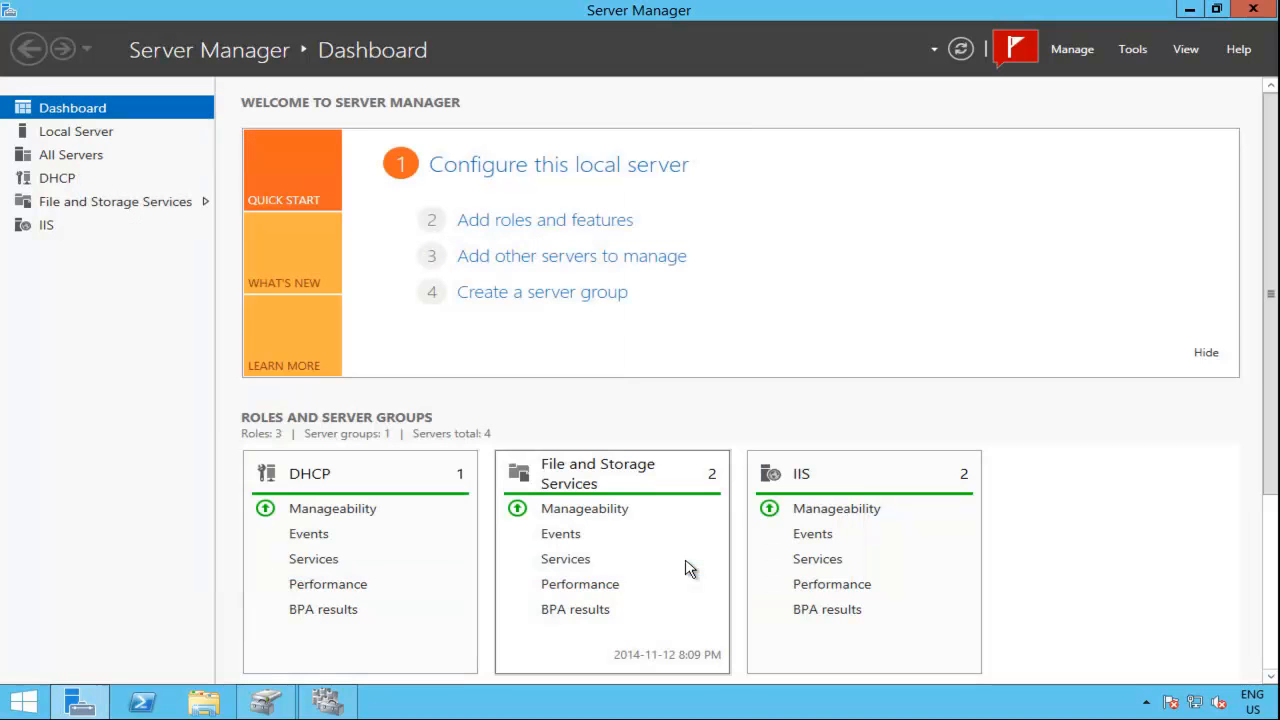
Step: Open the DHCP console on shane-jowl, expand the server's IPv4 node and widen the tree to show full names
left_click(1133, 49)
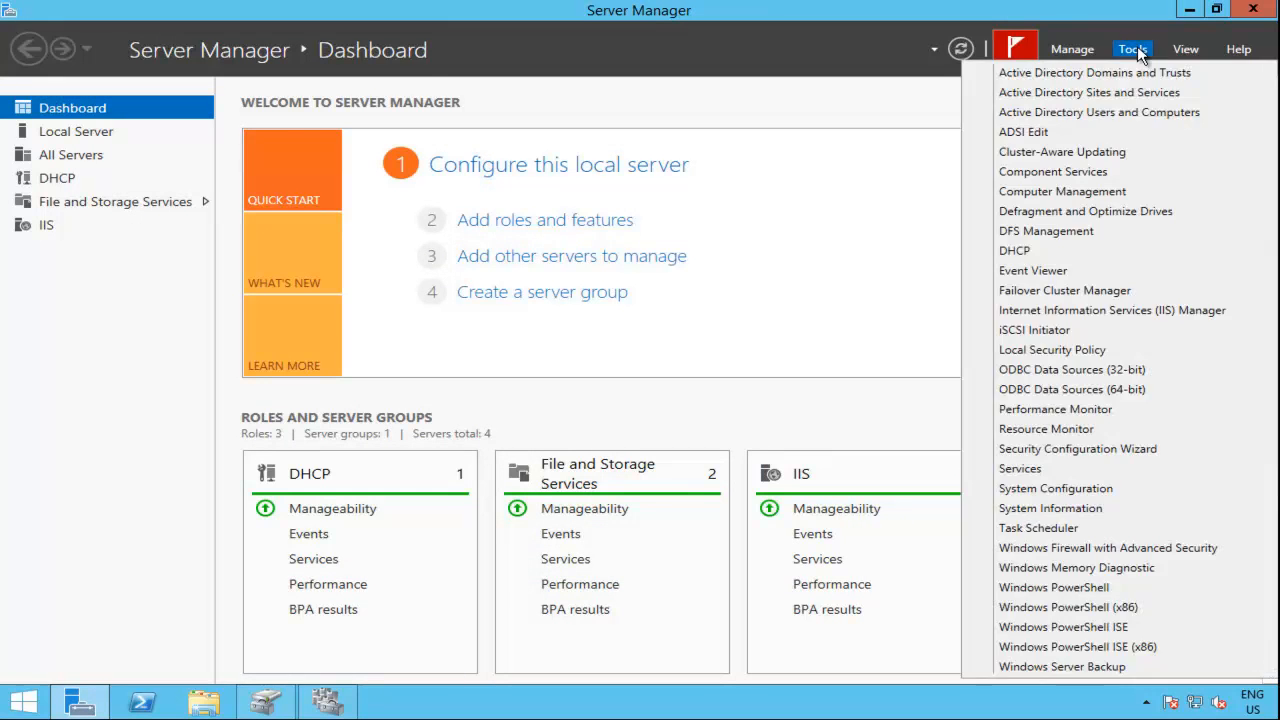
left_click(1048, 251)
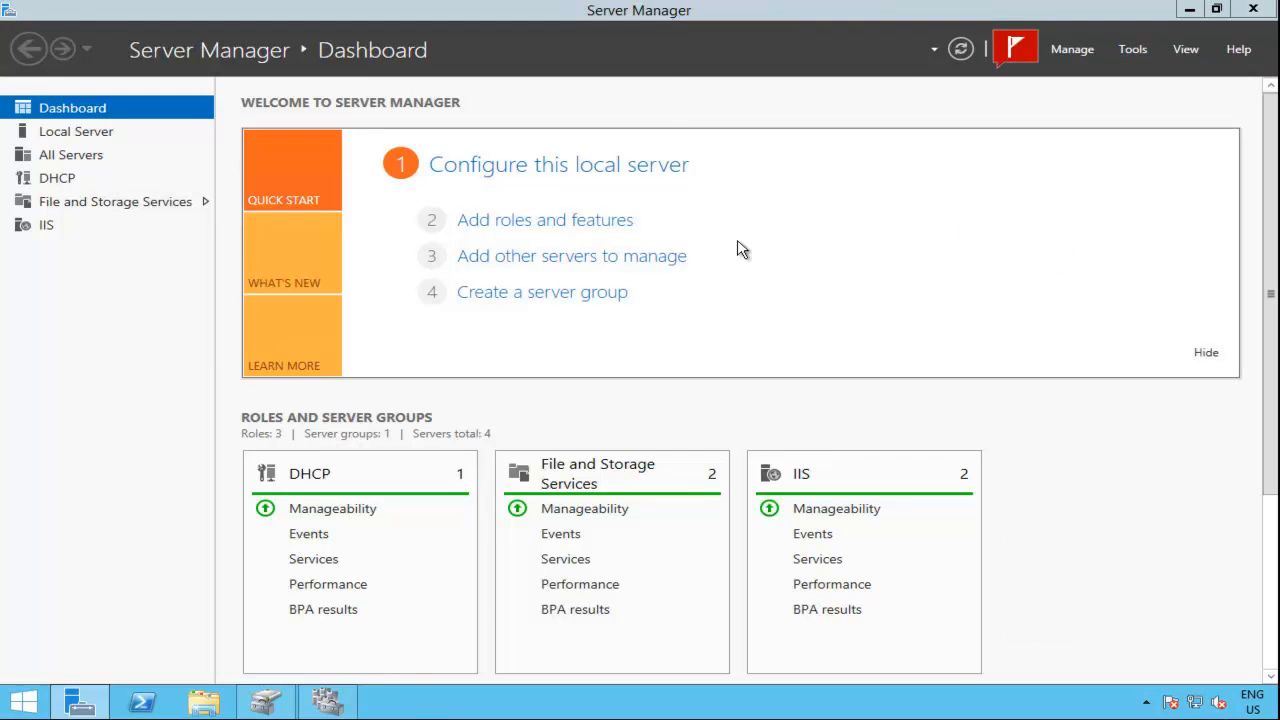
double_click(106, 161)
left_click(88, 162)
left_click(88, 163)
left_click(106, 176)
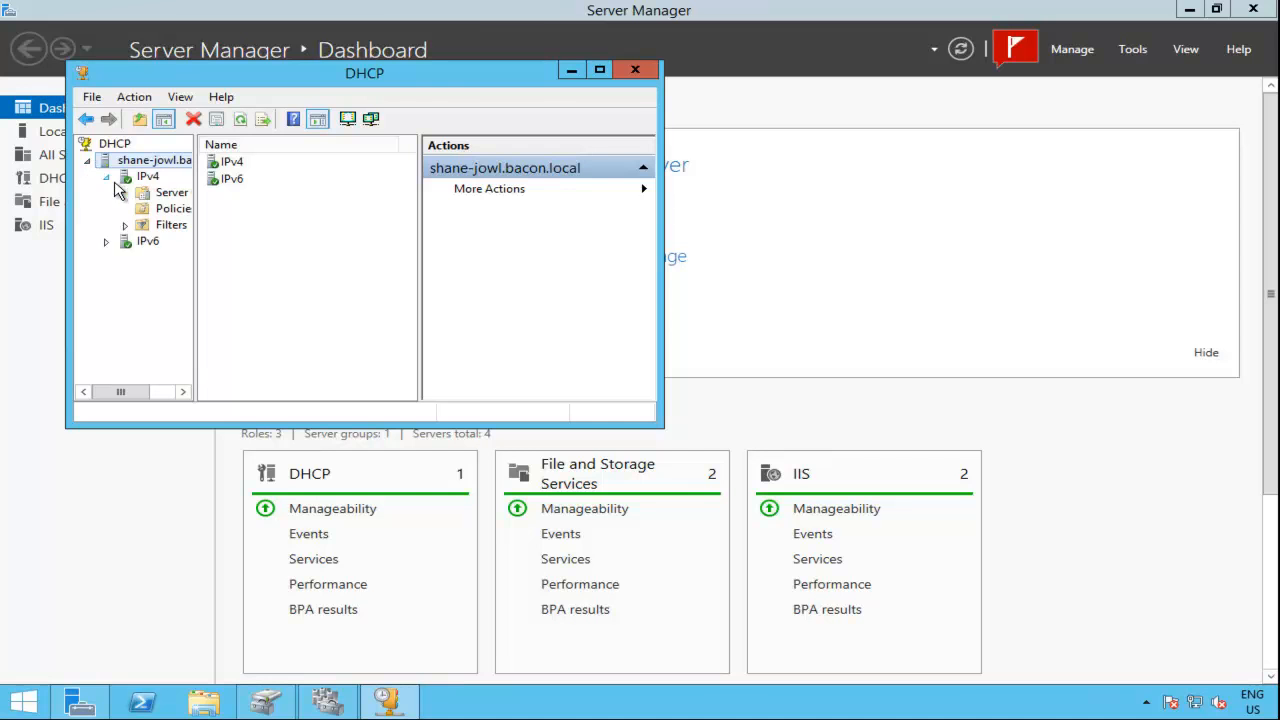
left_click(152, 196)
left_click_drag(196, 276, 280, 270)
left_click(152, 178)
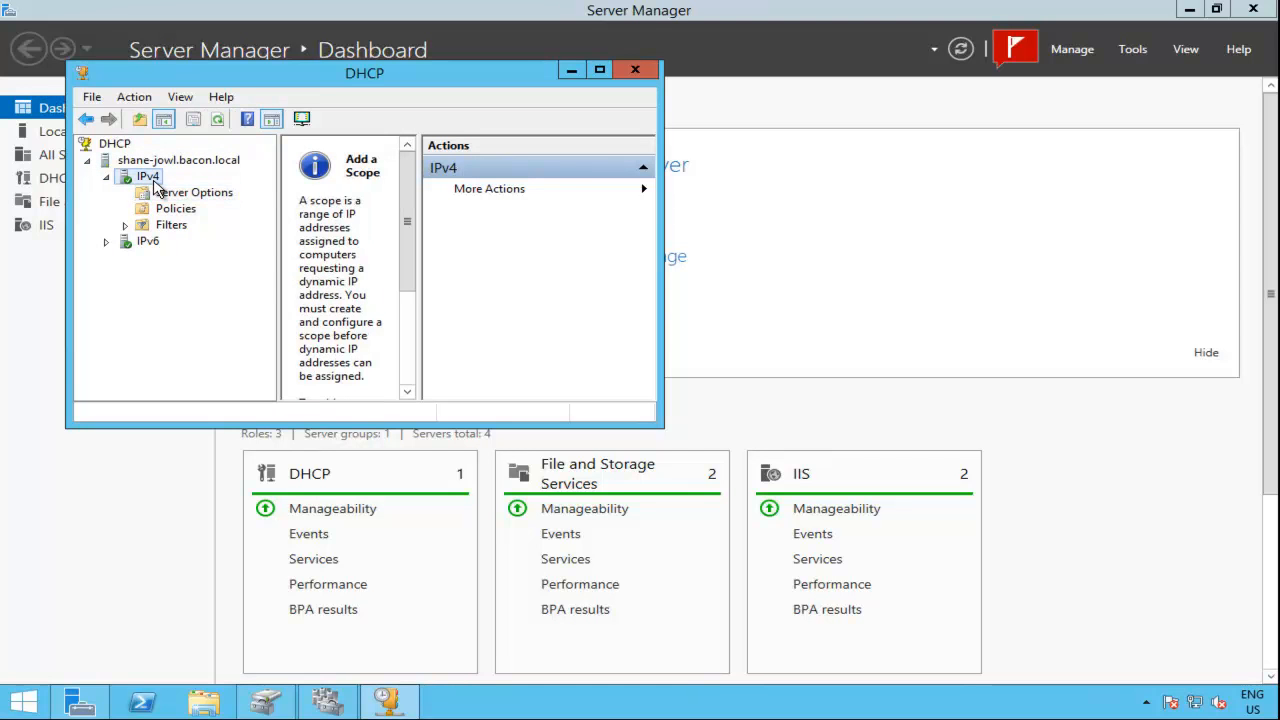
right_click(157, 180)
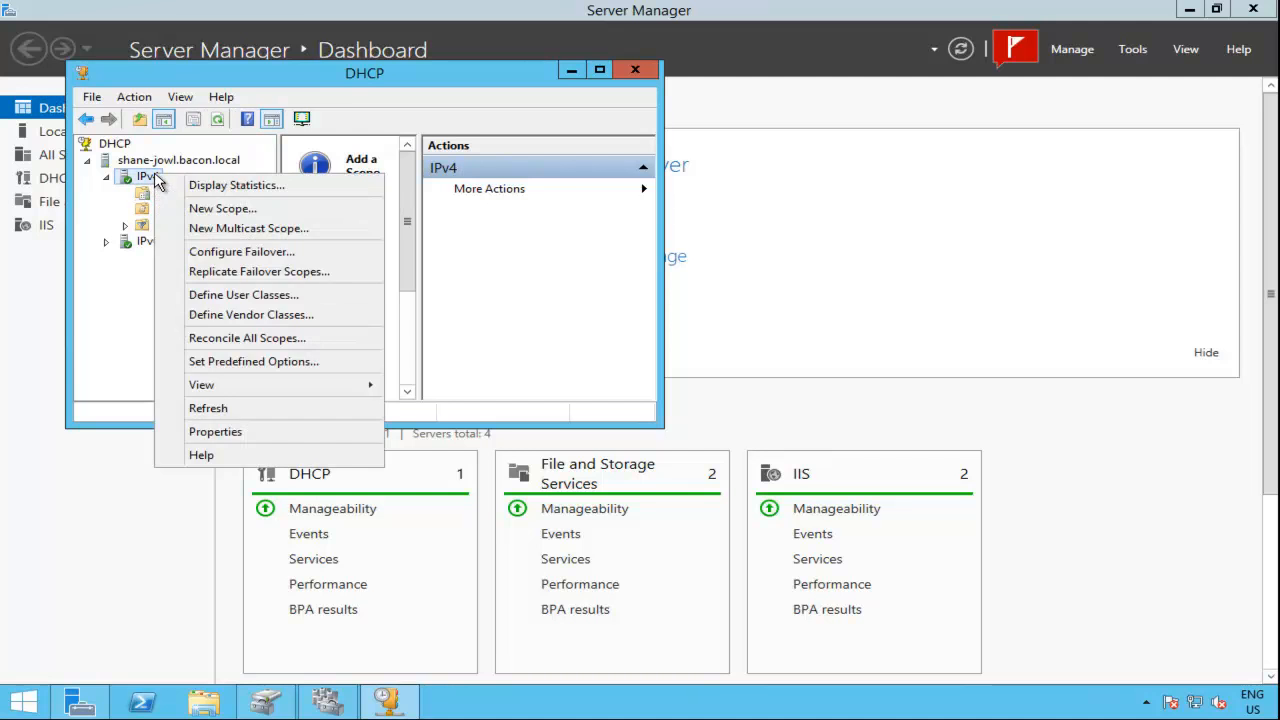
left_click(158, 162)
right_click(155, 163)
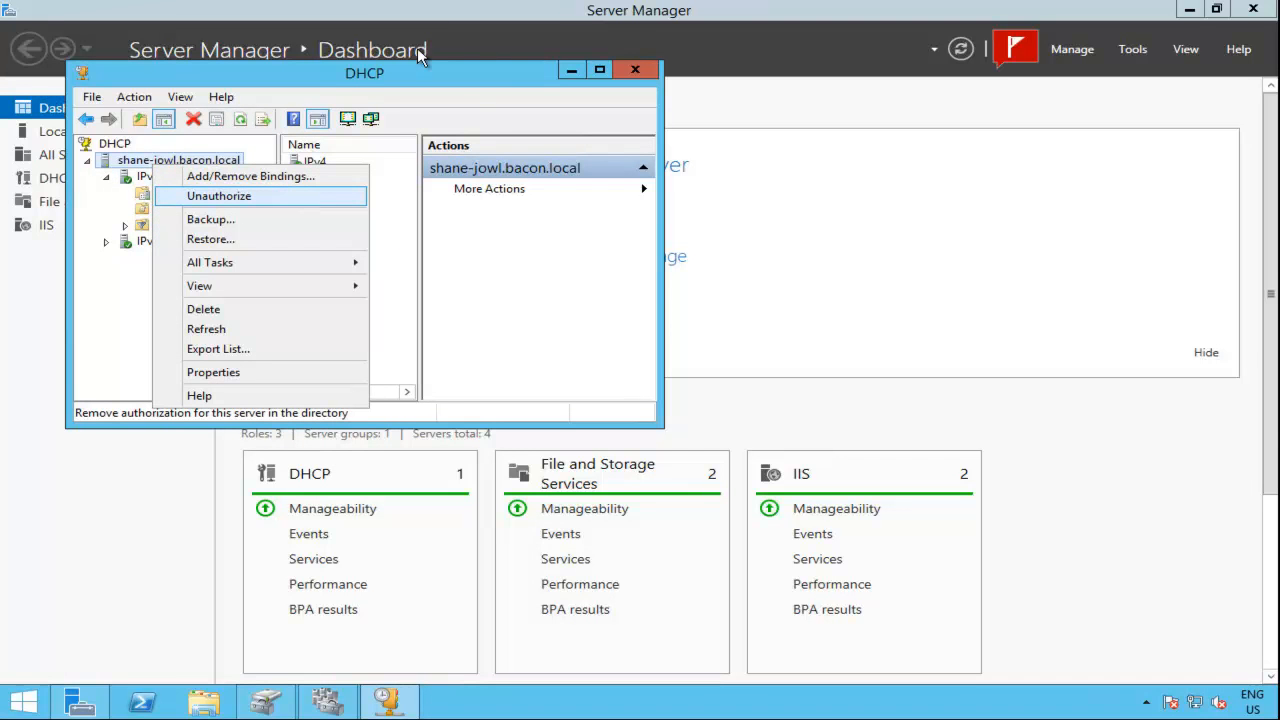
left_click(352, 239)
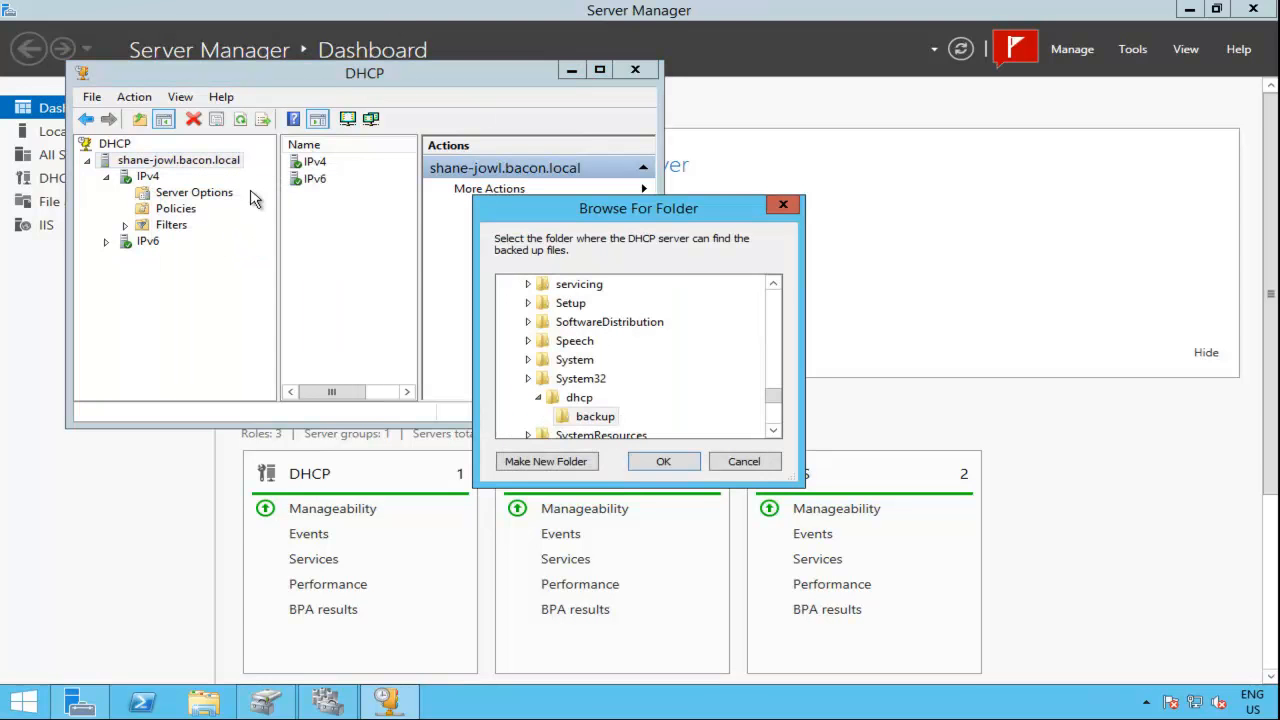
left_click(747, 461)
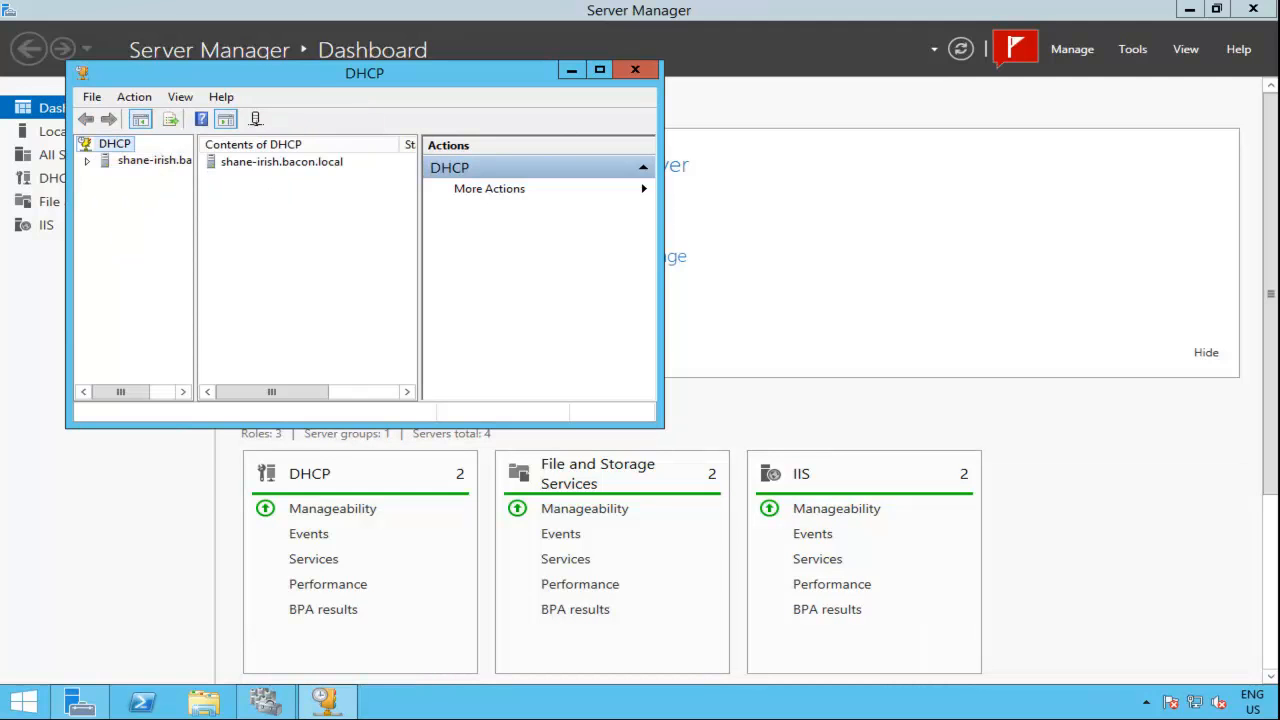
Step: On shane-irish, expand the DHCP server, check its authorization option without changing it, and open its IPv4 node
left_click(118, 162)
left_click(89, 163)
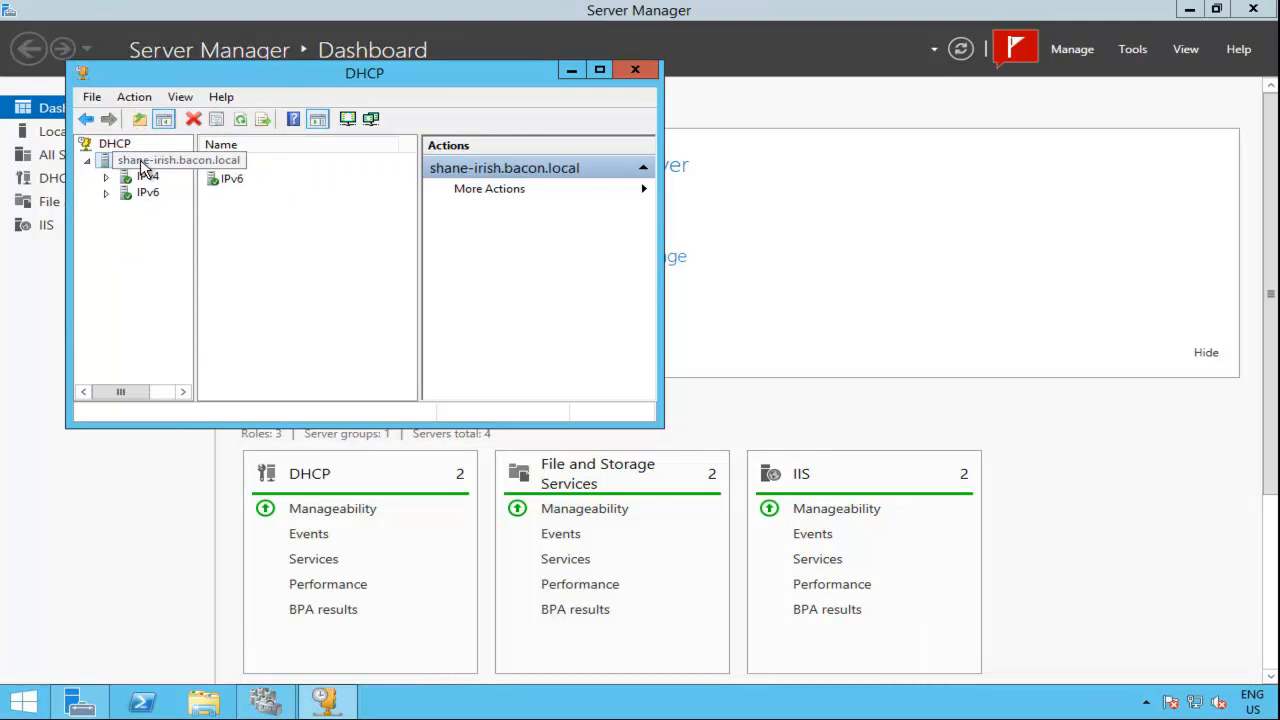
right_click(142, 161)
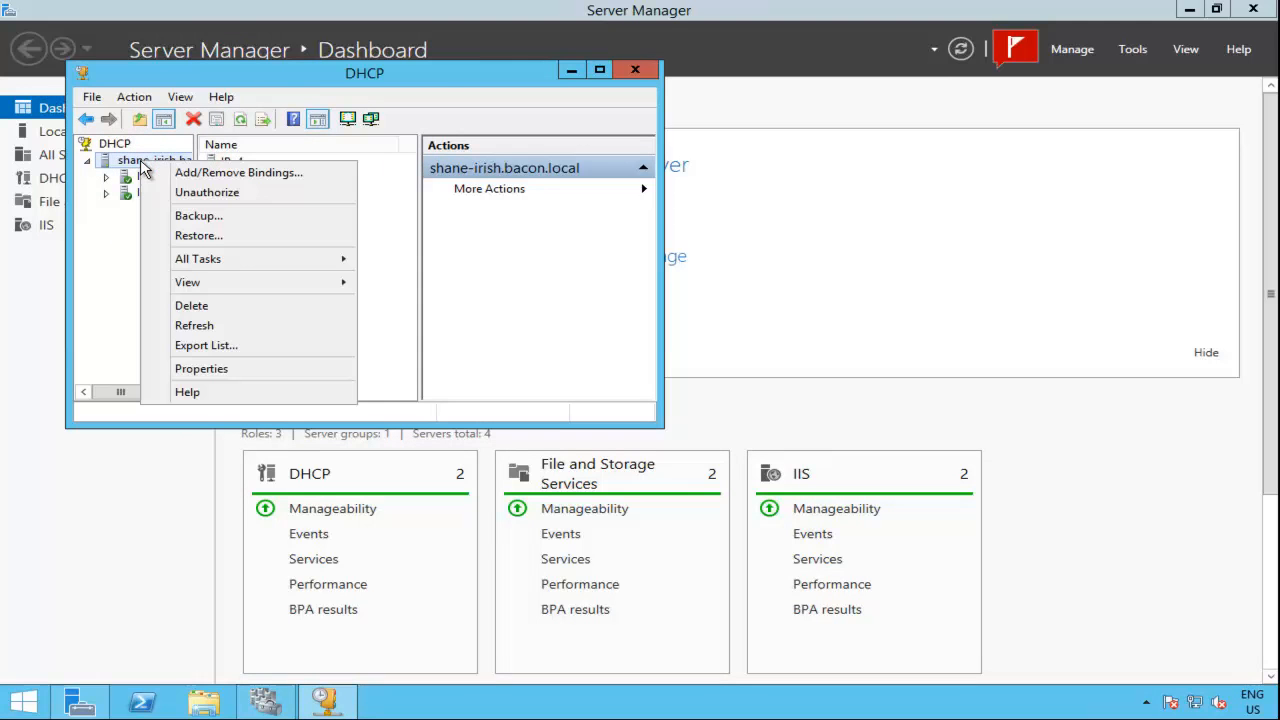
left_click(512, 287)
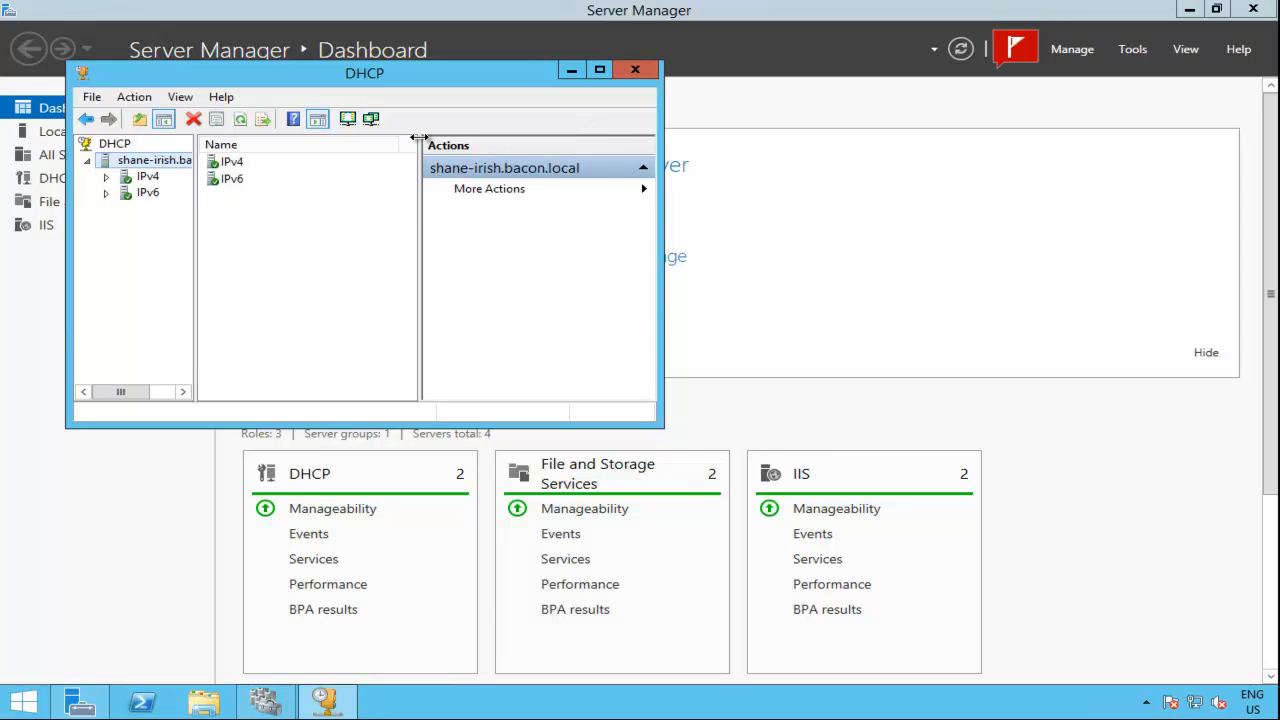
double_click(141, 177)
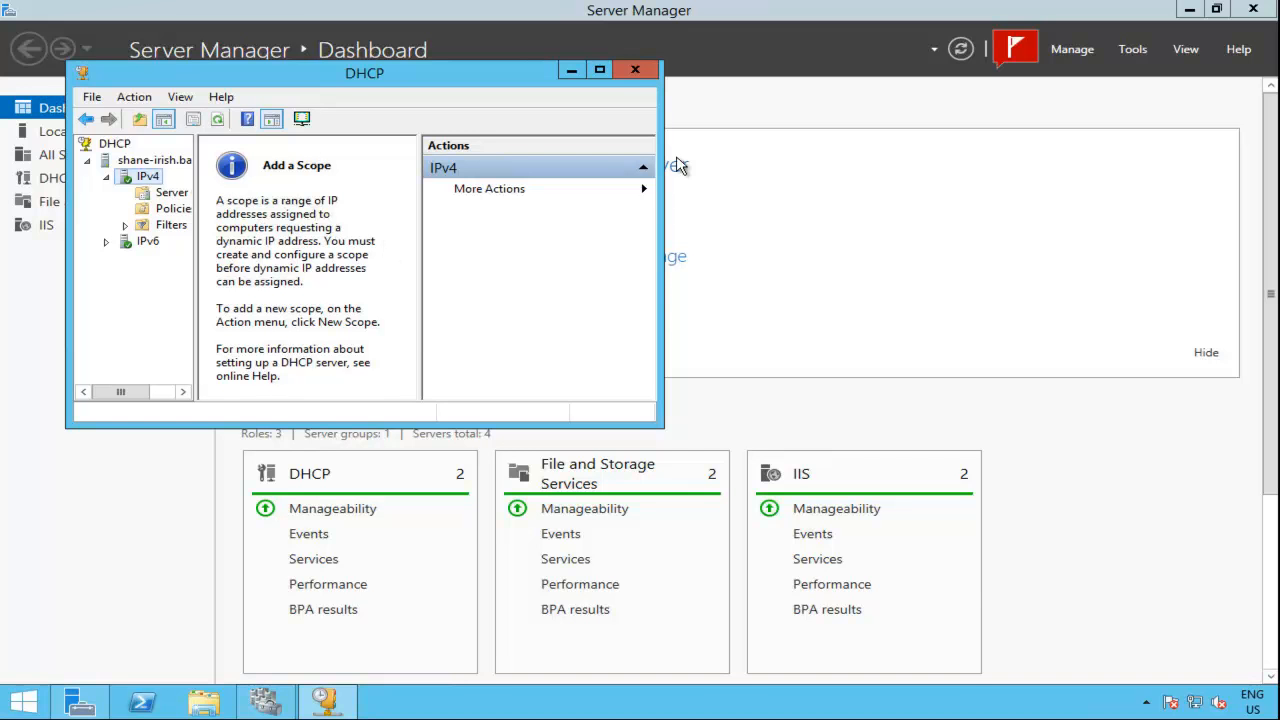
Step: Close the DHCP consoles on both nodes and switch to Failover Cluster Manager on shane-jowl
left_click(632, 72)
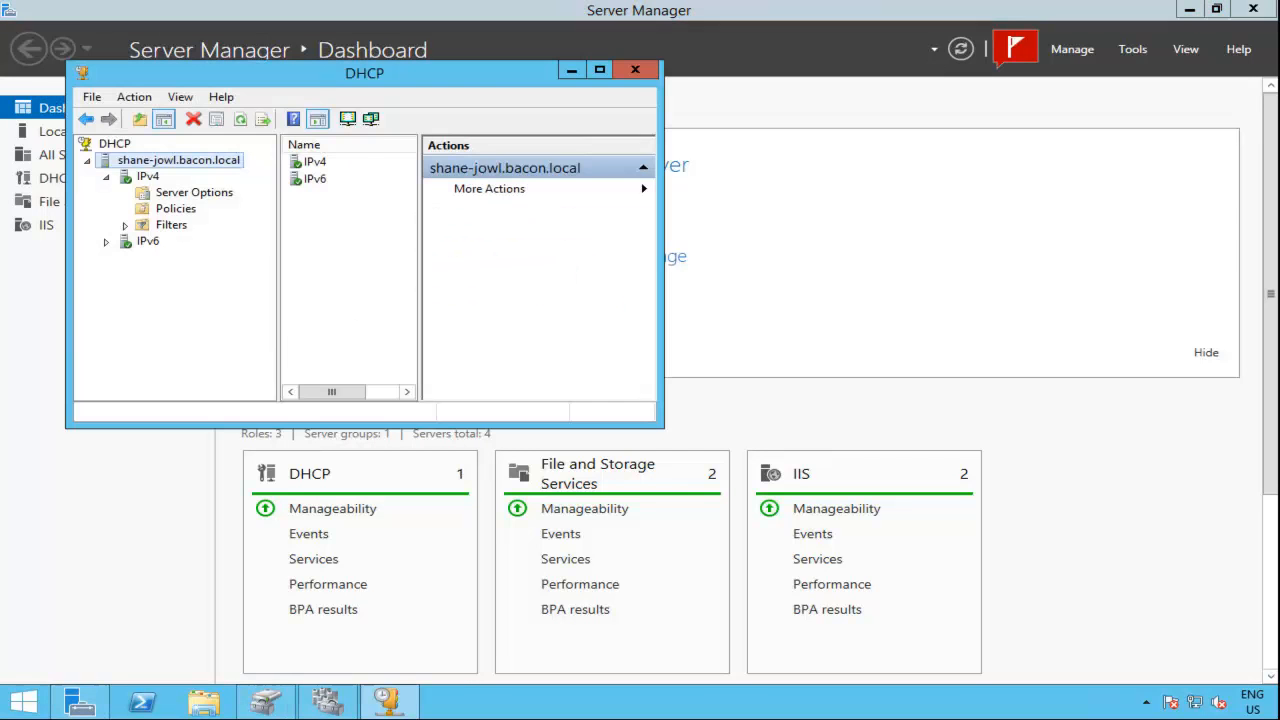
left_click(645, 78)
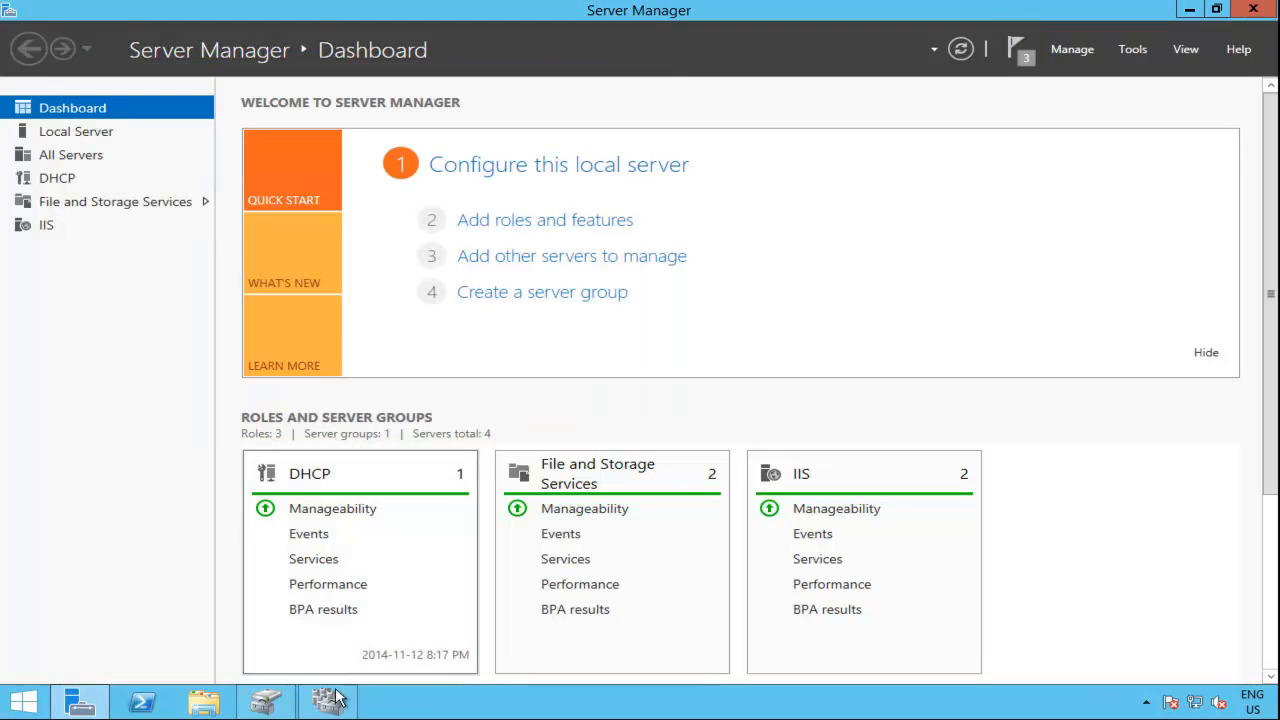
left_click(262, 704)
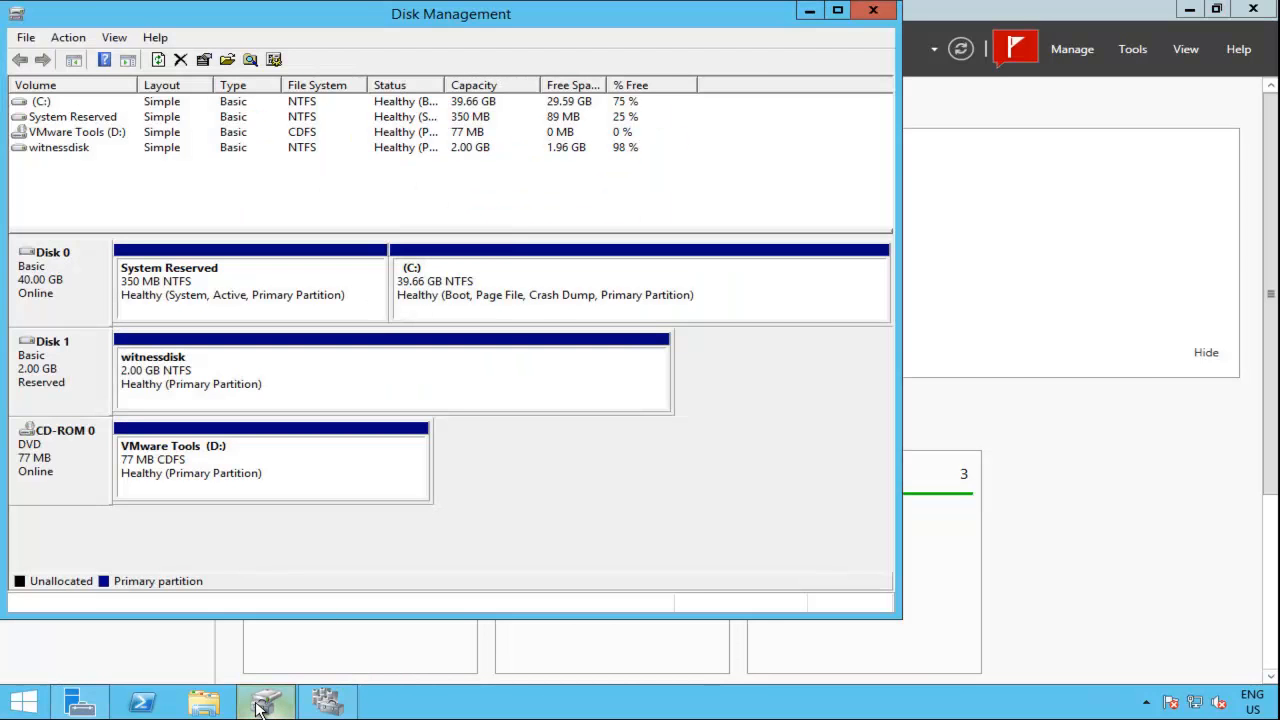
left_click(327, 700)
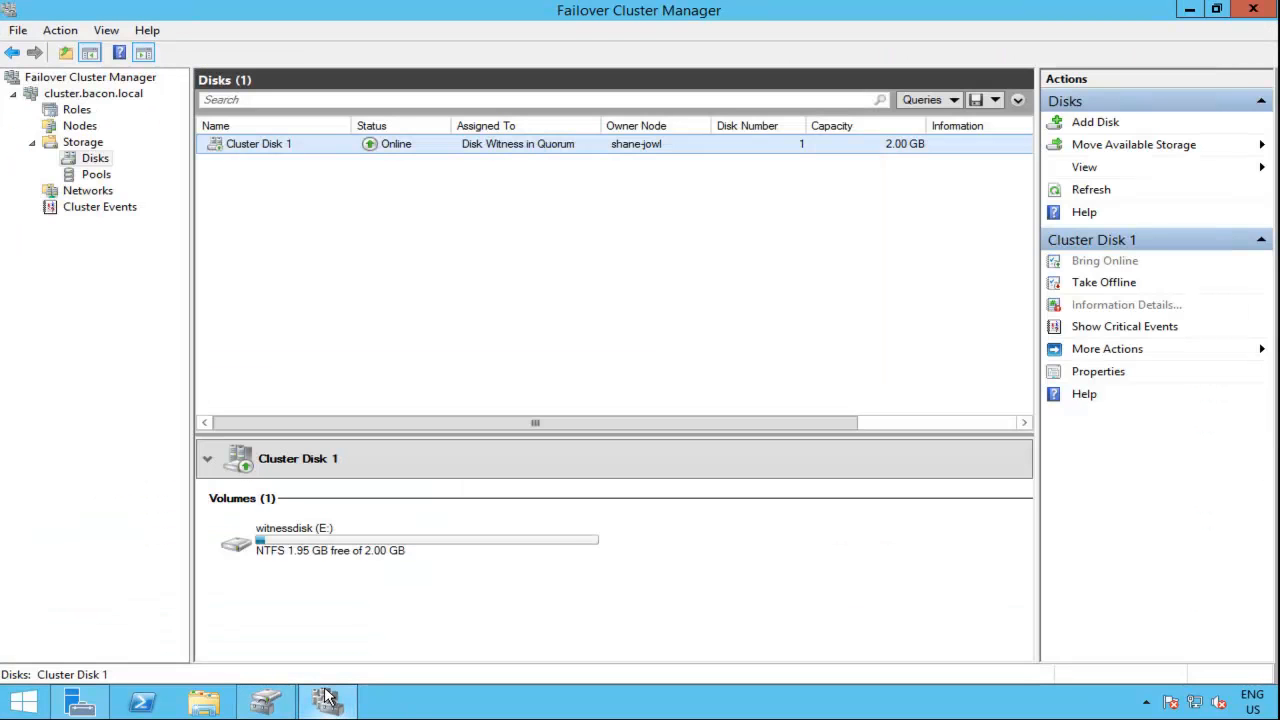
Step: Start configuring a high-availability role on cluster.bacon.local and select DHCP Server as the role
left_click(80, 113)
right_click(84, 116)
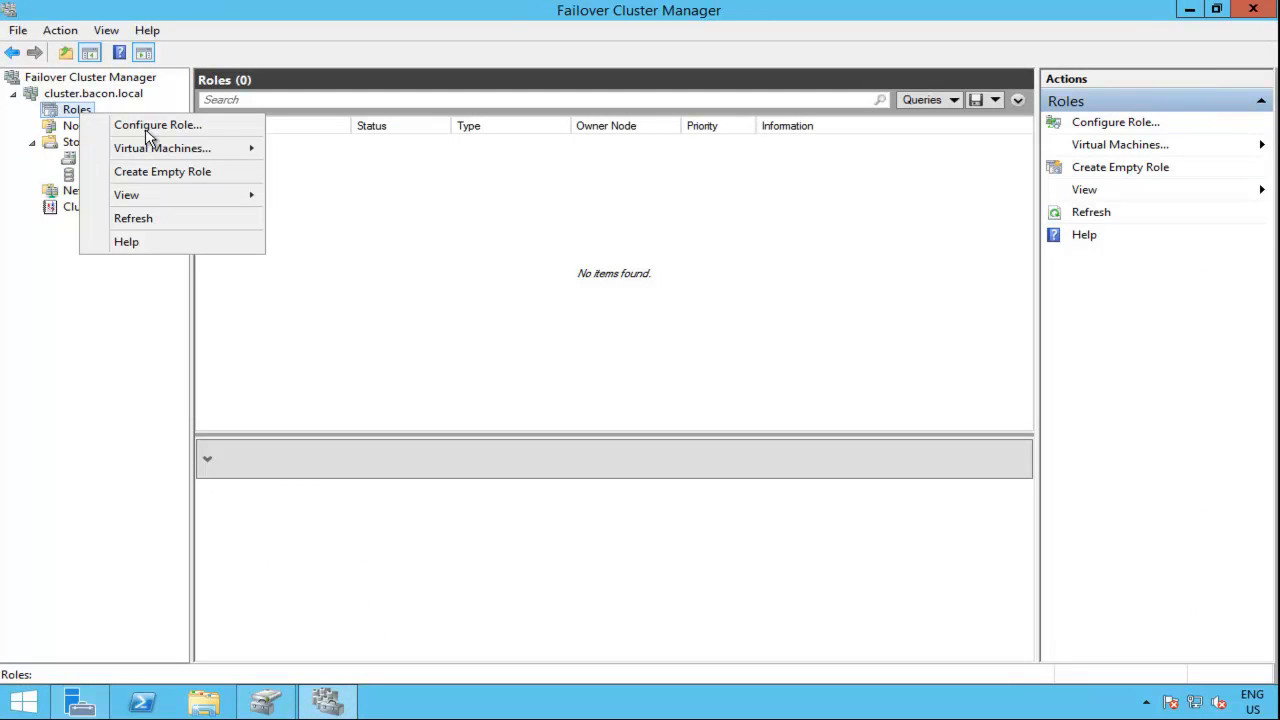
left_click(222, 135)
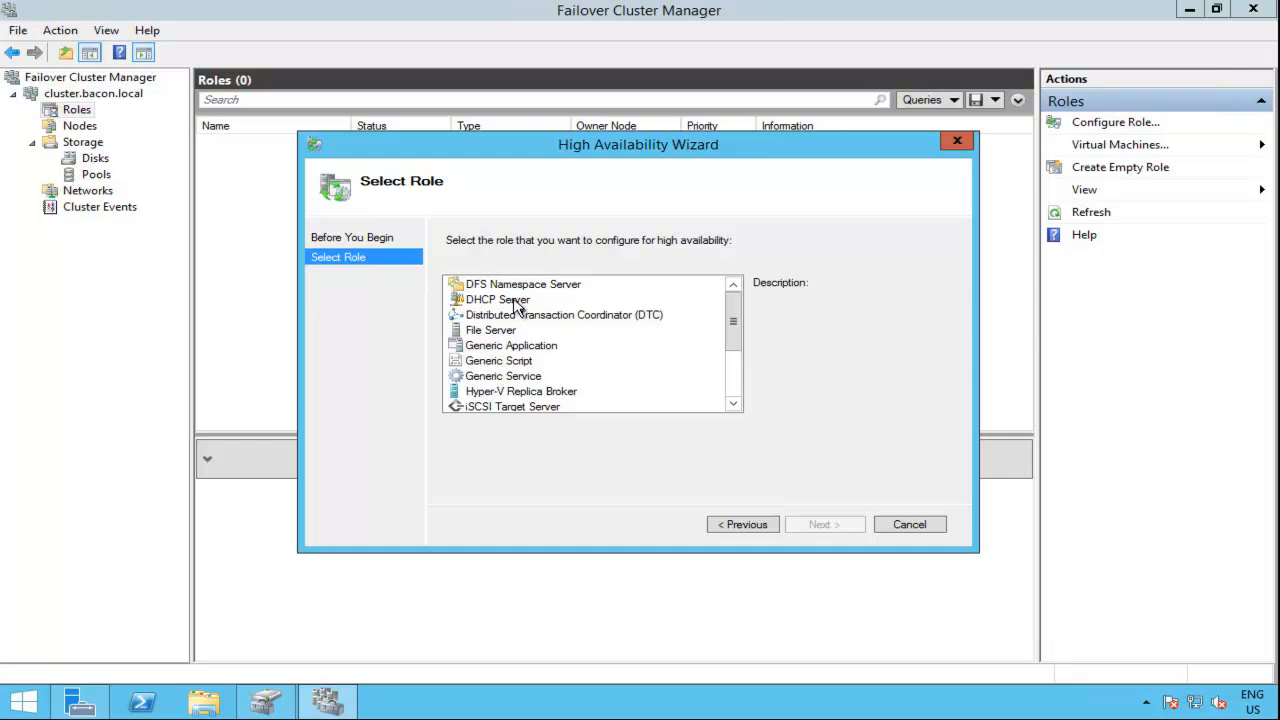
left_click(514, 302)
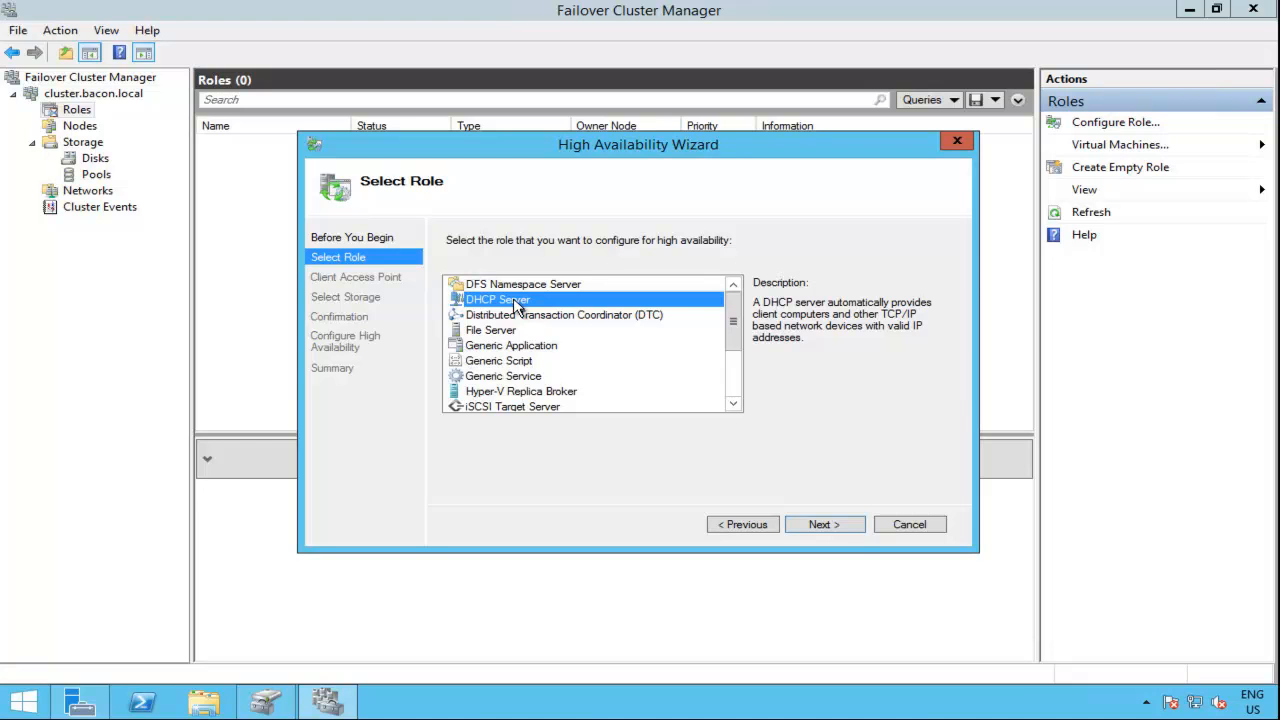
Step: Cancel the high-availability role configuration and unlock the iSCSI target server shane-american with the account password
left_click(925, 528)
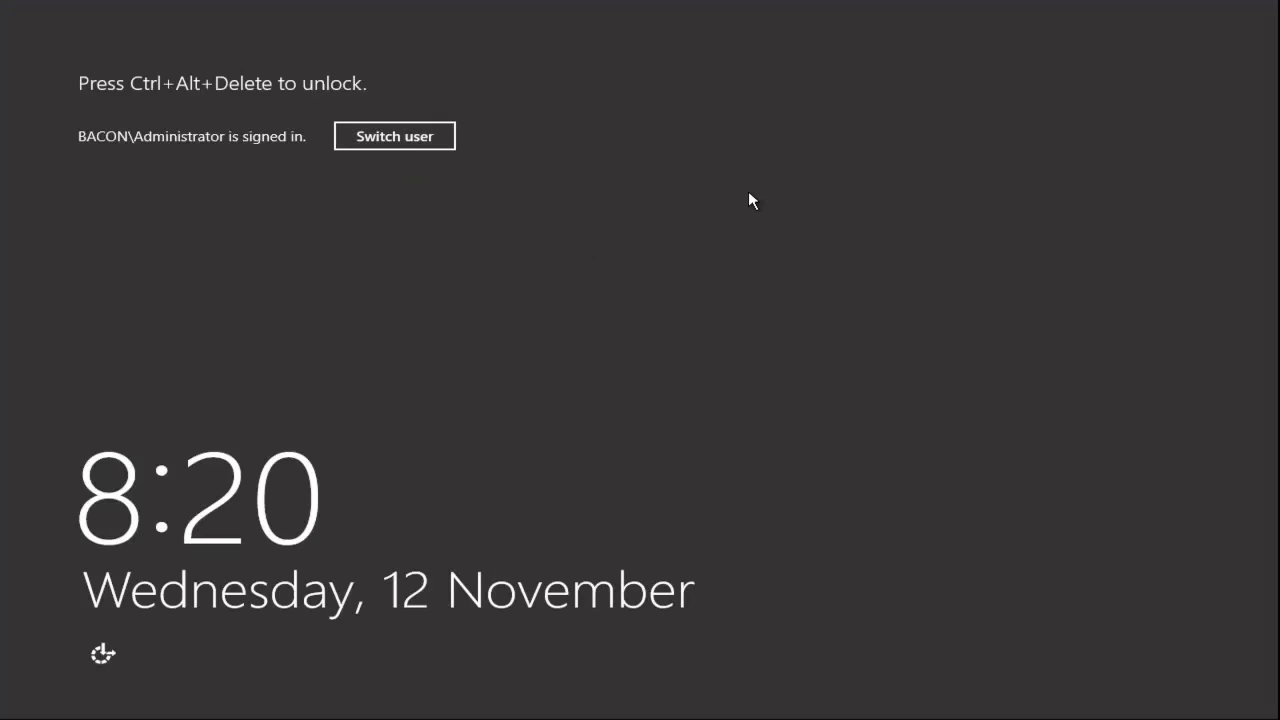
key("ctrl+alt+Delete")
type("P@ssw0rd")
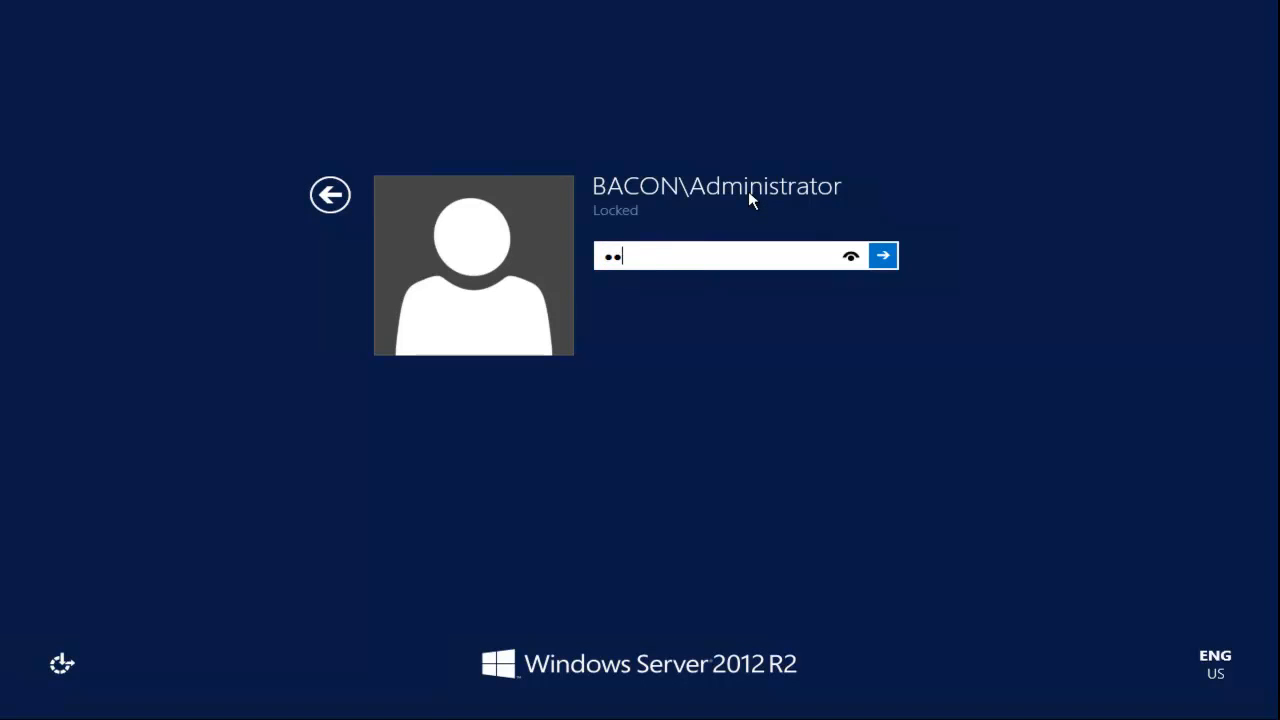
key("Return")
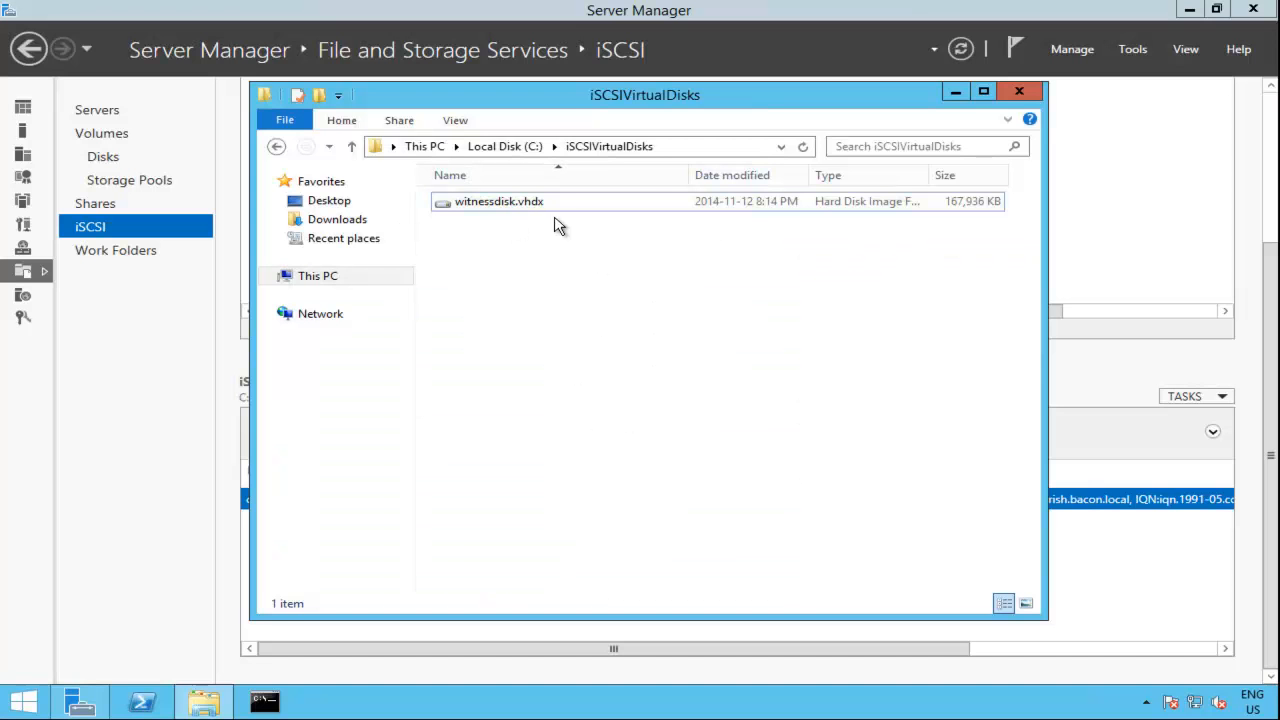
Step: Start a new iSCSI virtual disk on shane-american, stored on volume C:, and name it dhcpcluster
left_click(138, 382)
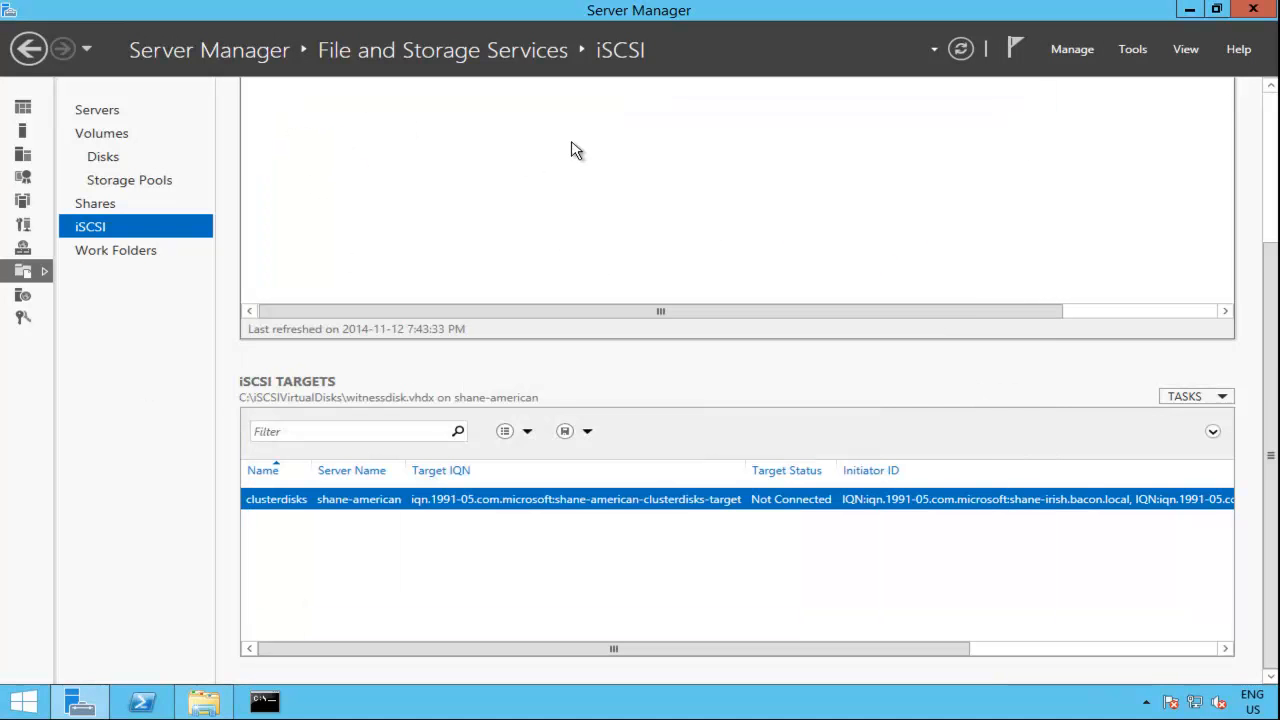
left_click_drag(1273, 356, 1275, 88)
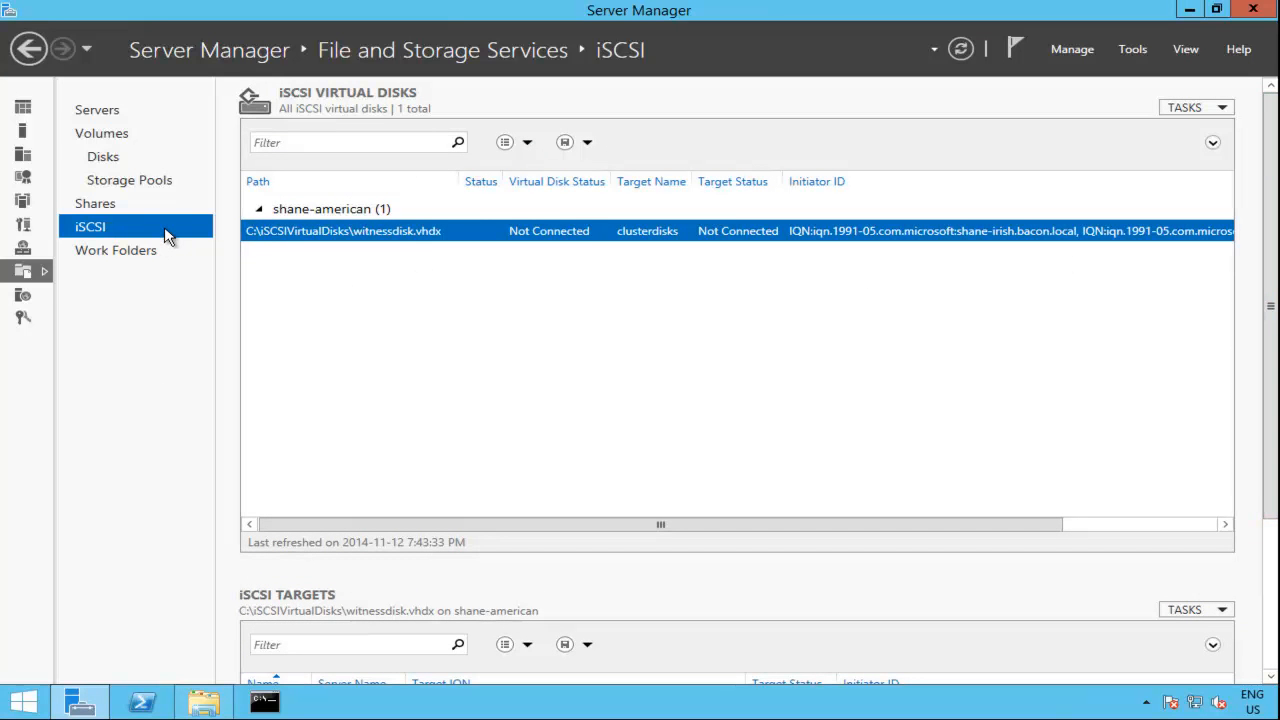
right_click(354, 306)
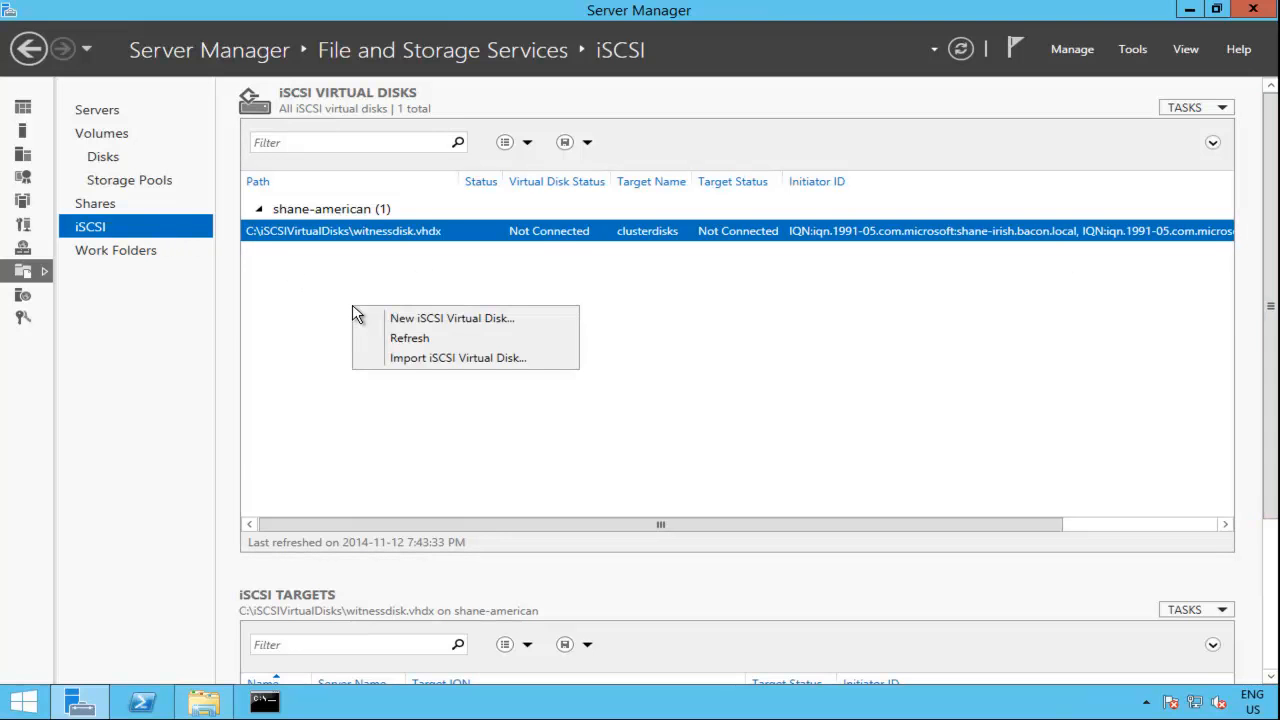
left_click(511, 320)
left_click_drag(583, 163, 632, 85)
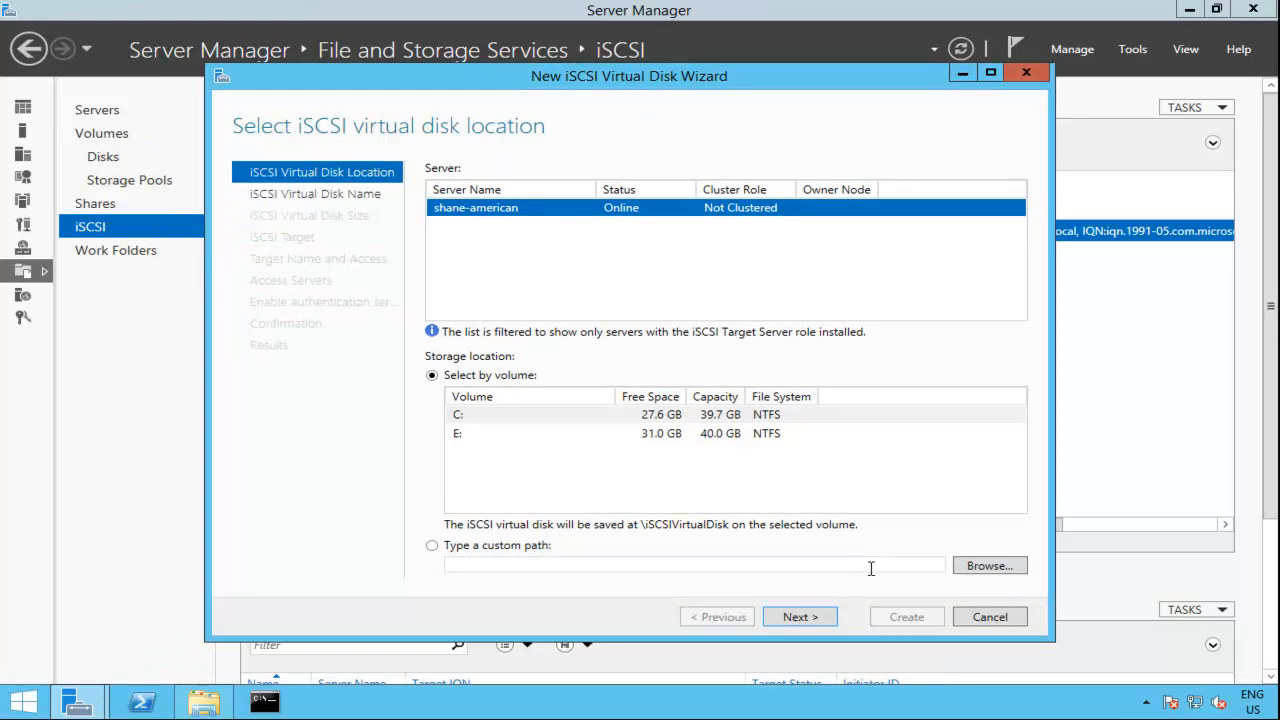
left_click(810, 615)
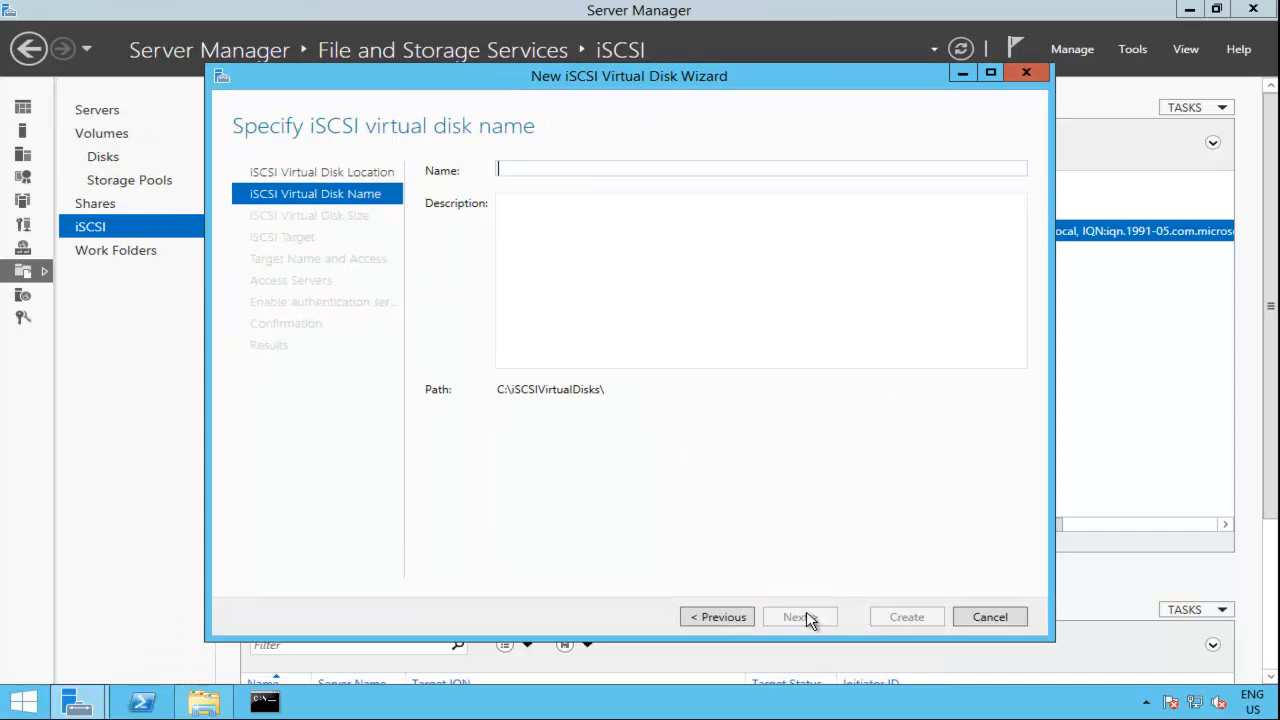
type("dhcp")
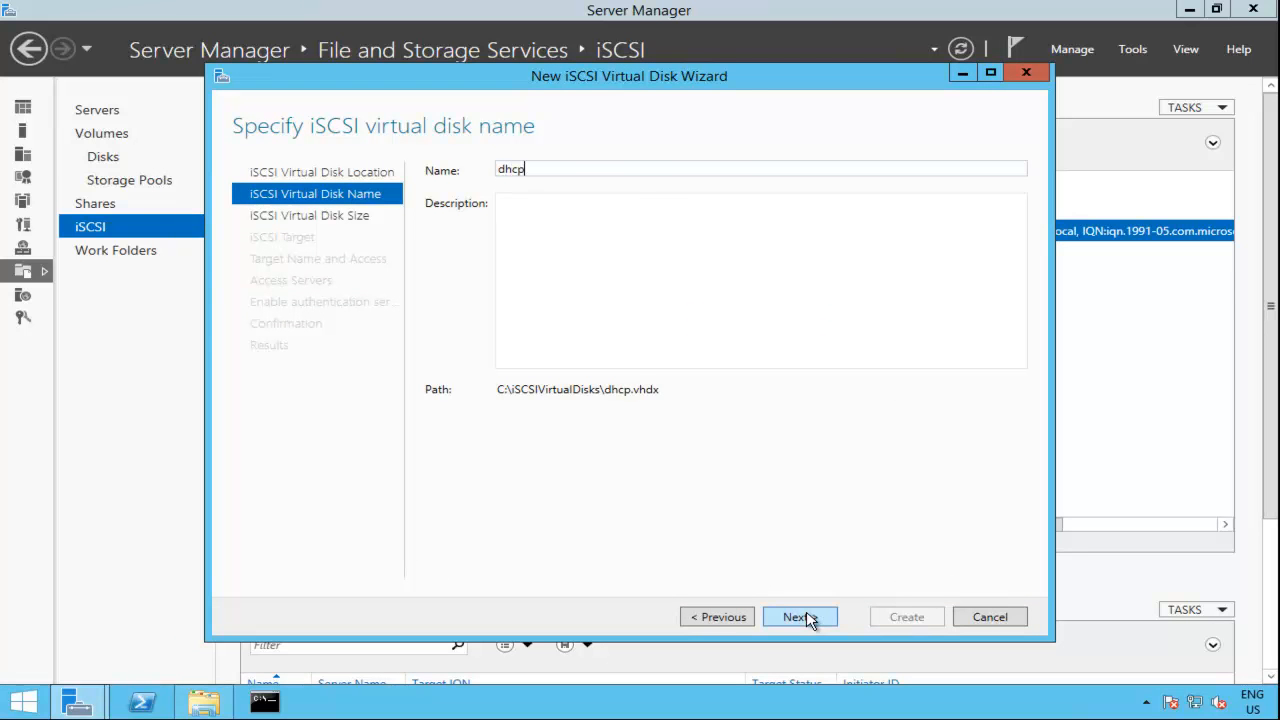
type("cluster")
left_click(802, 618)
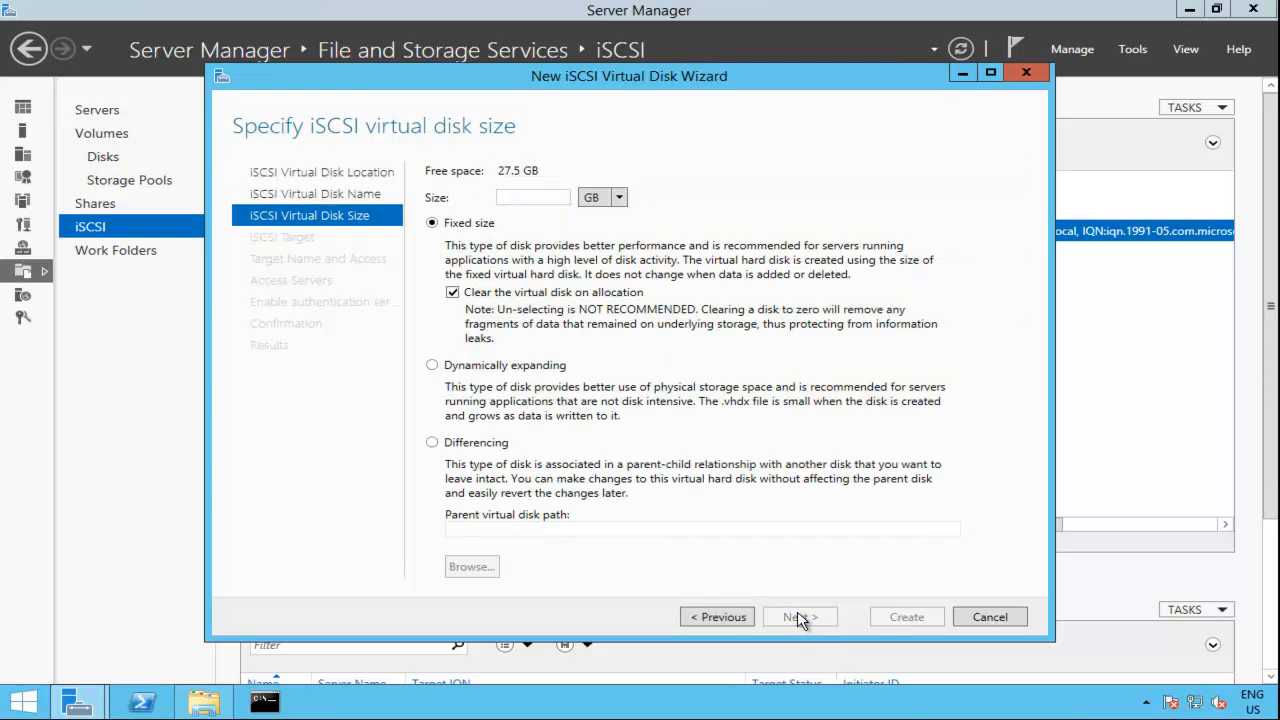
Step: Make the disk 2 GB and dynamically expanding, and create it assigned to the existing iSCSI target clusterdisks
type("2")
left_click(541, 371)
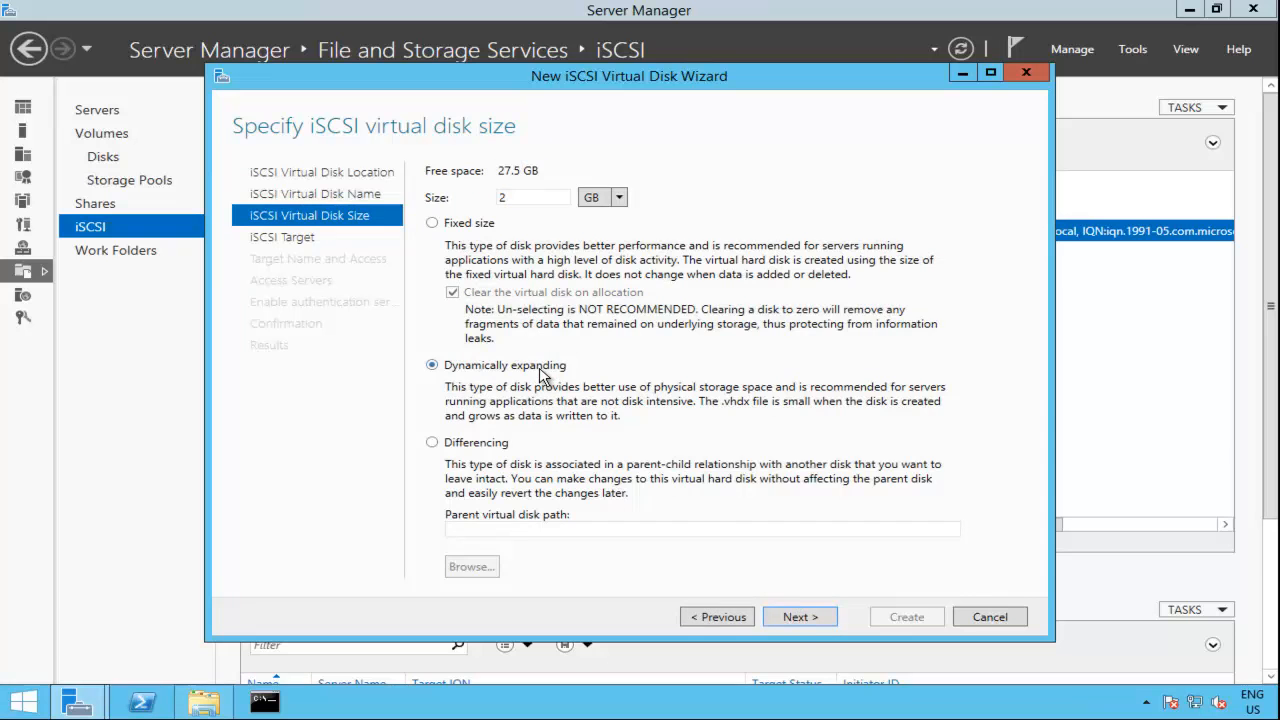
left_click(800, 618)
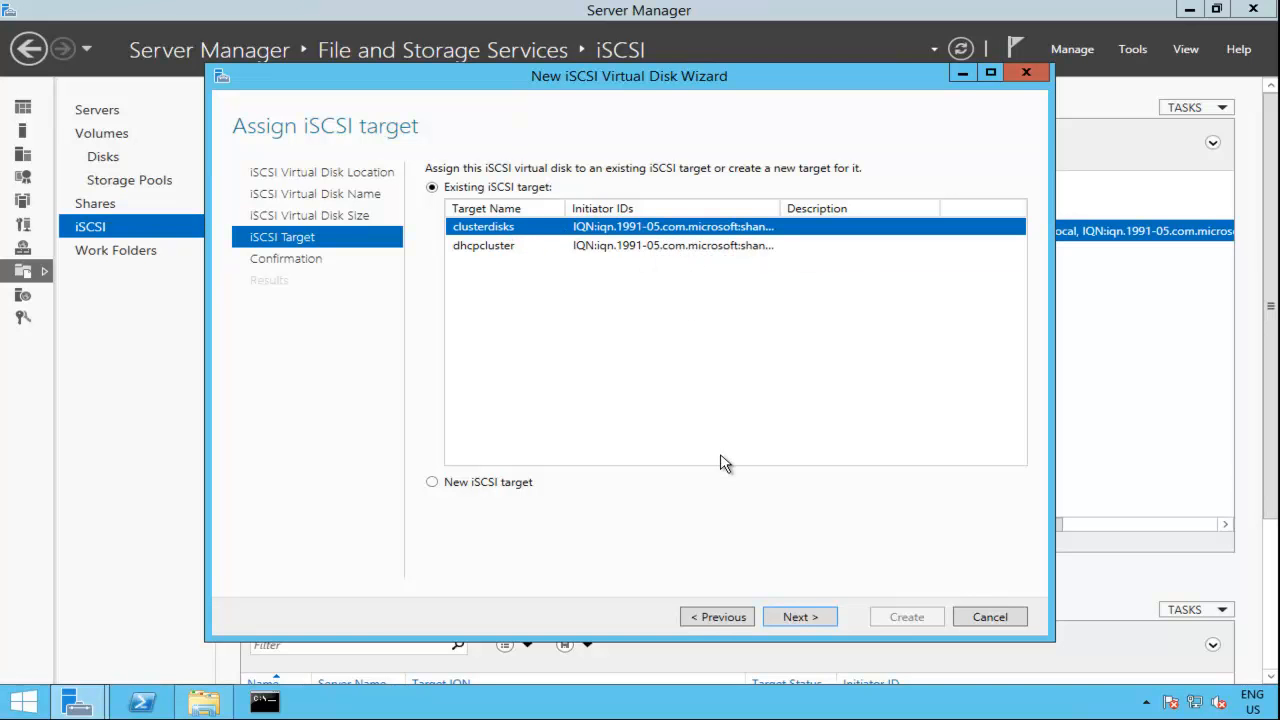
left_click(799, 617)
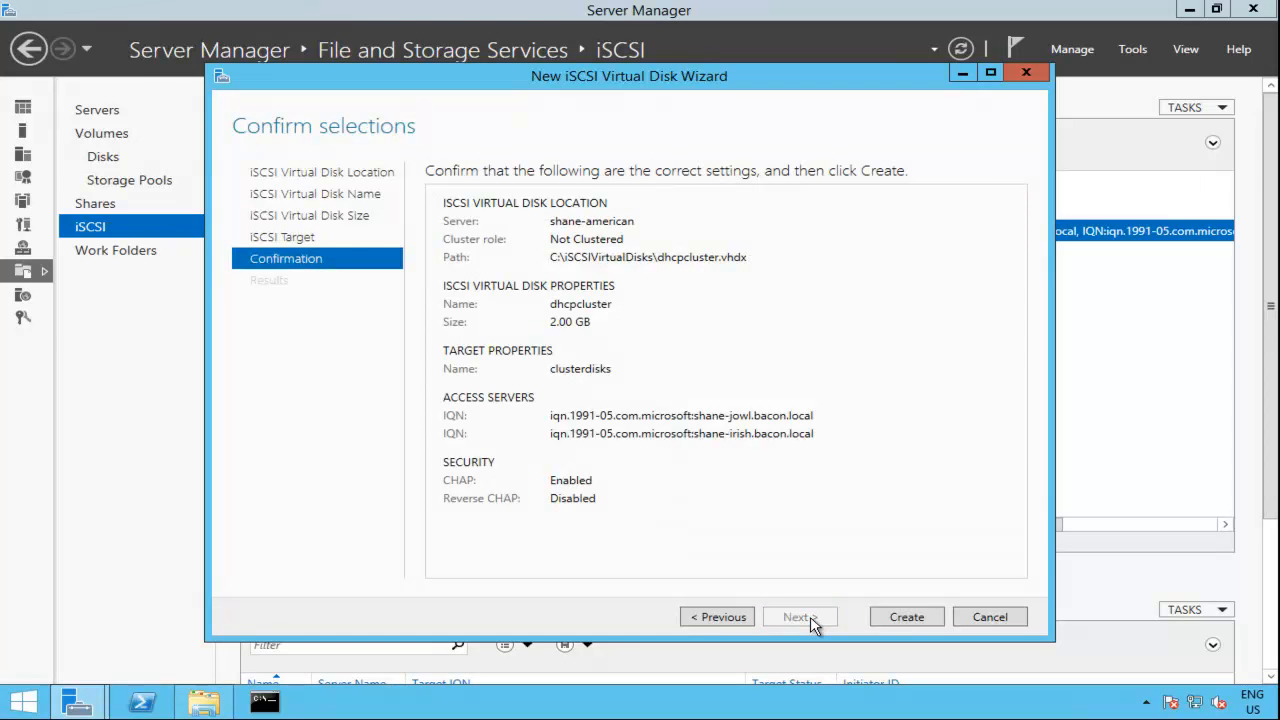
left_click(906, 617)
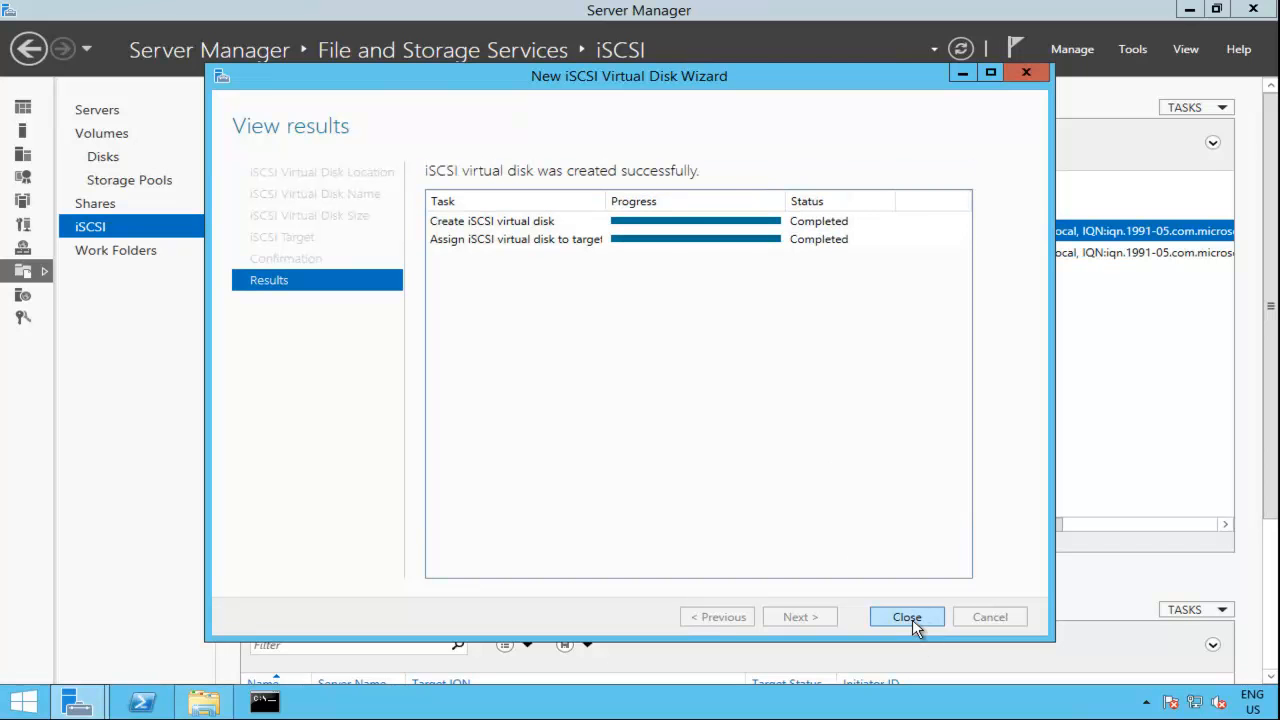
left_click(913, 619)
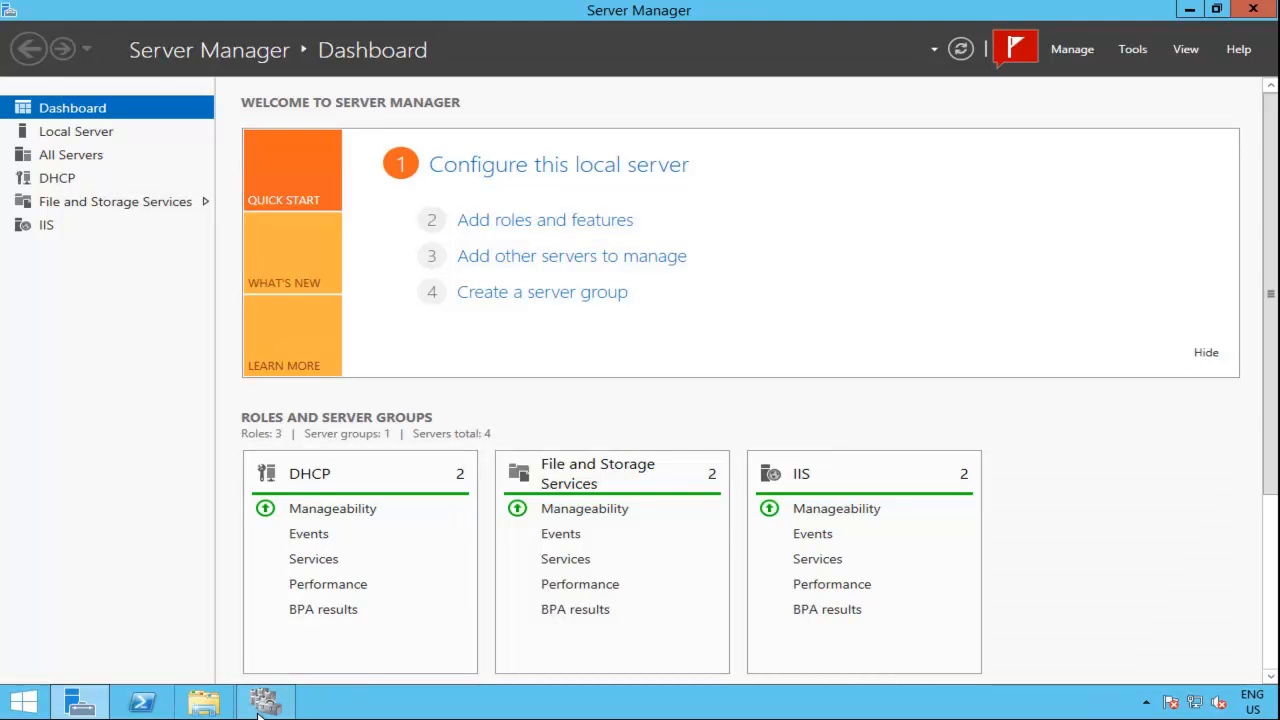
Step: Switch to Disk Management on the cluster node and bring the offline Disk 2 online
mouse_move(262, 710)
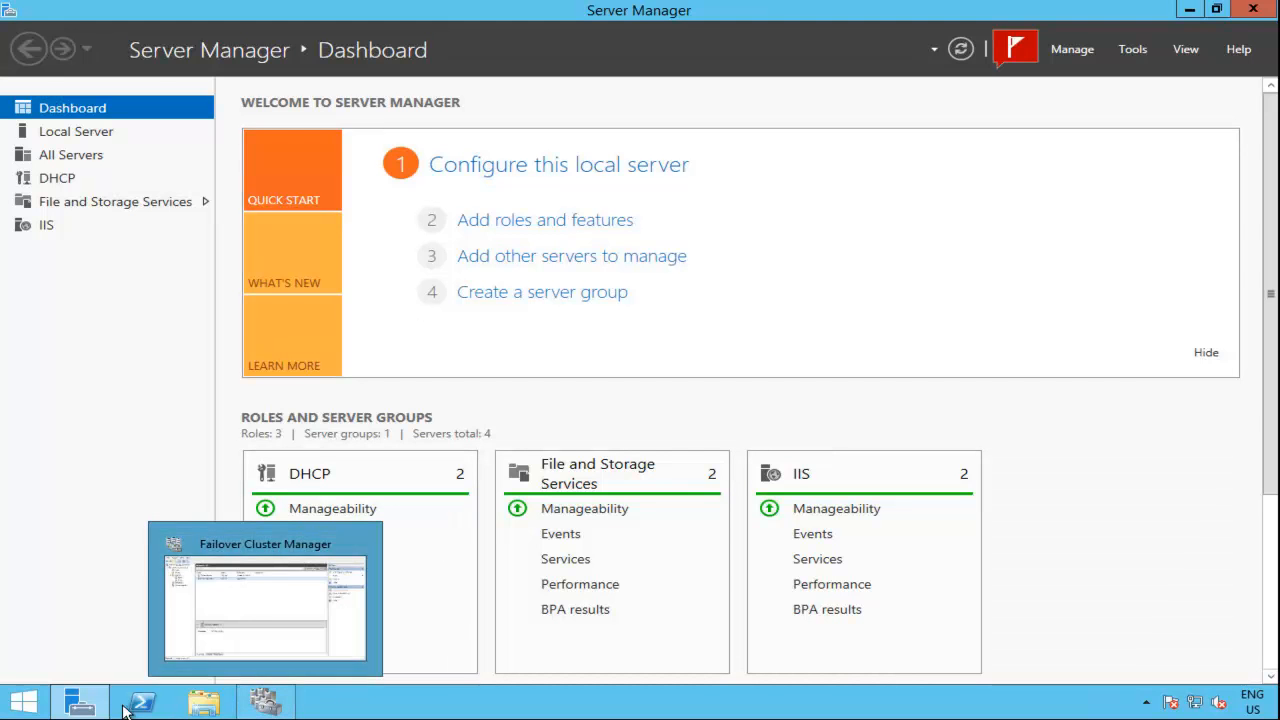
right_click(38, 707)
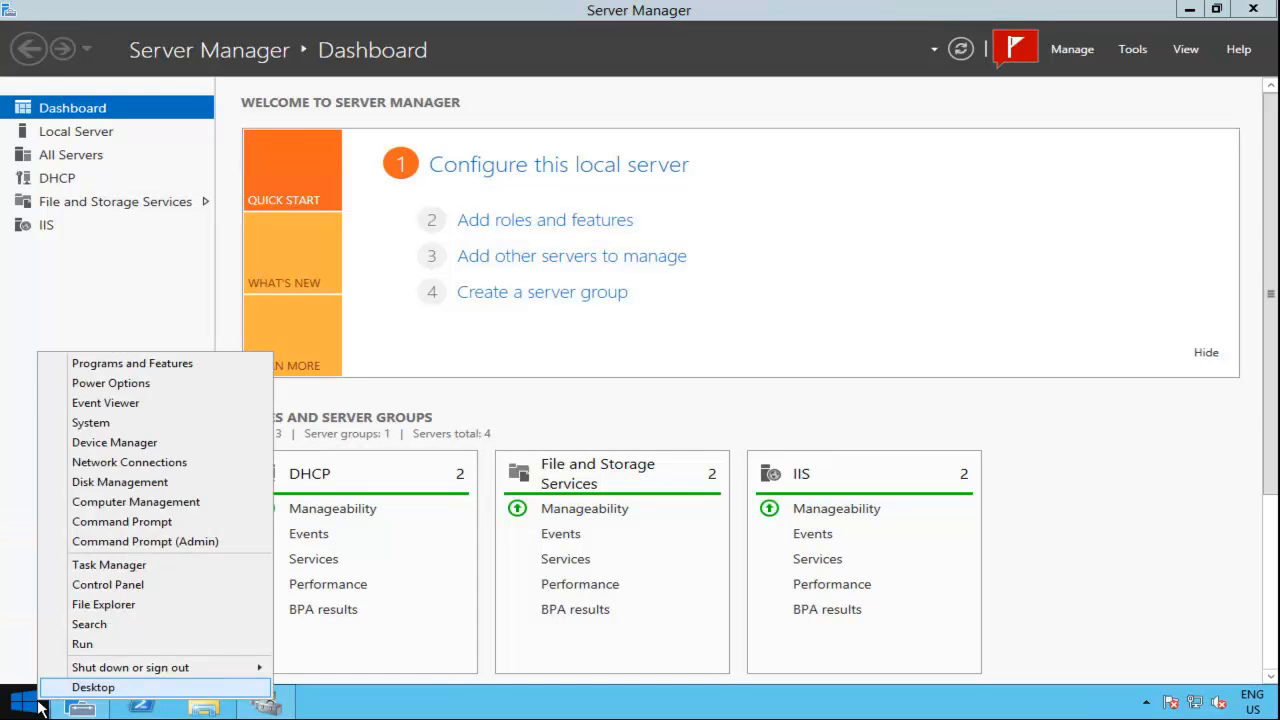
left_click(130, 488)
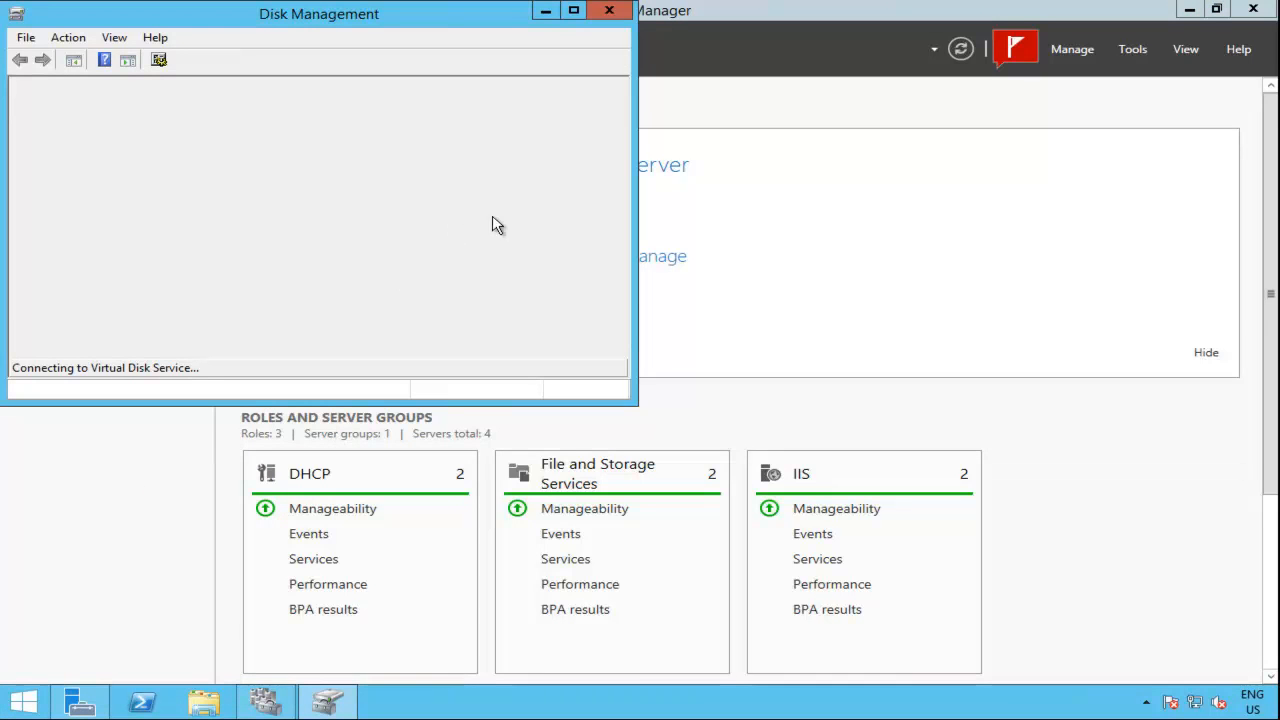
left_click(573, 10)
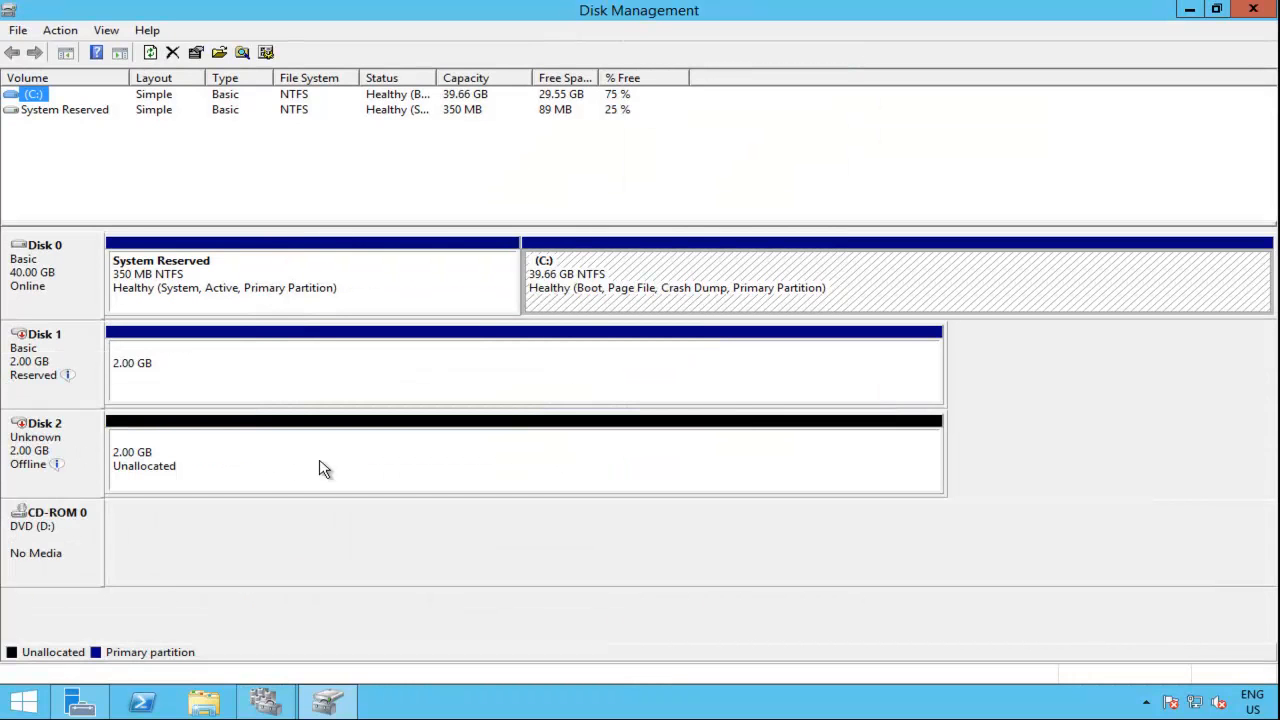
right_click(82, 450)
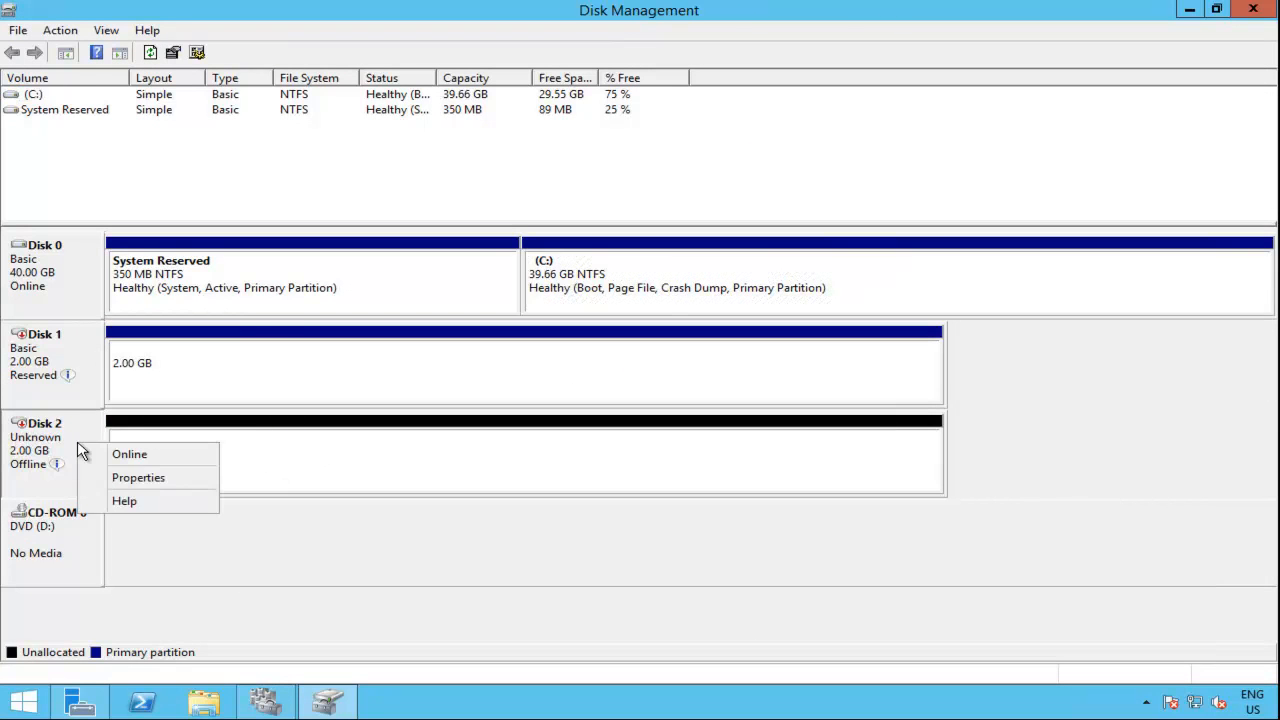
left_click(131, 456)
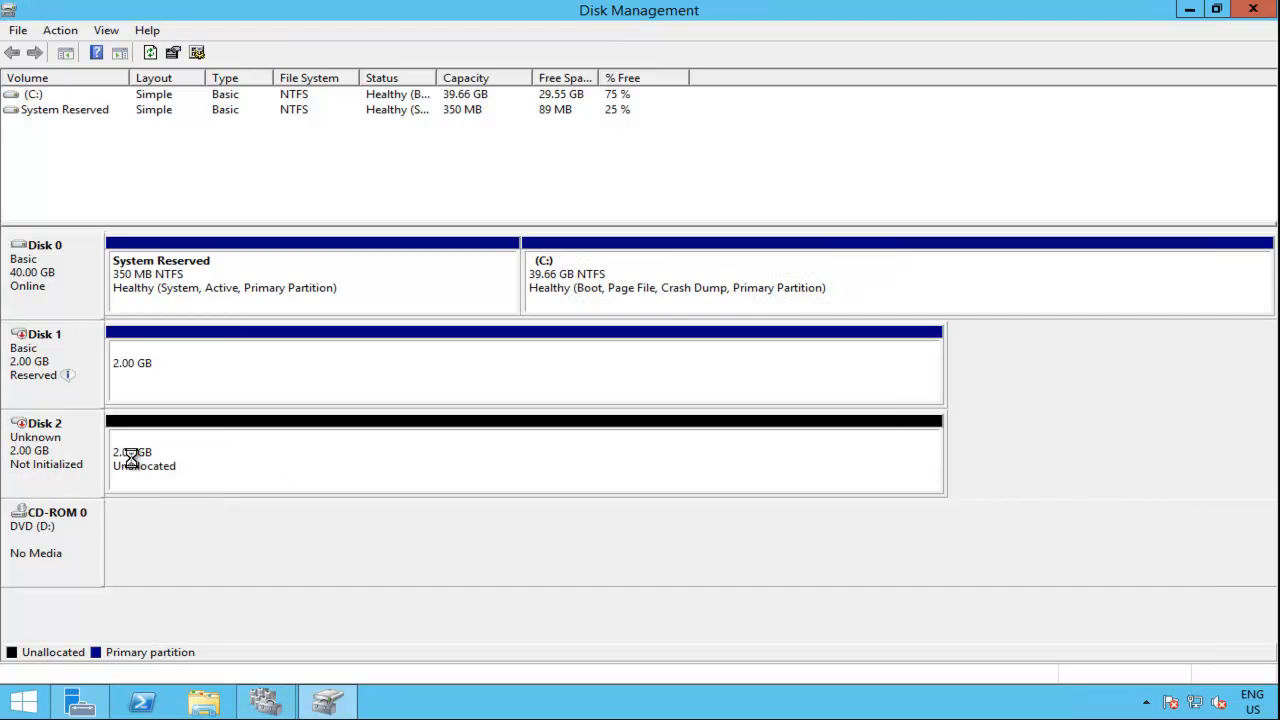
Step: Initialize Disk 2 with the MBR (Master Boot Record) partition style
right_click(82, 449)
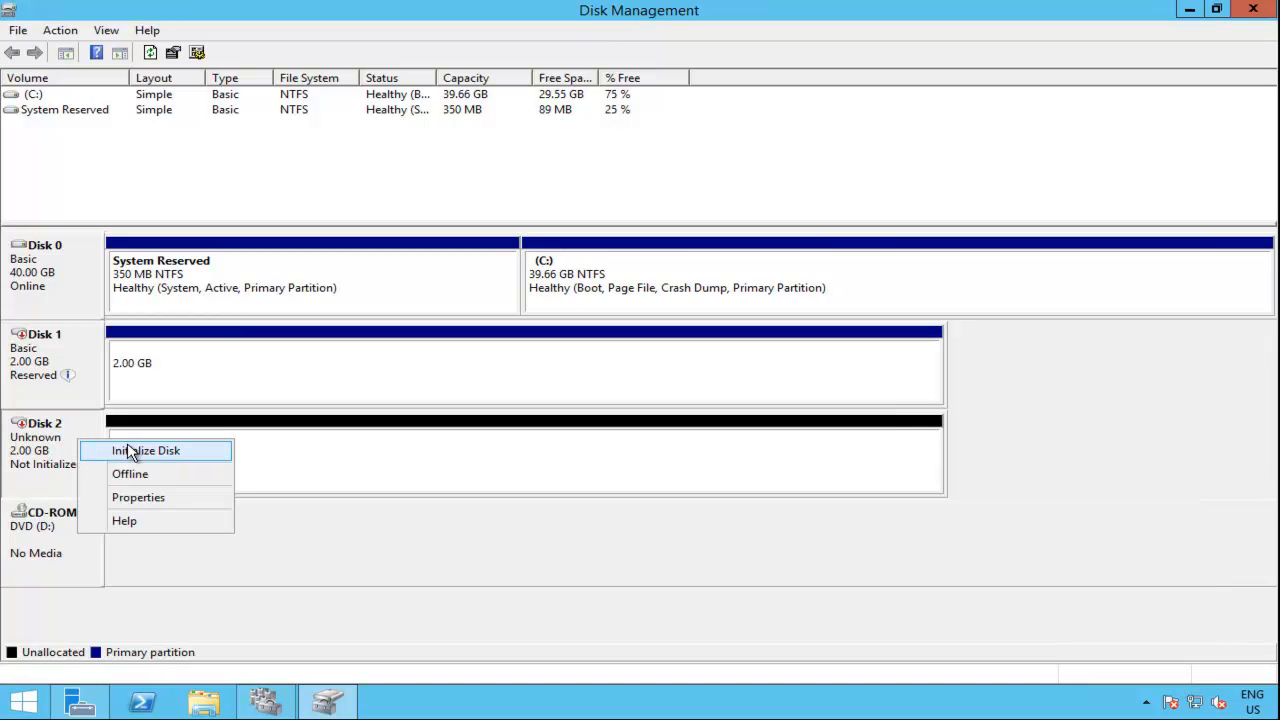
left_click(130, 451)
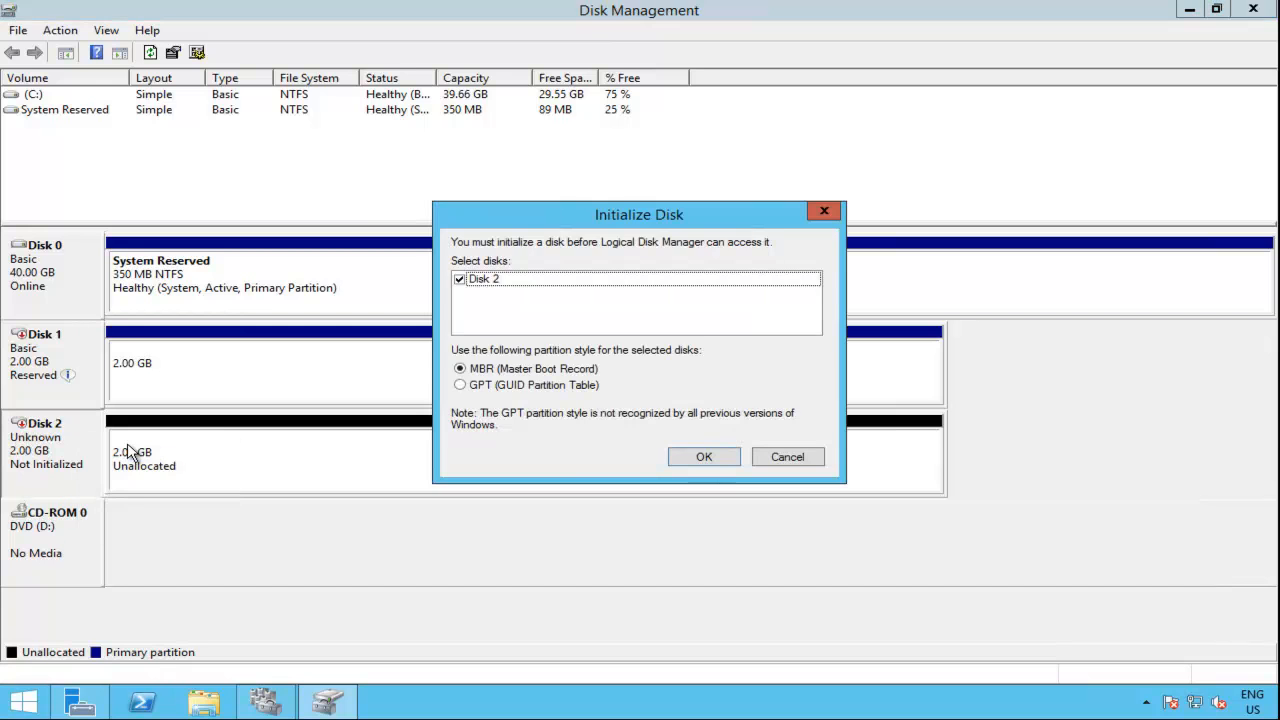
left_click(710, 458)
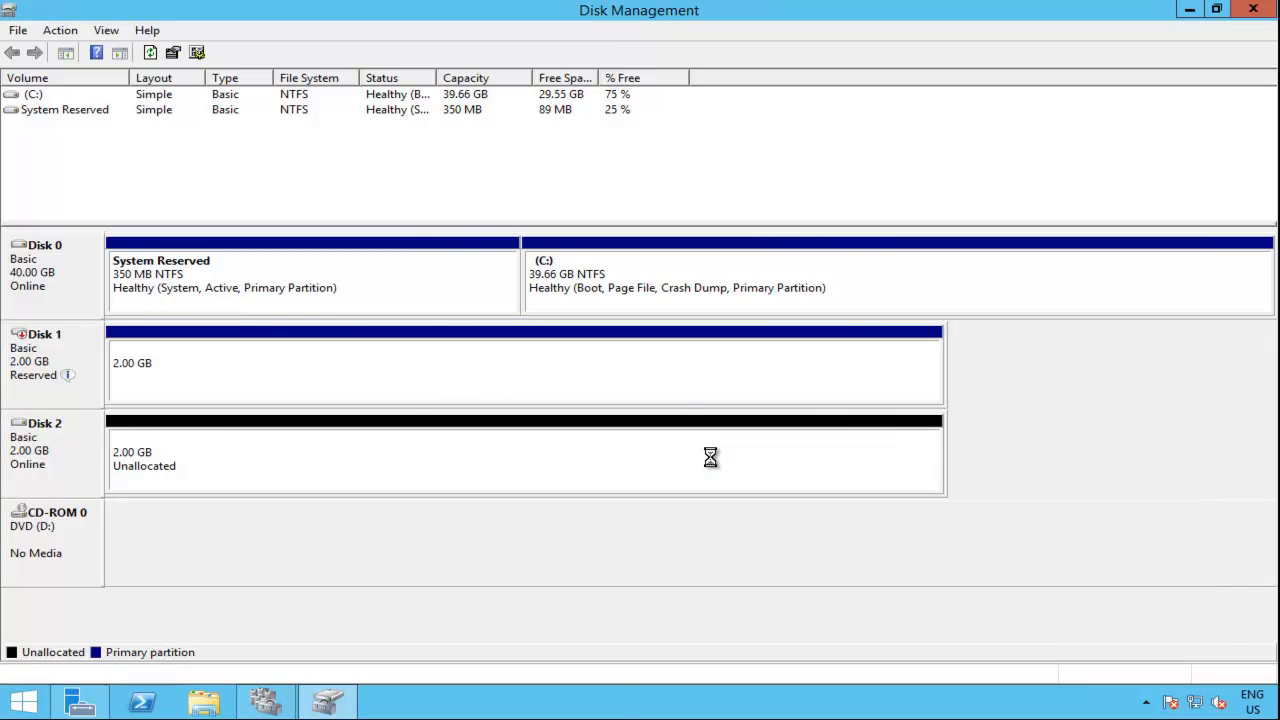
Step: Start a new simple volume on Disk 2 using the full 2045 MB and assign it drive letter F
right_click(283, 468)
left_click(356, 473)
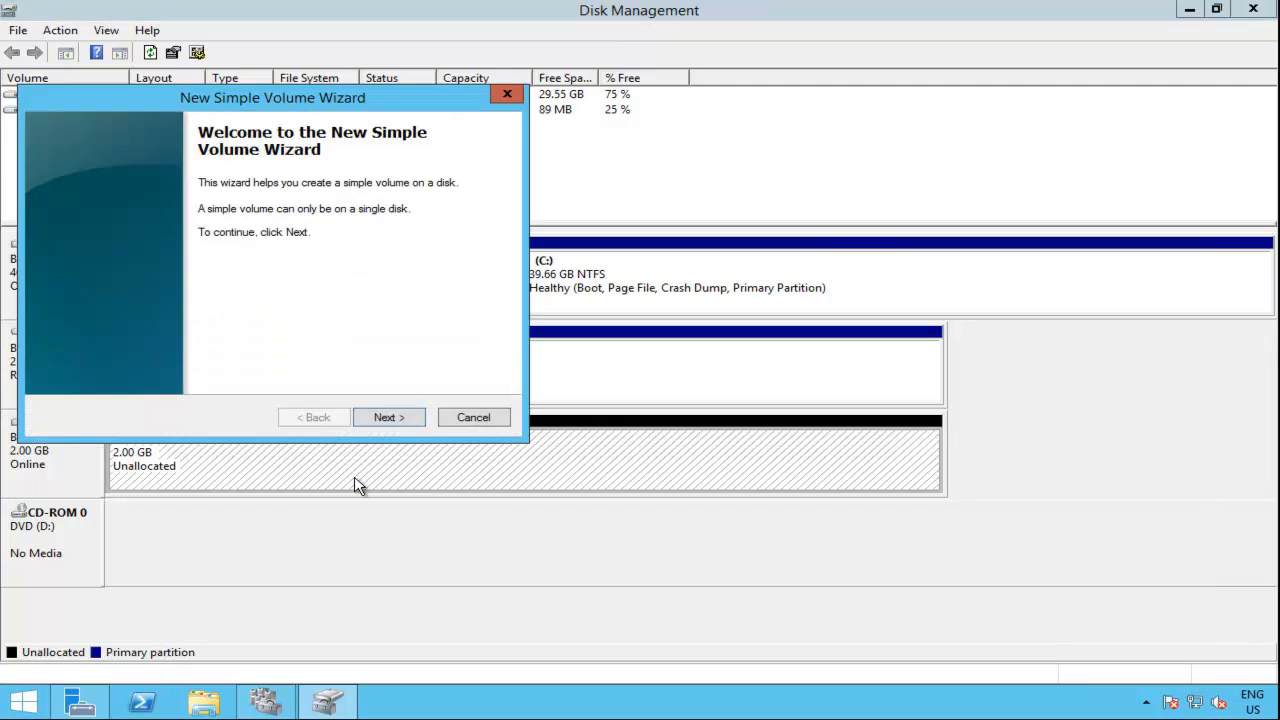
left_click(398, 424)
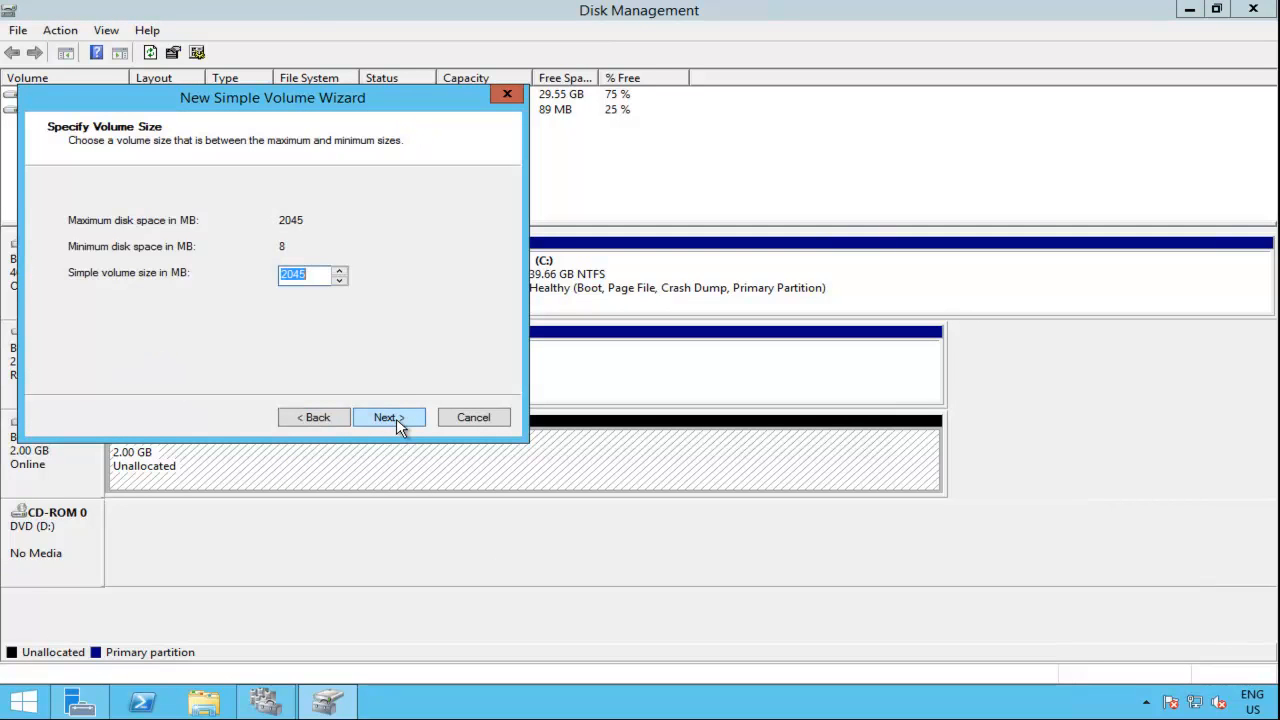
left_click(398, 424)
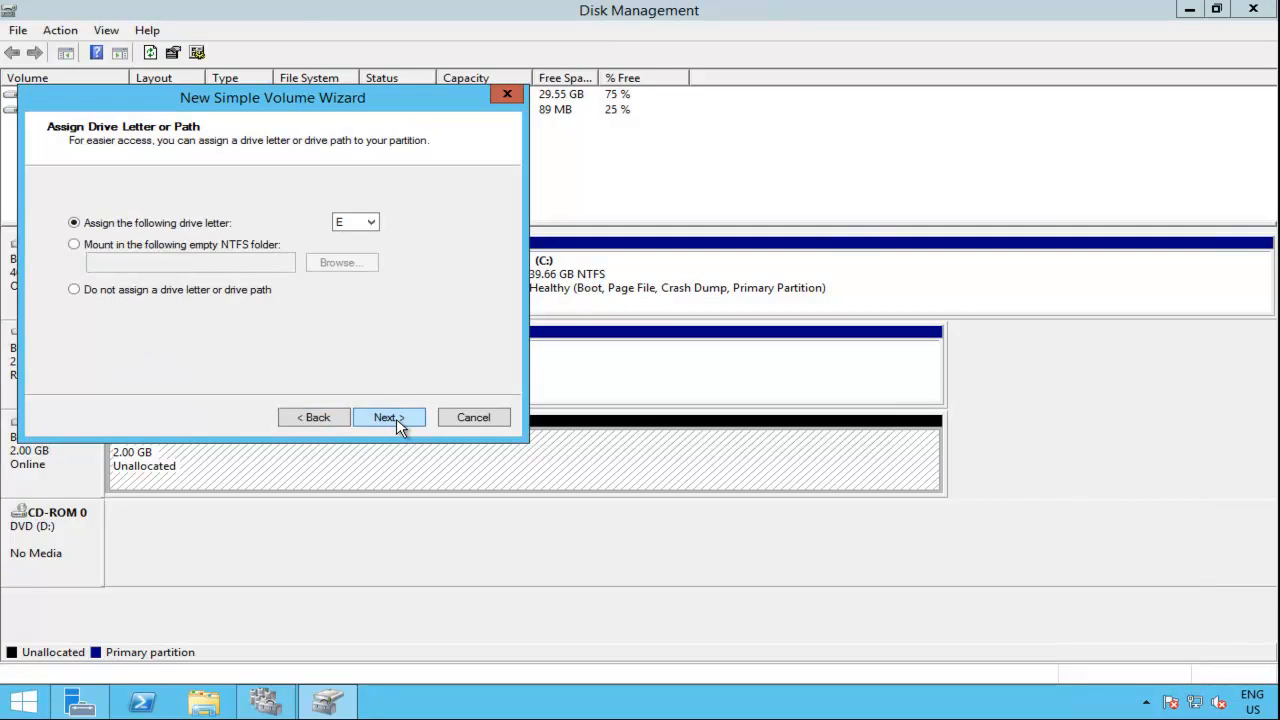
left_click(372, 224)
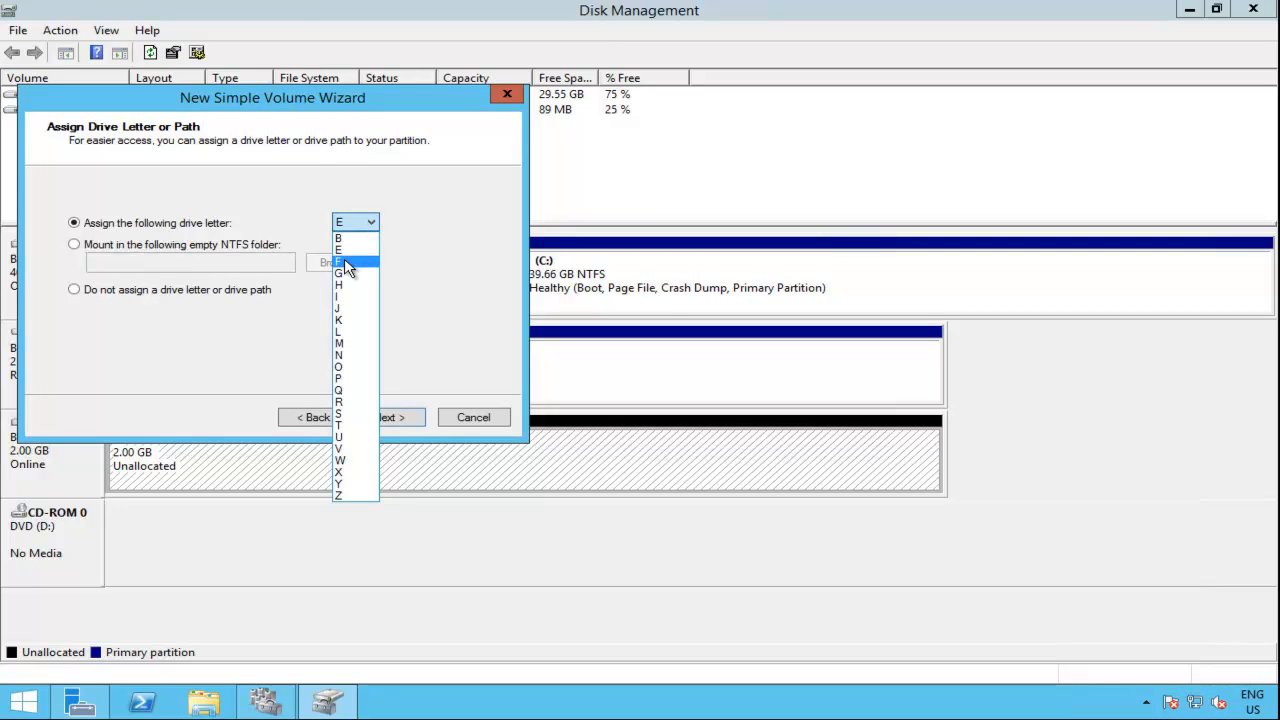
left_click(344, 260)
left_click(399, 422)
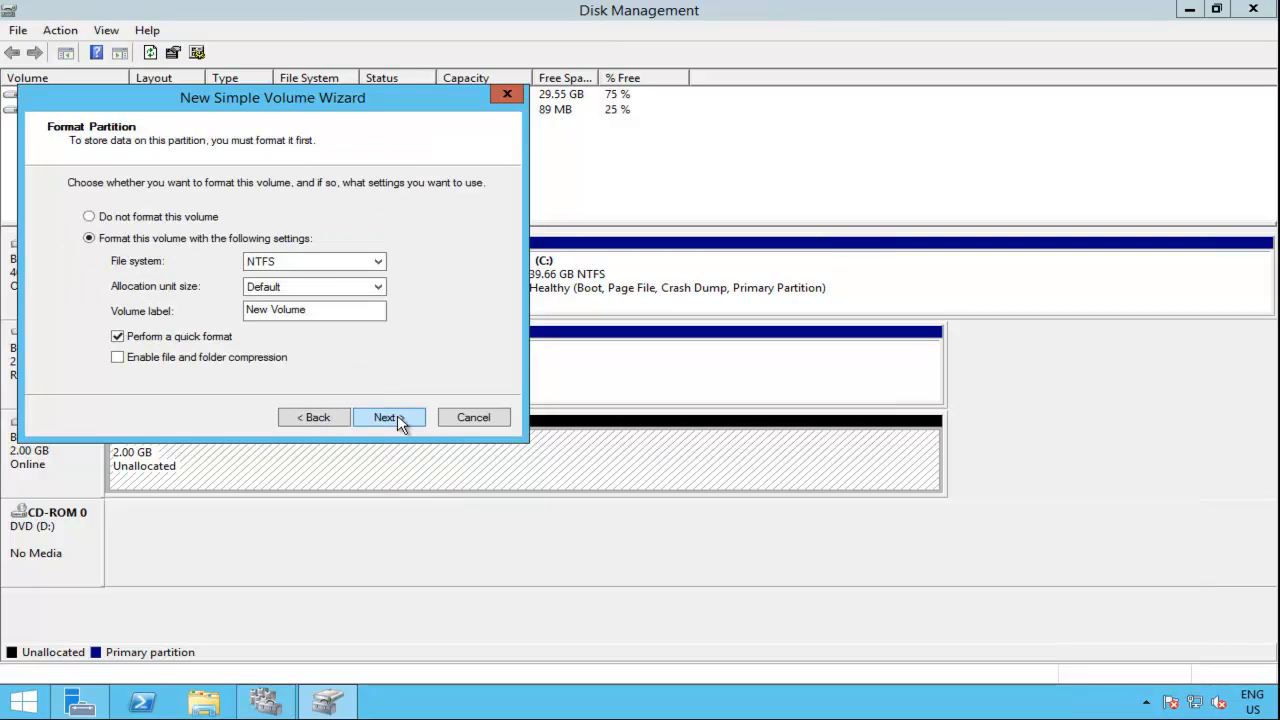
Step: Set the new volume to a quick NTFS format with the volume label dhcpcluster
left_click_drag(334, 309, 177, 290)
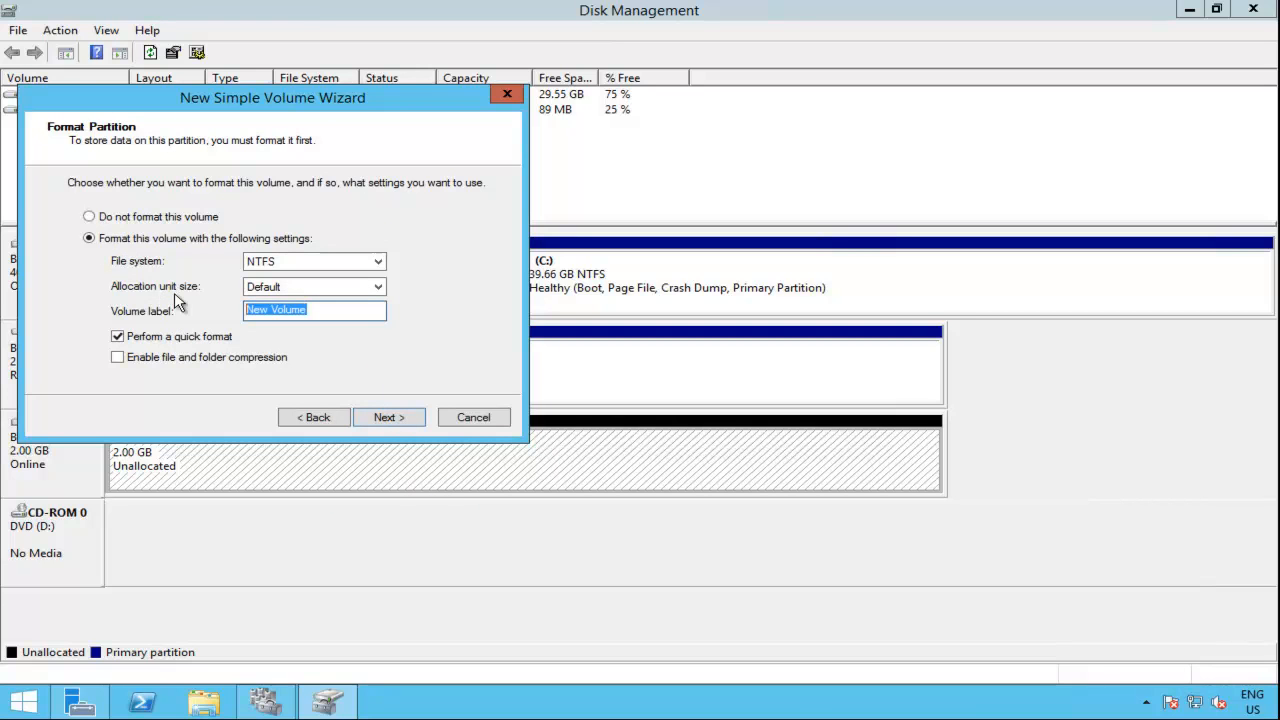
type("dhcp")
left_click(386, 419)
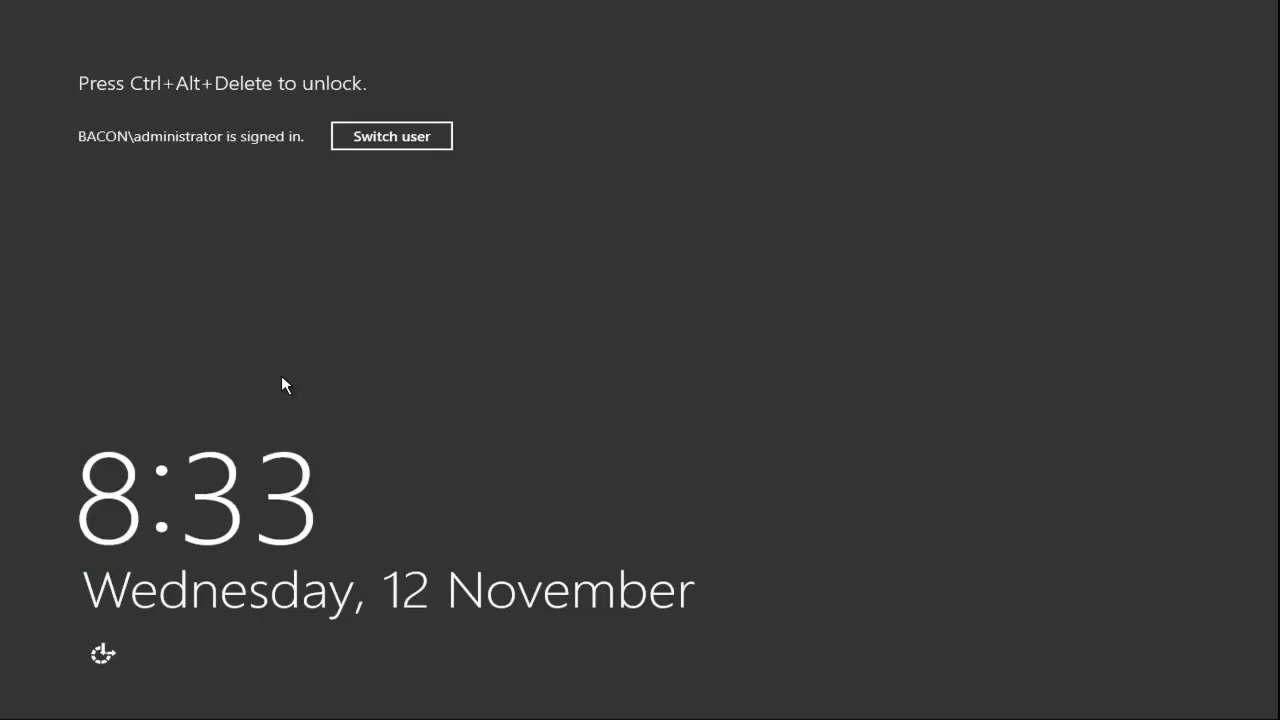
Step: Unlock the cluster node with the account password and finish creating the new volume on Disk 2
key("ctrl+alt+Delete")
type("•••••••")
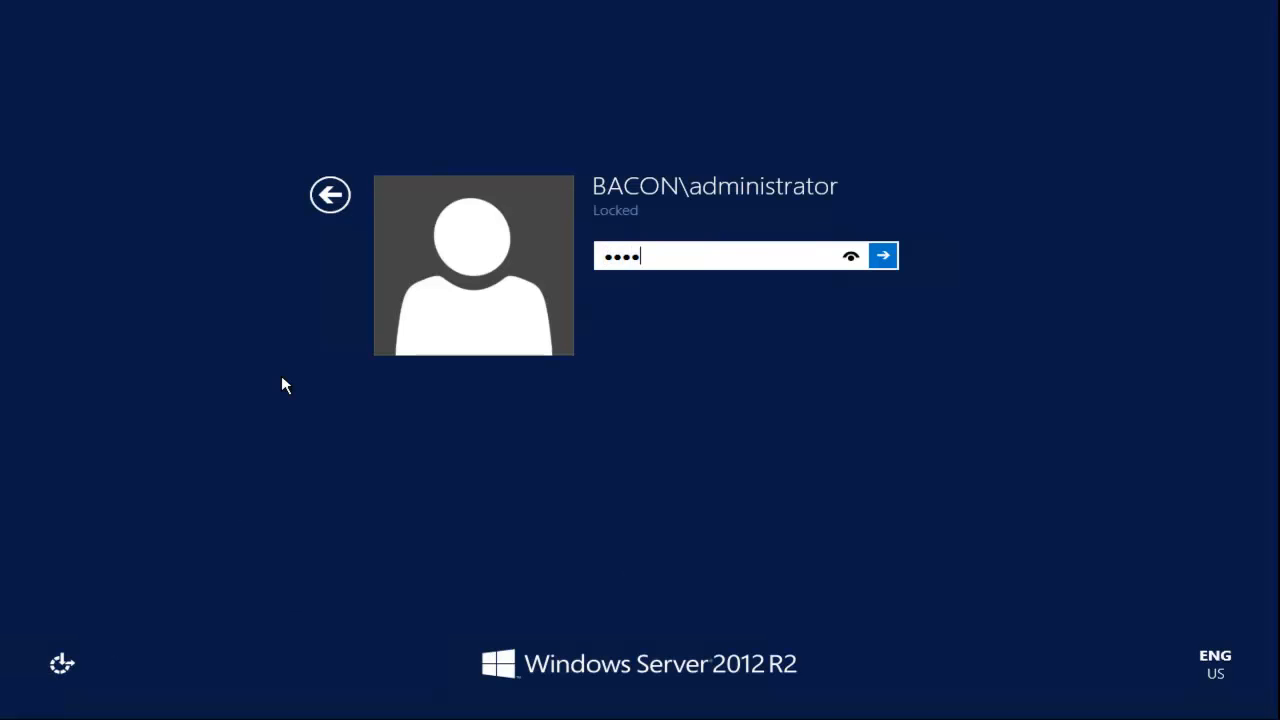
key("Return")
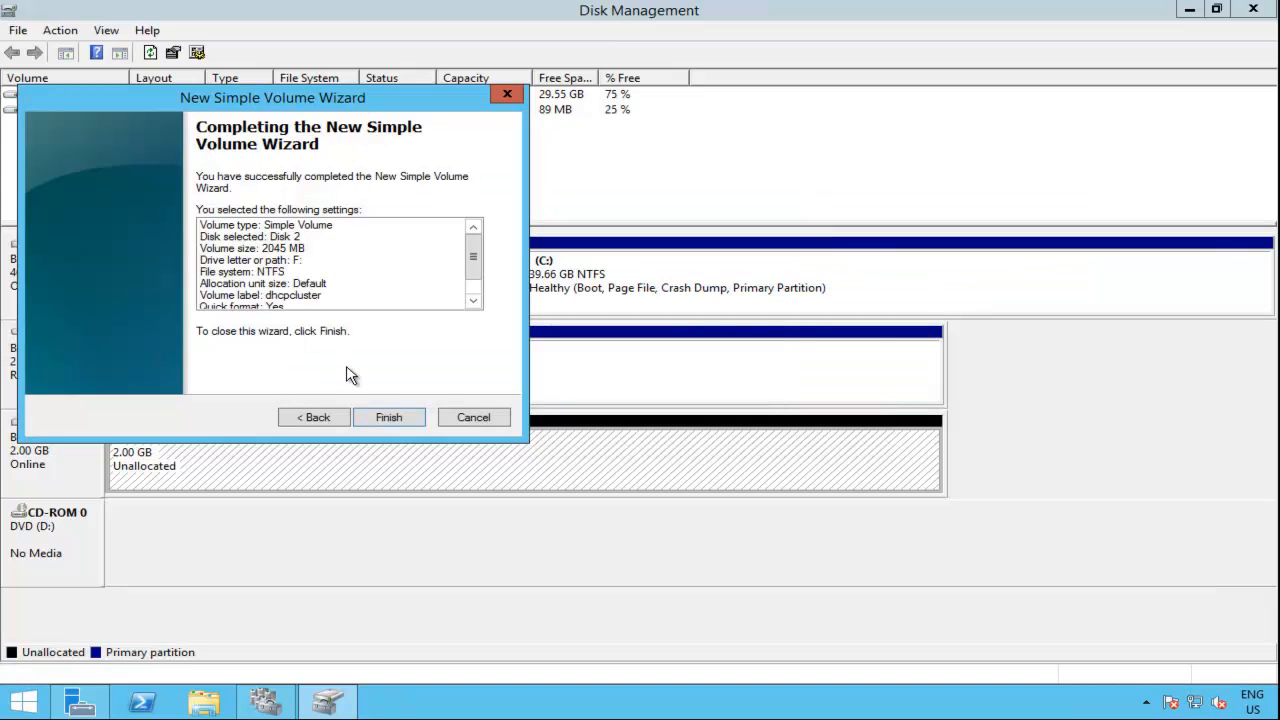
left_click(389, 417)
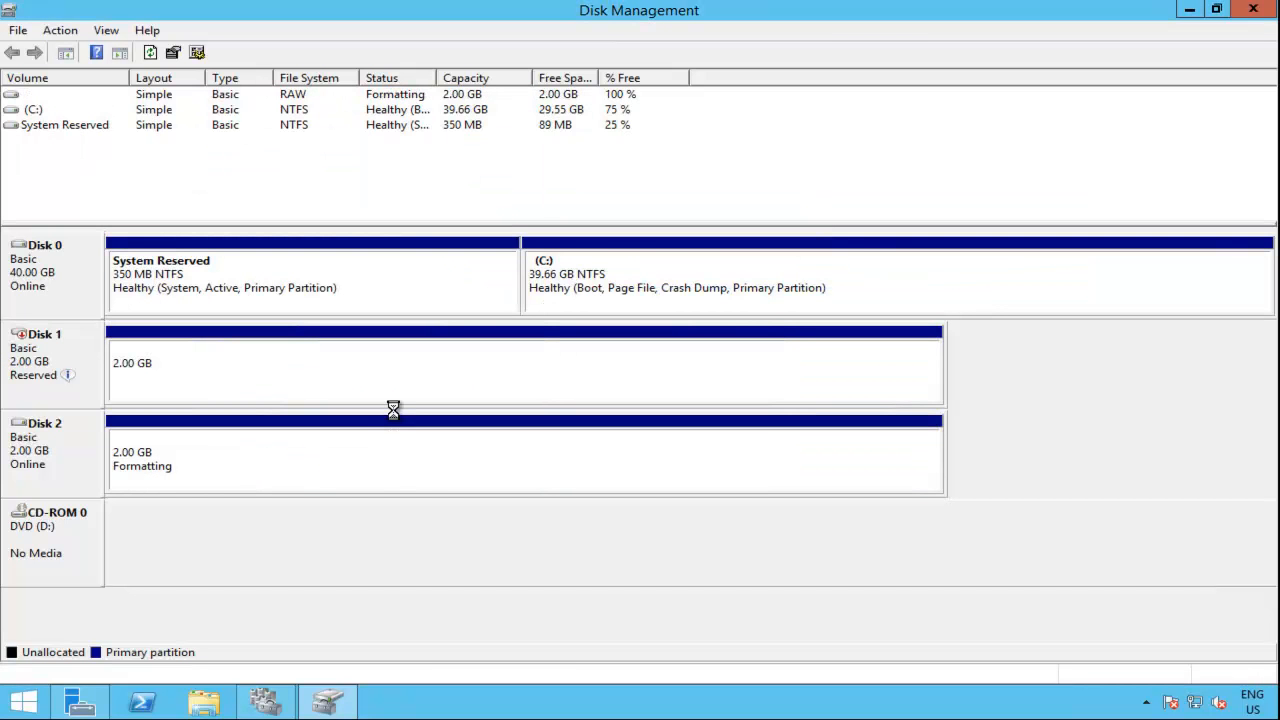
left_click(395, 468)
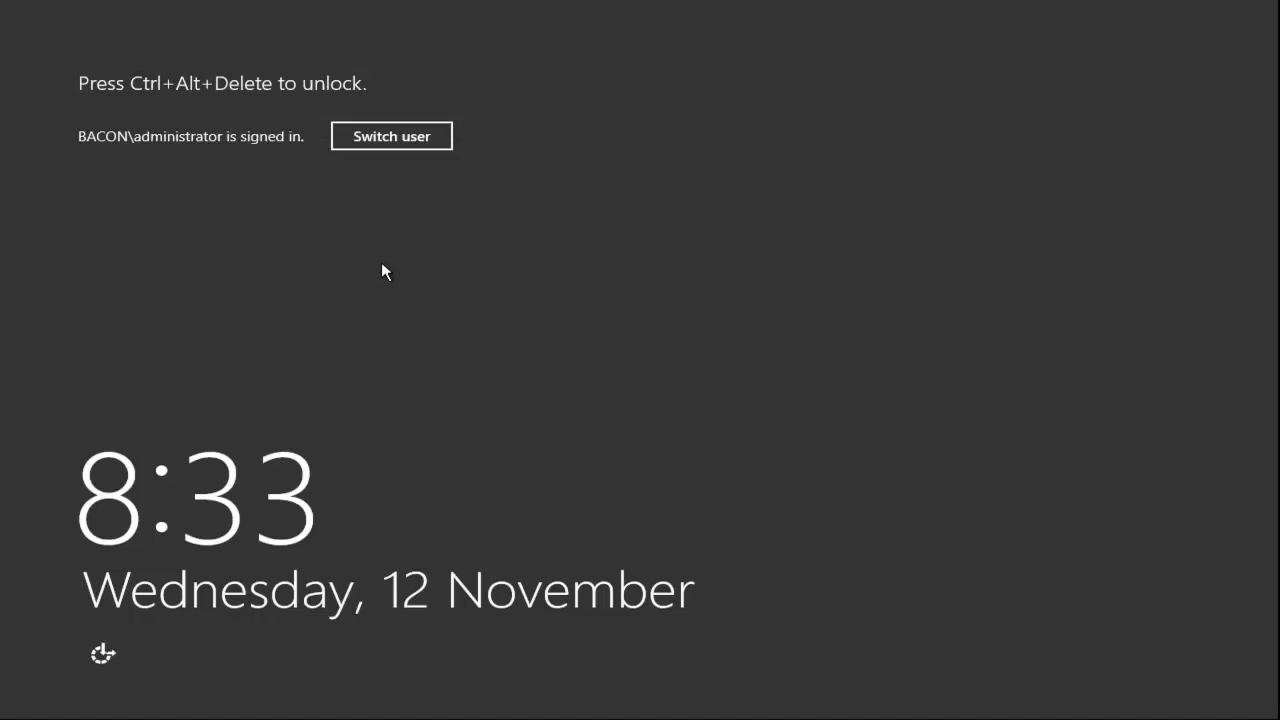
Step: Unlock the other cluster node, which has Failover Cluster Manager open, with the account password
key("ctrl+alt+Delete")
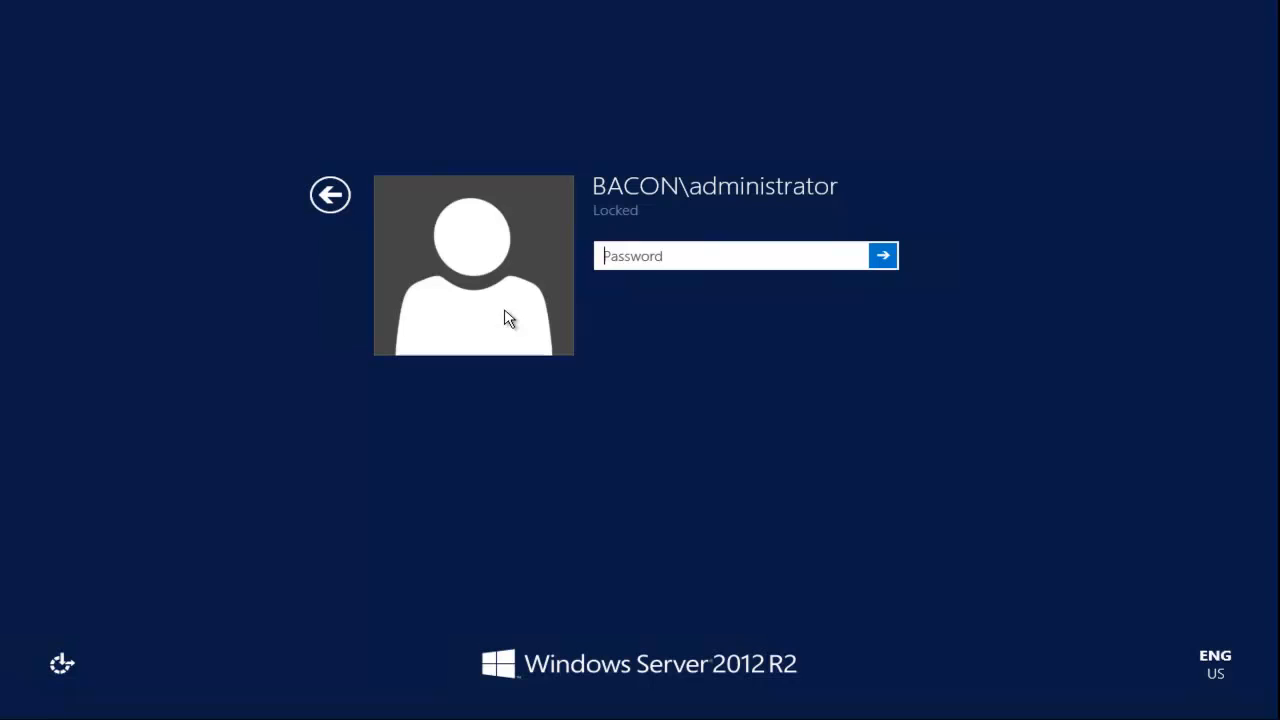
type("••")
type("••••")
key("Return")
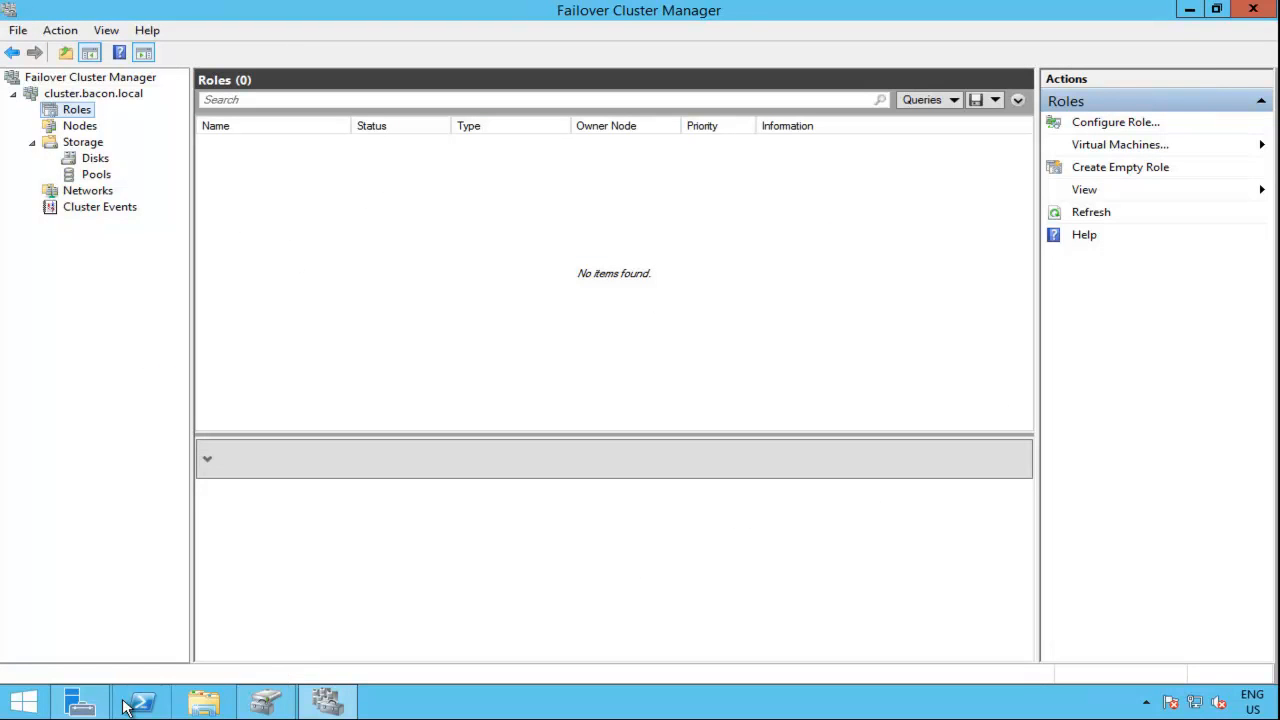
Step: Open Disk Management maximized on this cluster node and try to bring Disk 2 online
right_click(34, 708)
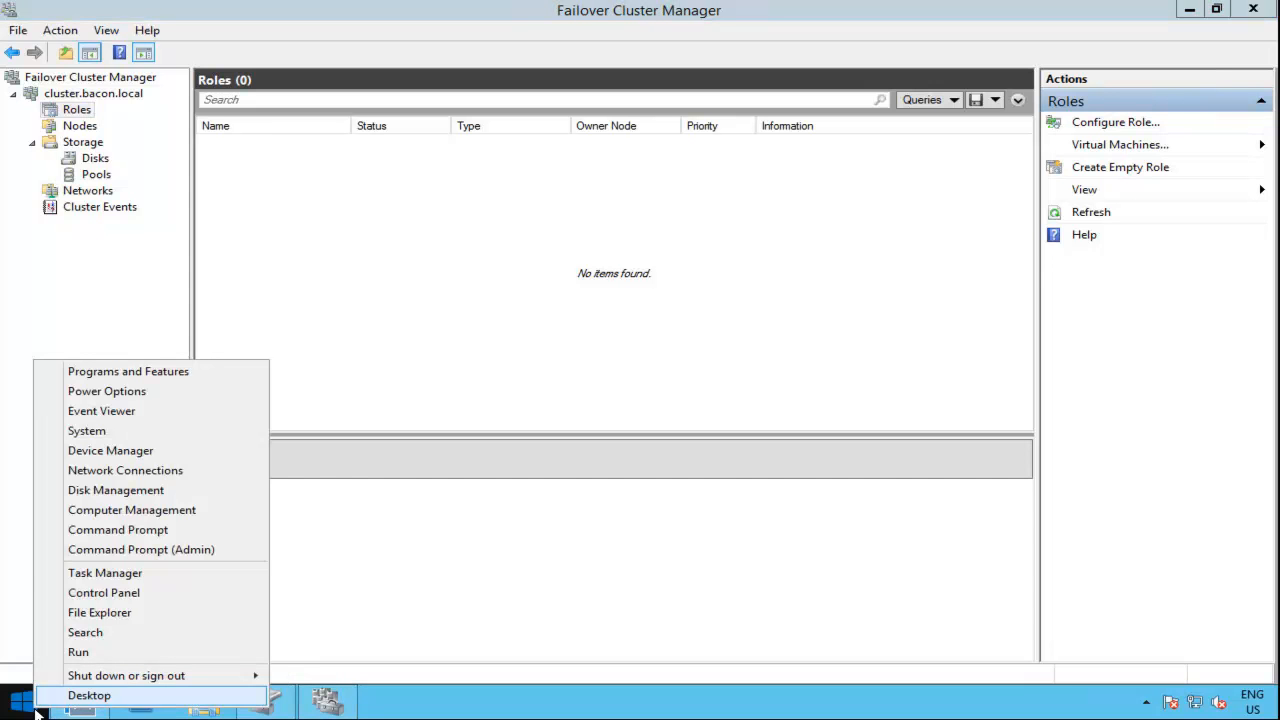
left_click(115, 490)
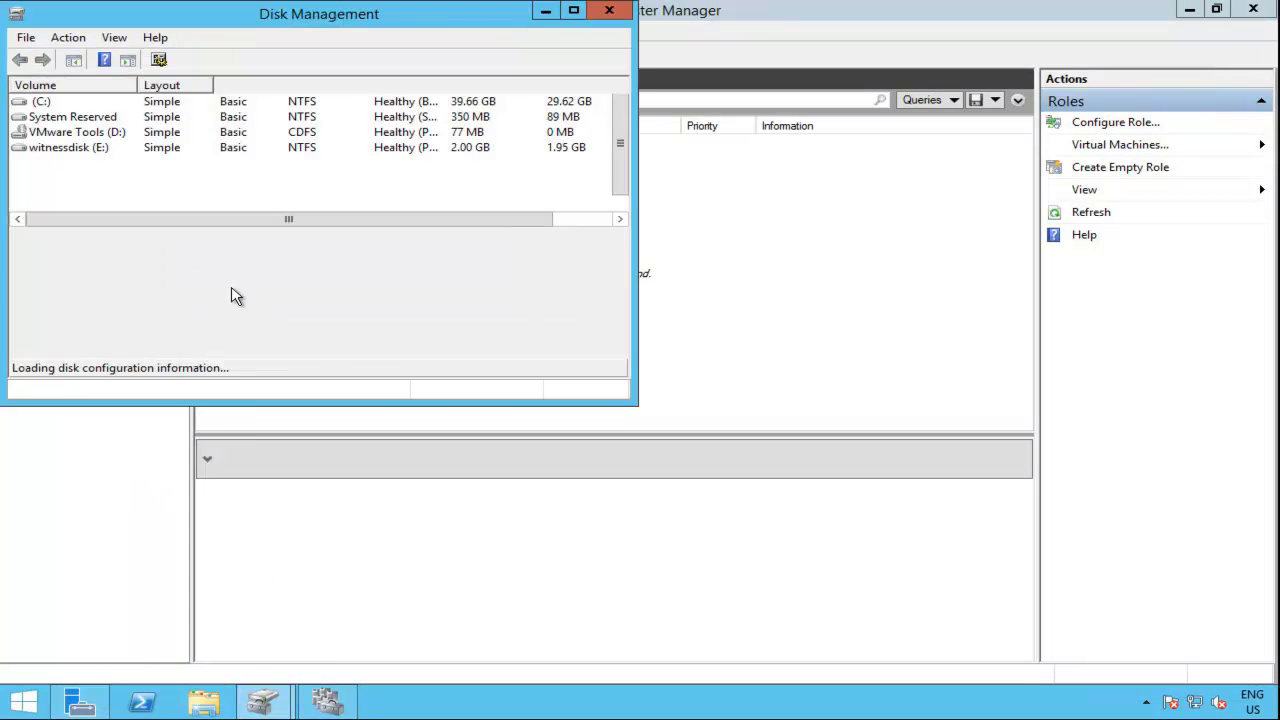
left_click(574, 10)
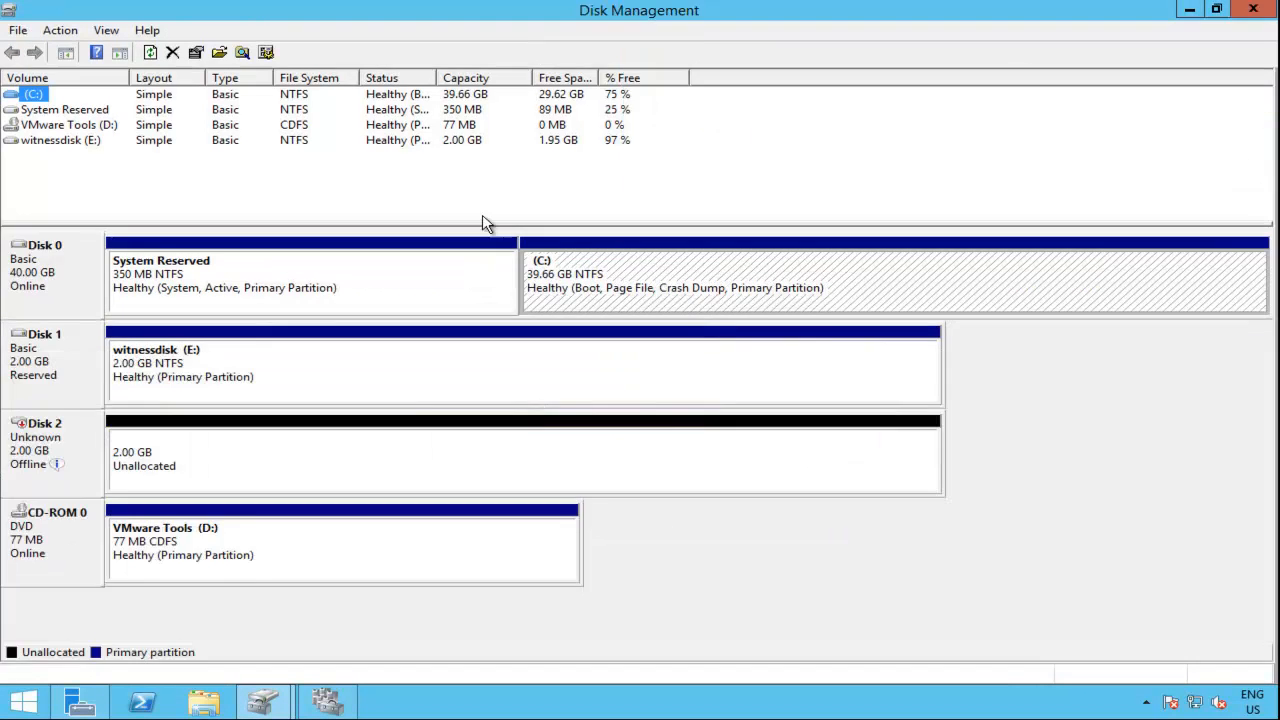
right_click(50, 462)
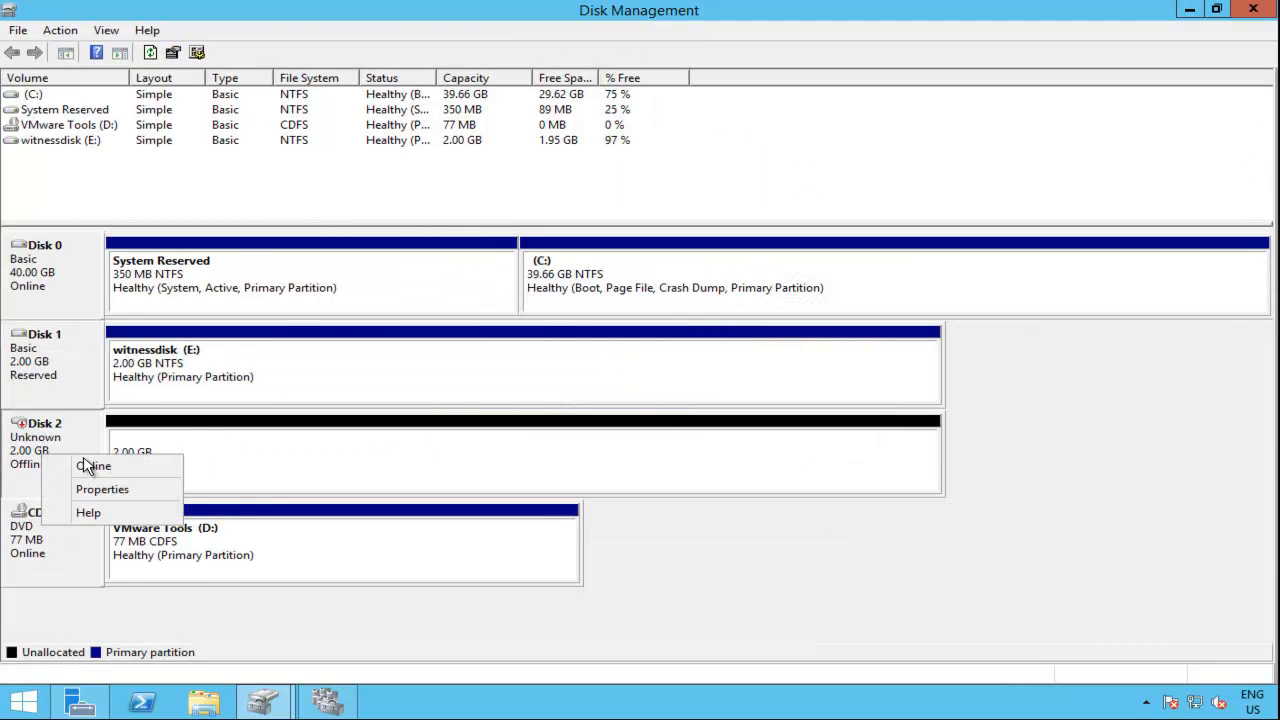
left_click(87, 466)
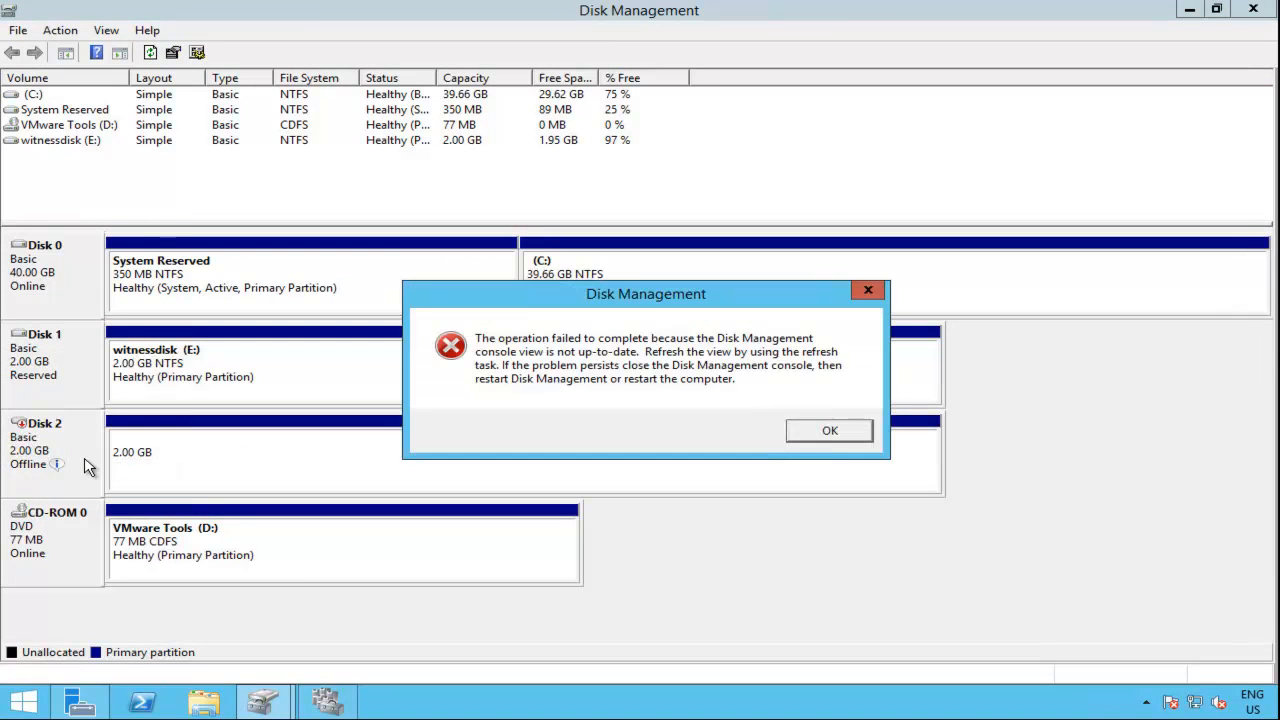
left_click(828, 431)
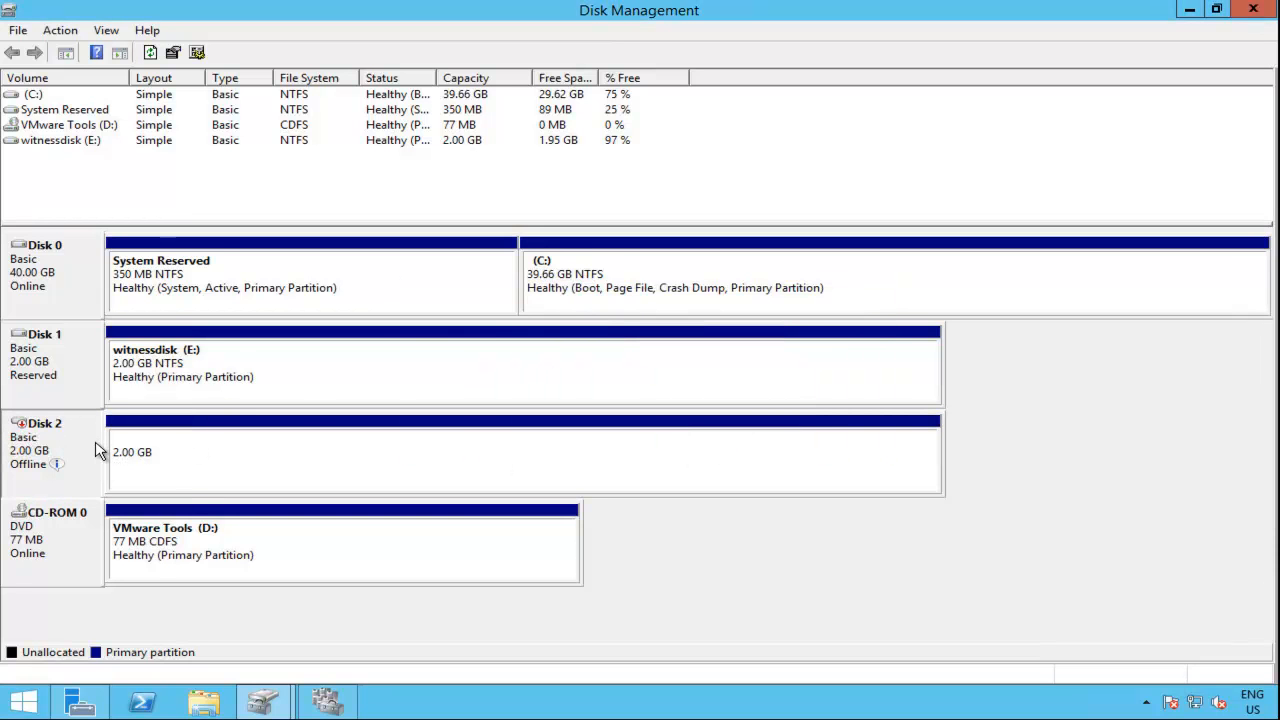
Step: Refresh the disk view, bring Disk 2 online and select its dhcpcluster volume
left_click(150, 52)
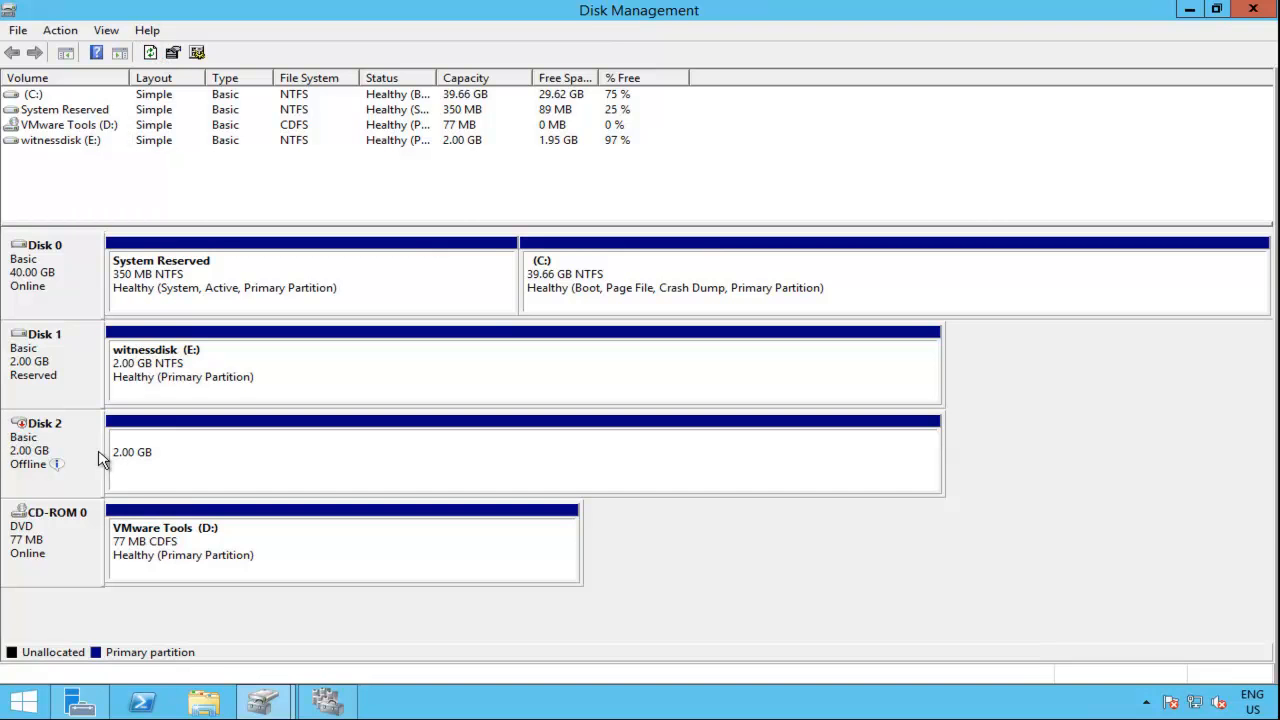
left_click(204, 456)
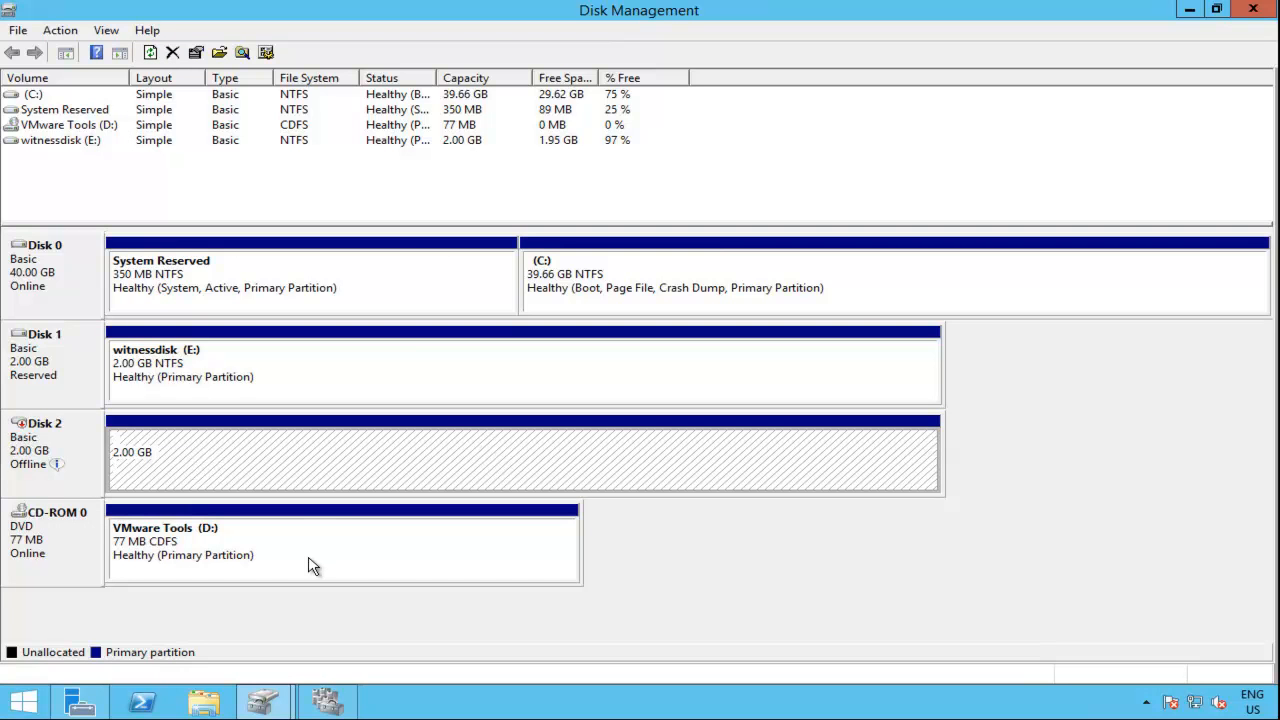
right_click(84, 452)
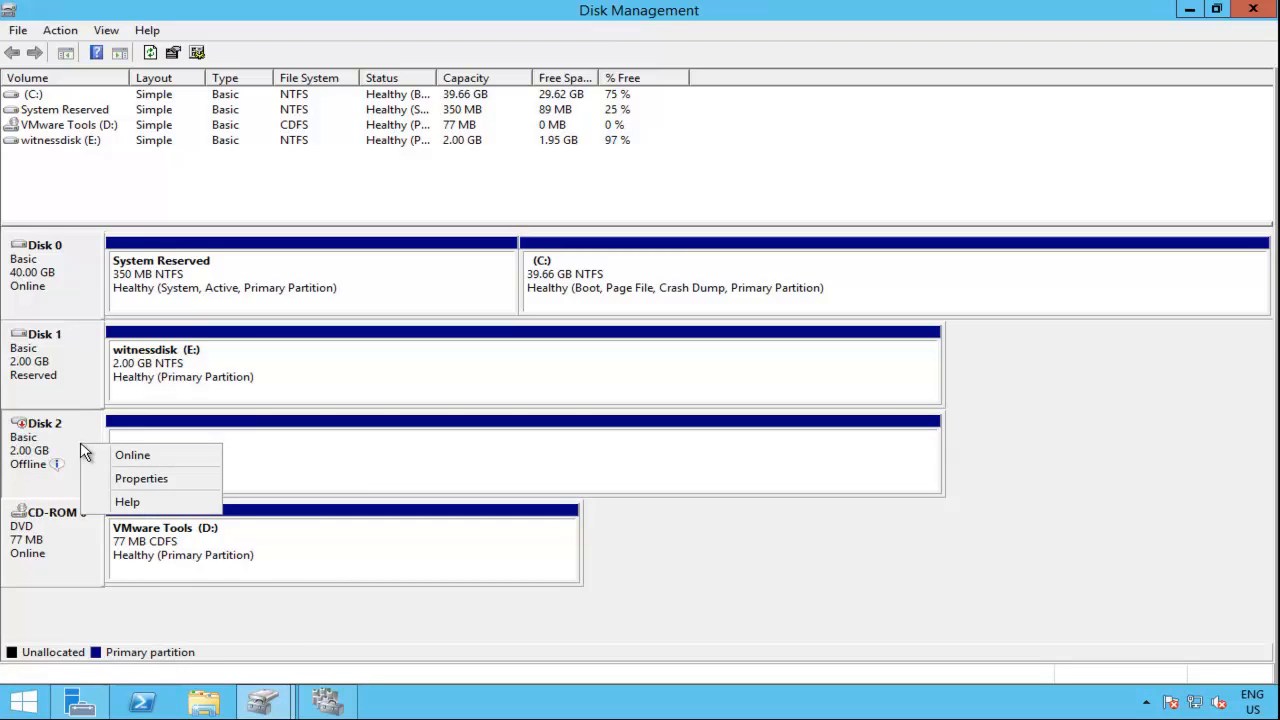
left_click(150, 458)
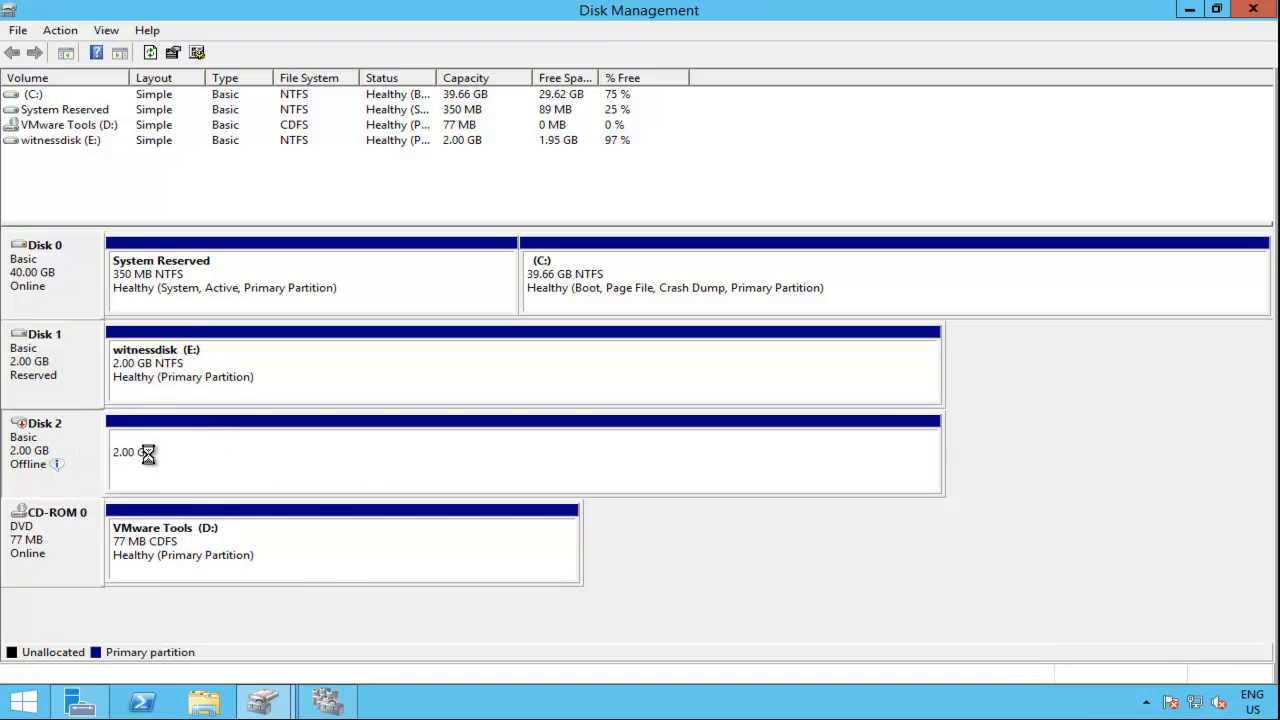
left_click(355, 484)
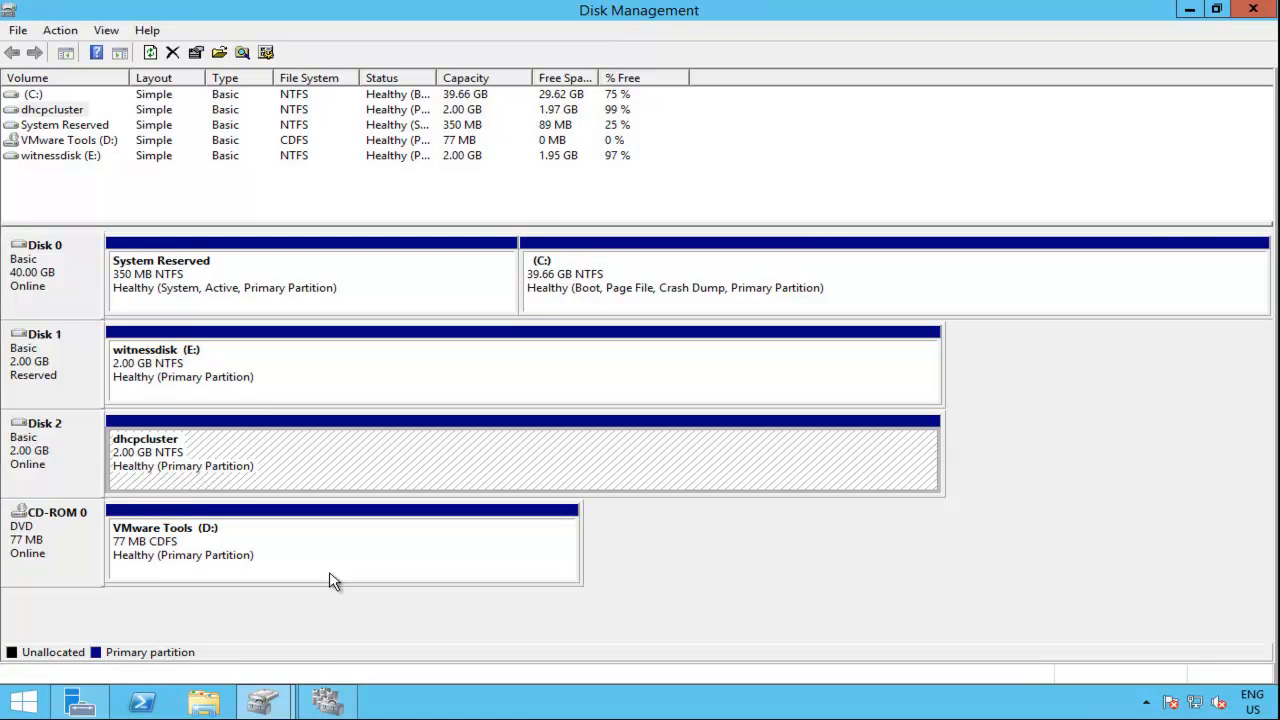
Step: Start configuring DHCP Server as a highly available role in Failover Cluster Manager, with the client access name dhcpcluster
left_click(329, 702)
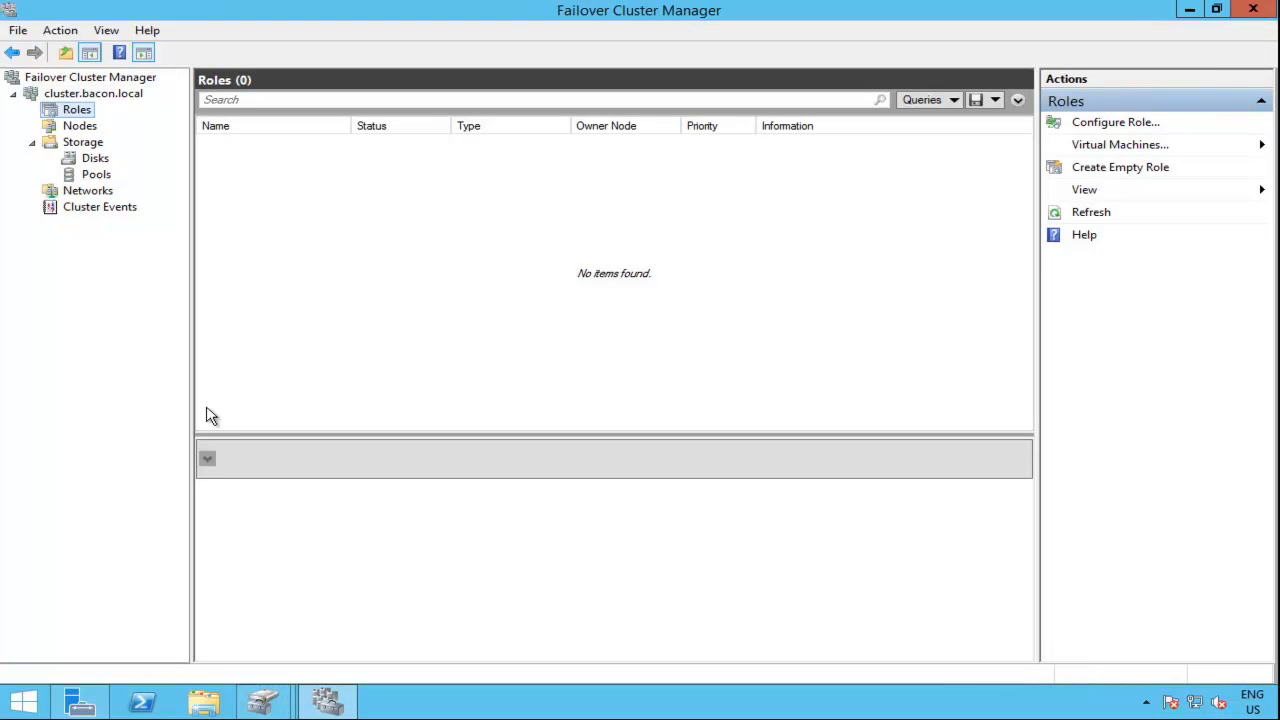
right_click(80, 110)
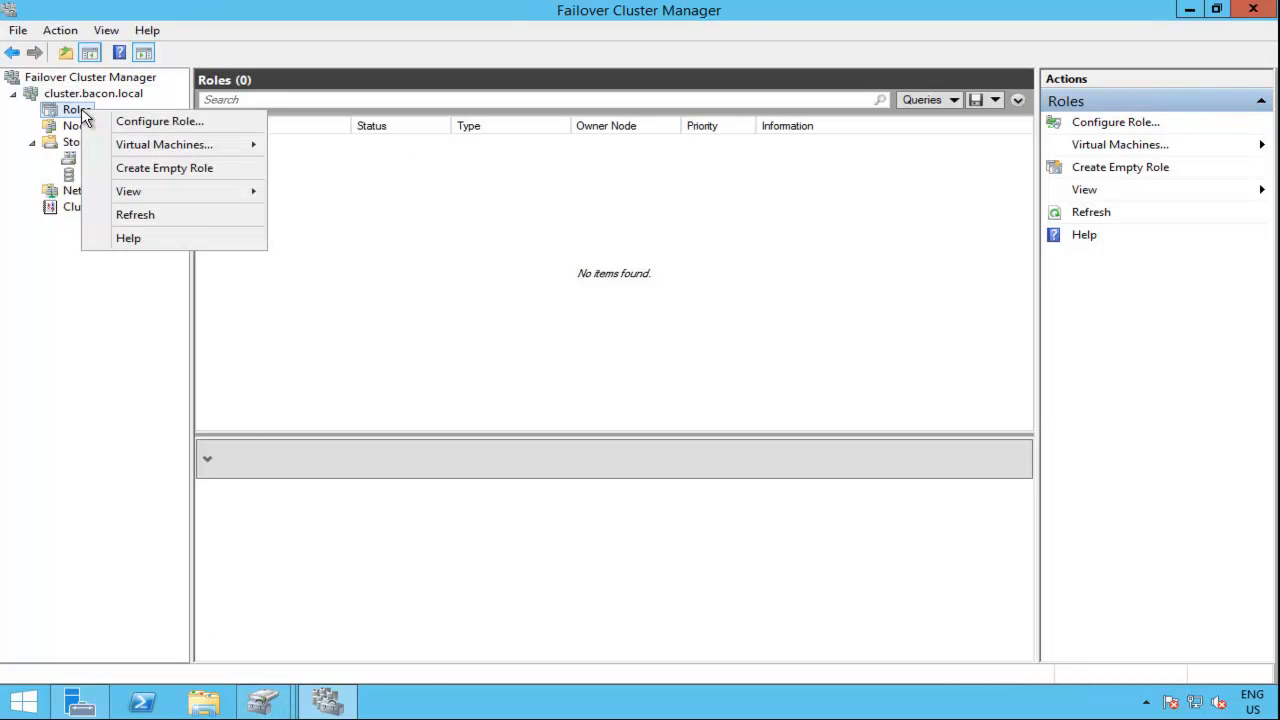
left_click(148, 124)
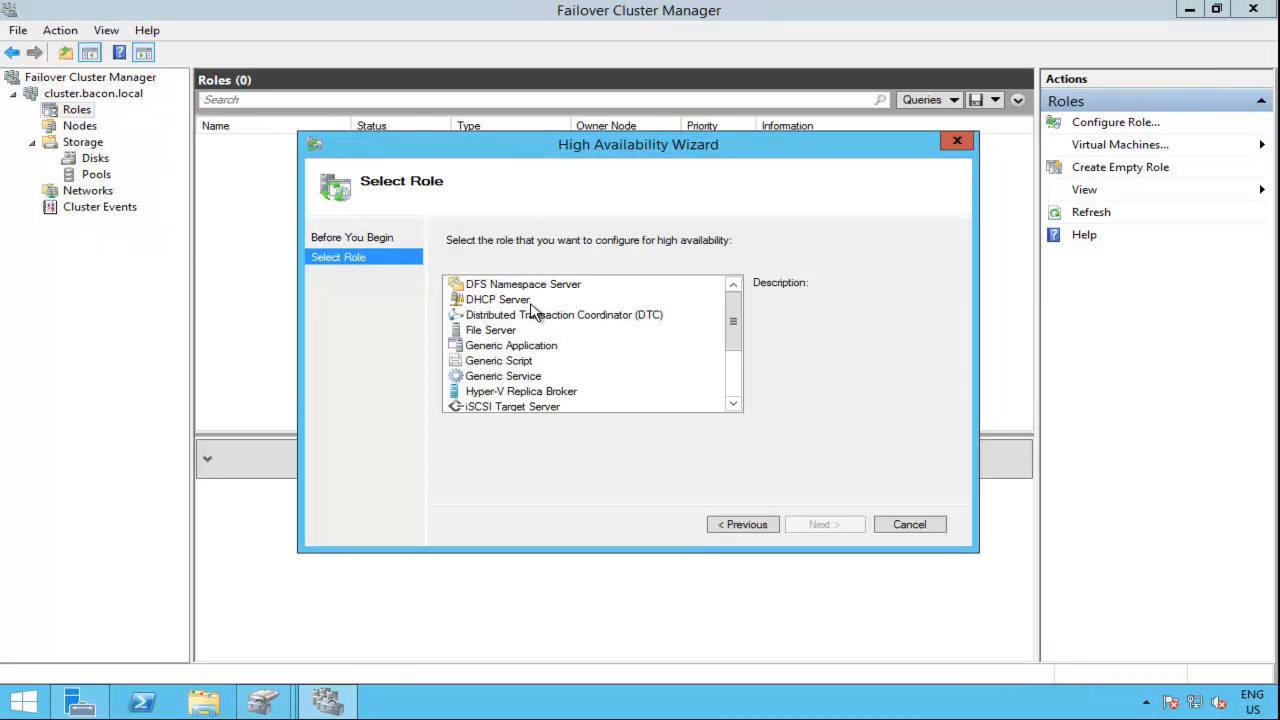
left_click(530, 302)
left_click(836, 528)
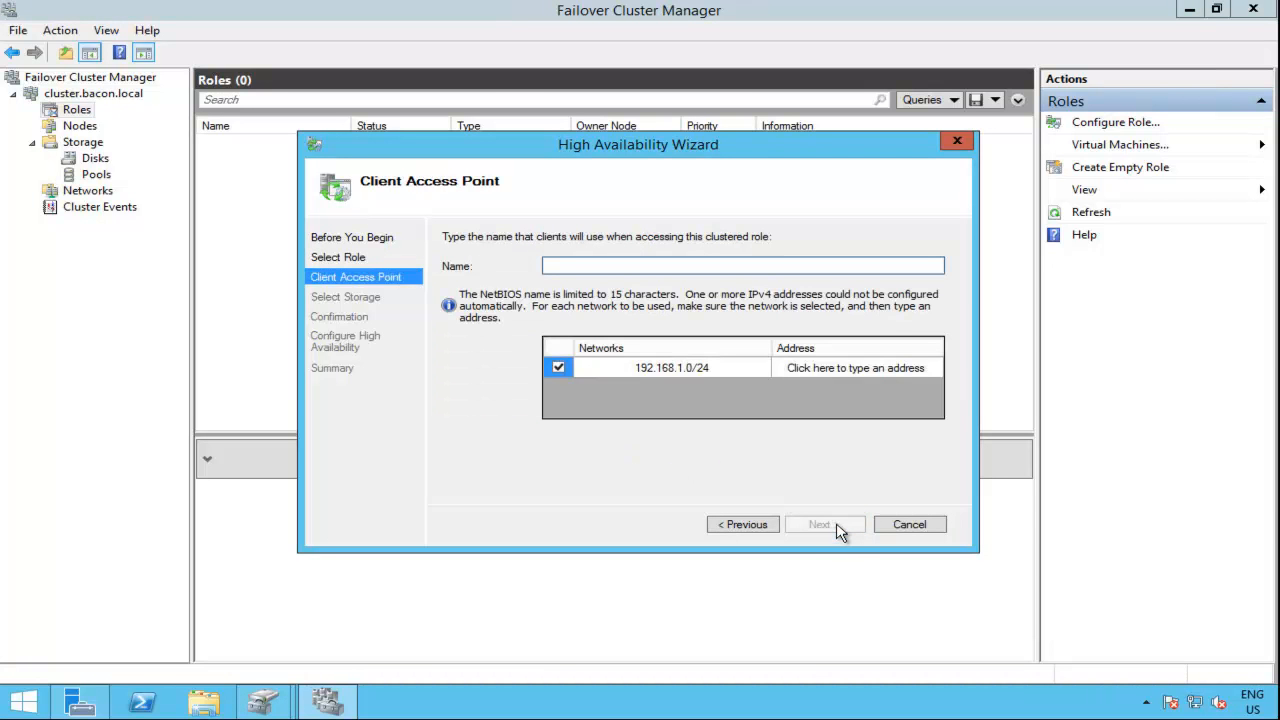
type("dhcpcluster")
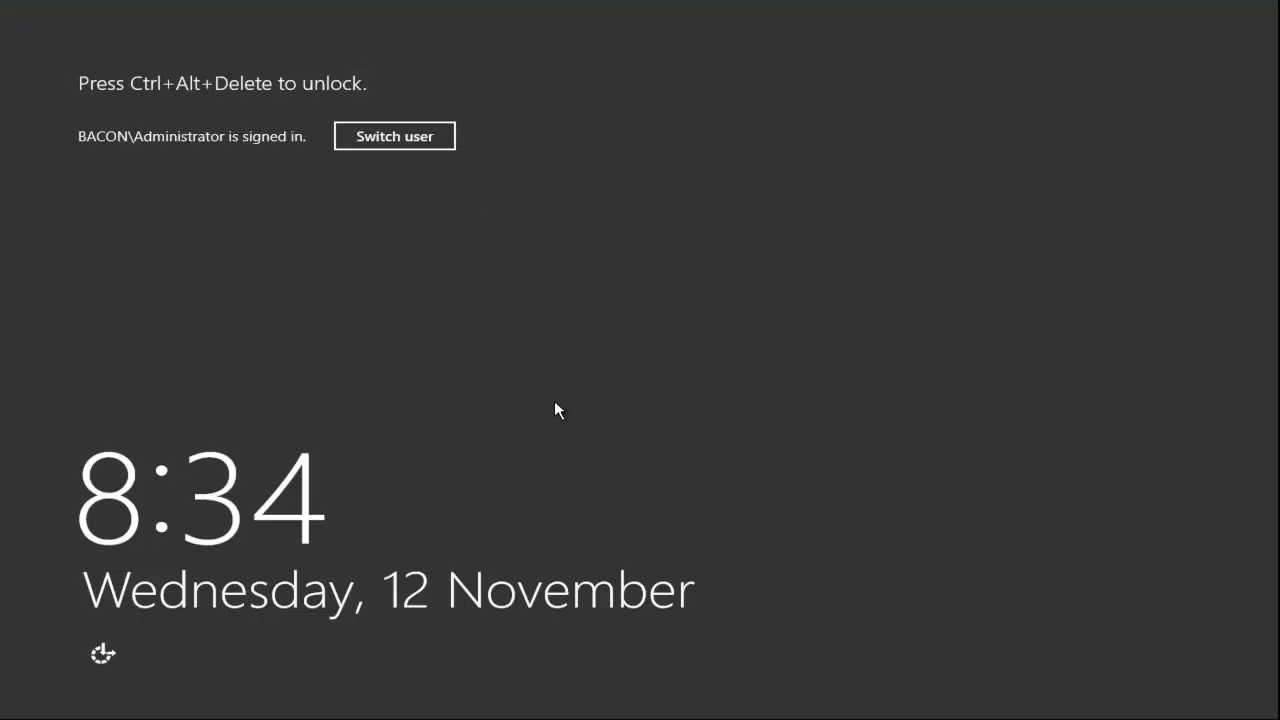
Step: Switch to the shane-american server and unlock it with the account password
key("ctrl+alt+Delete")
type("******")
key("Return")
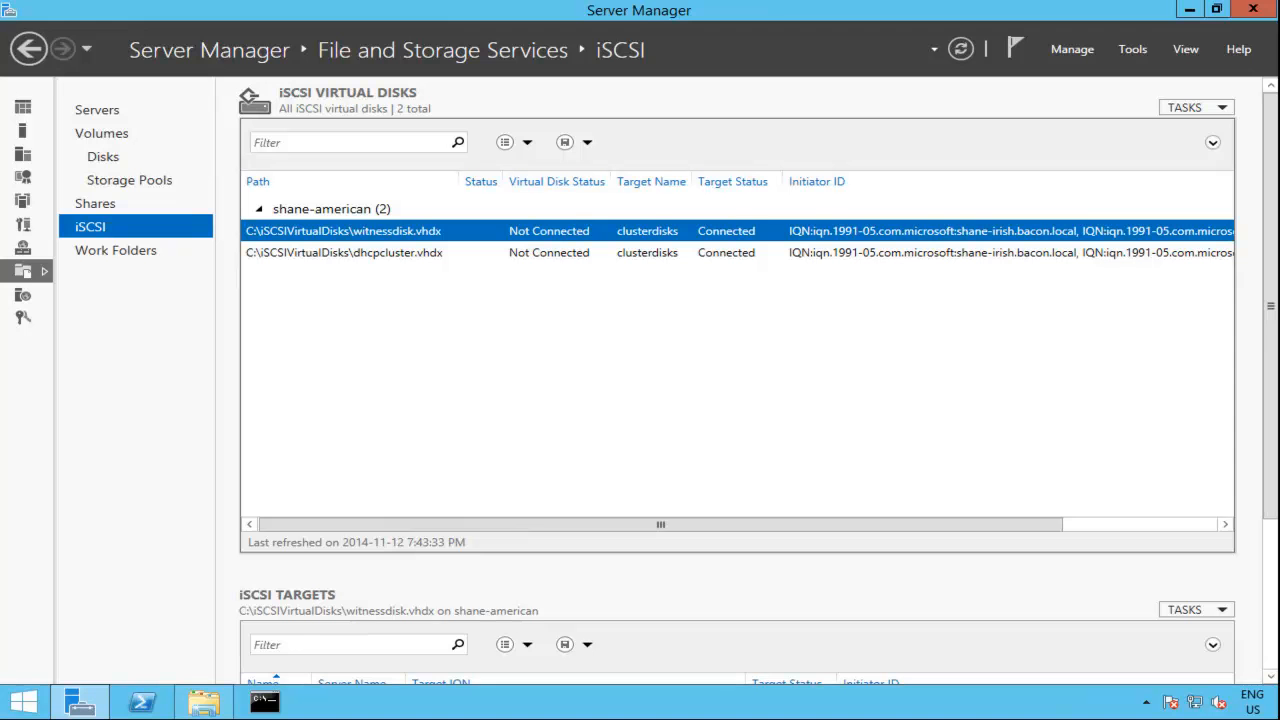
Step: Open Active Directory Users and Computers from Server Manager and examine the CLUSTER computer object in the Computers container
left_click(97, 702)
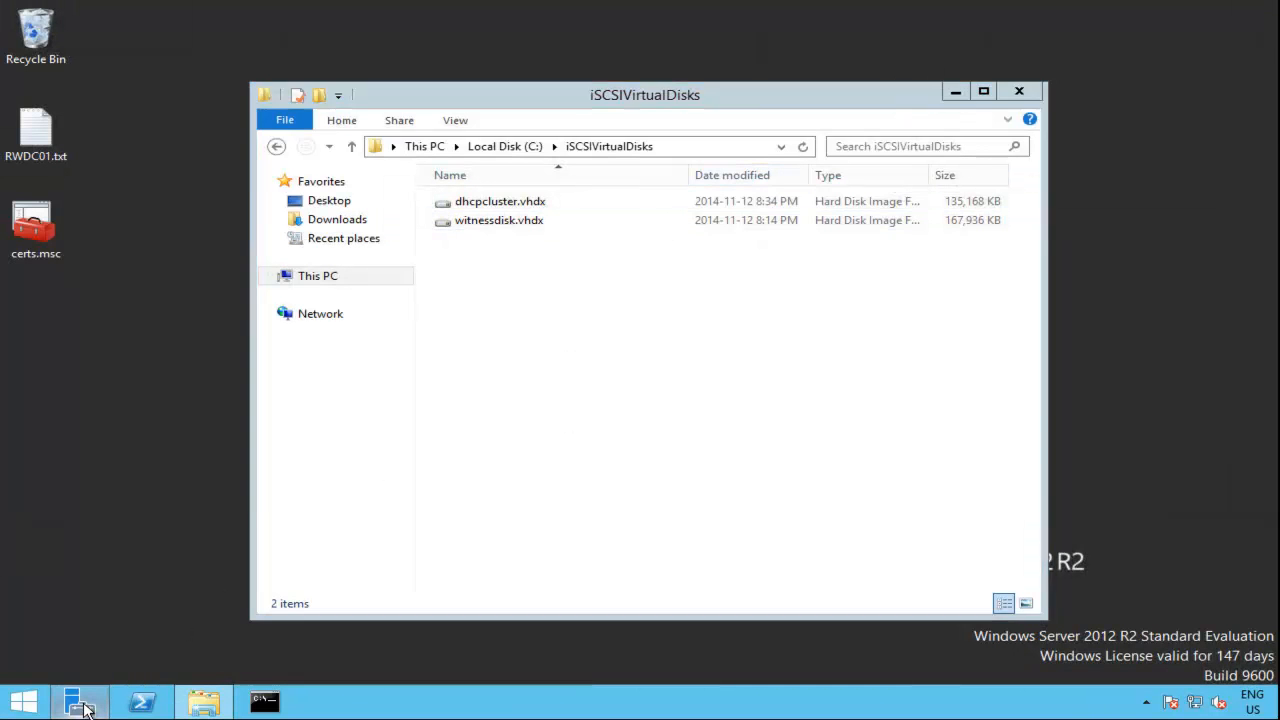
left_click(82, 705)
left_click(1129, 49)
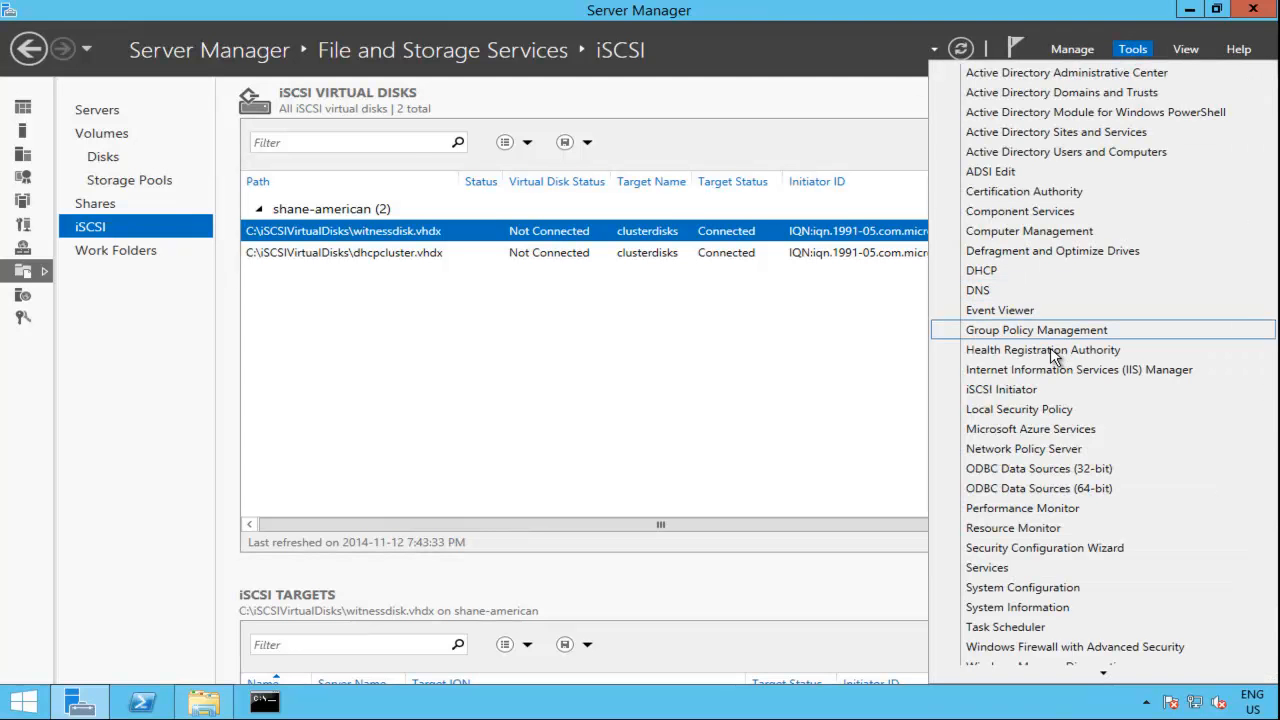
left_click(1095, 150)
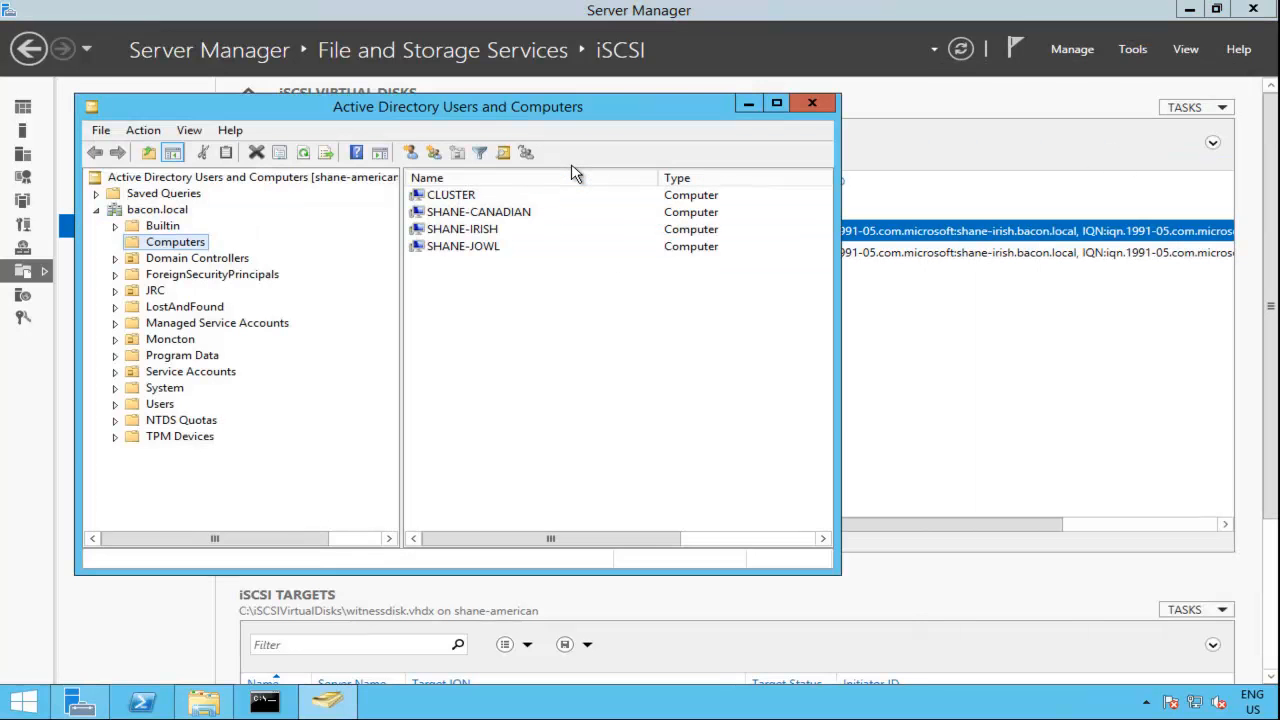
left_click(471, 196)
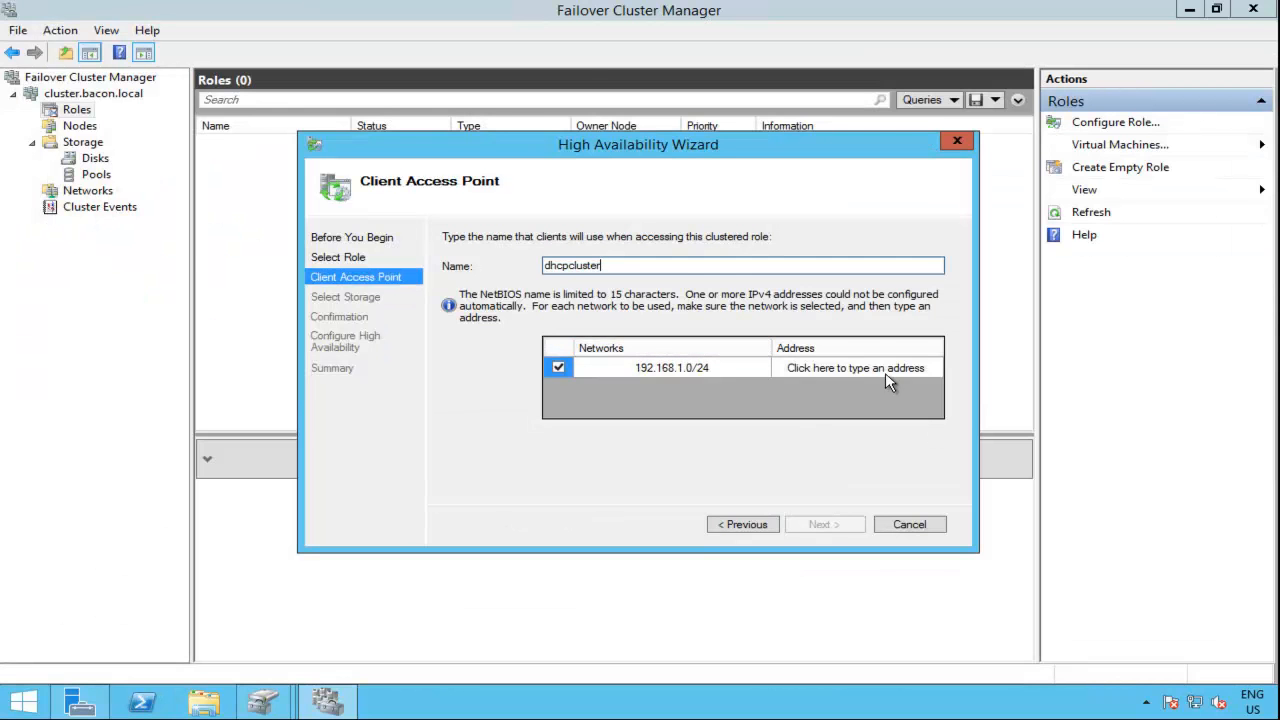
Step: Return to the High Availability Wizard, set the access point address to 192.168.1.4, continue to storage selection and cancel the wizard
left_click(886, 378)
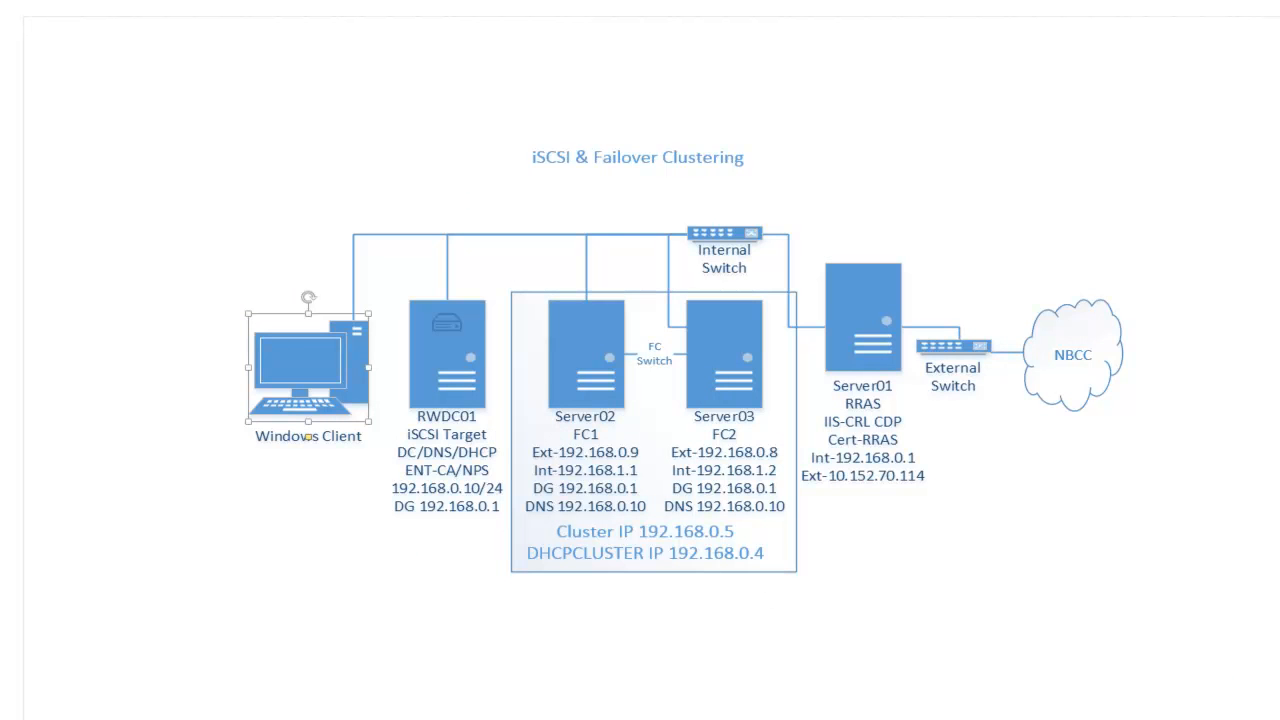
left_click(135, 717)
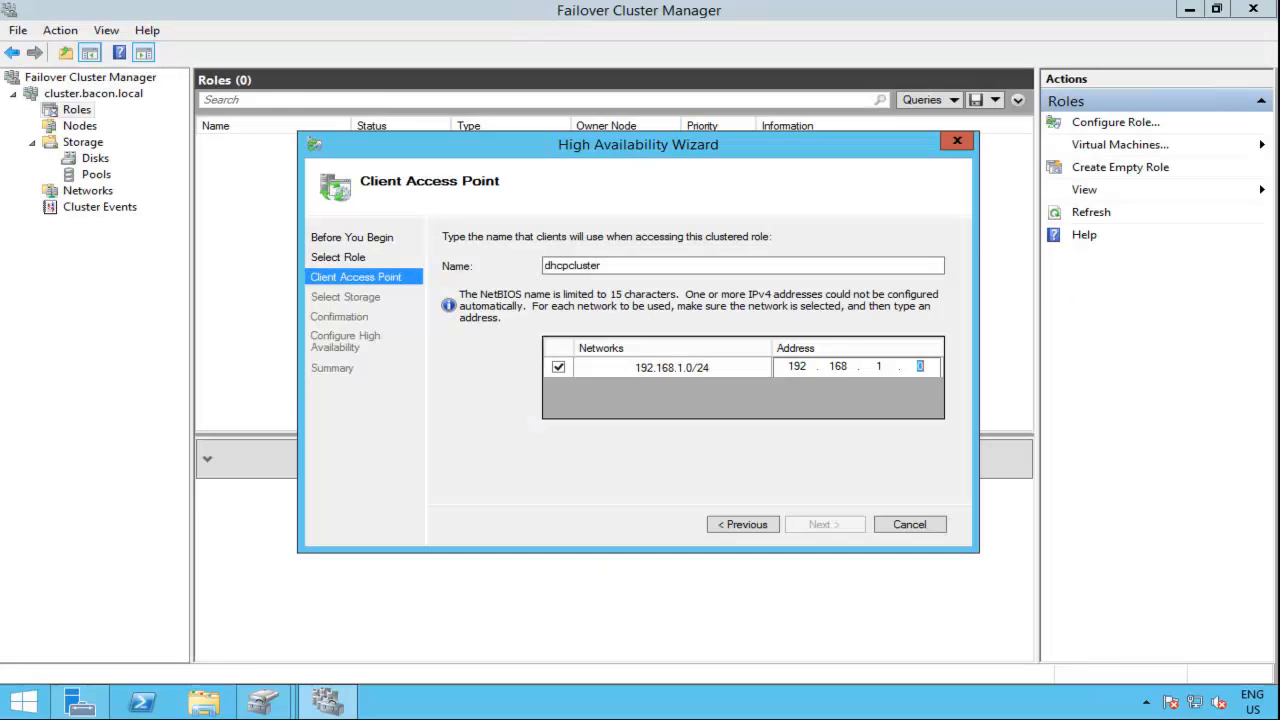
type("4")
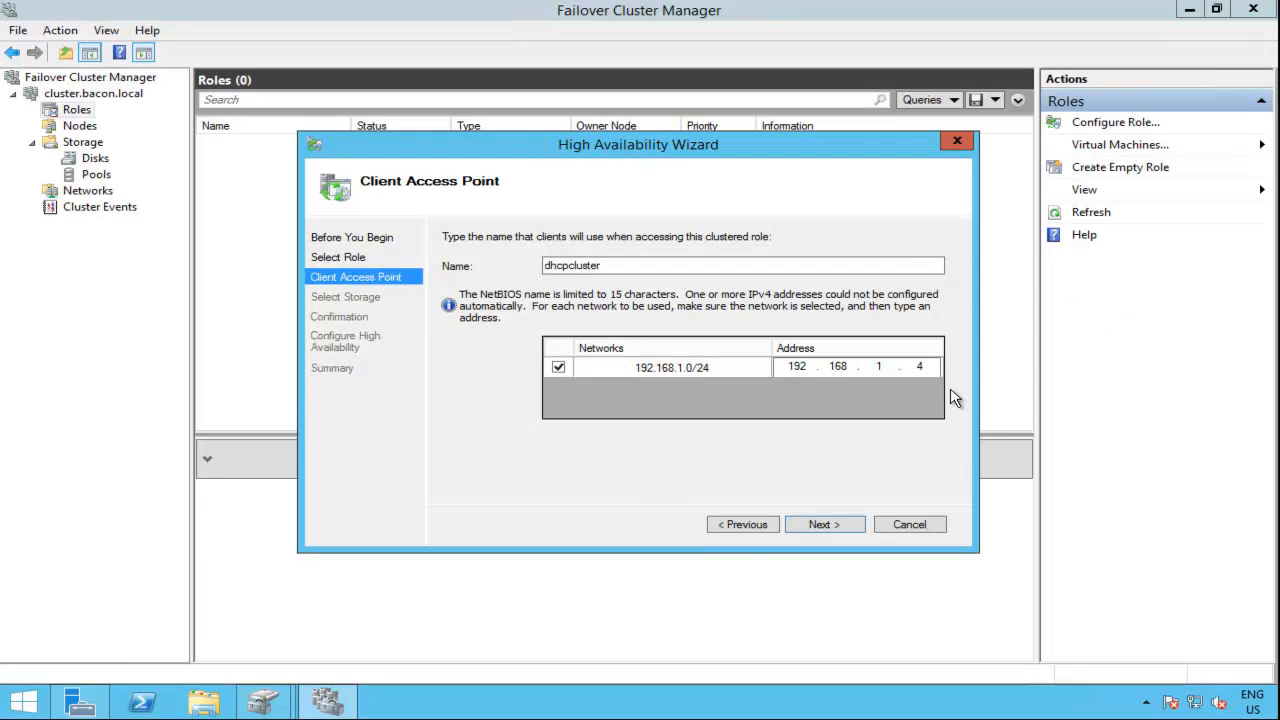
left_click(838, 525)
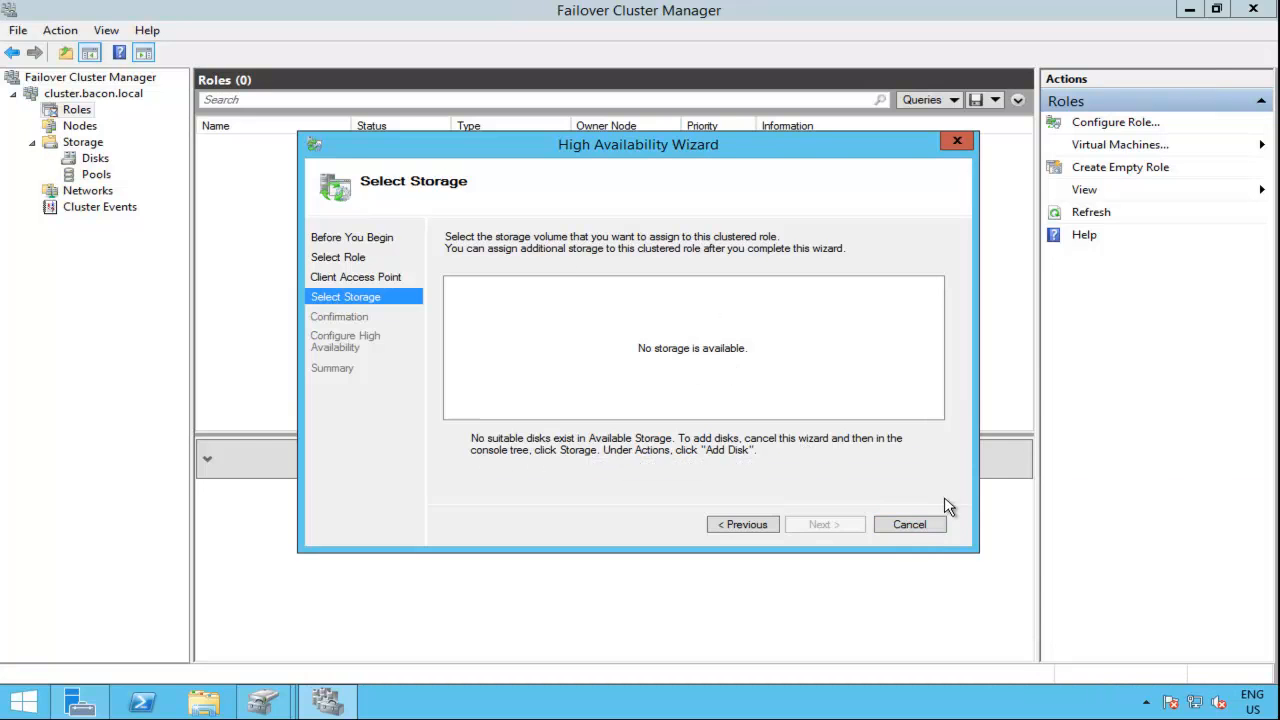
left_click(918, 525)
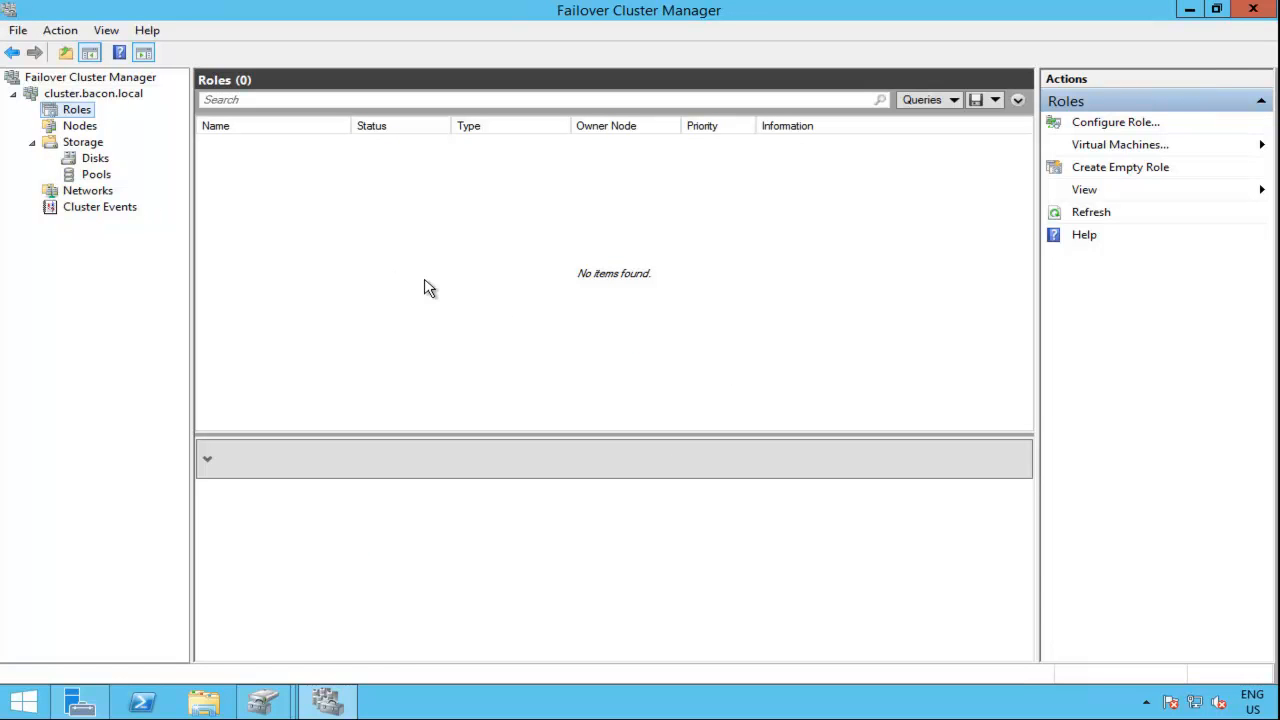
Step: Add Cluster Disk 2 to the cluster's disks and select it to show its volume
left_click(100, 160)
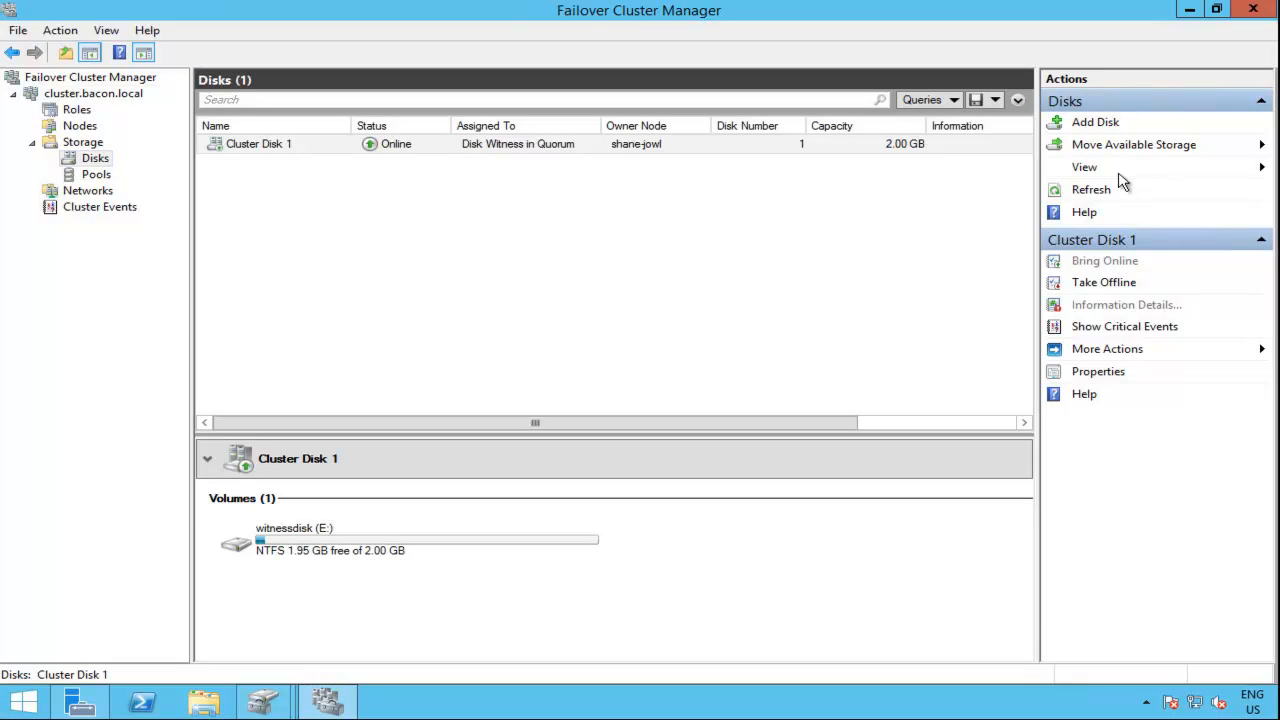
left_click(1094, 124)
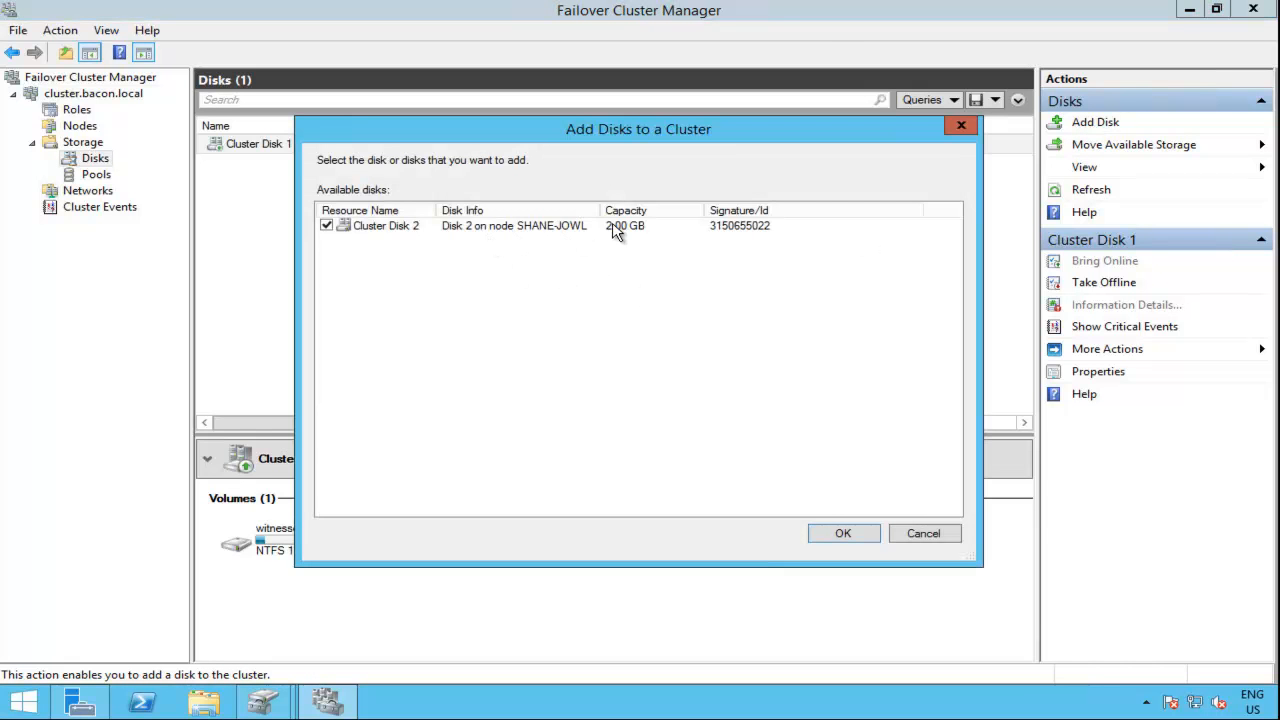
left_click(845, 537)
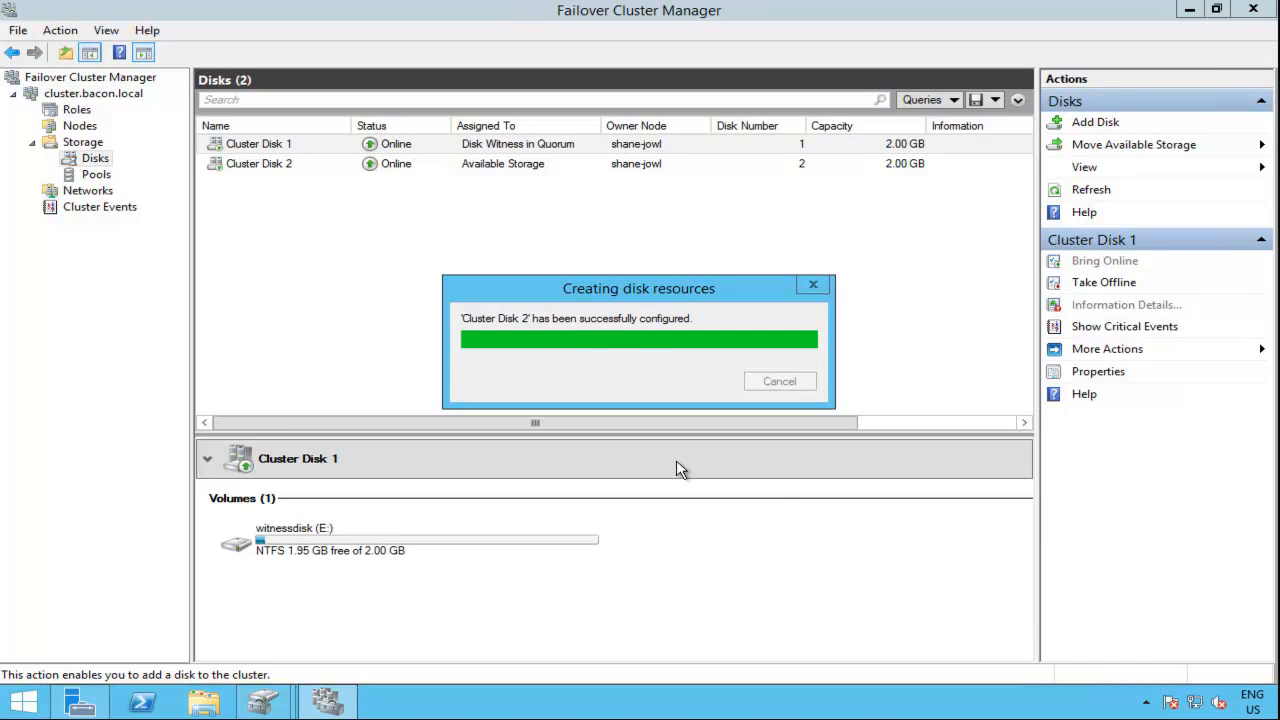
left_click(487, 176)
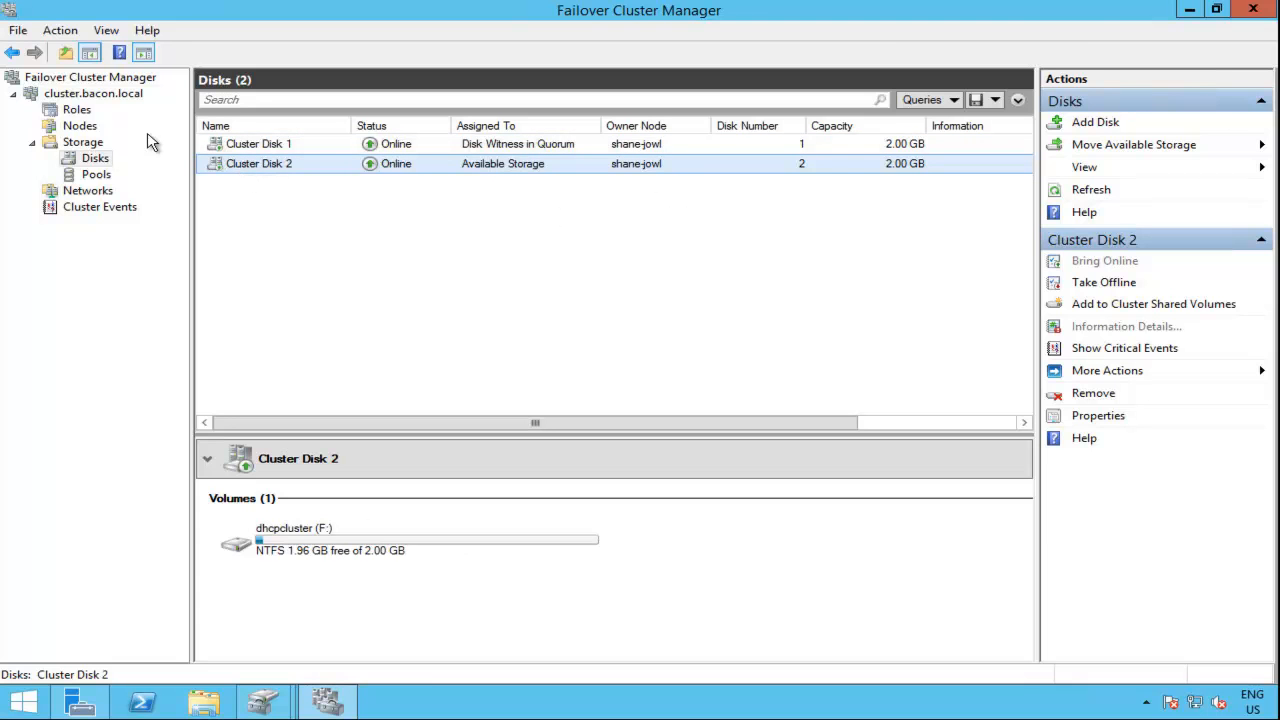
Step: Start configuring a new role for the cluster, choose DHCP Server and continue to the client access point settings
left_click(88, 114)
right_click(90, 112)
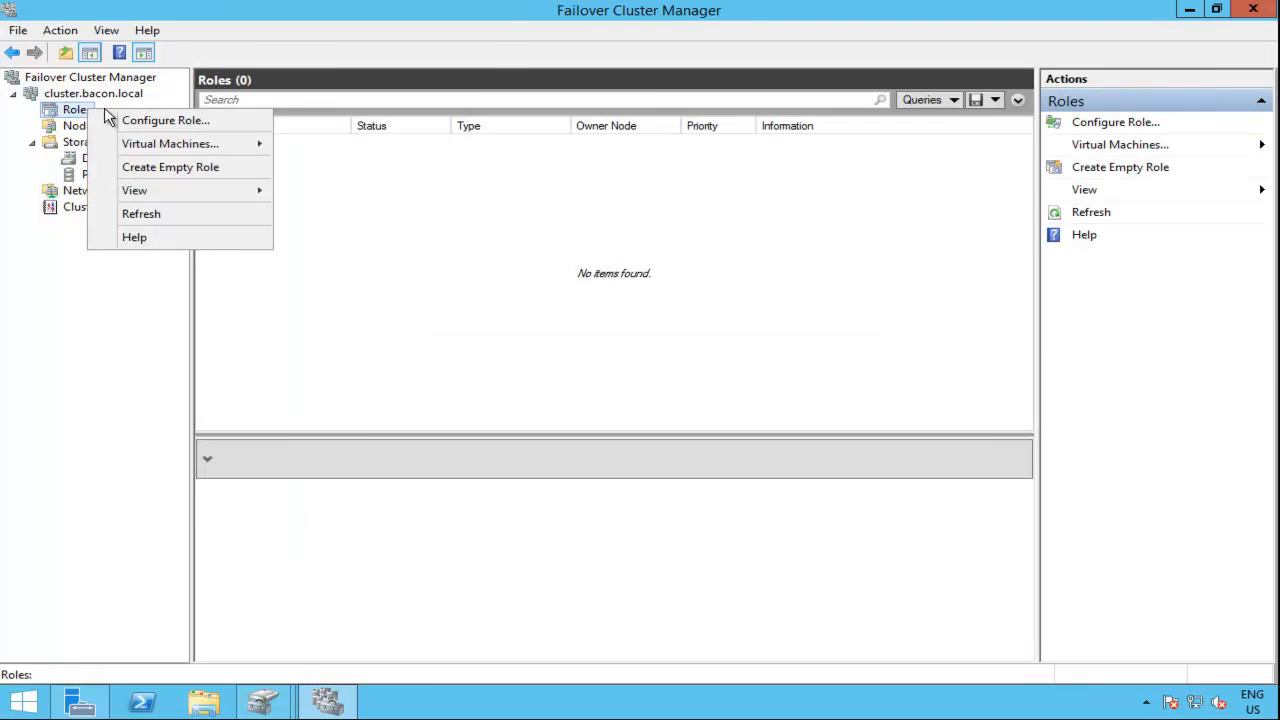
left_click(171, 120)
left_click(514, 302)
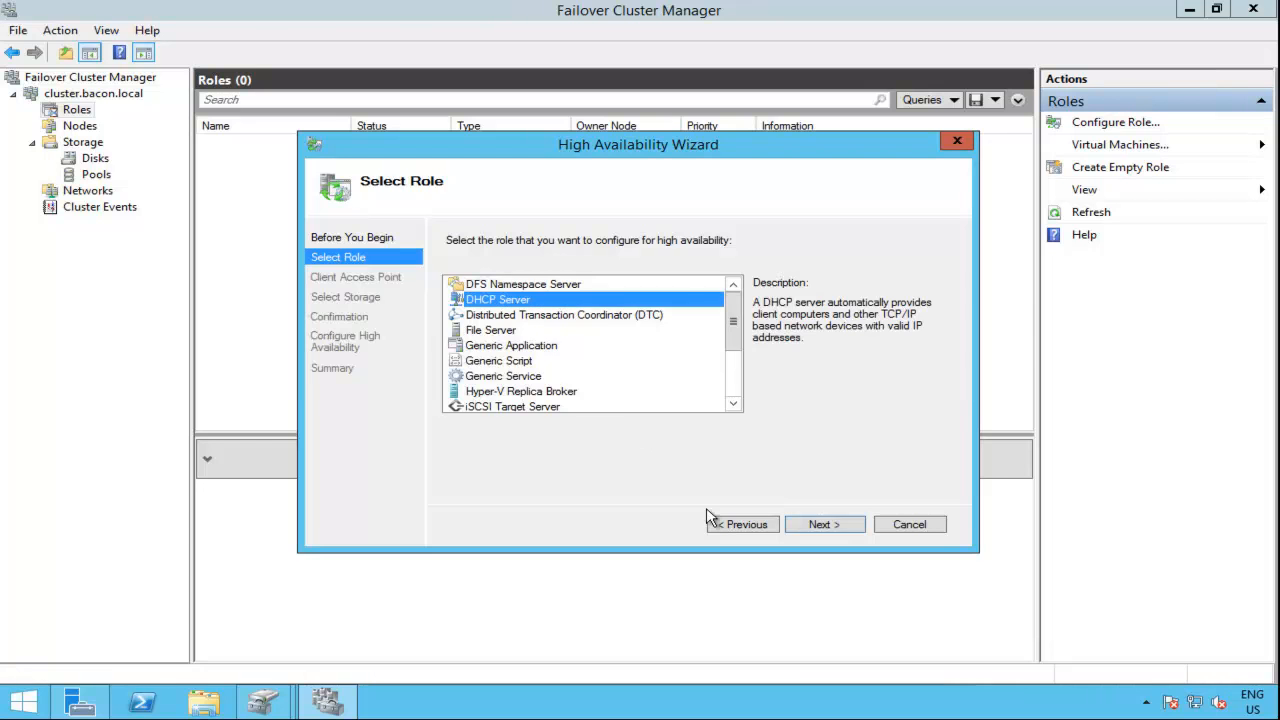
left_click(821, 528)
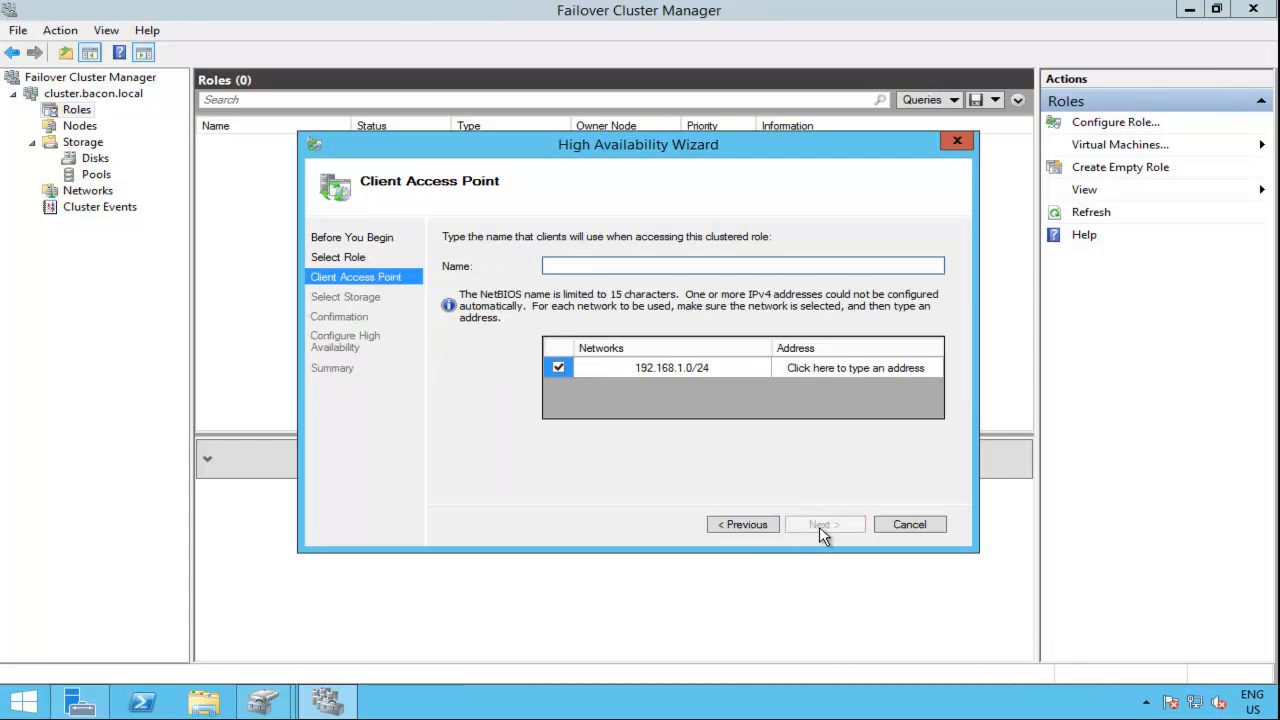
Step: Set the client access point name to dhcpcluster with the address 192.168.1.4 and continue to storage selection
type("dhcpcluster")
key("Tab")
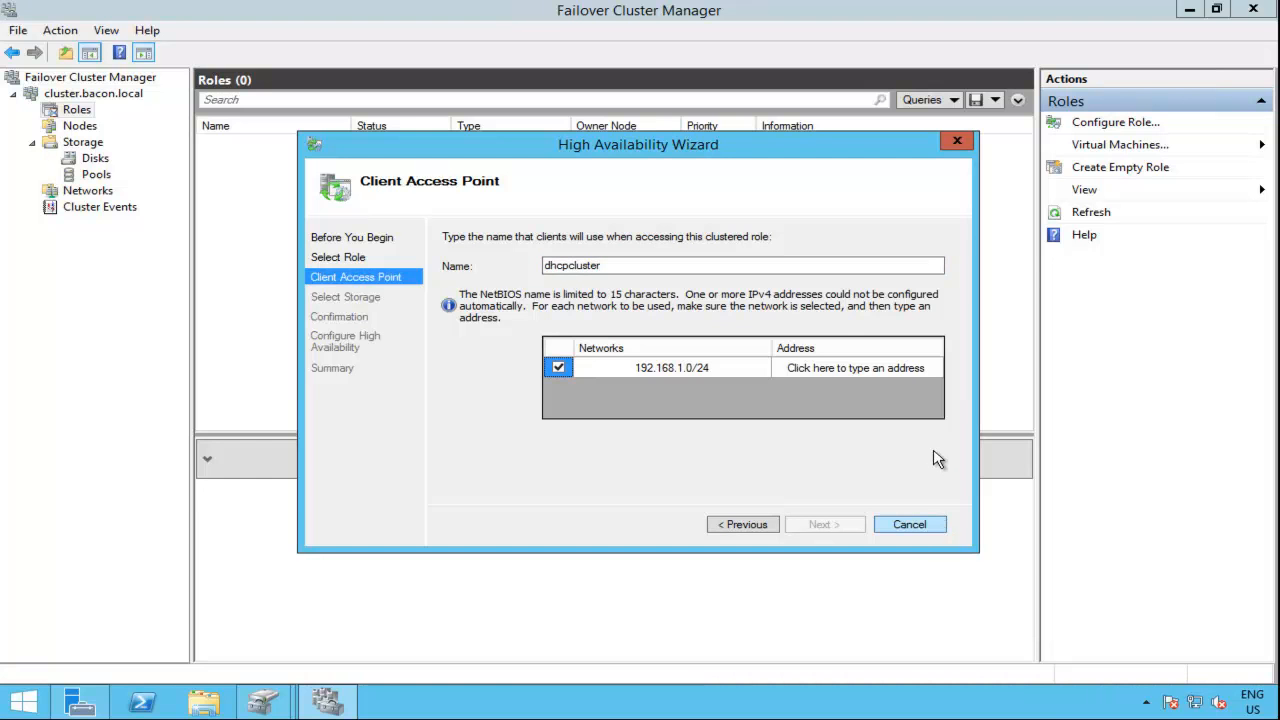
left_click(916, 368)
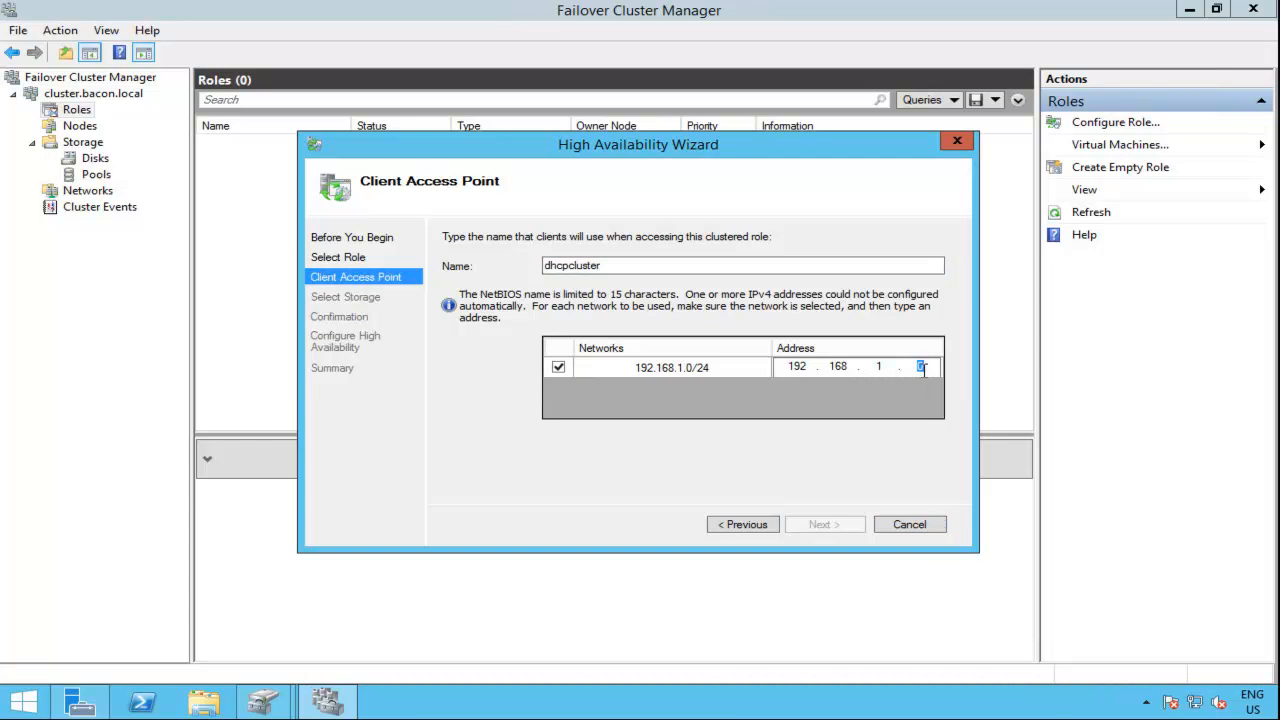
type("4")
left_click(830, 527)
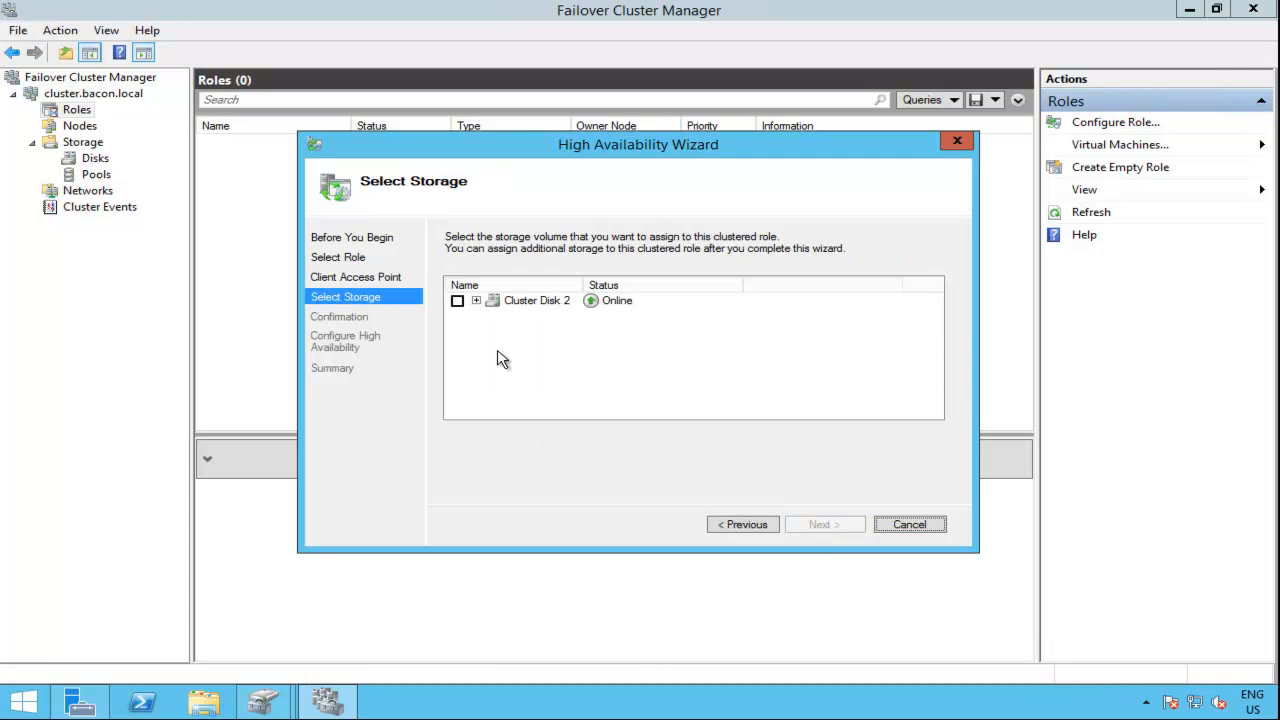
Step: Assign Cluster Disk 2 to the clustered DHCP Server role and finish the High Availability Wizard
left_click(458, 301)
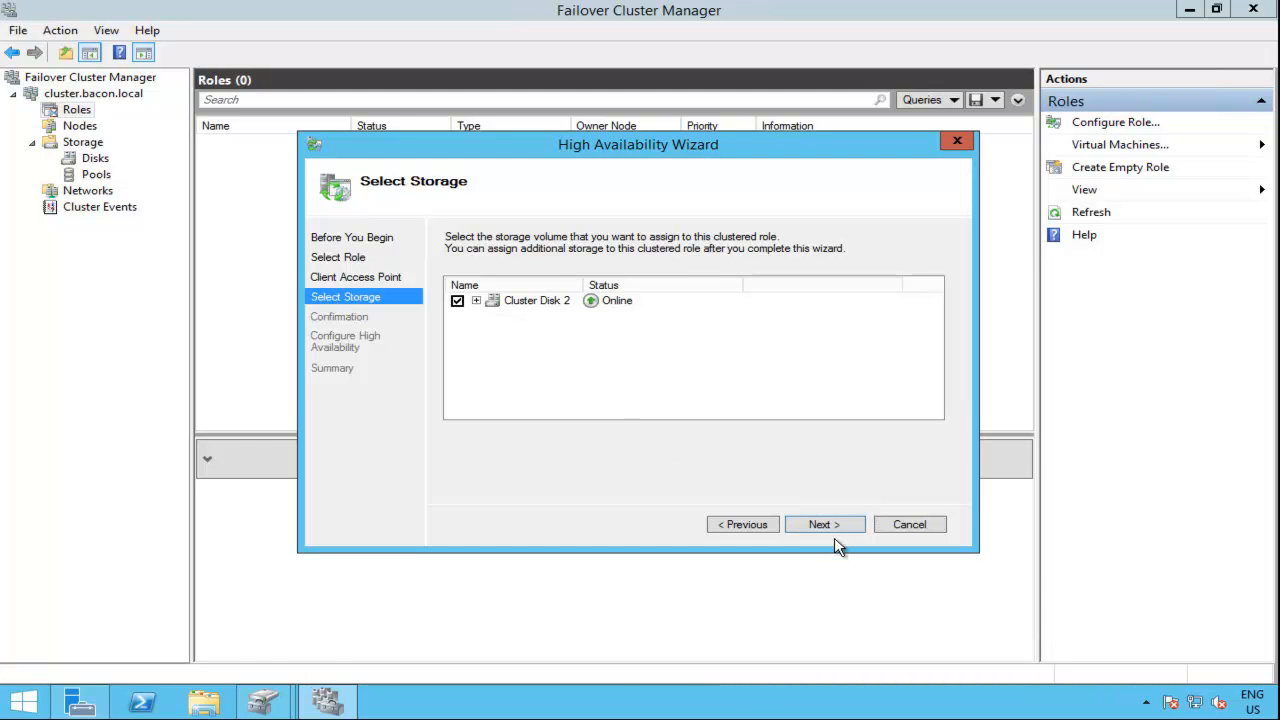
left_click(828, 528)
left_click(824, 527)
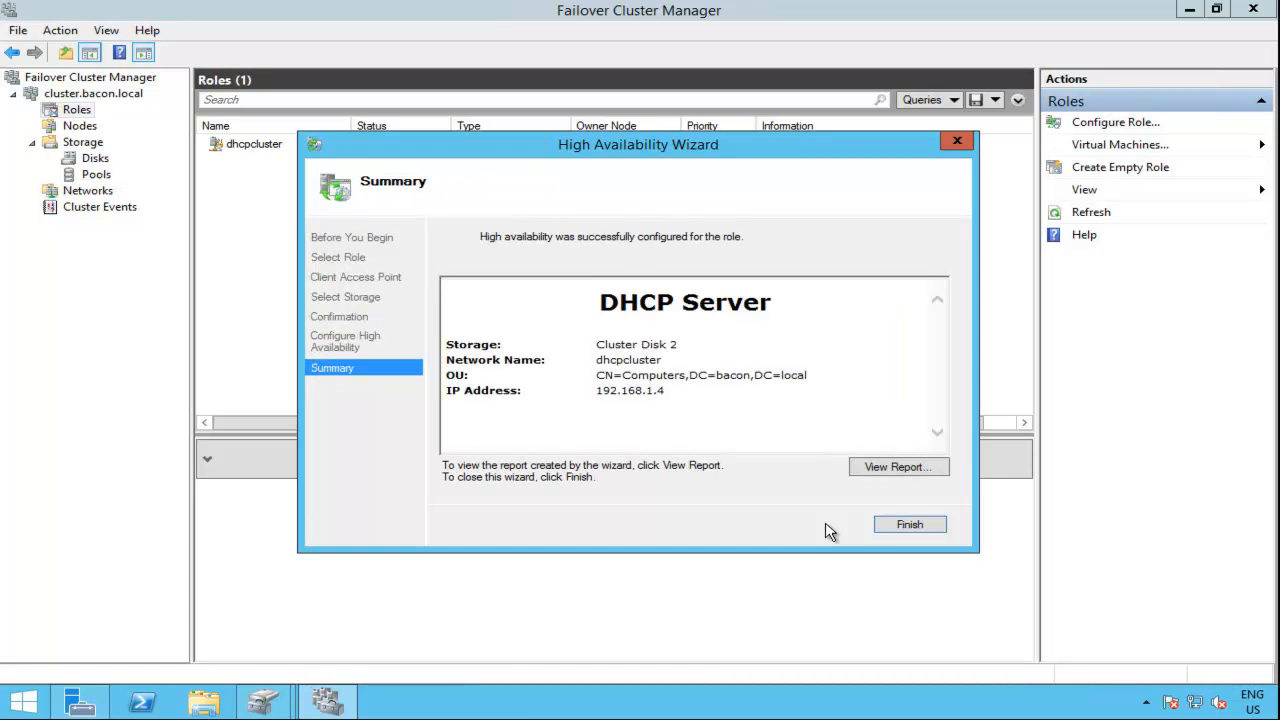
left_click(903, 524)
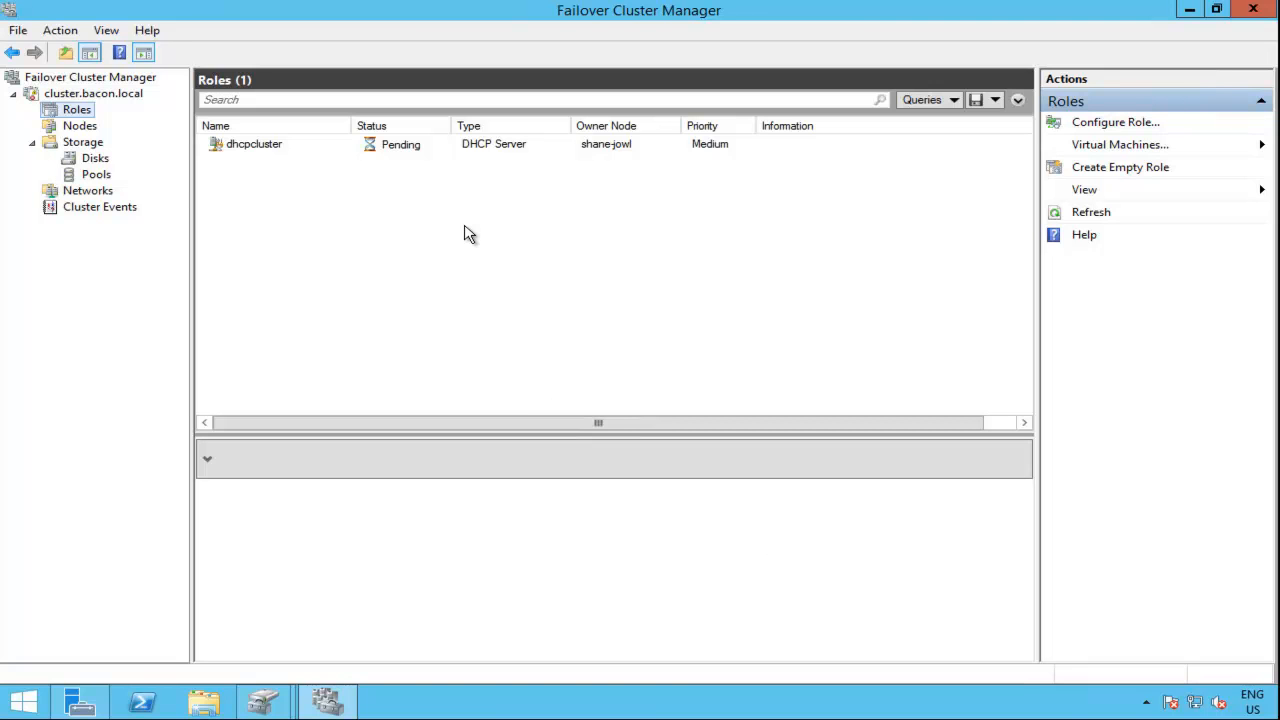
Step: Open the properties of the dhcpcluster role and select only shane-jowl as its preferred owner
left_click(470, 148)
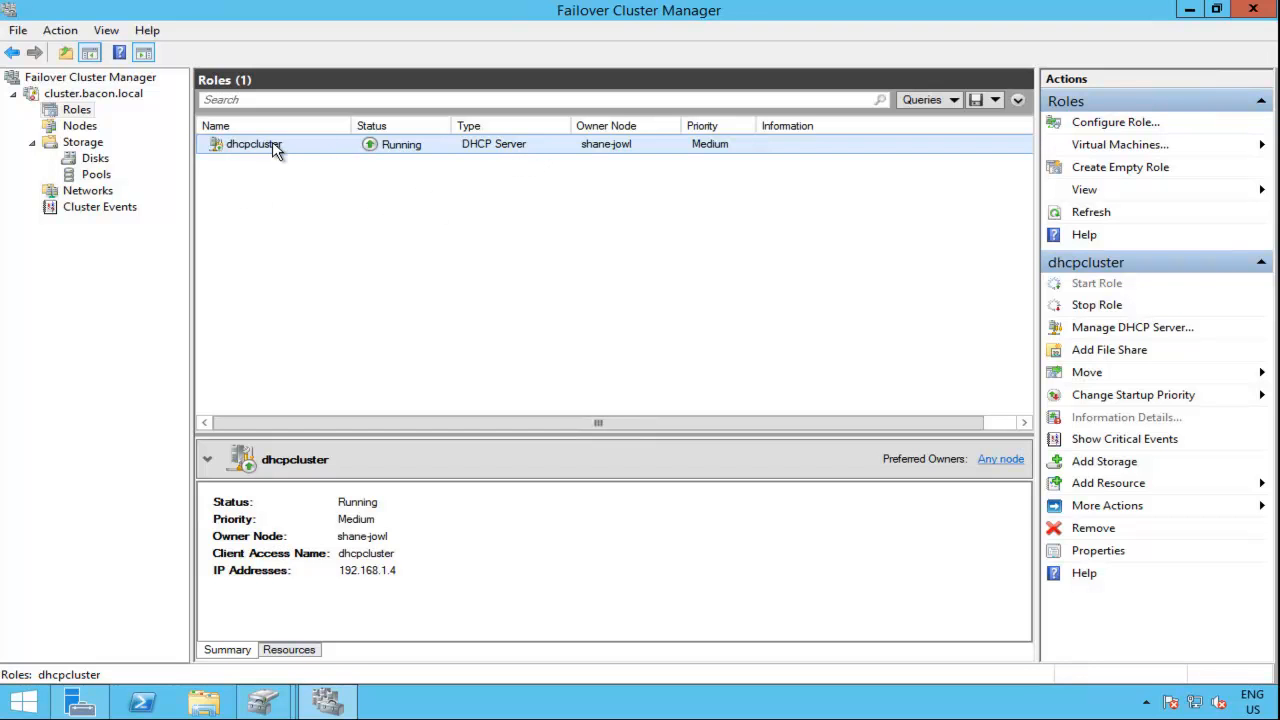
right_click(665, 151)
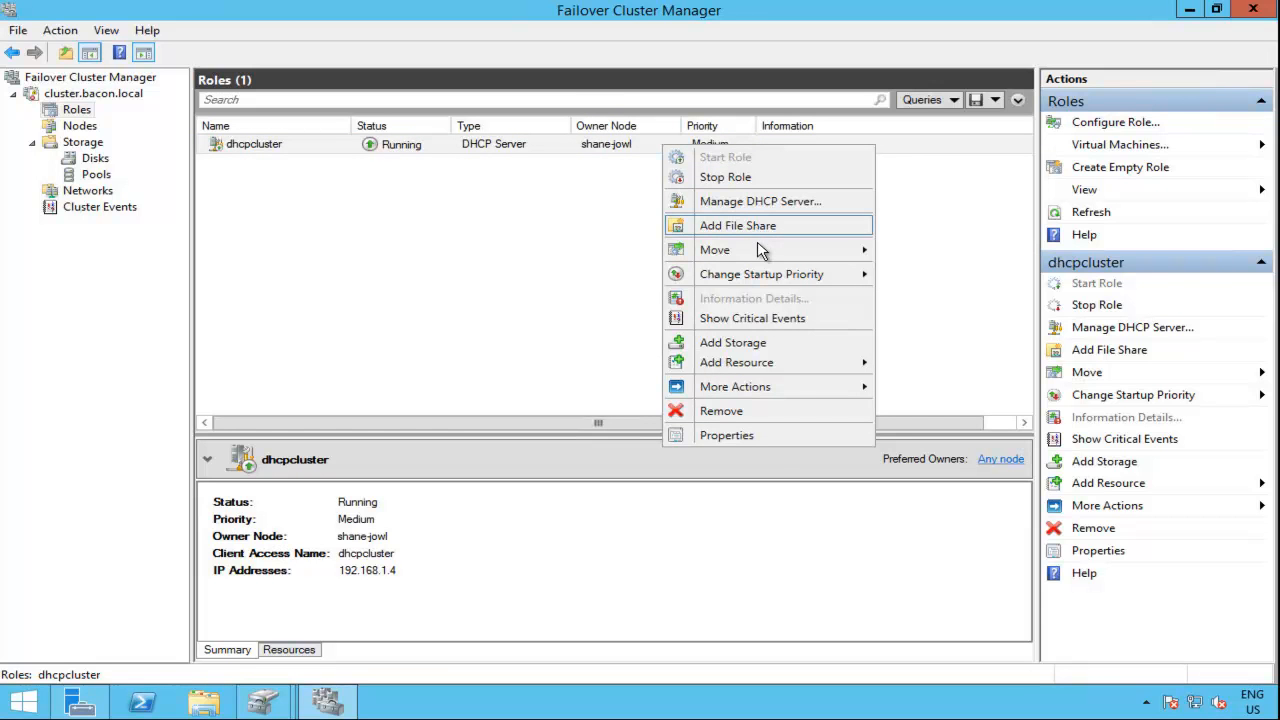
left_click(753, 438)
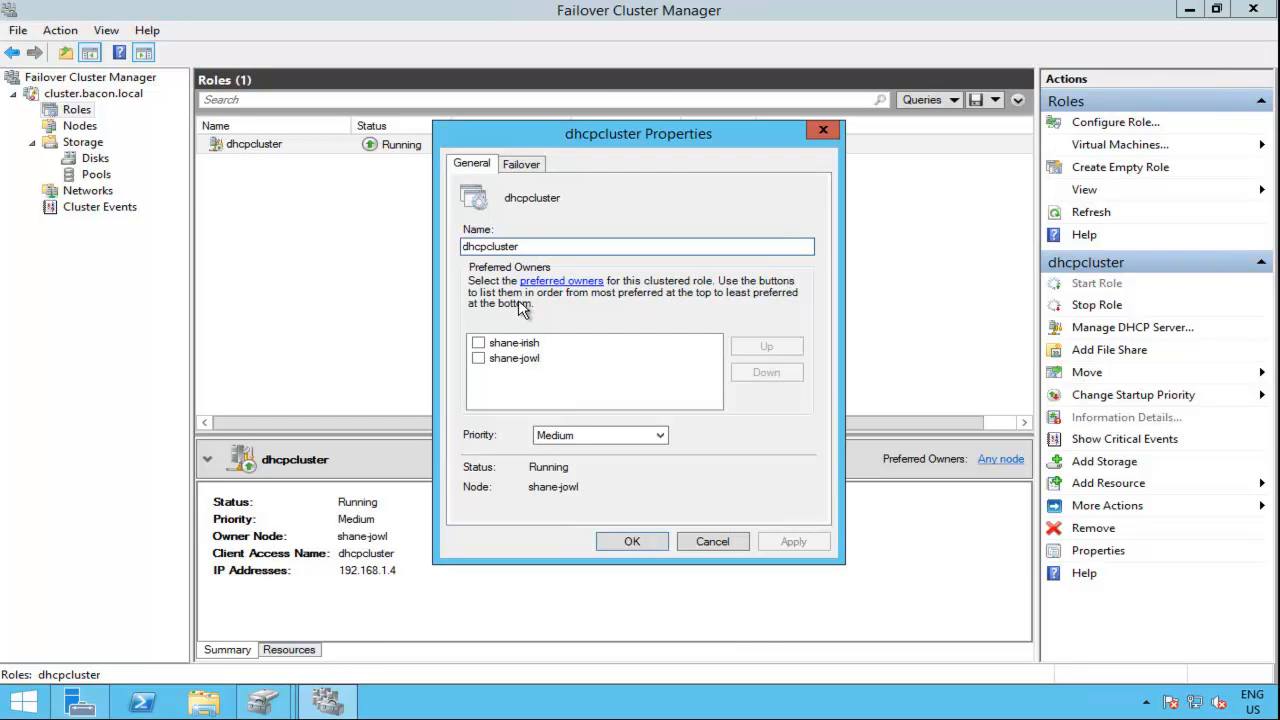
left_click(478, 358)
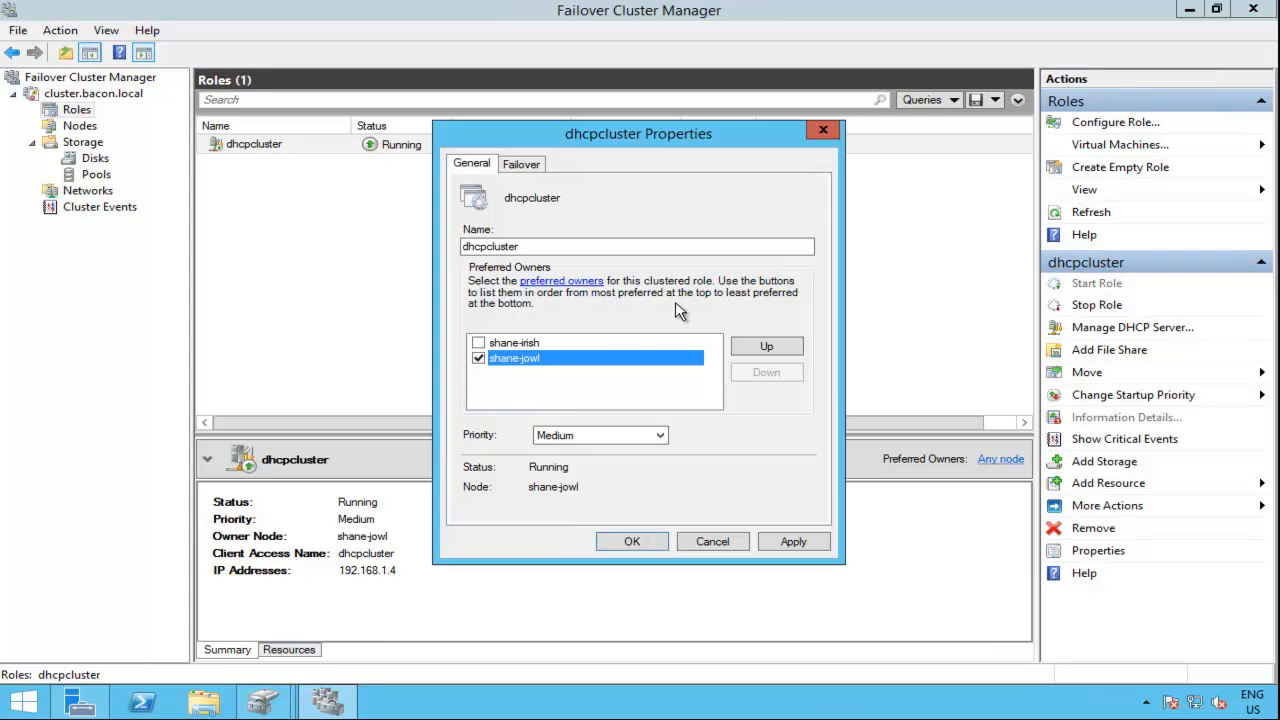
left_click(478, 343)
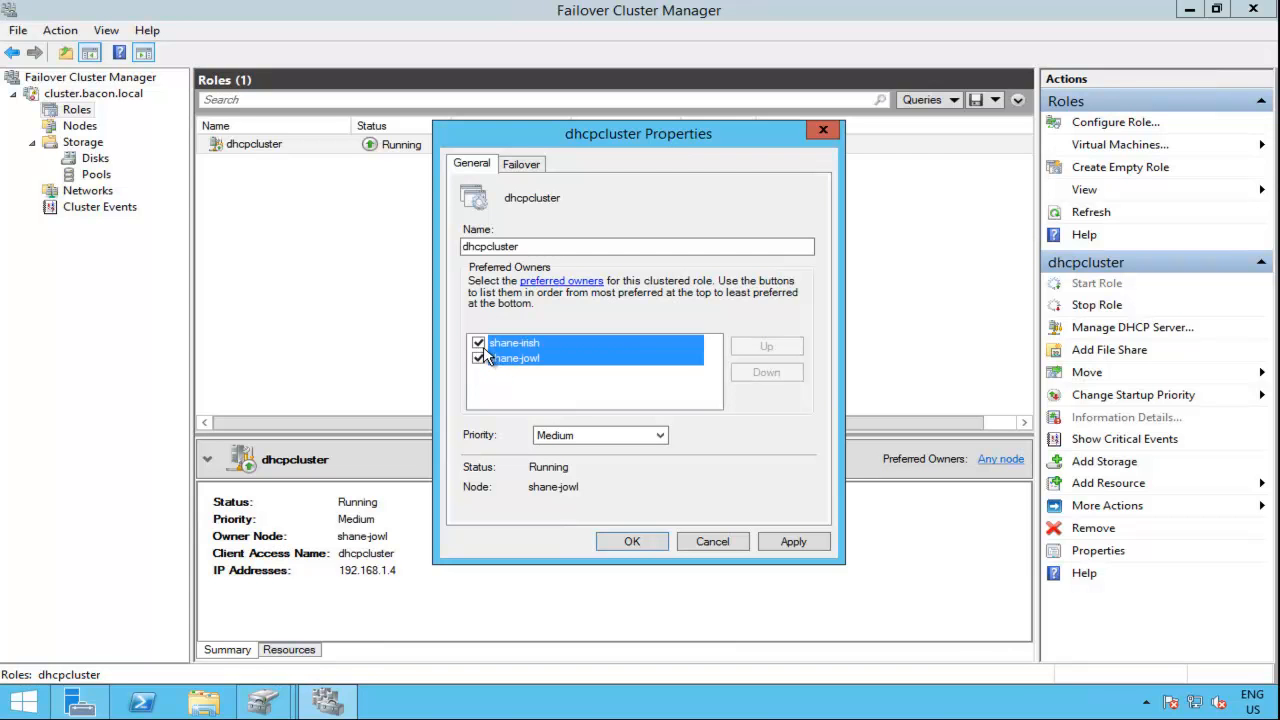
left_click(479, 358)
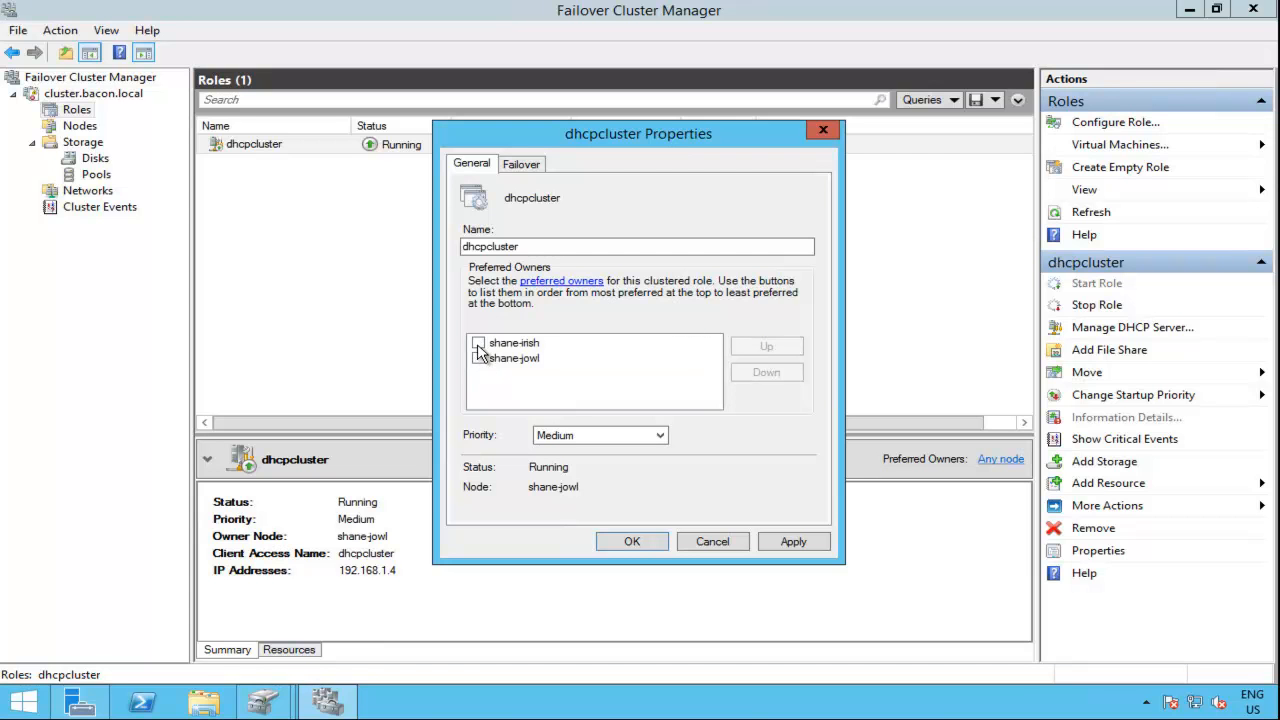
left_click(478, 360)
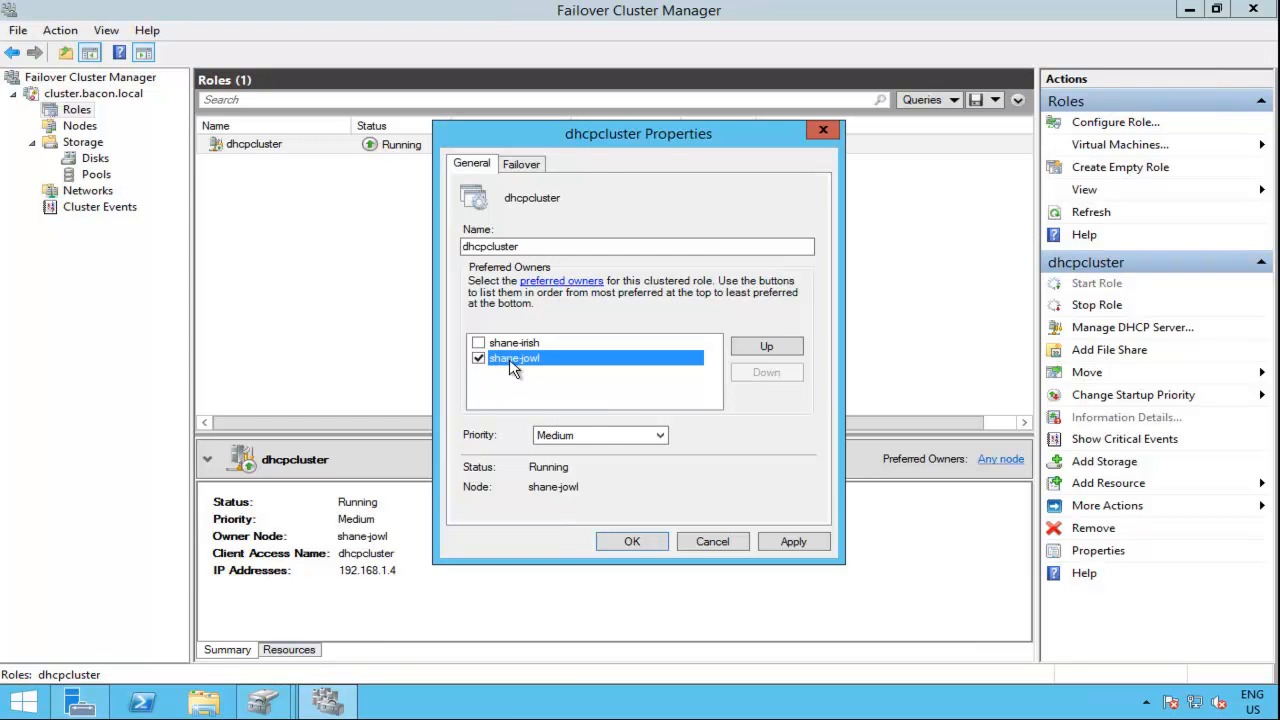
Step: Allow immediate failback for the dhcpcluster role, apply the change, review the preferred owner and failback settings, and close the properties
left_click(522, 166)
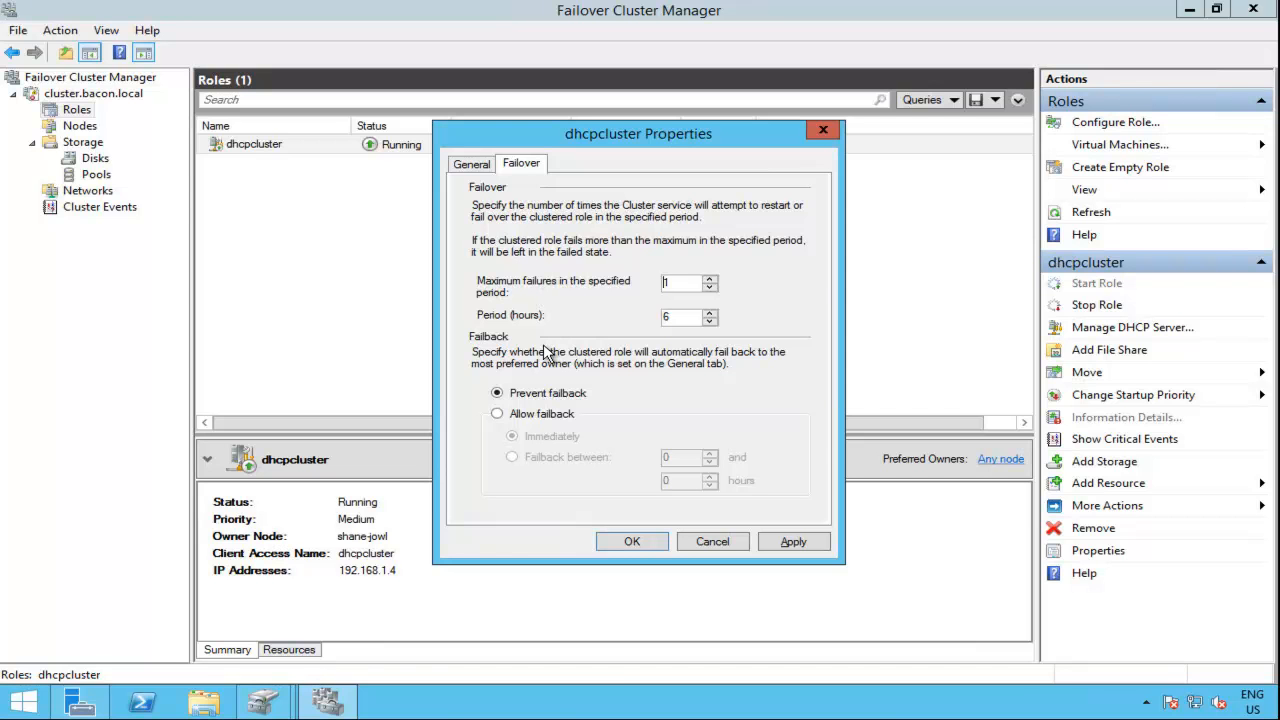
left_click(543, 421)
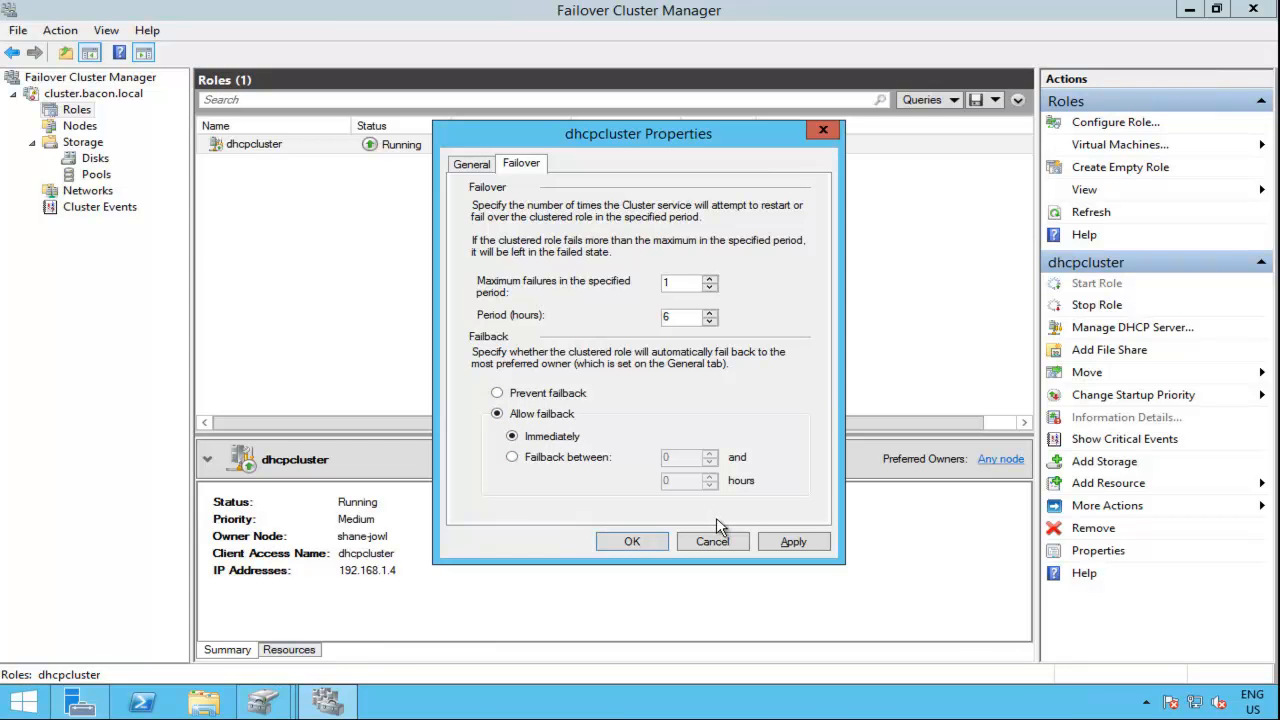
left_click(790, 541)
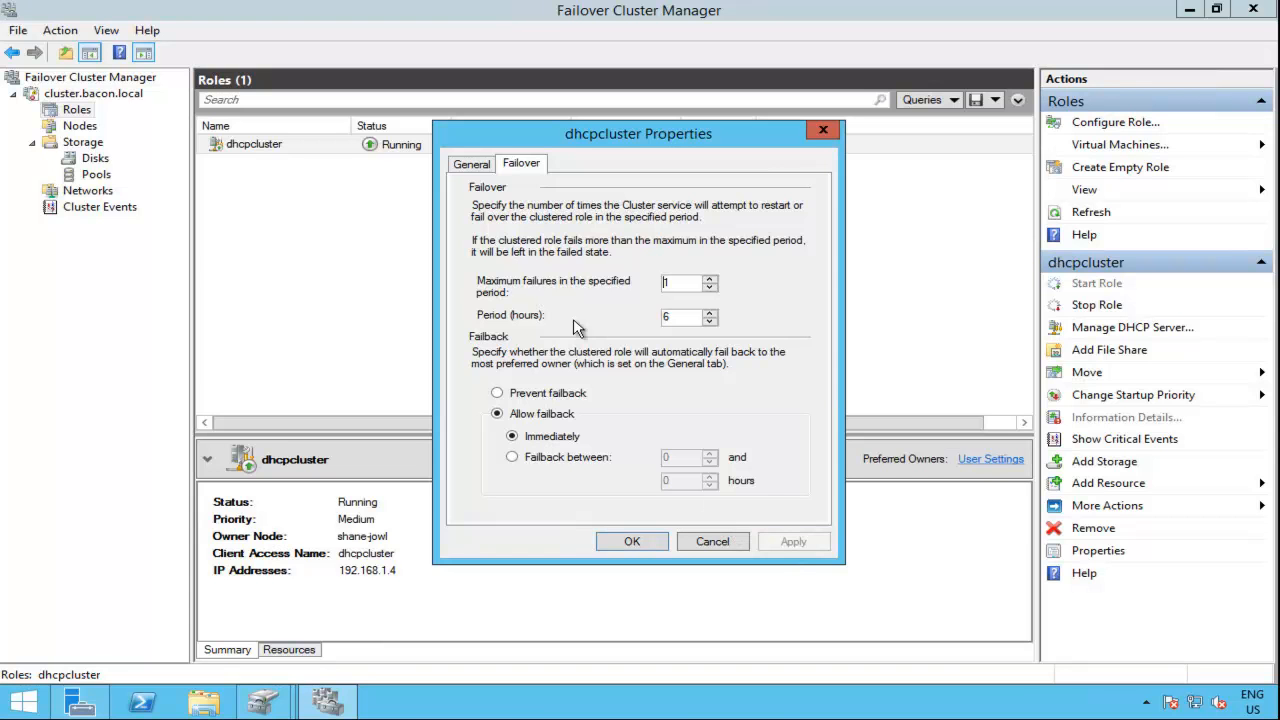
left_click(481, 174)
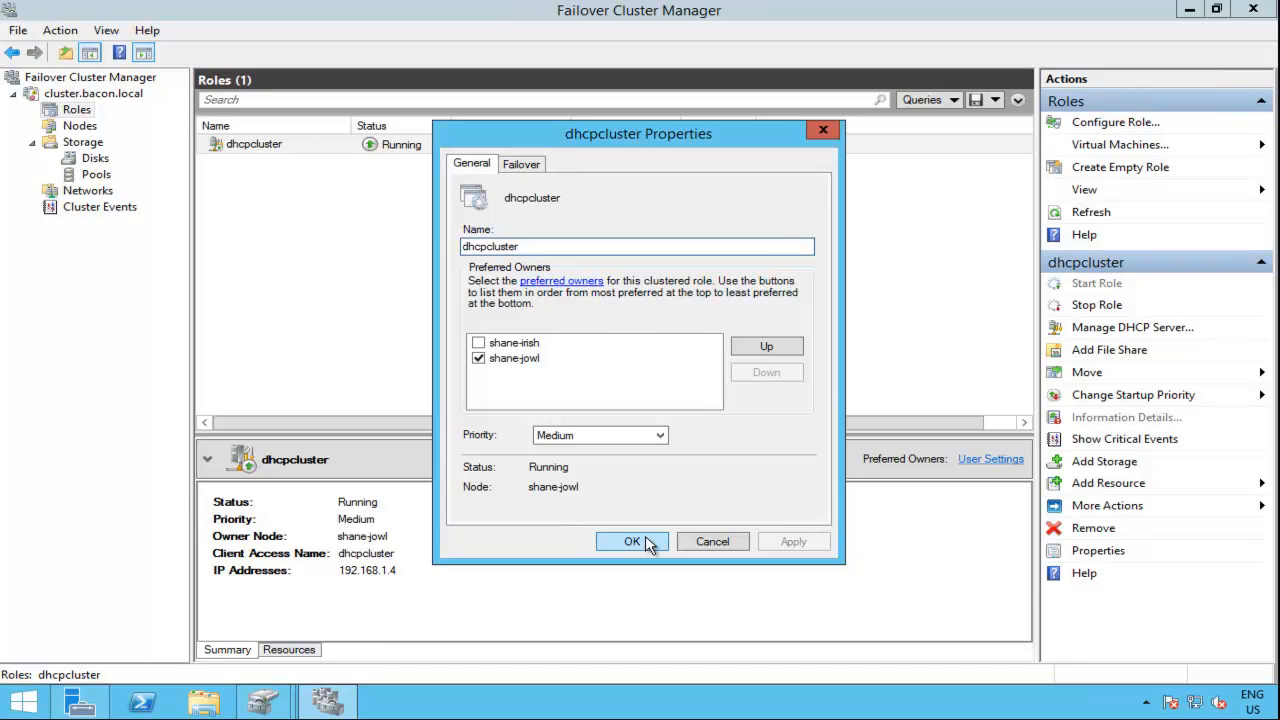
left_click(524, 166)
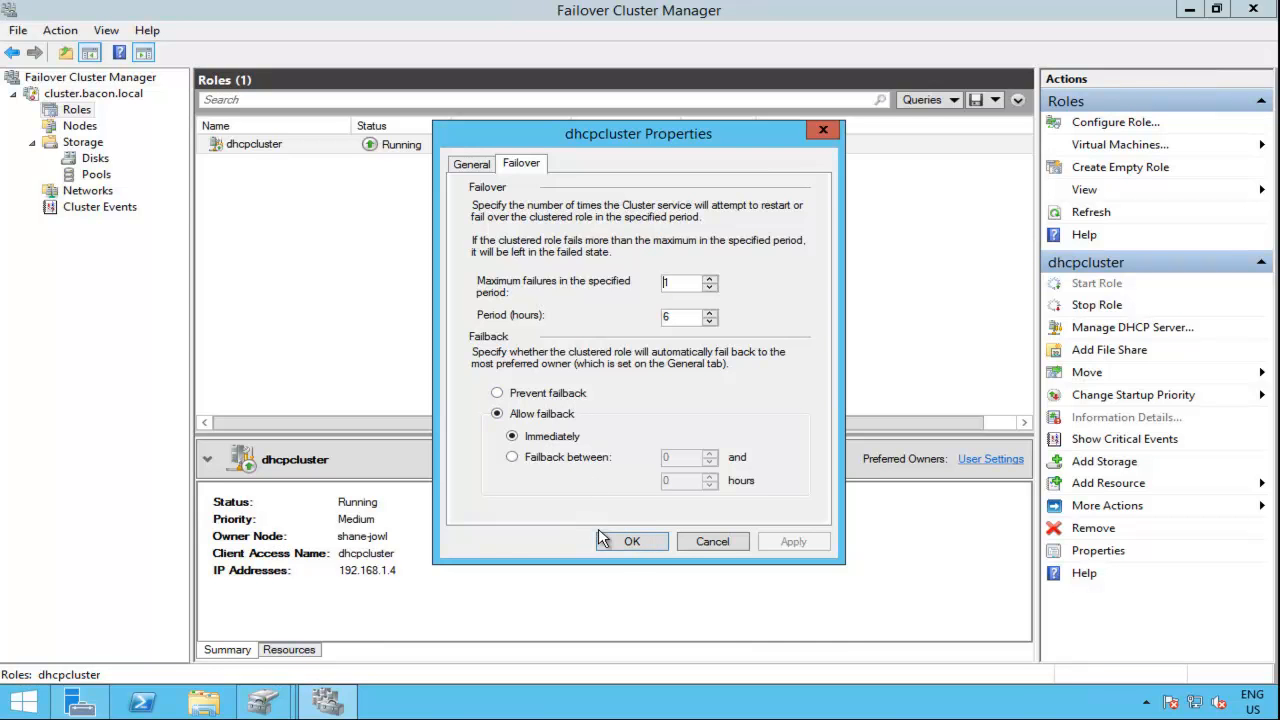
left_click(632, 541)
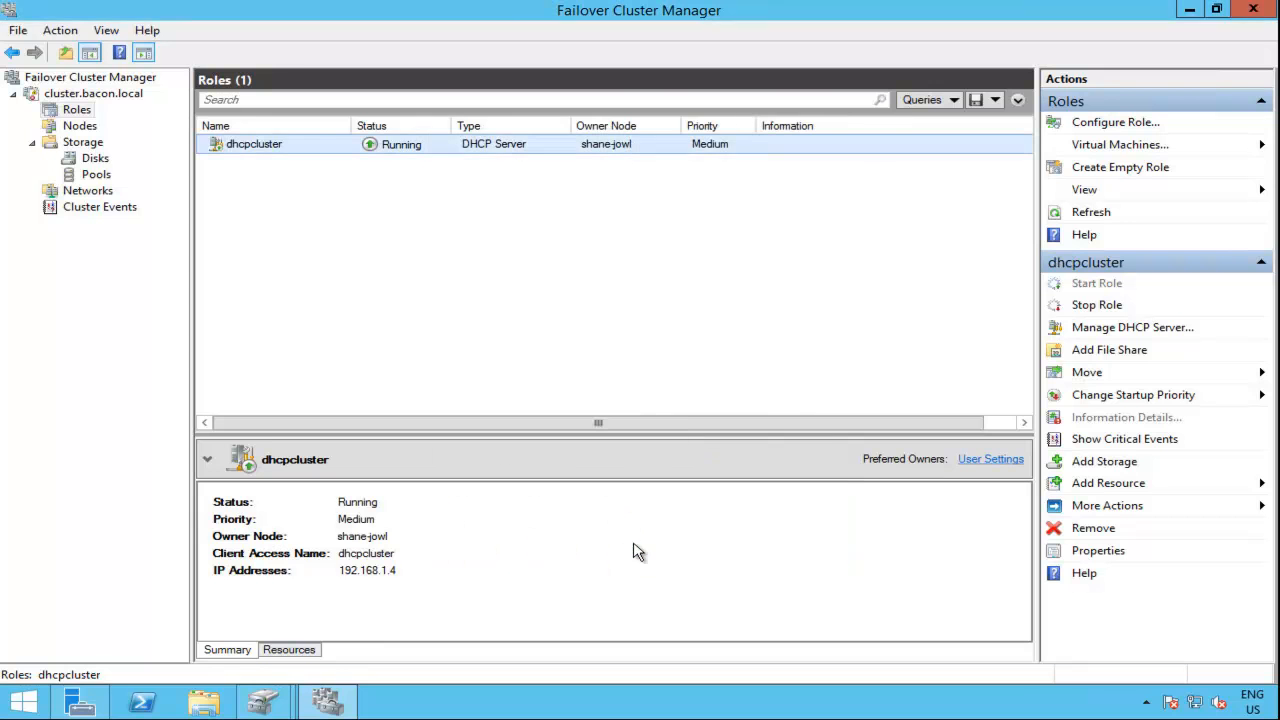
Step: Open the DHCP server management console for the dhcpcluster role
right_click(78, 112)
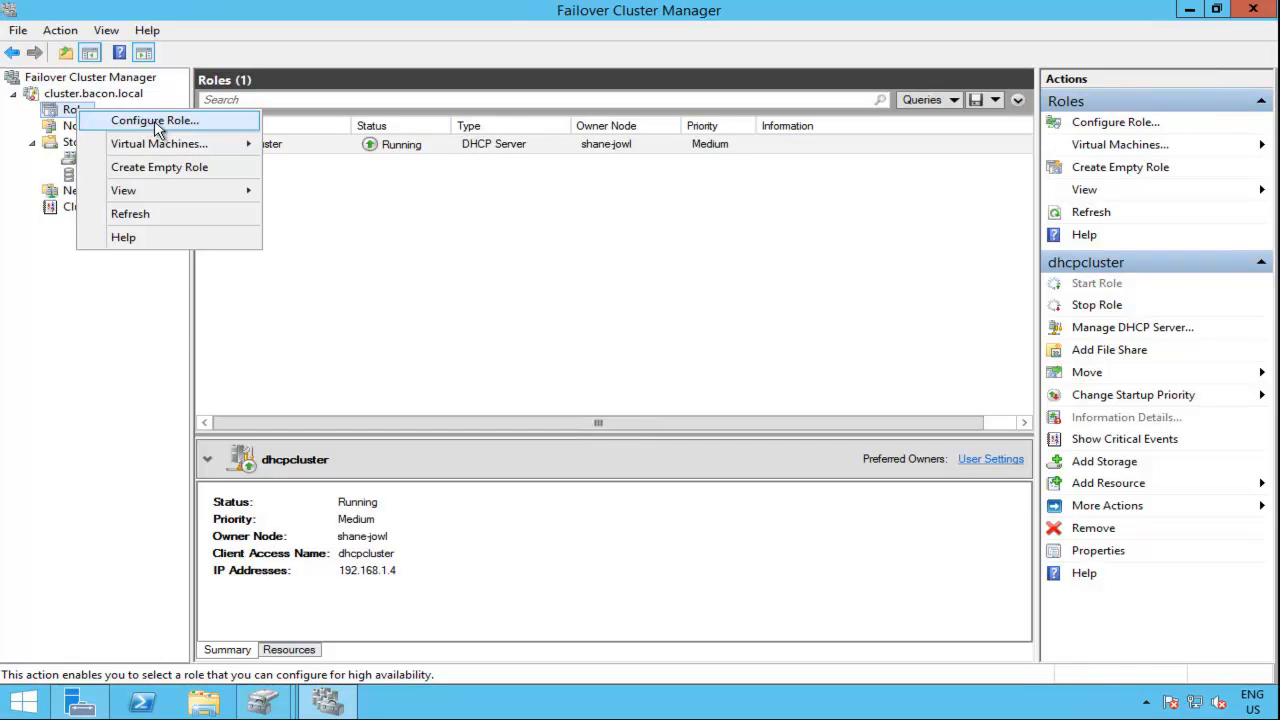
left_click(428, 242)
right_click(287, 152)
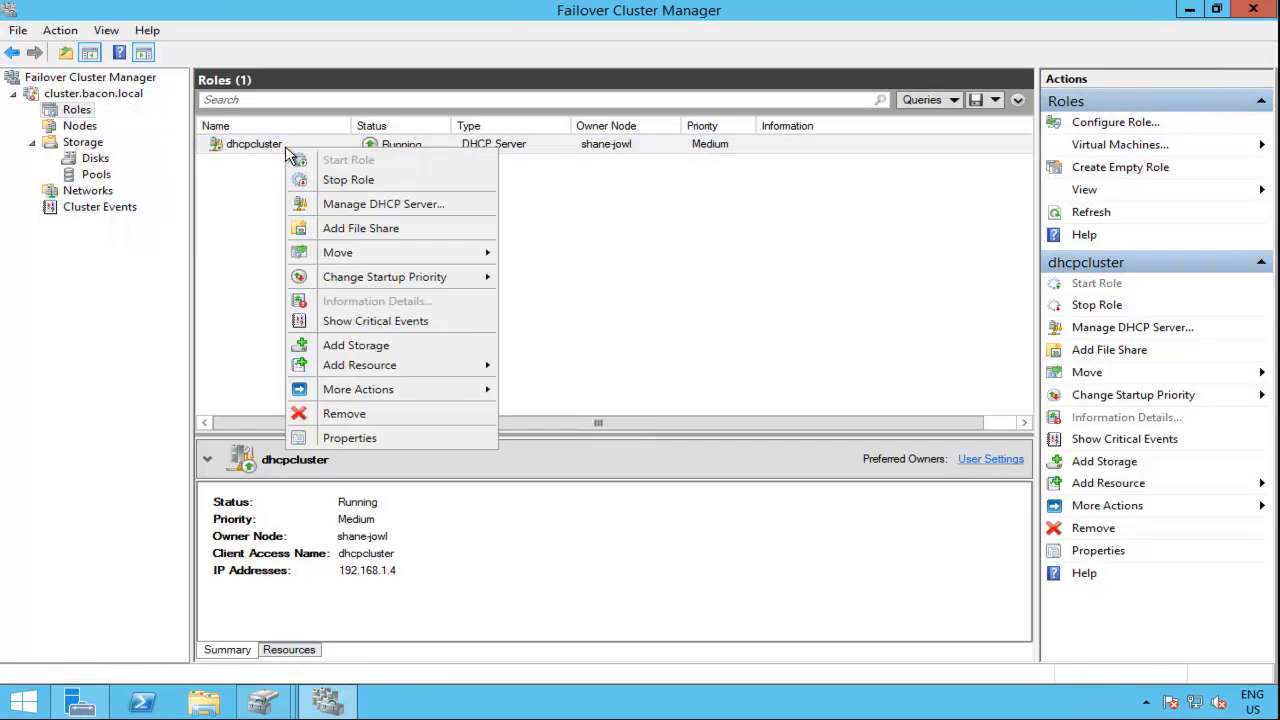
left_click(447, 212)
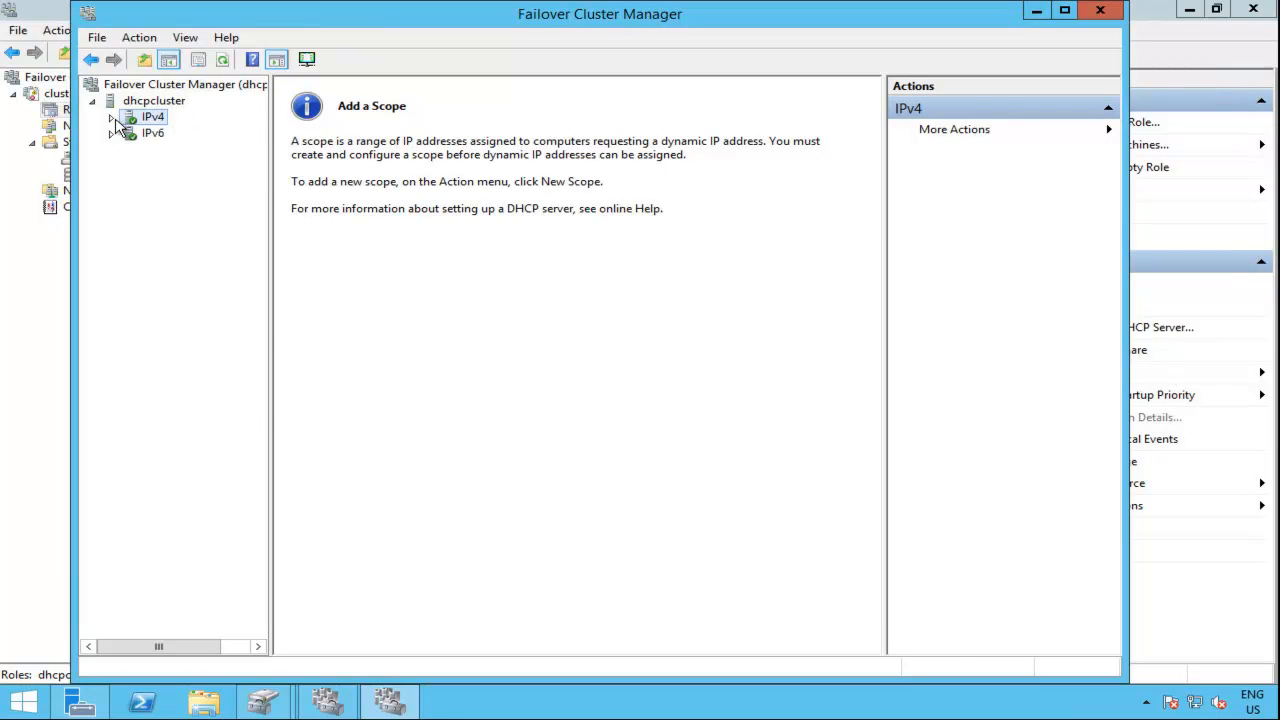
Step: Start a new IPv4 scope on dhcpcluster and name it internal
double_click(145, 122)
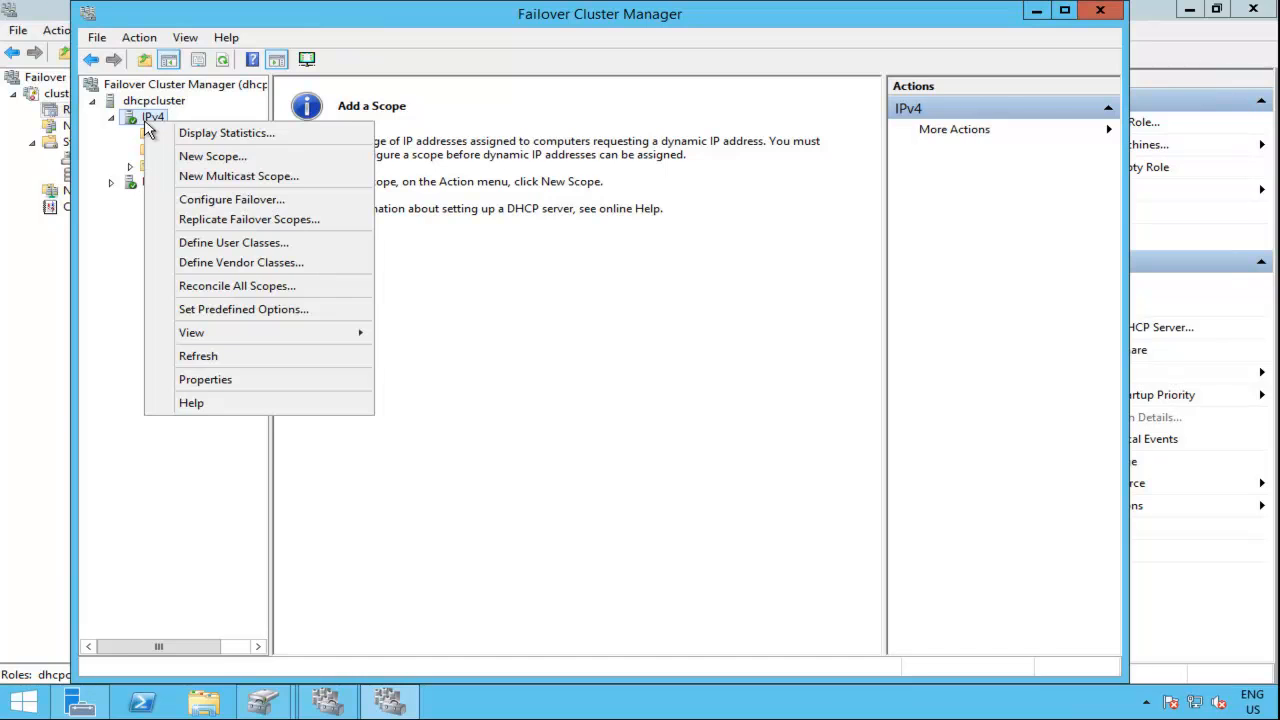
left_click(250, 157)
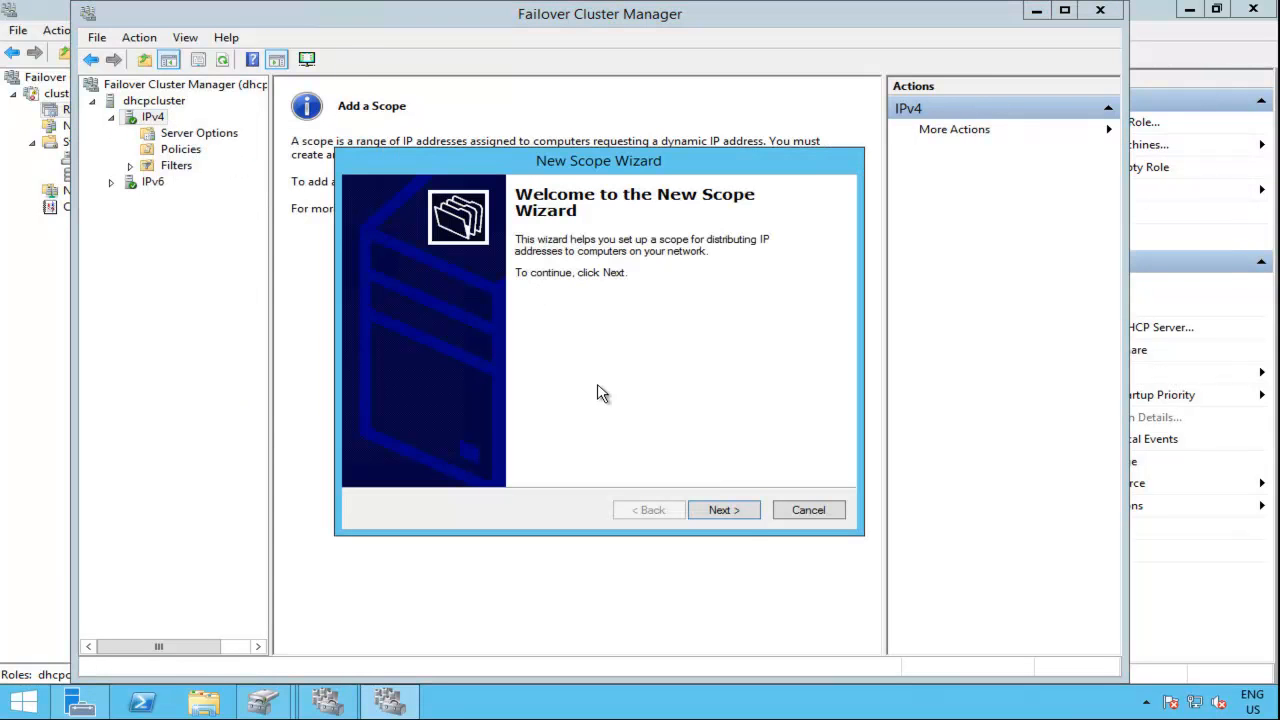
left_click(740, 516)
type("internal")
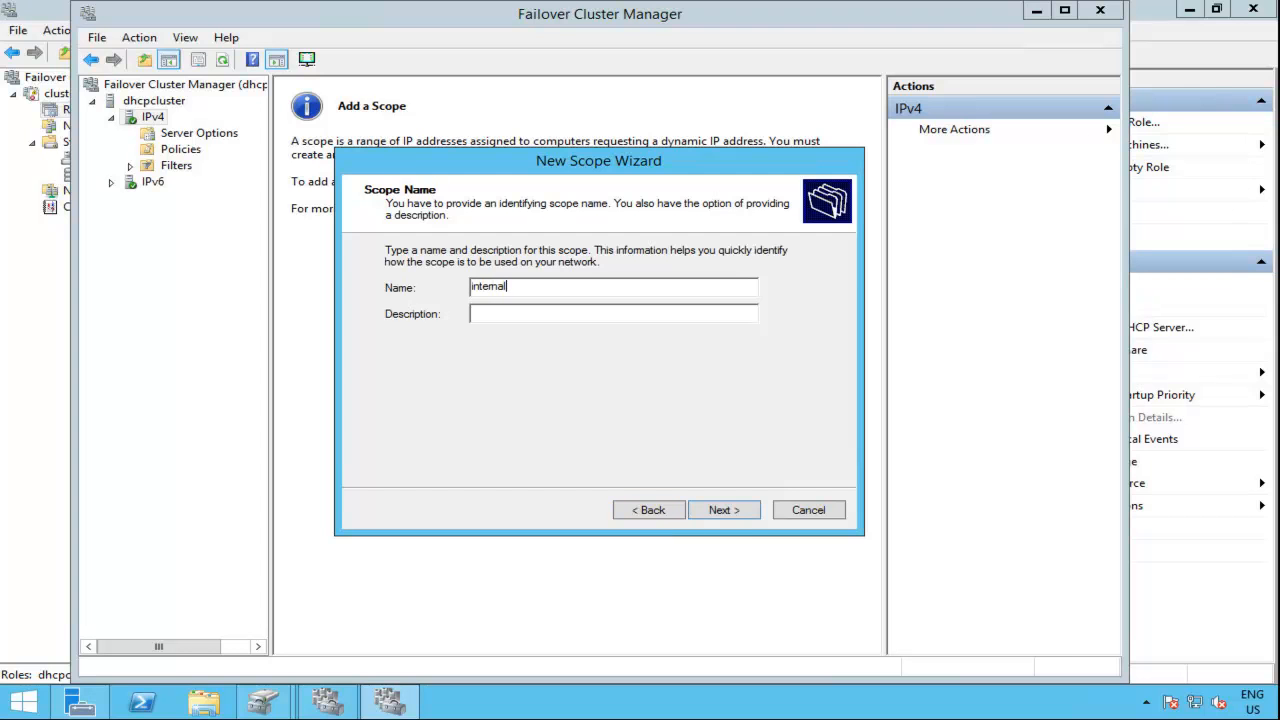
left_click(741, 516)
Step: Set the scope's address range from 192.168.1.40 to 192.168.1.60 and continue to the exclusions
type("192 . 168 . 1 .")
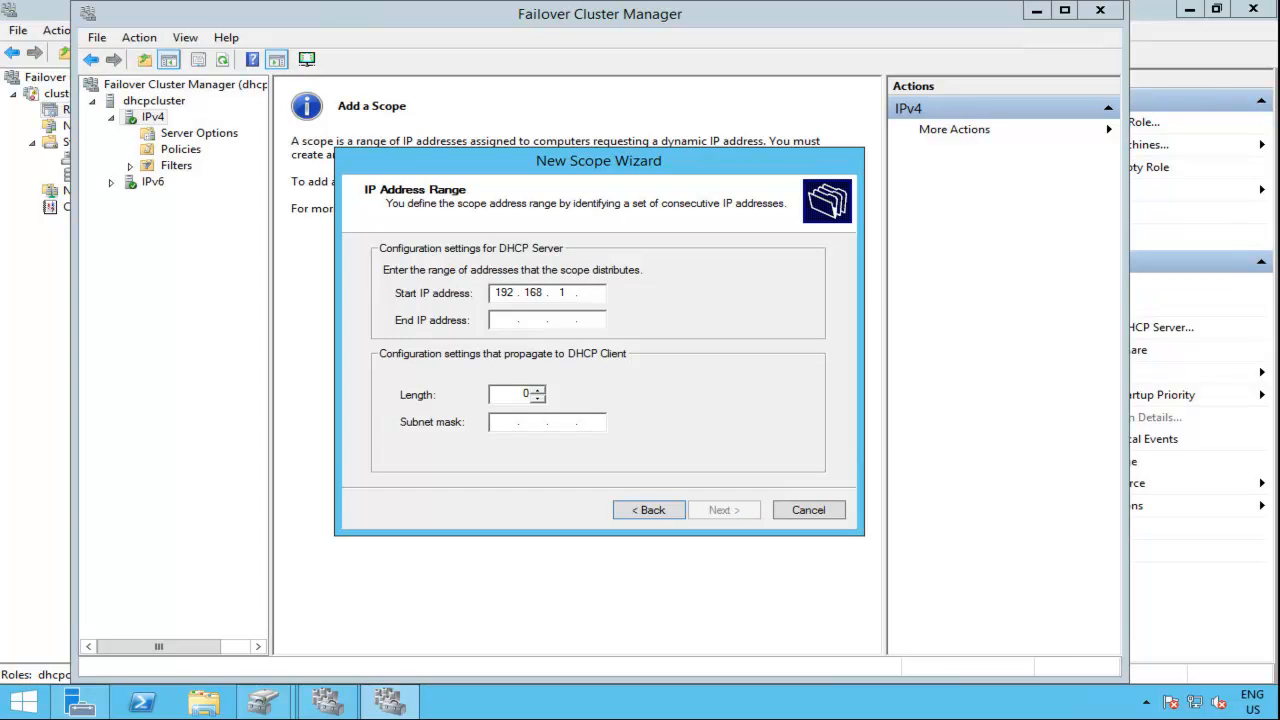
type(" 40")
key("Tab")
type("192 . 168 . 1 . 60")
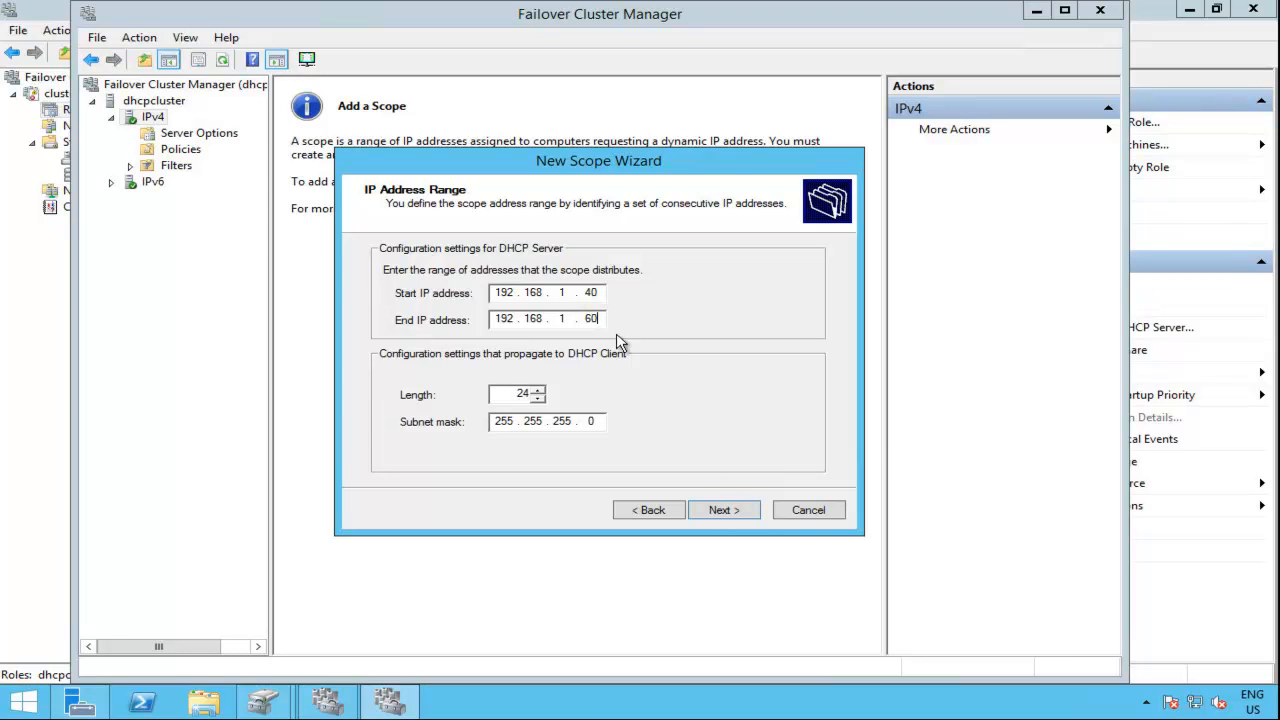
left_click(716, 516)
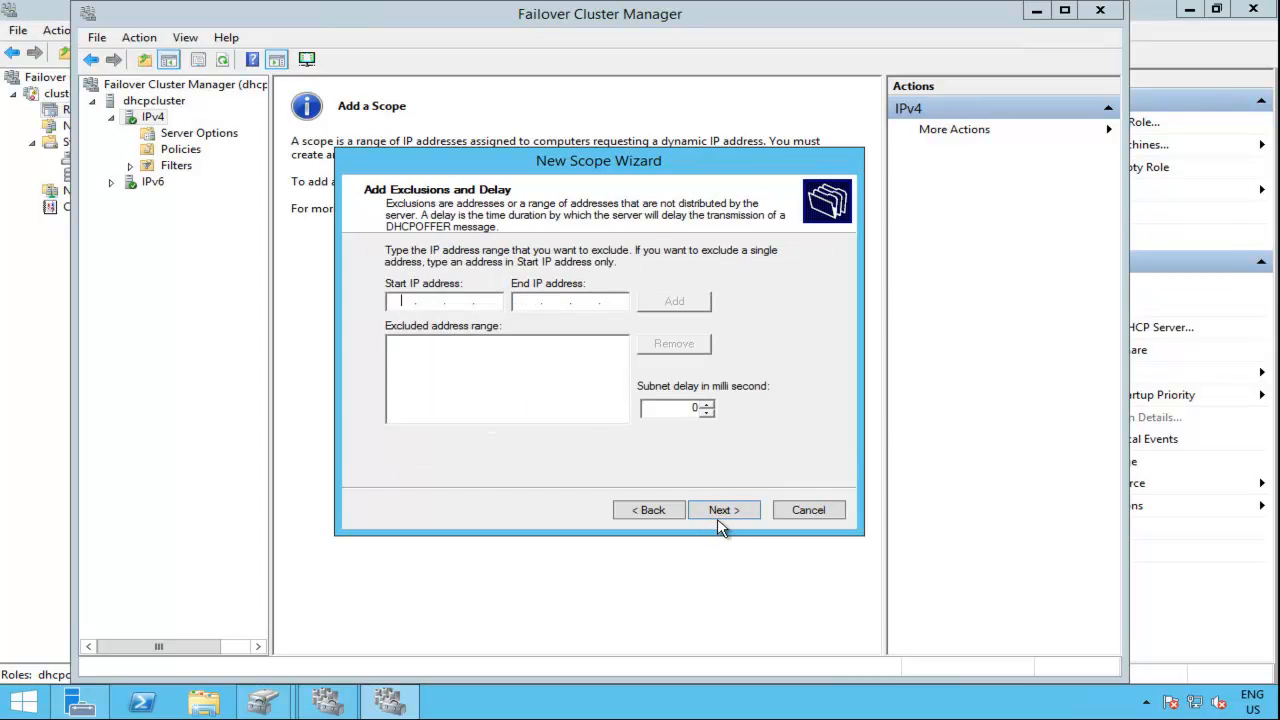
Step: Accept the default exclusions and lease duration, choose to configure DHCP options now, and add 192.168.1.1 as the default gateway
left_click(723, 511)
left_click(723, 511)
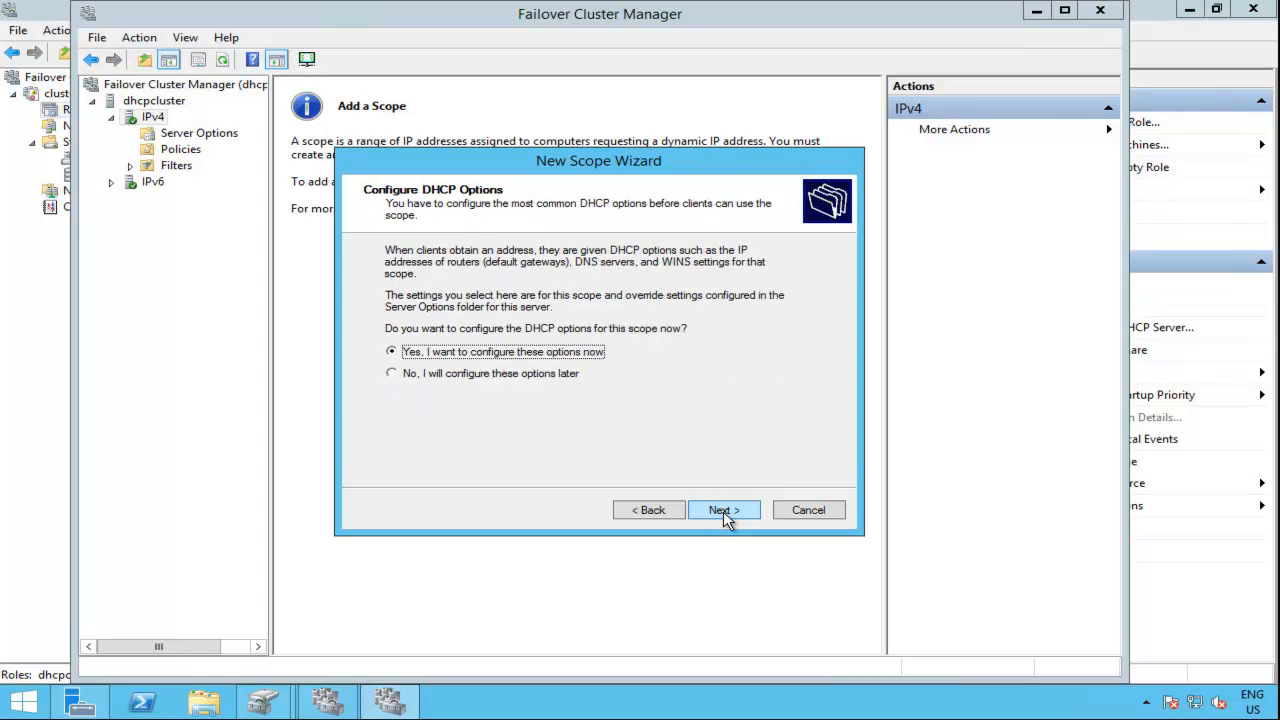
left_click(723, 511)
type("192 . 168 . 1 . 1")
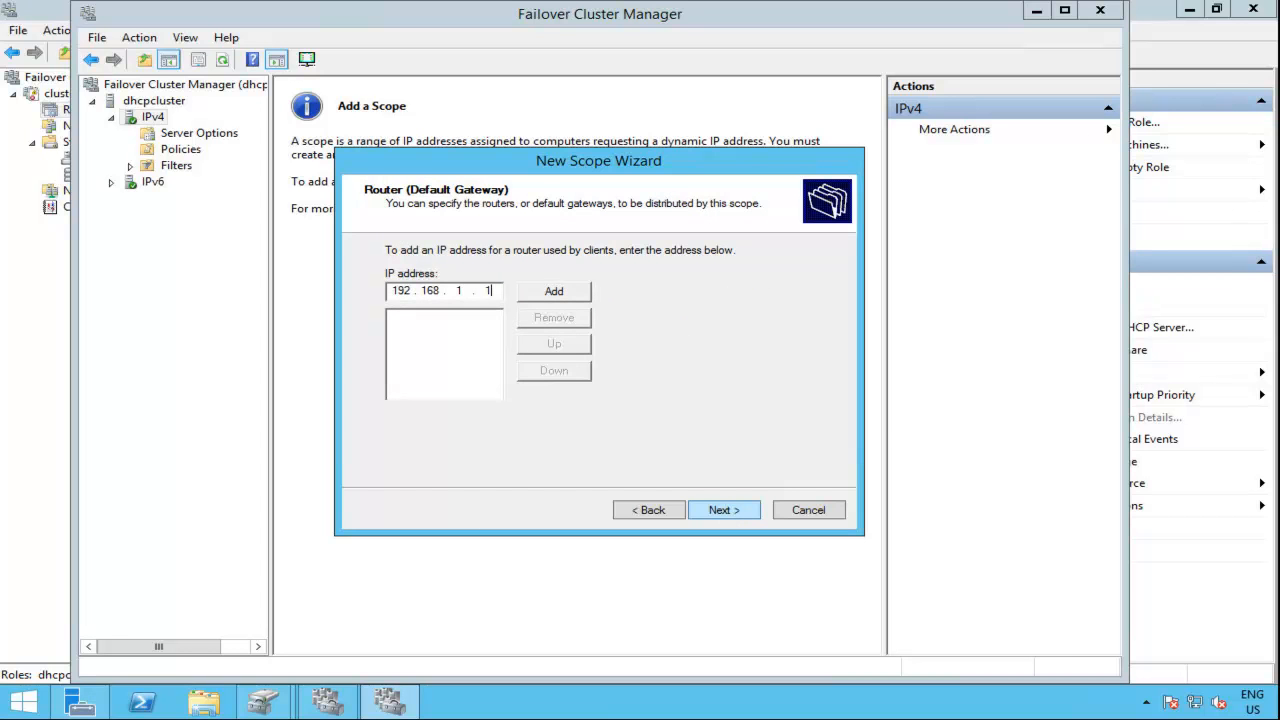
left_click(566, 292)
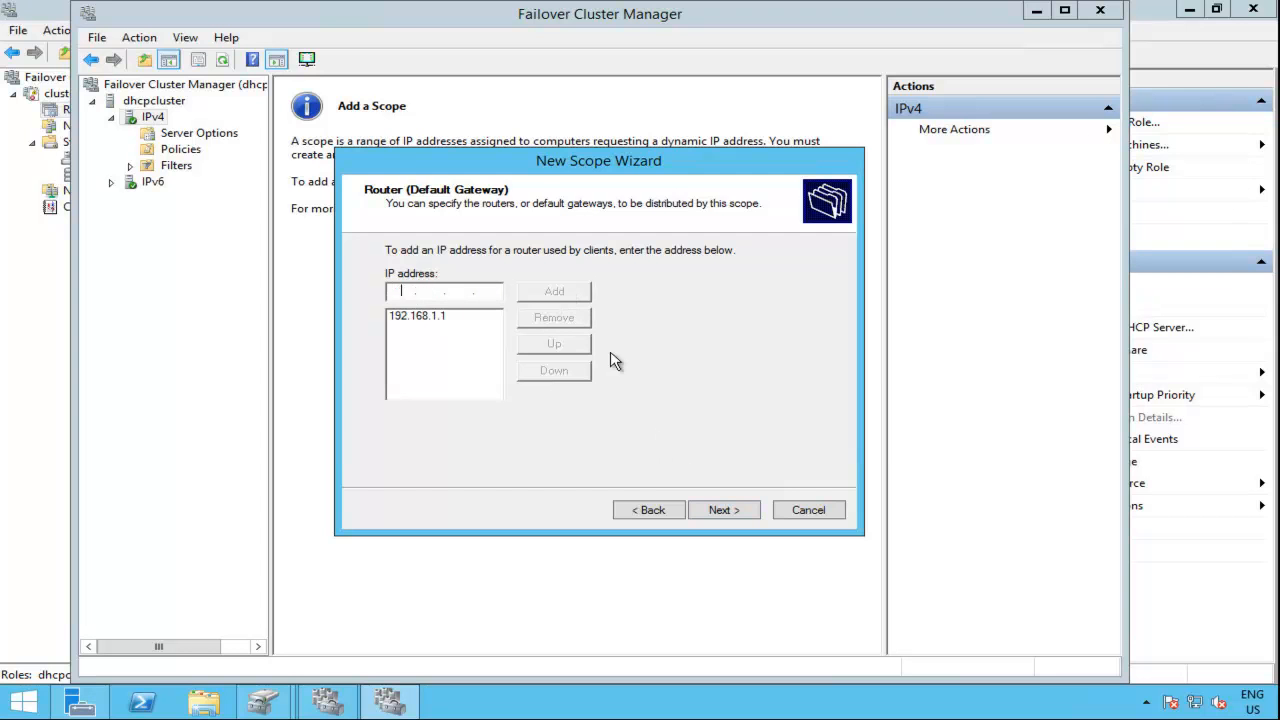
left_click(710, 512)
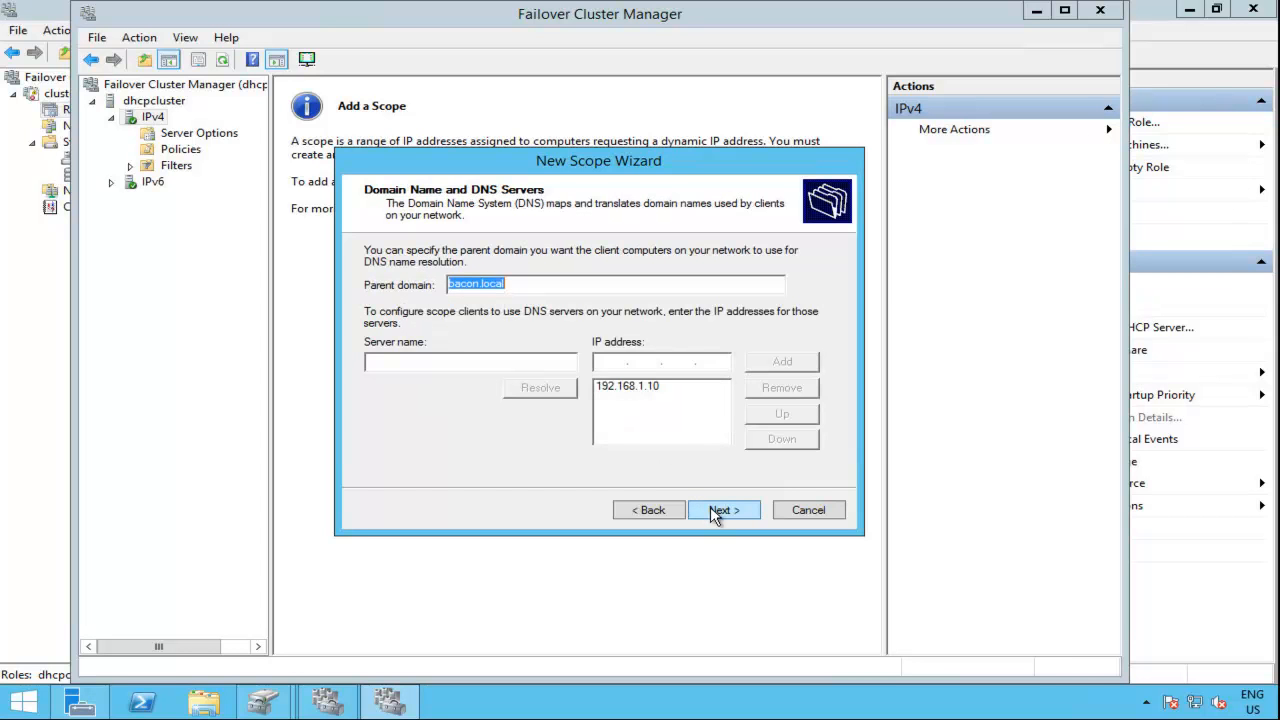
Step: Keep bacon.local as parent domain with DNS server 192.168.1.10, leave WINS servers empty and continue through the New Scope Wizard
left_click(660, 388)
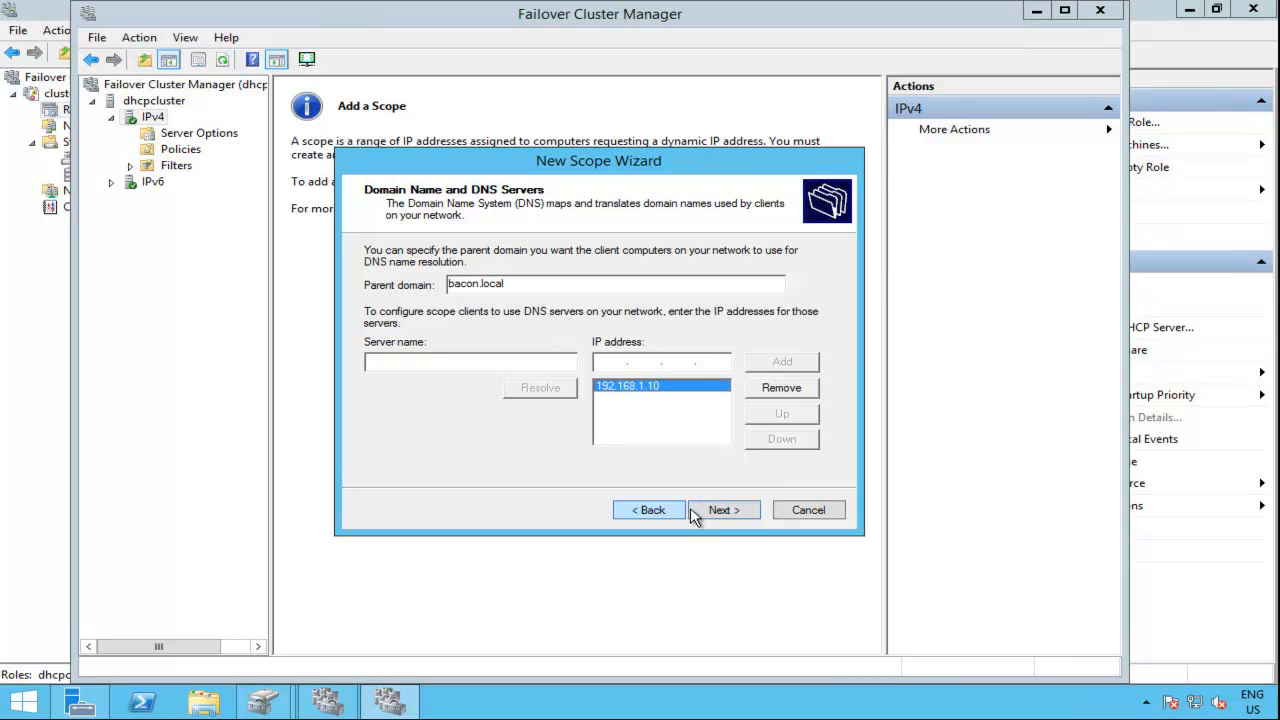
left_click(722, 511)
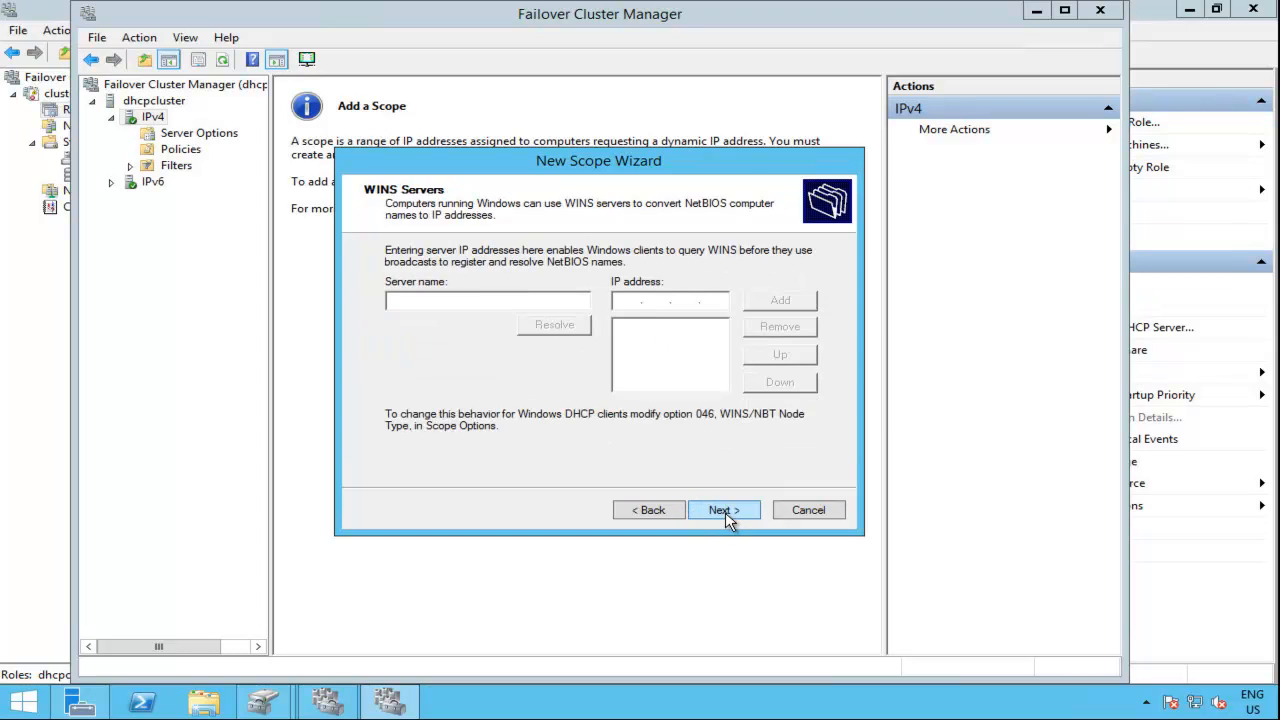
left_click(726, 512)
left_click(727, 513)
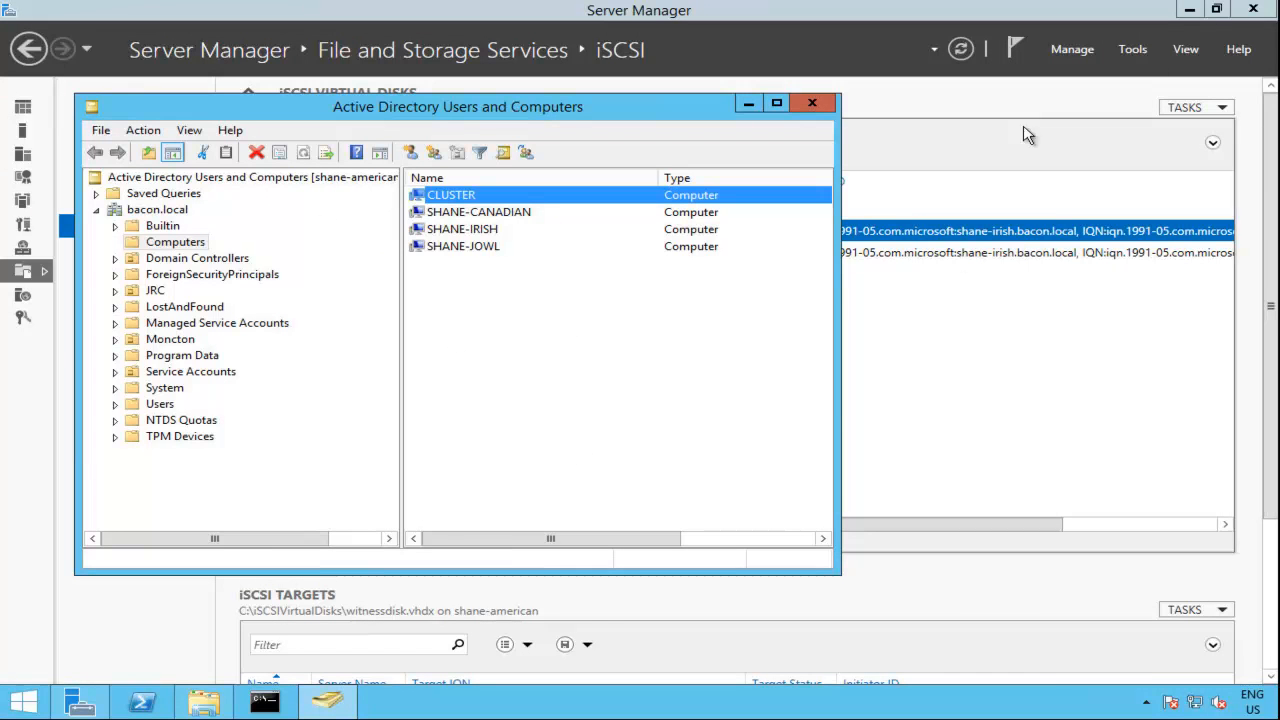
Step: Open the DHCP console on shane-american and deactivate its IPv4 Intranet scope for 192.168.1.0, confirming the deactivation
left_click(1140, 52)
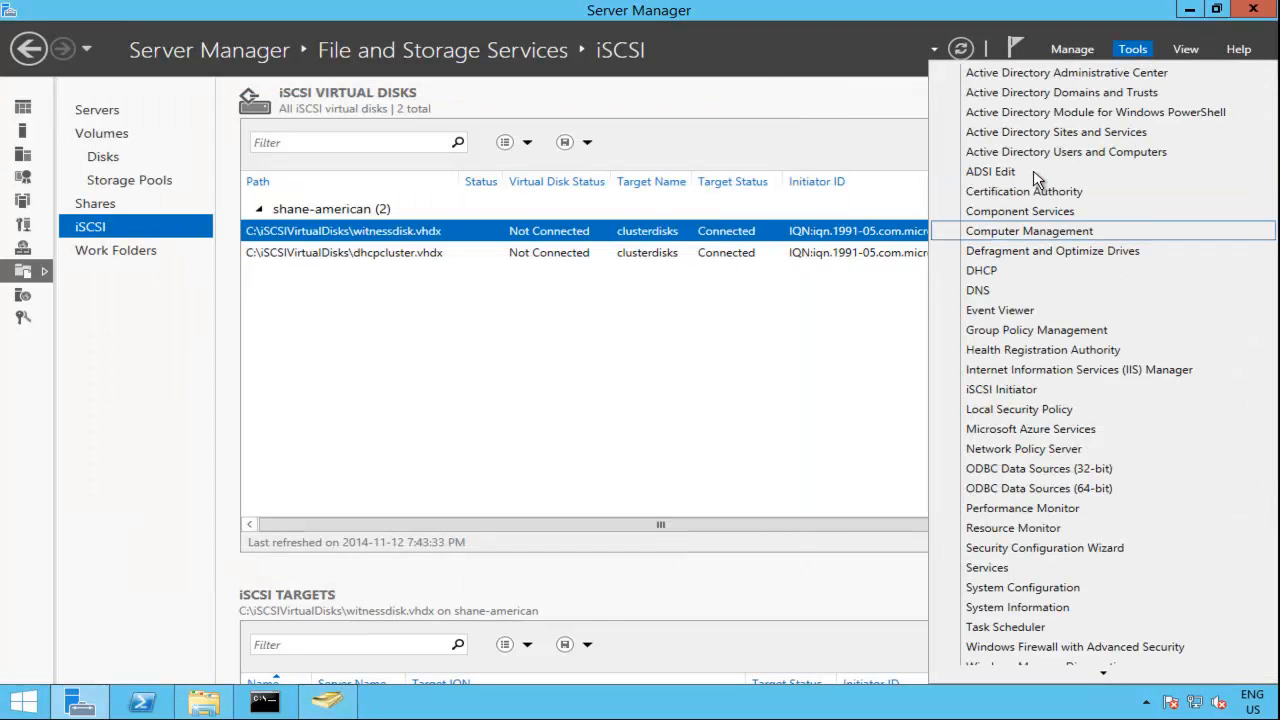
left_click(1058, 274)
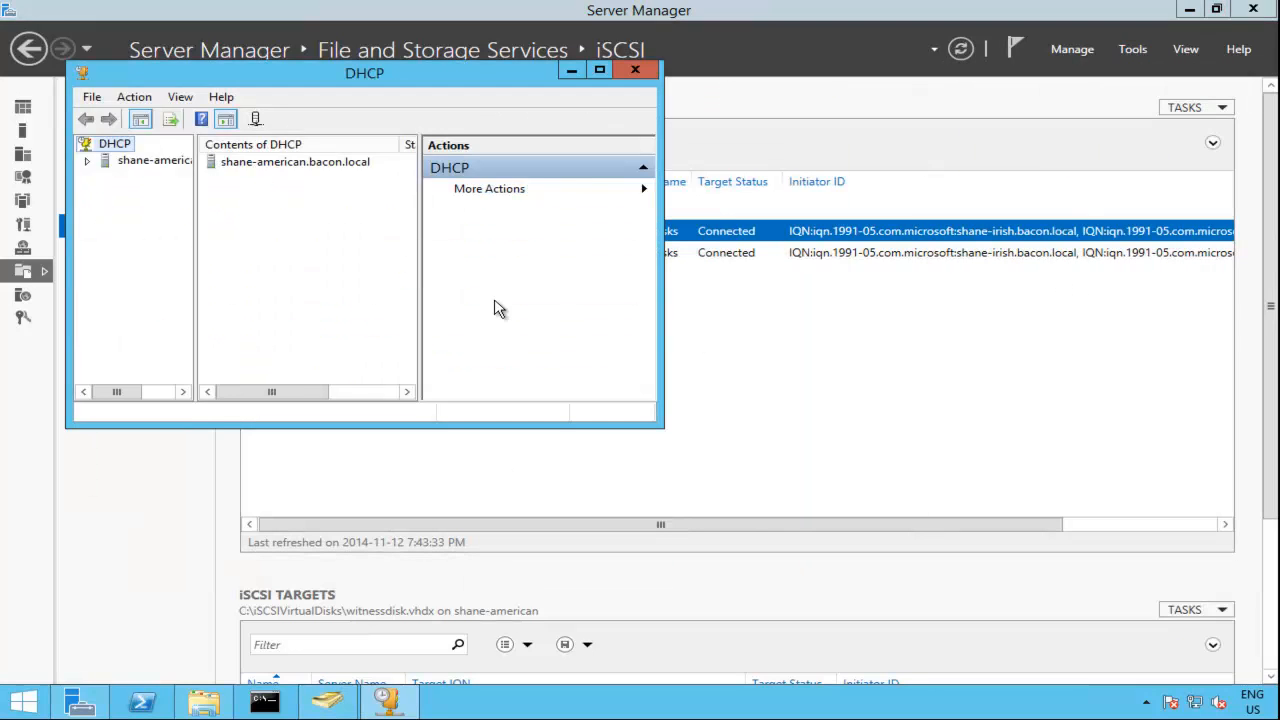
double_click(102, 163)
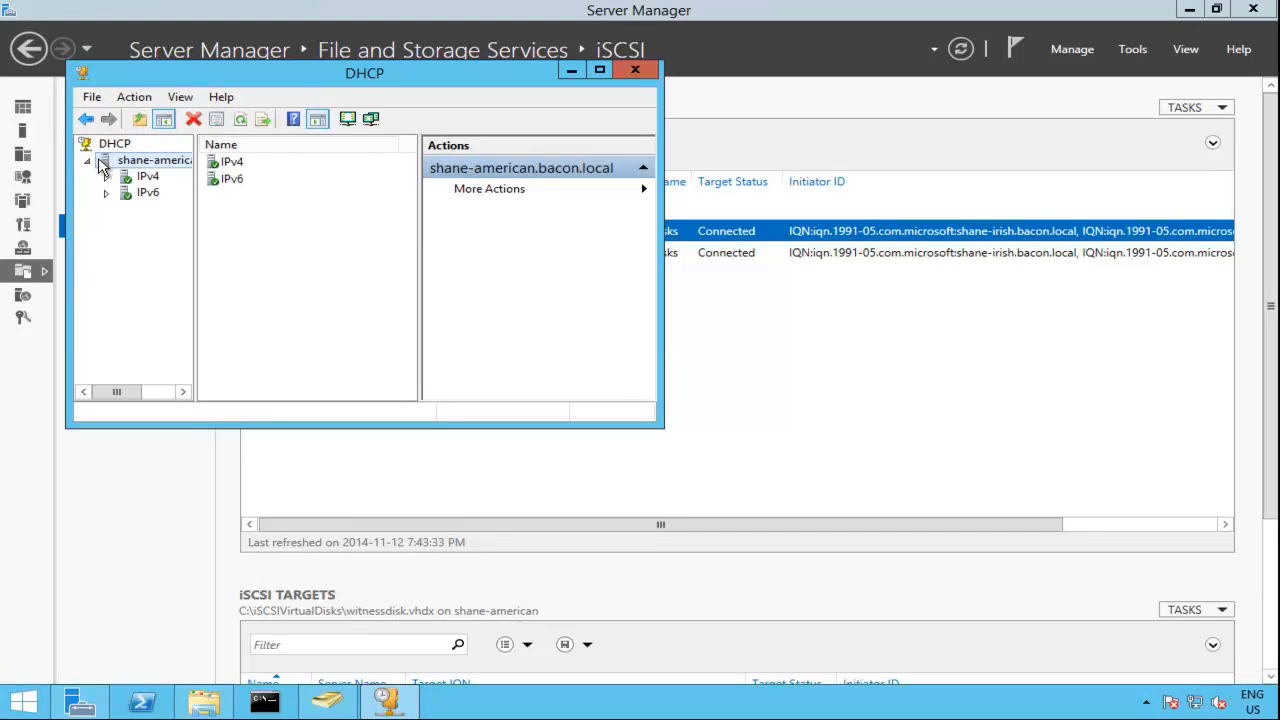
double_click(147, 177)
left_click(157, 195)
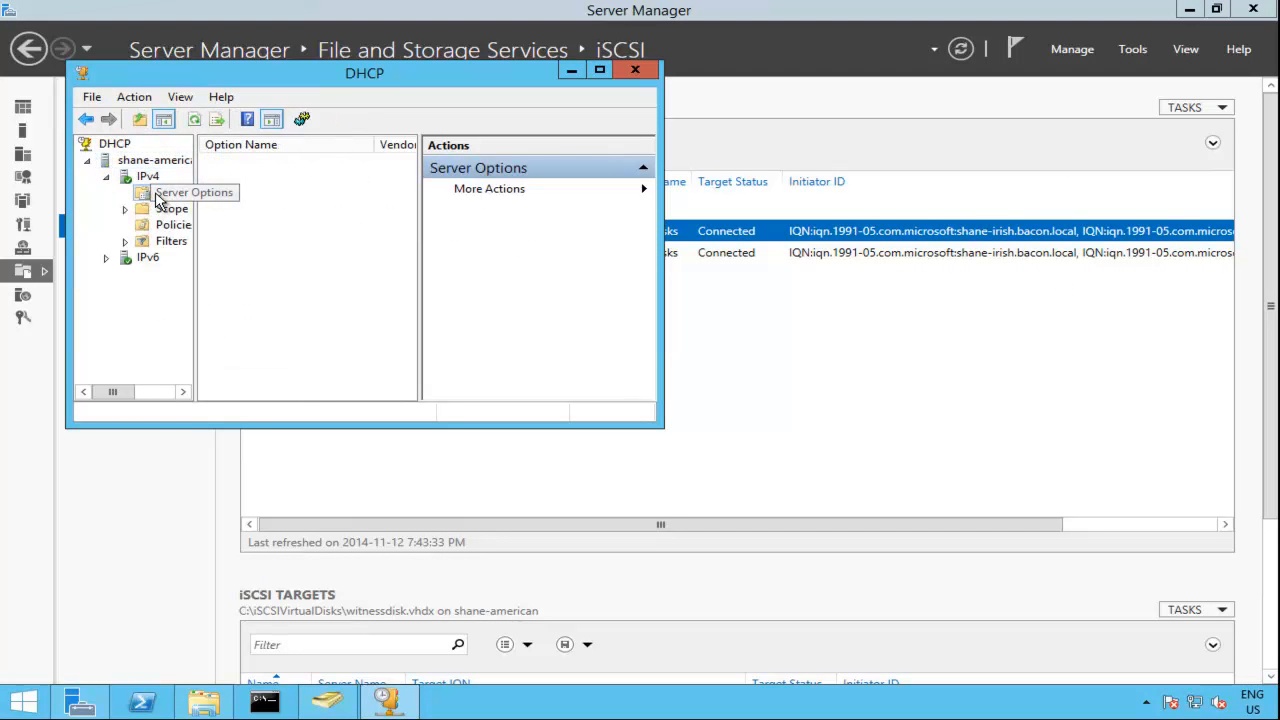
double_click(171, 210)
right_click(170, 213)
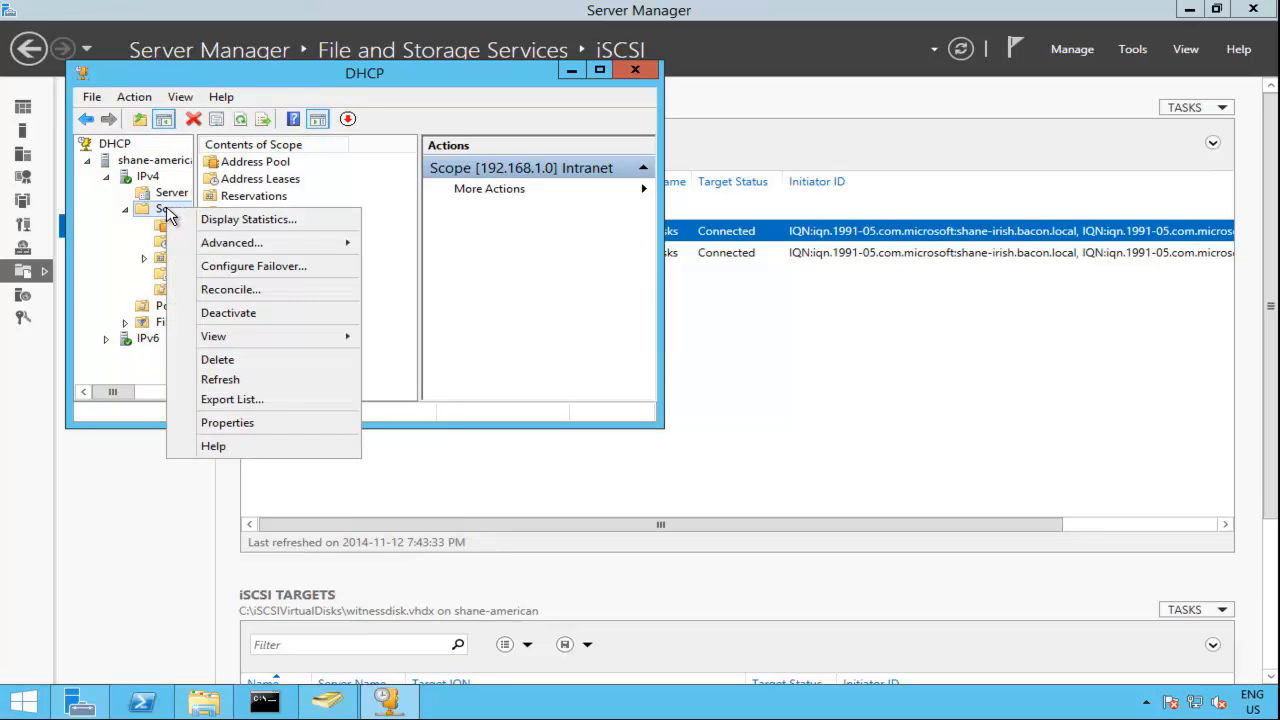
left_click(305, 316)
left_click(748, 427)
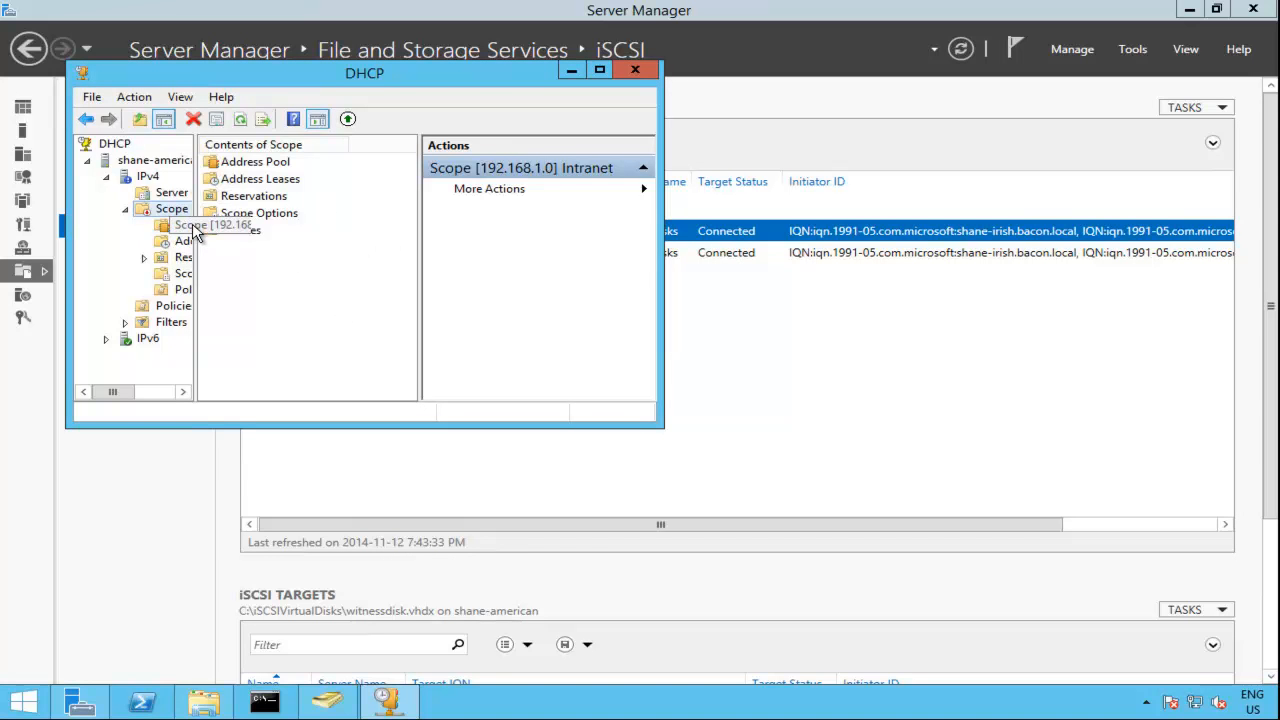
left_click_drag(195, 232, 290, 236)
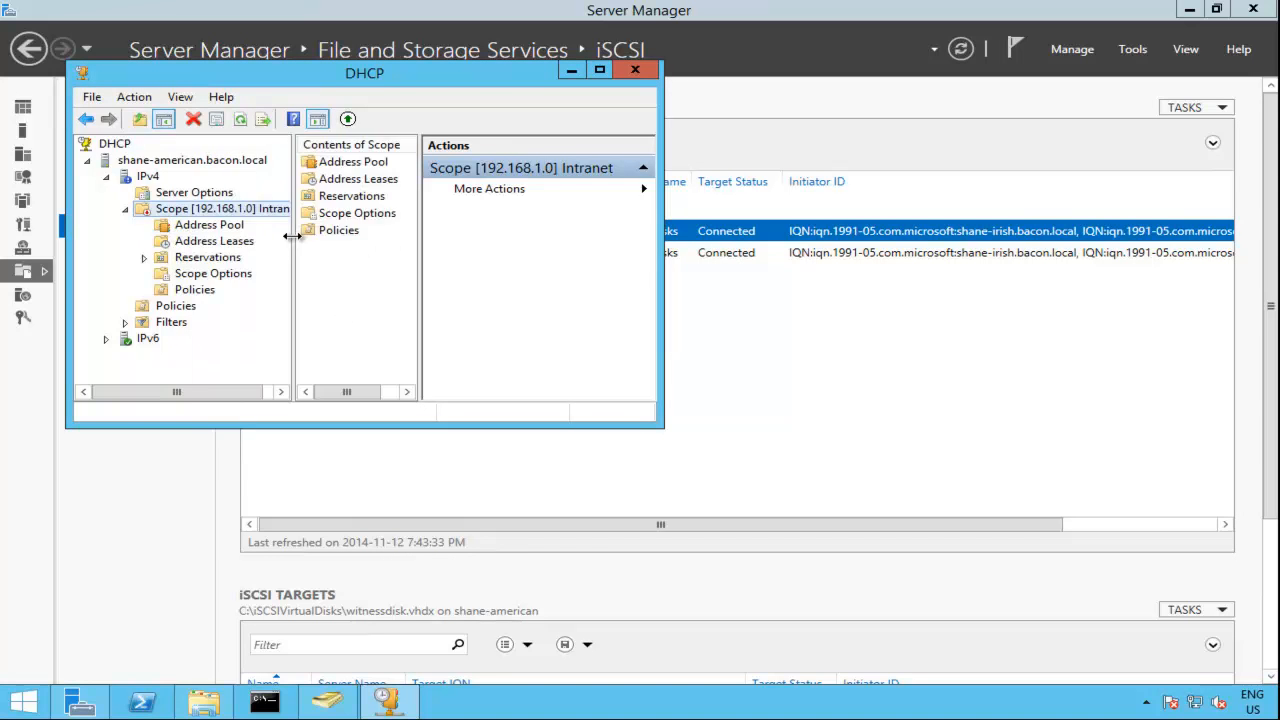
right_click(147, 178)
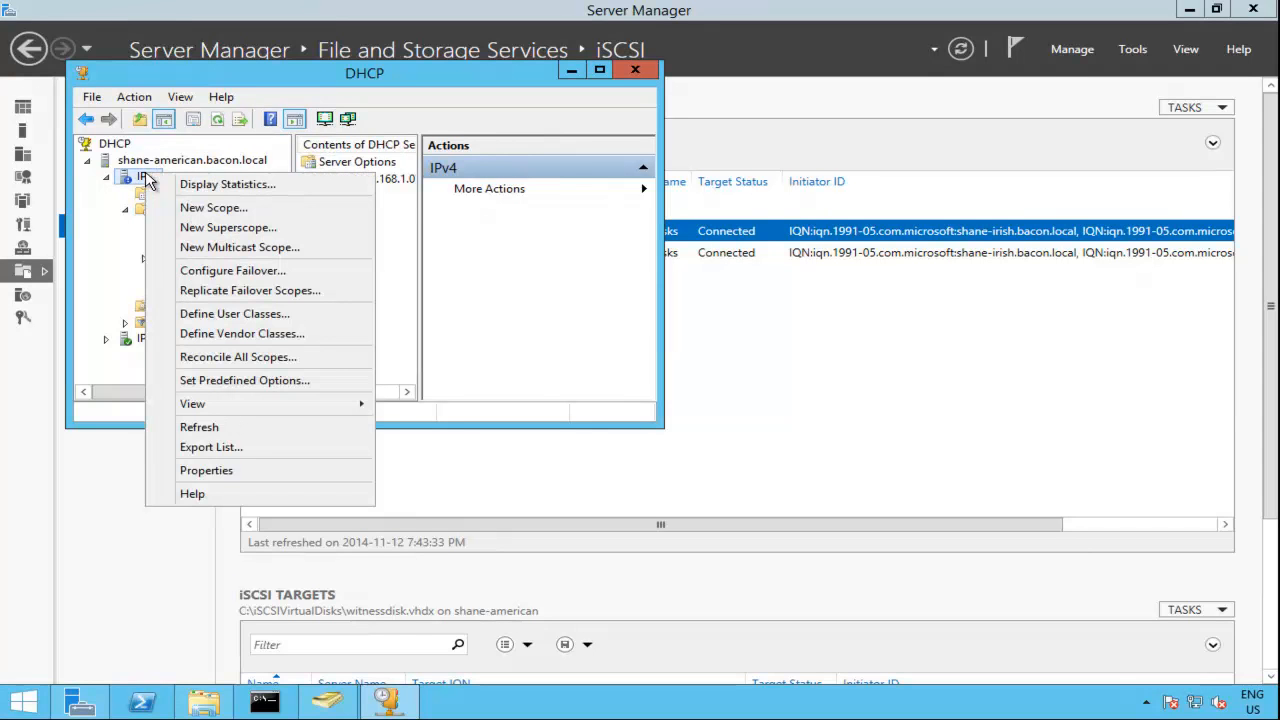
left_click(171, 163)
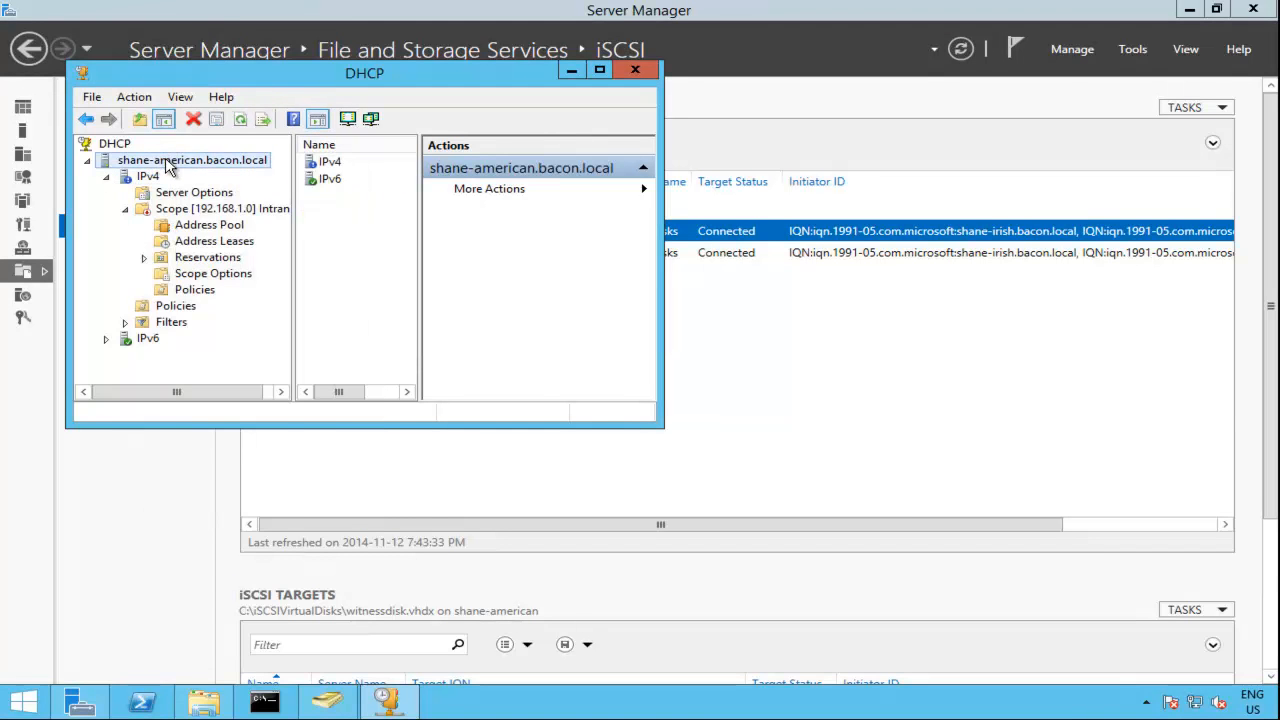
right_click(166, 160)
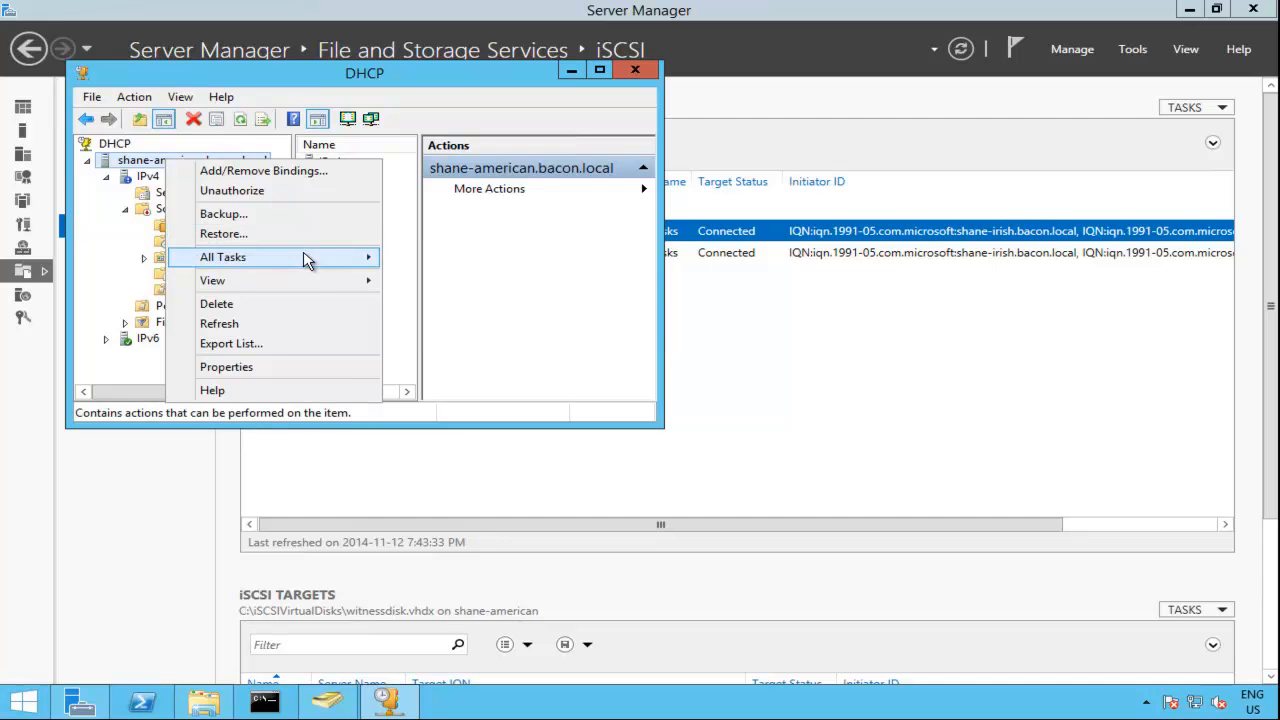
mouse_move(365, 258)
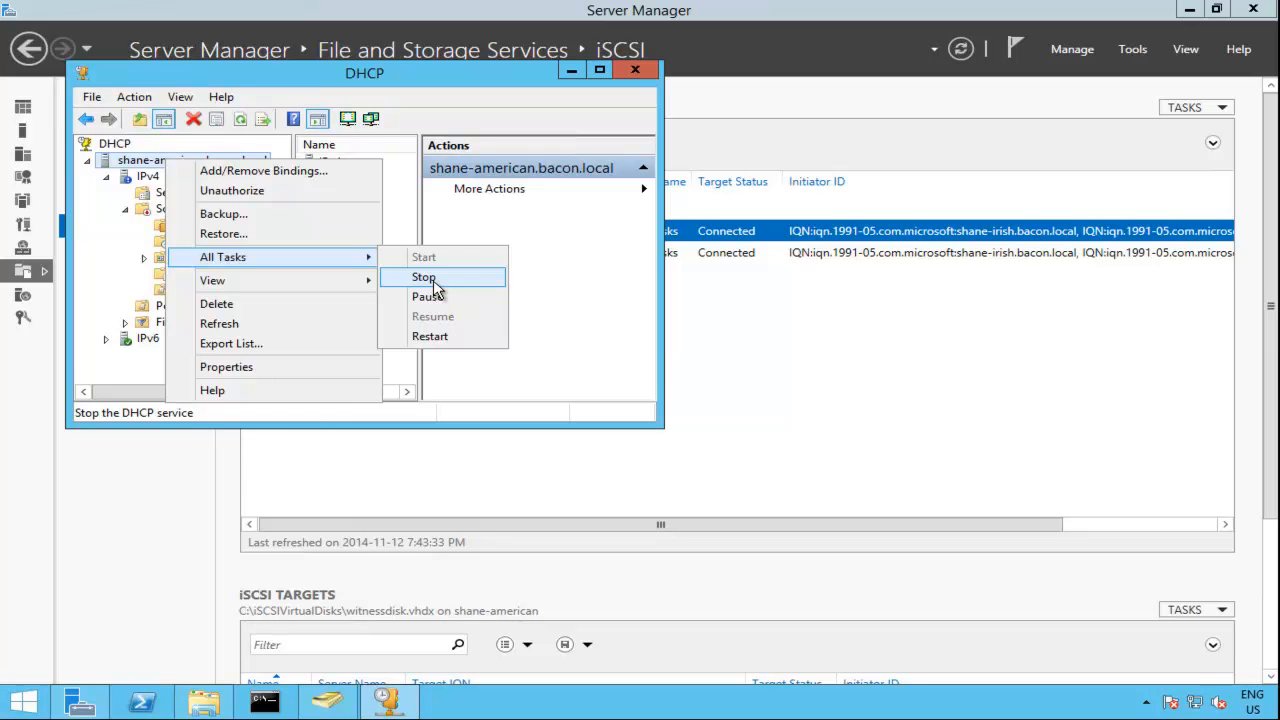
left_click(577, 260)
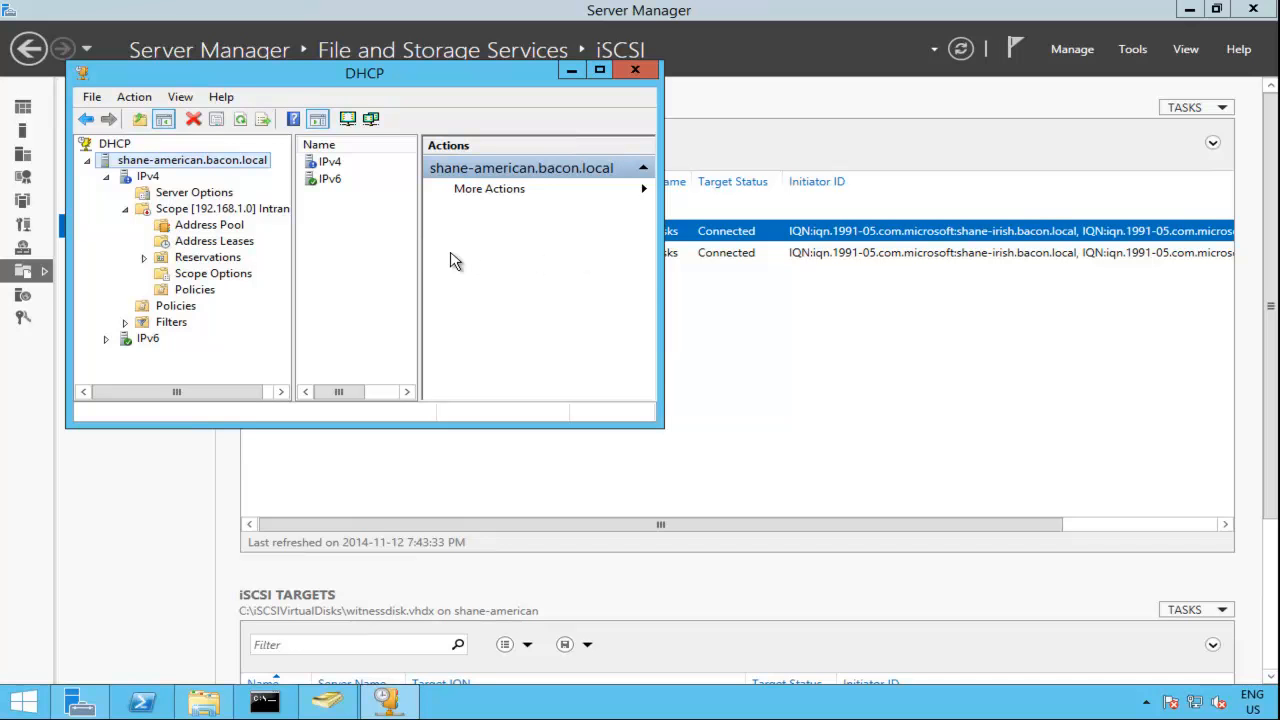
left_click(186, 212)
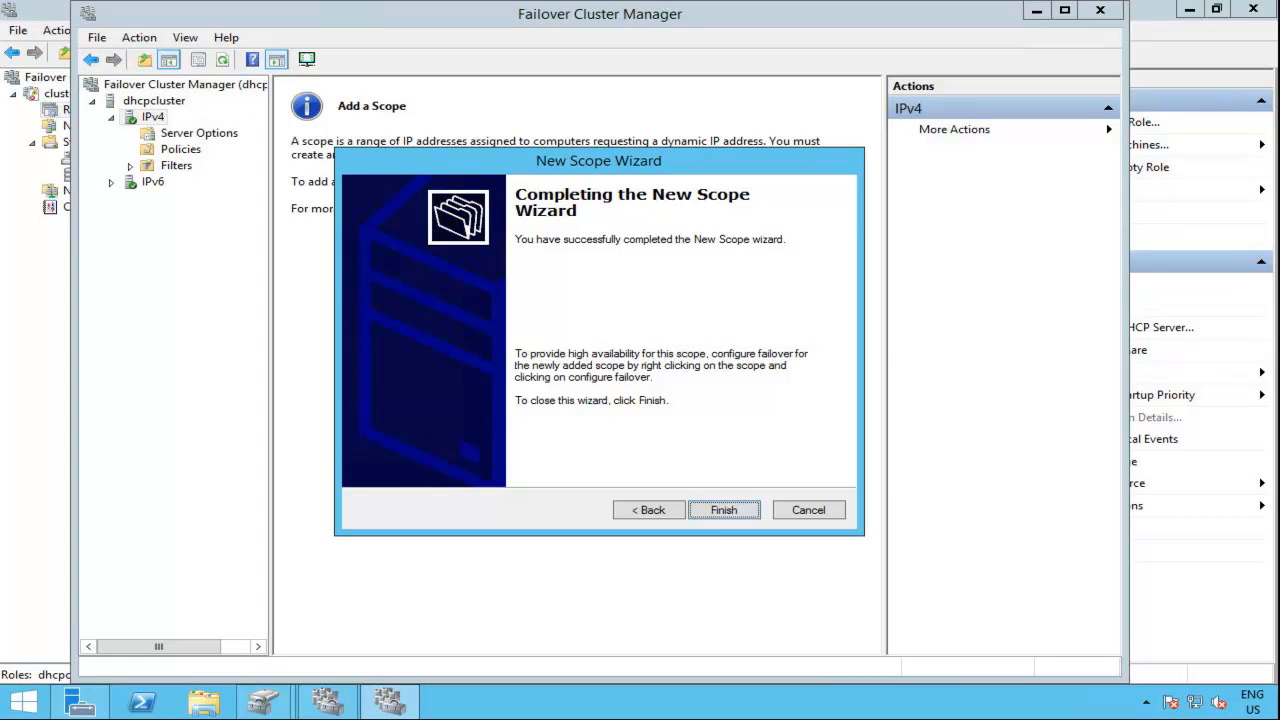
Step: Finish the New Scope Wizard on dhcpcluster and show the address leases of the internal scope
left_click(723, 511)
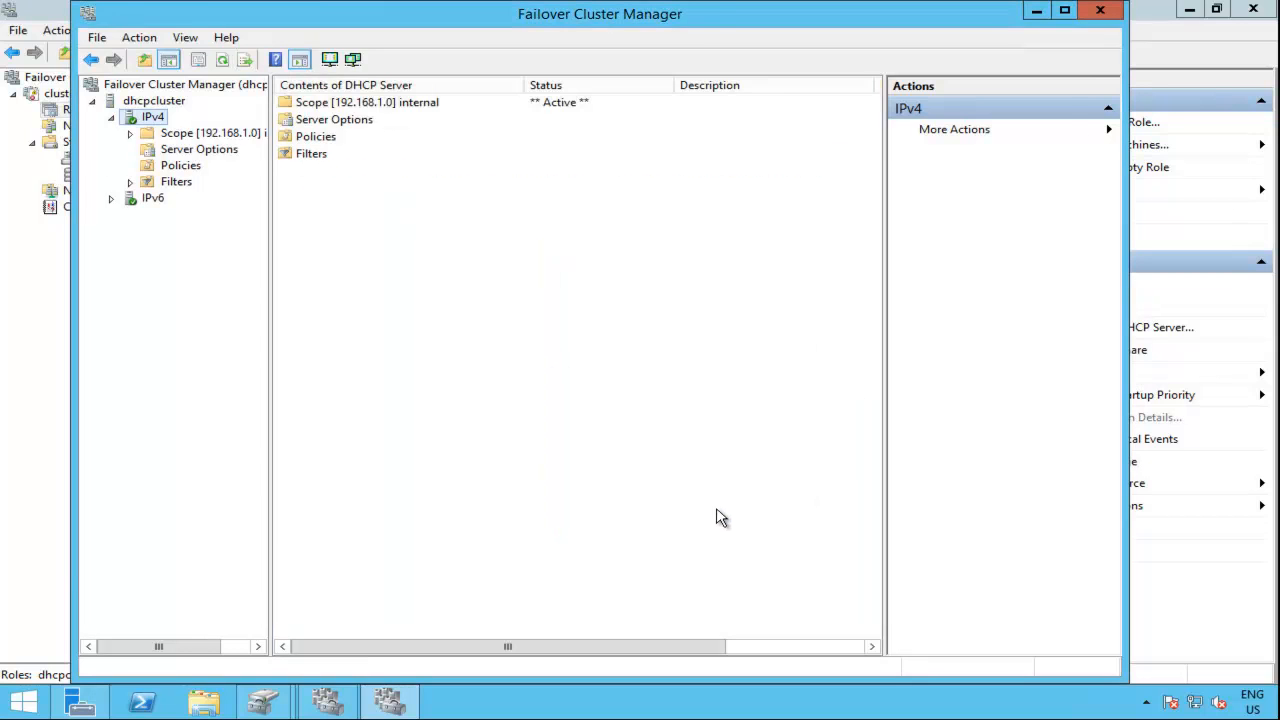
double_click(201, 135)
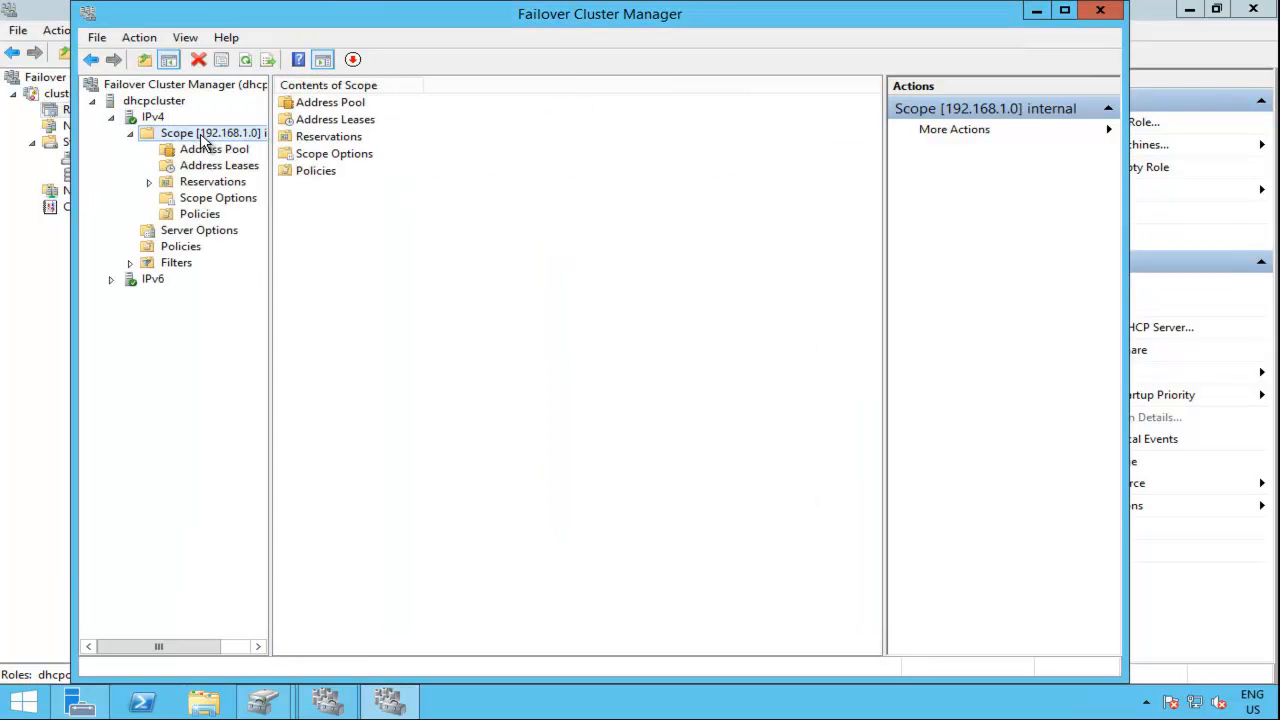
left_click_drag(270, 153, 383, 177)
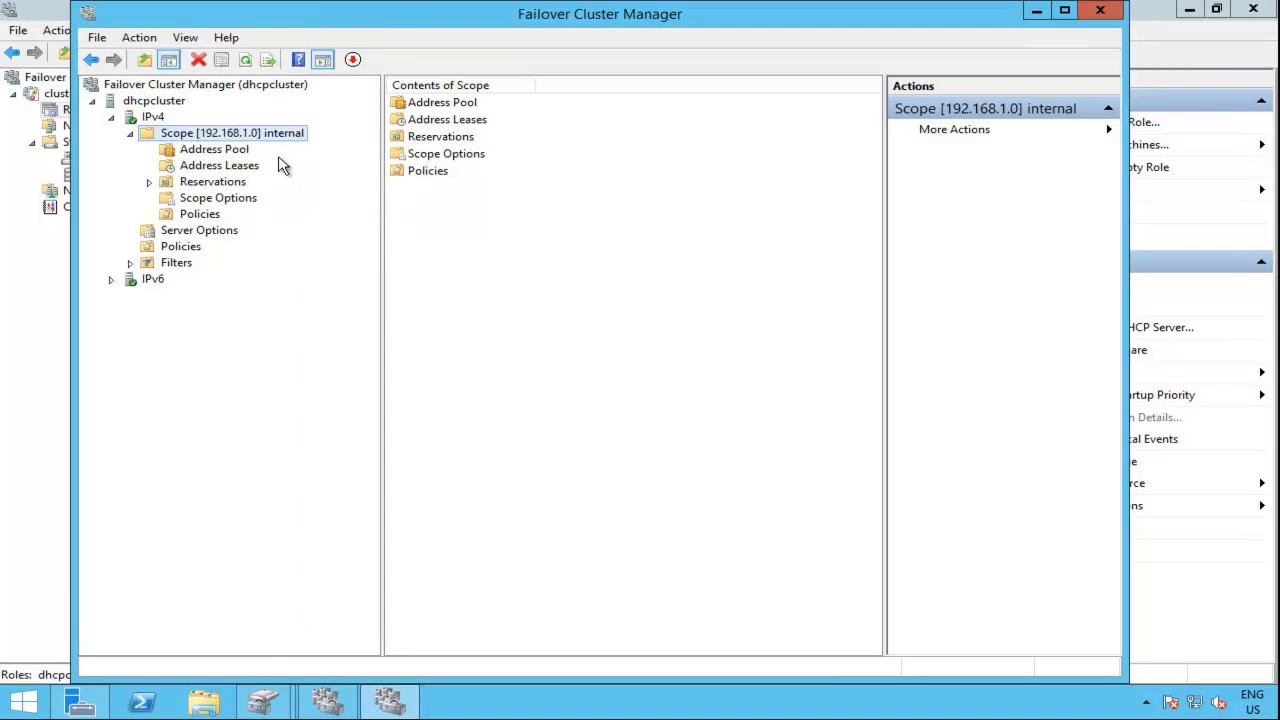
left_click(240, 167)
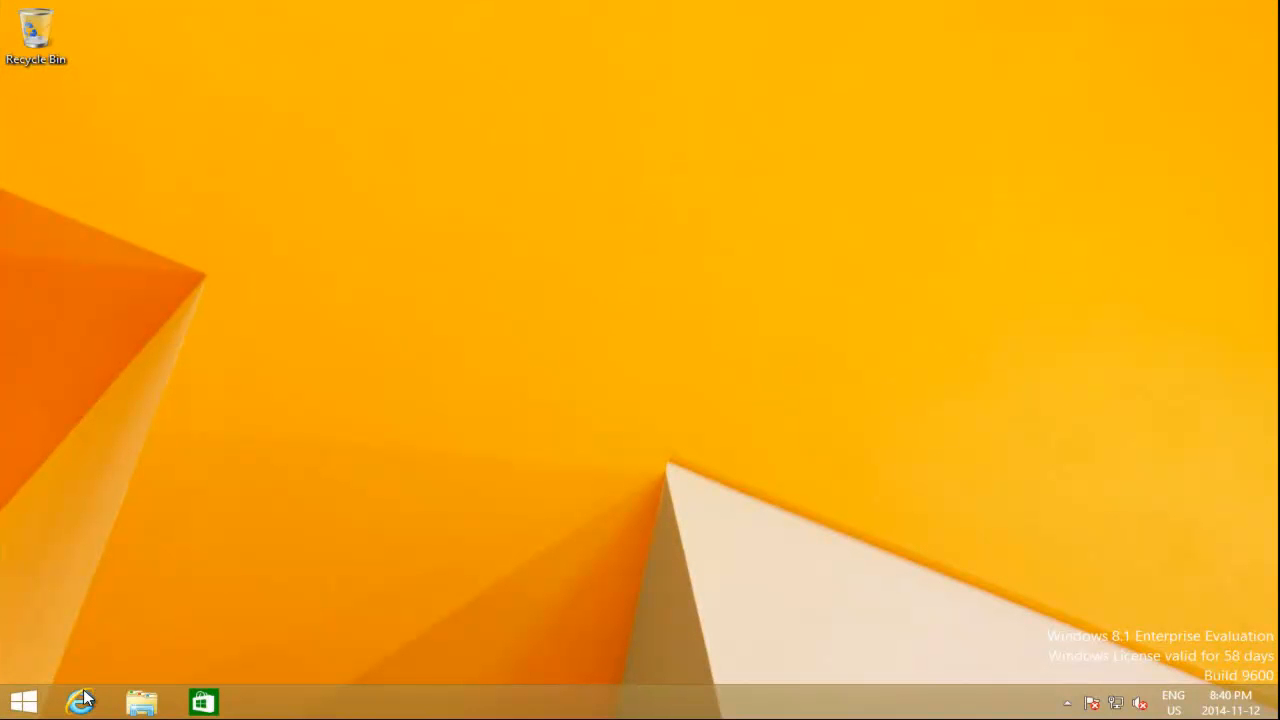
Step: Switch to the Windows 8.1 client, open a Command Prompt and release its IP address with ipconfig /release
right_click(28, 704)
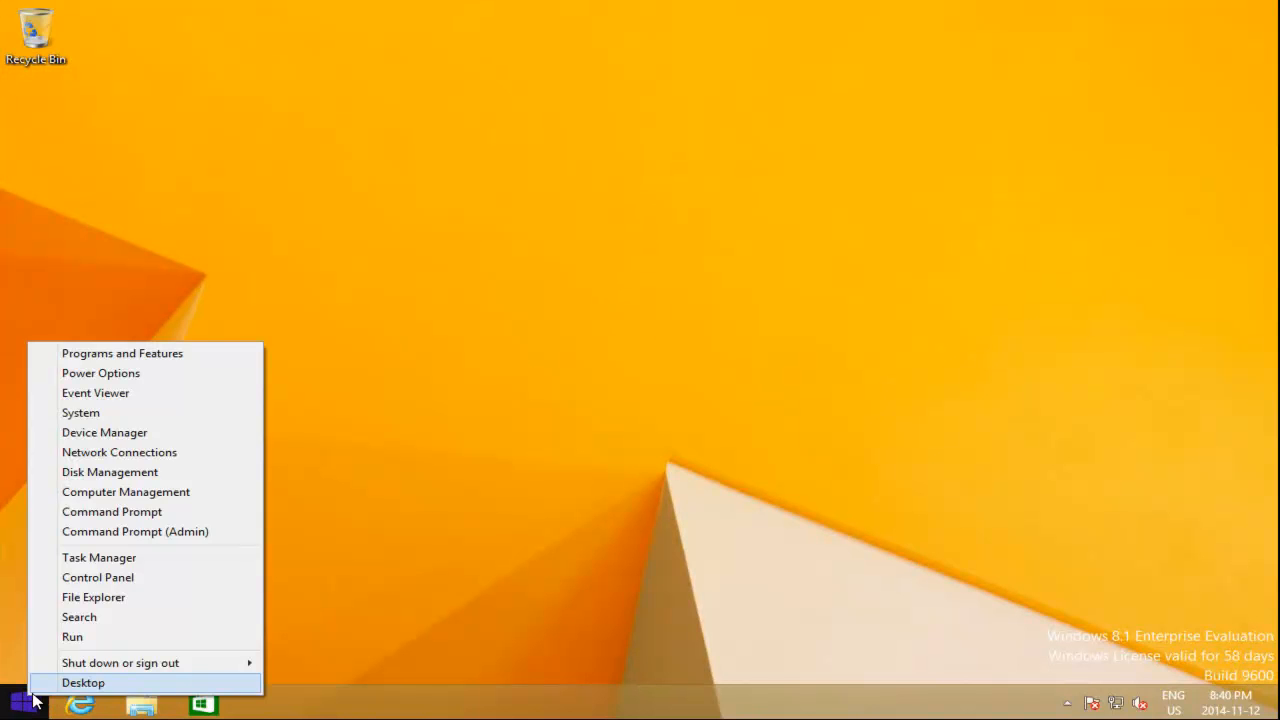
left_click(143, 514)
type("ipconfig /release")
key("Return")
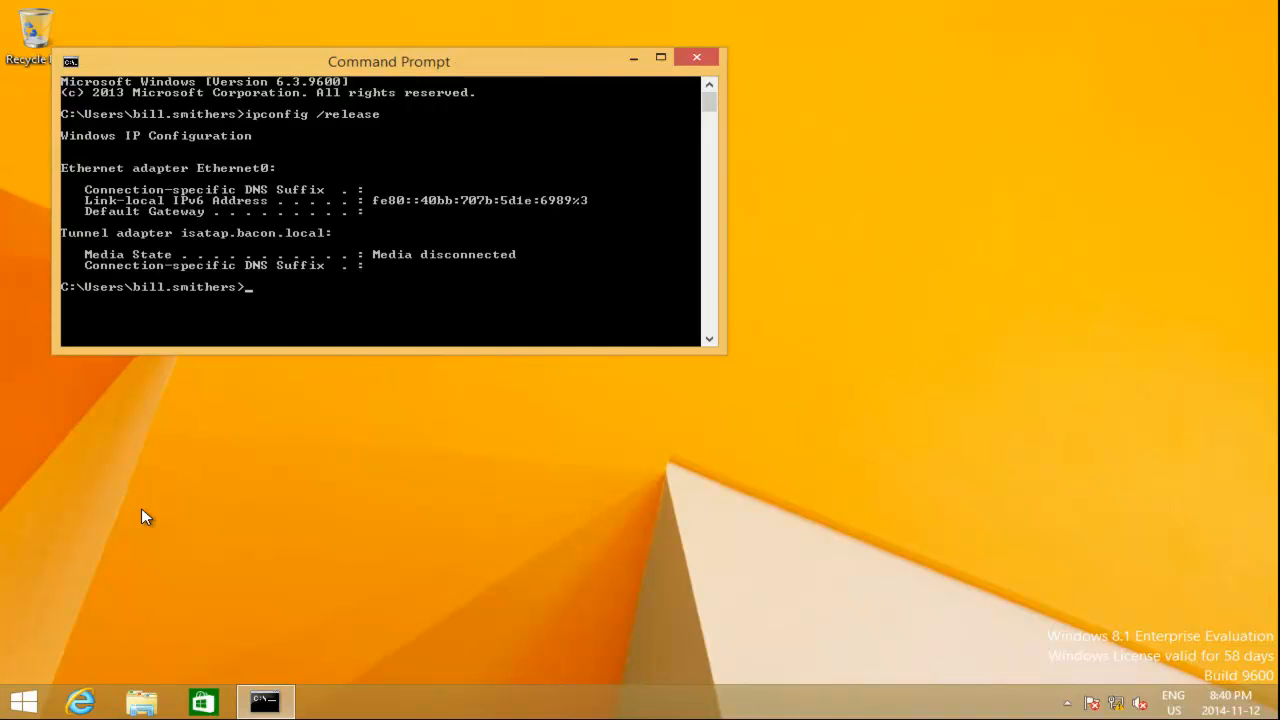
Step: Request a new DHCP lease for the client with ipconfig /renew
type("ipconfig /renew")
key("Return")
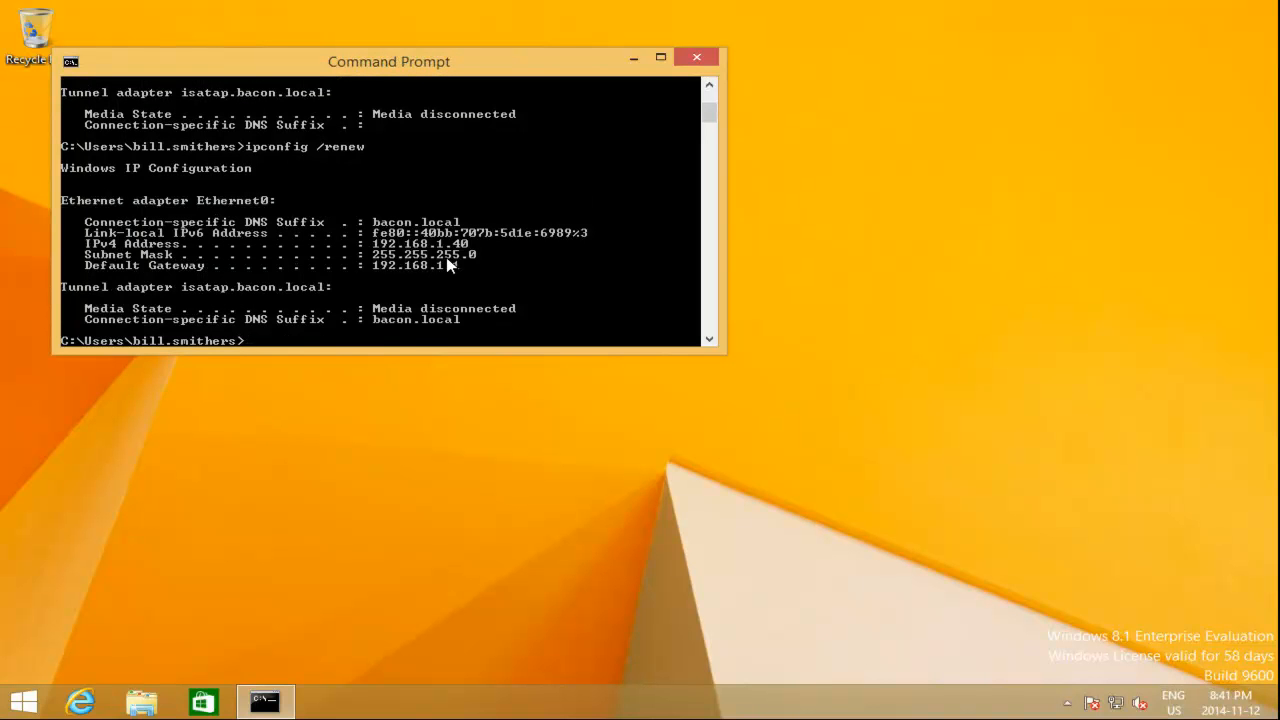
Step: List the client's full network configuration with ipconfig /all and enlarge the Command Prompt window to check its DHCP server
type("ipconfig /all")
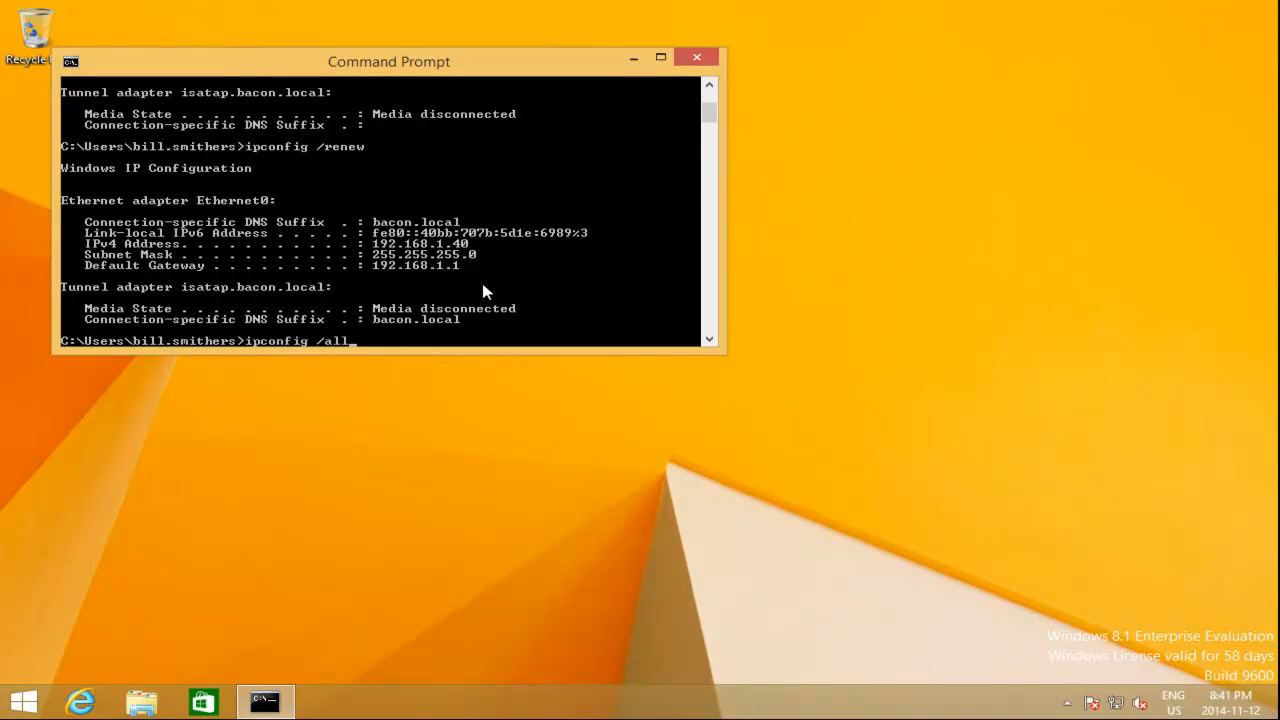
key("Return")
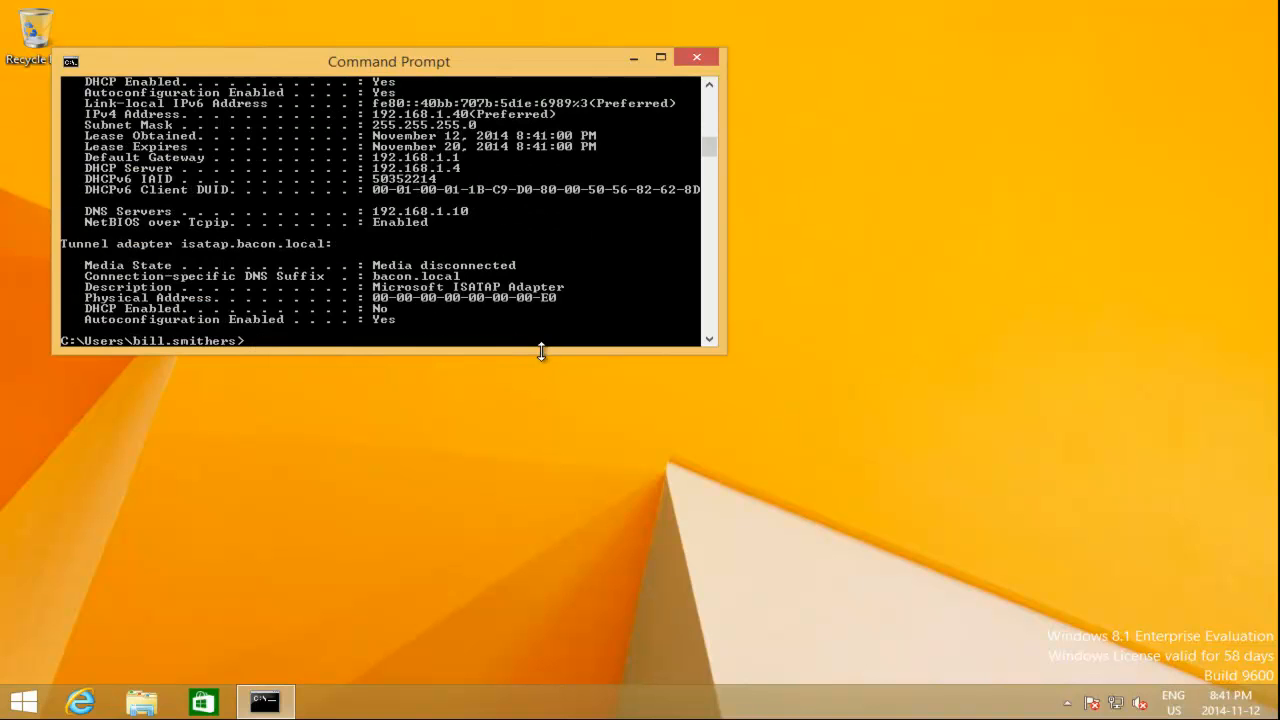
left_click_drag(541, 349, 535, 545)
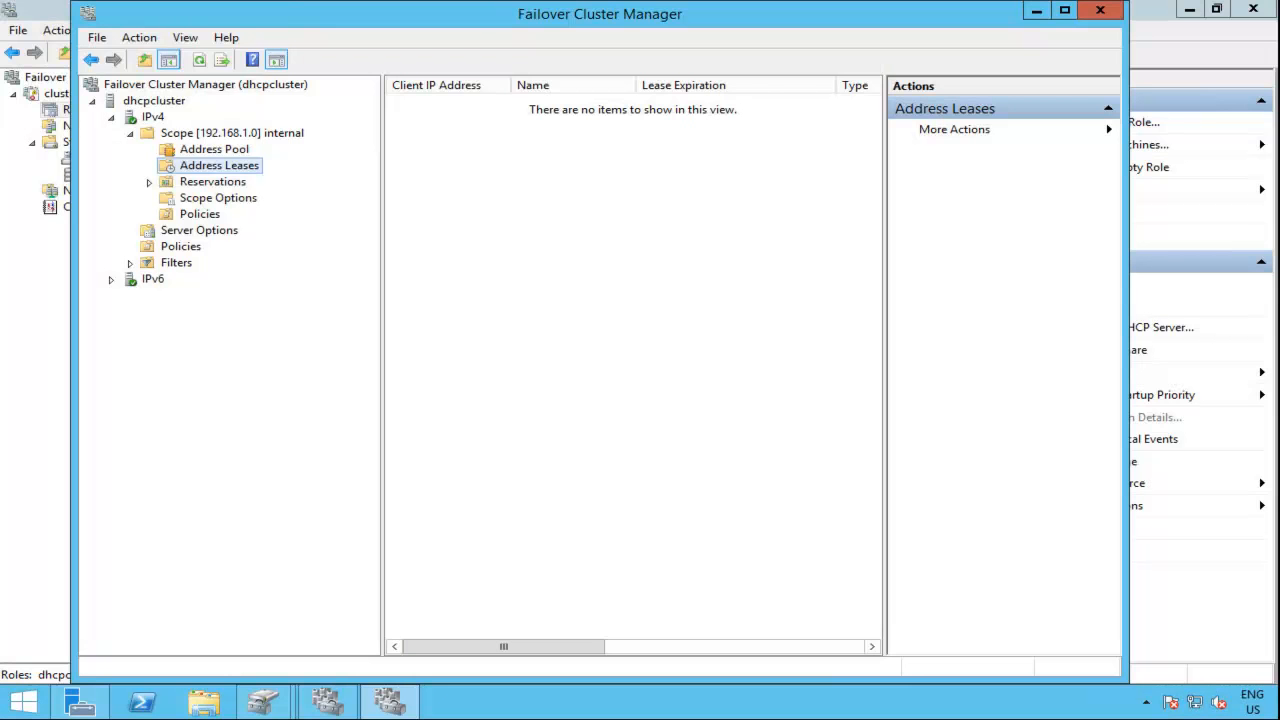
Step: Return to Failover Cluster Manager, close the dhcpcluster DHCP management window and check which node owns the role
left_click(1099, 12)
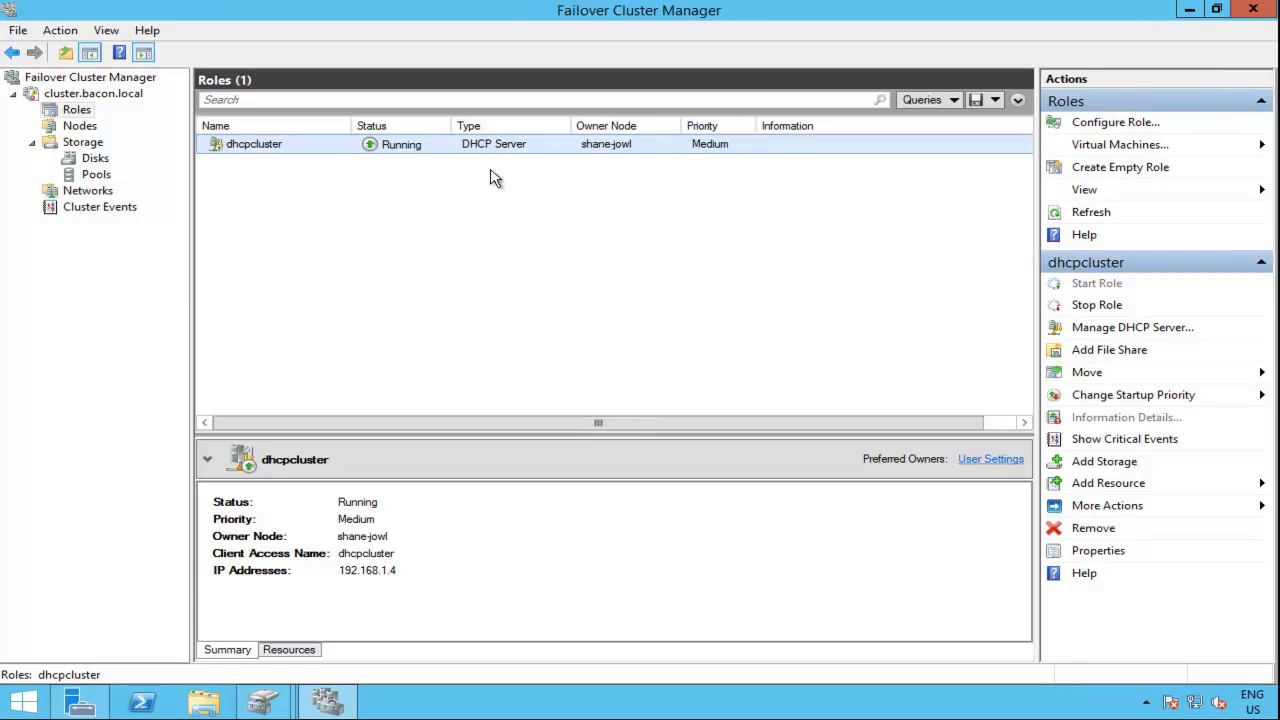
right_click(540, 150)
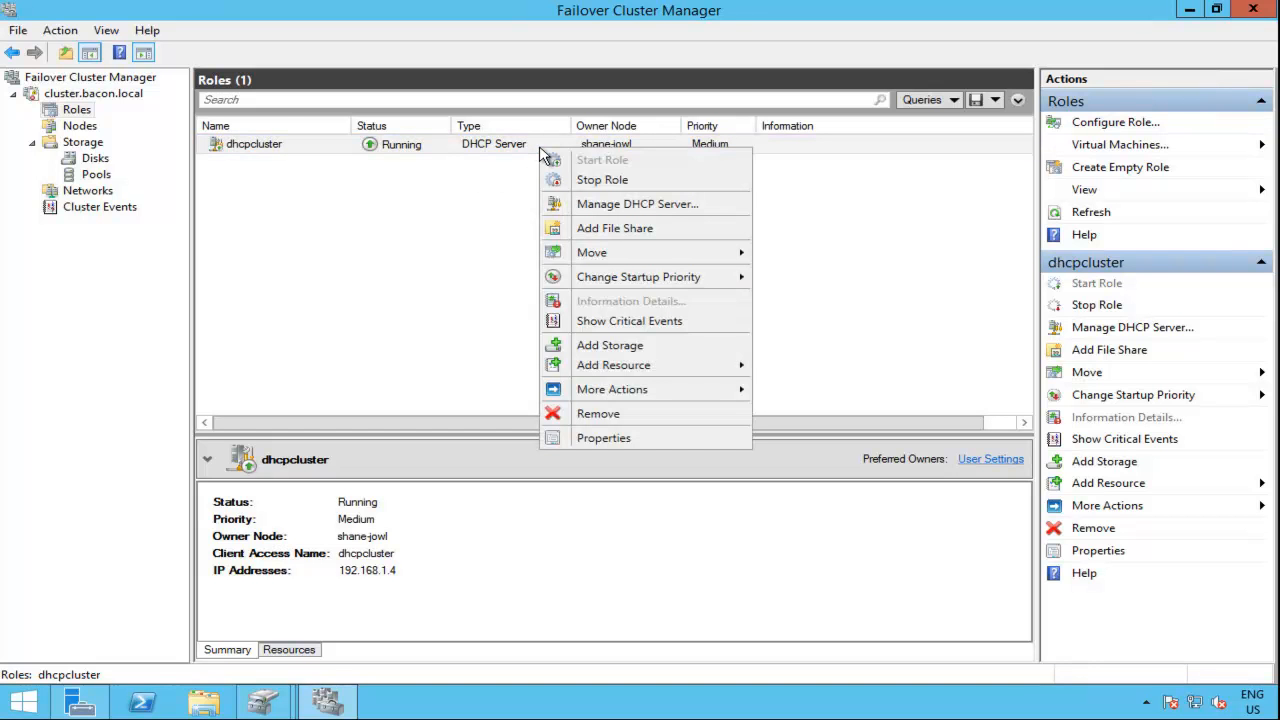
left_click(80, 126)
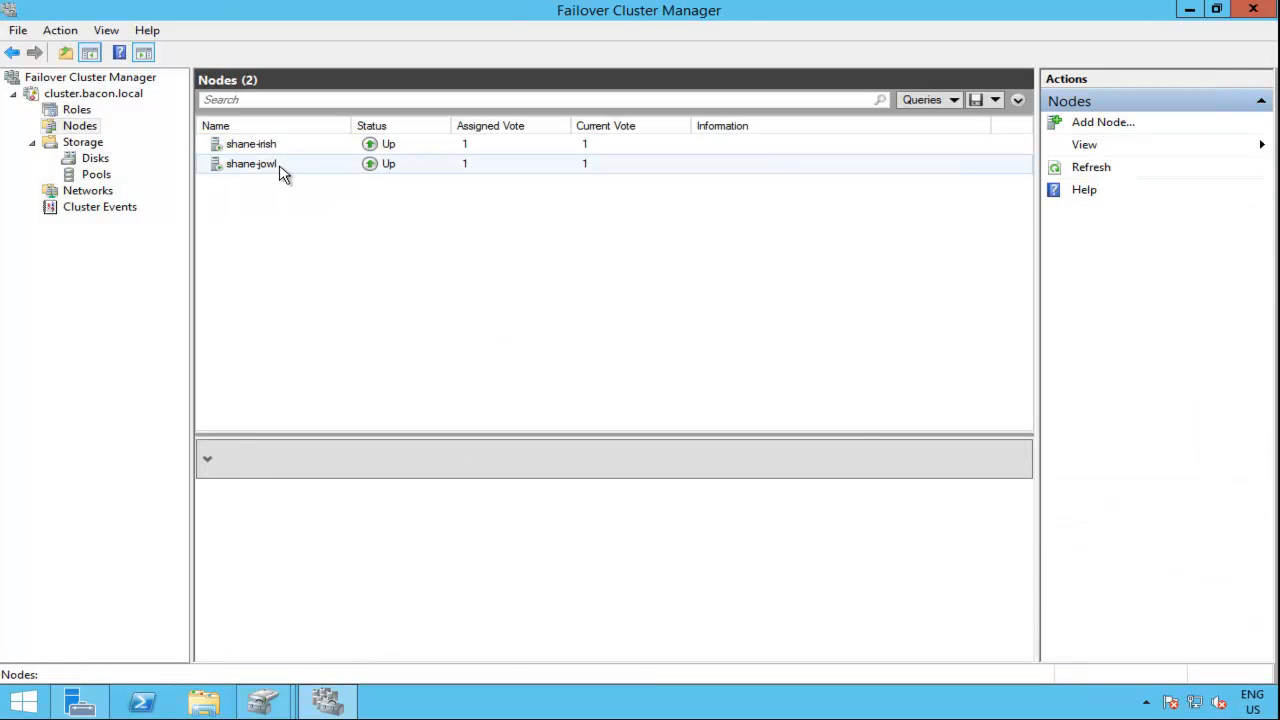
left_click(283, 173)
right_click(283, 173)
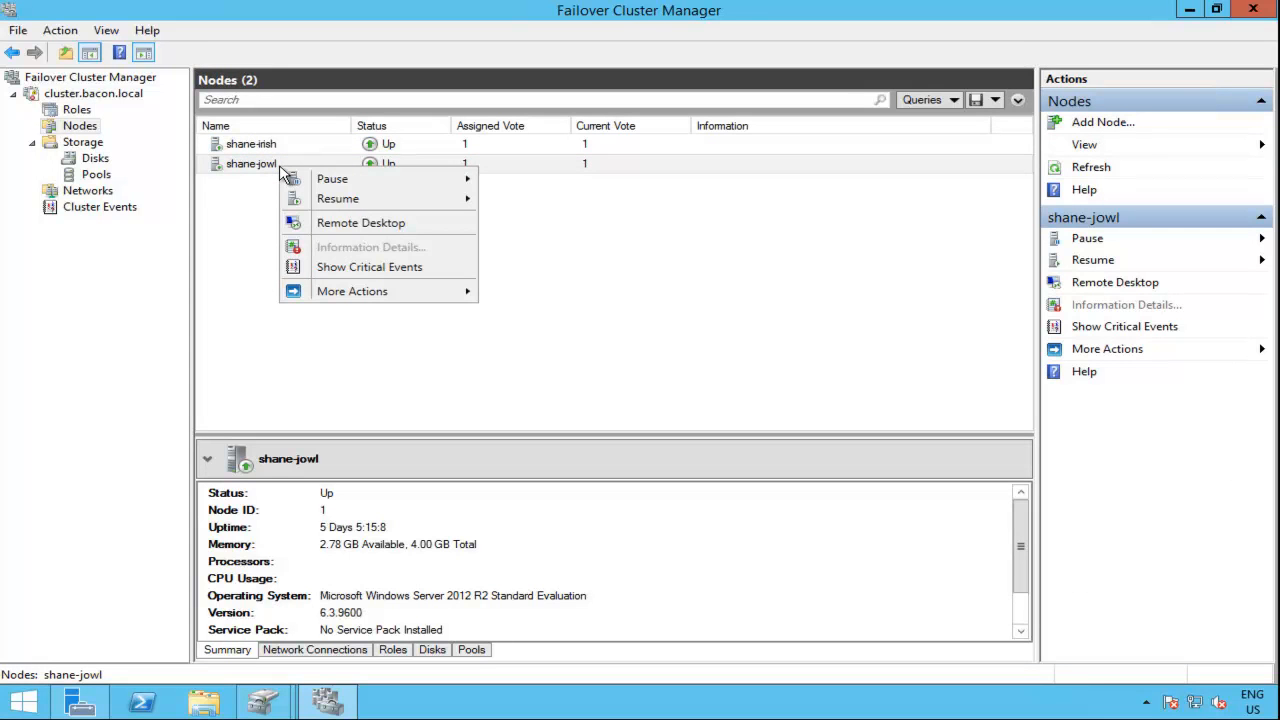
mouse_move(379, 188)
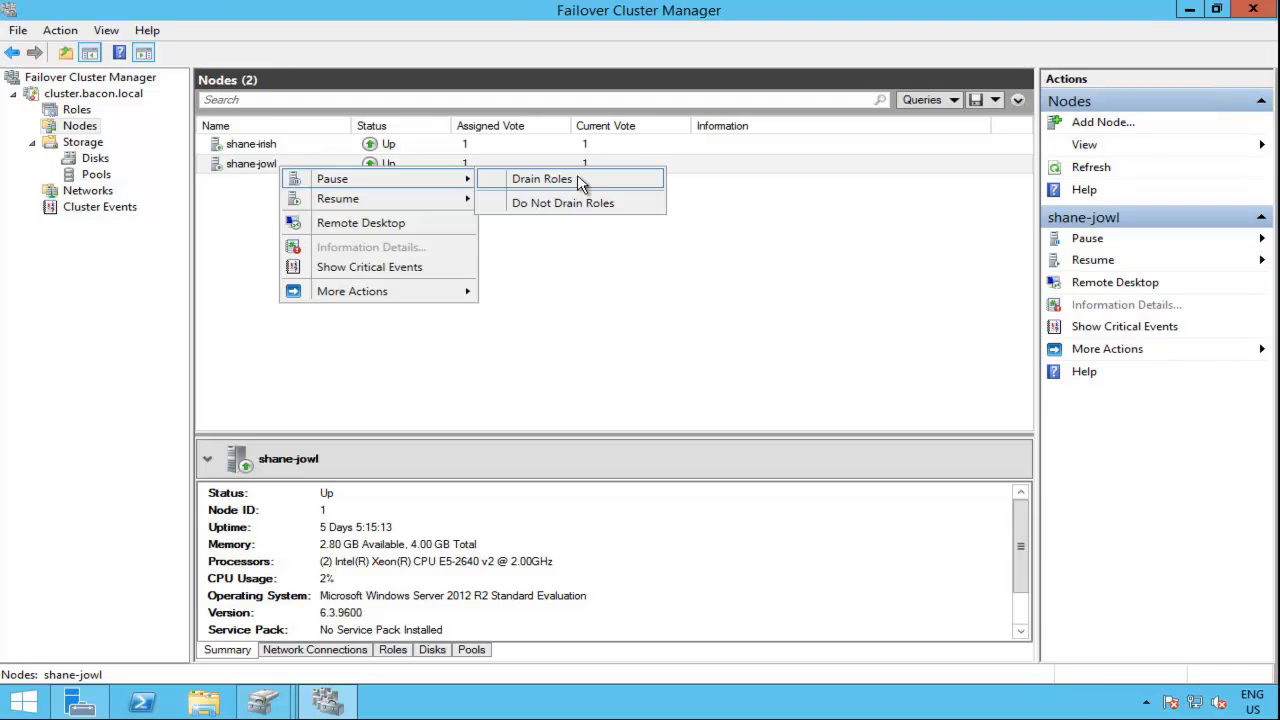
left_click(86, 115)
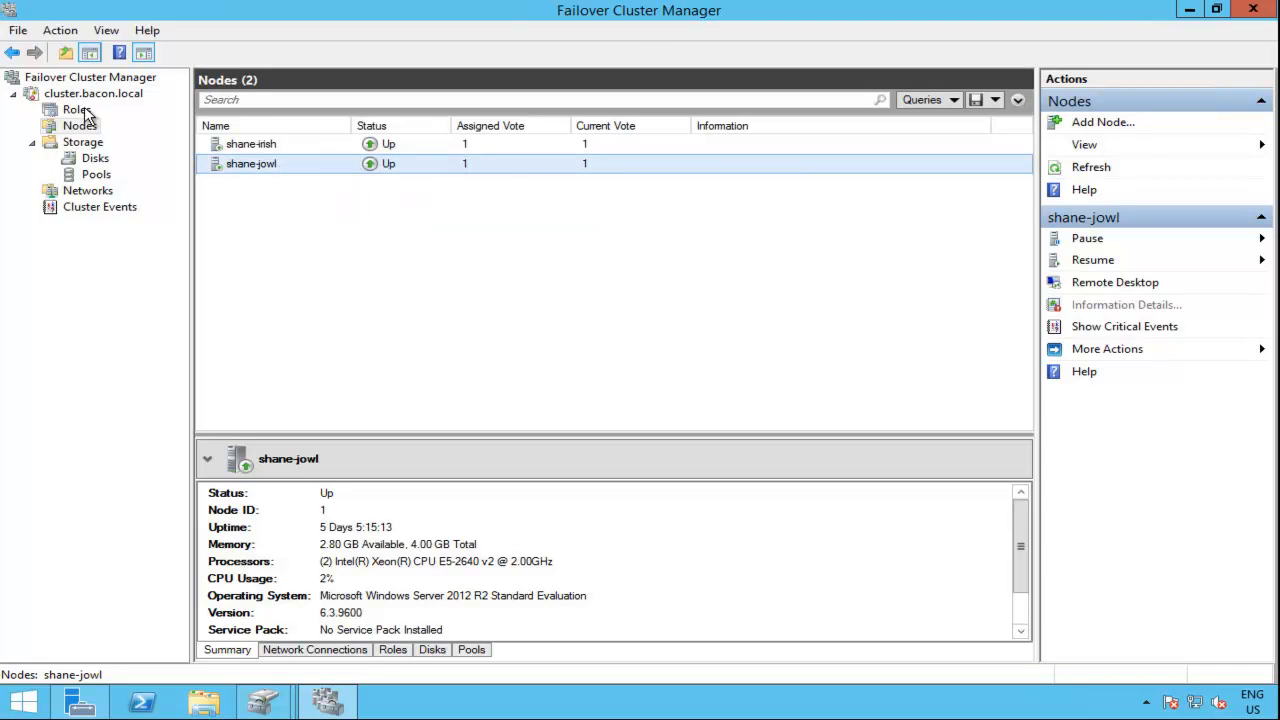
left_click(84, 111)
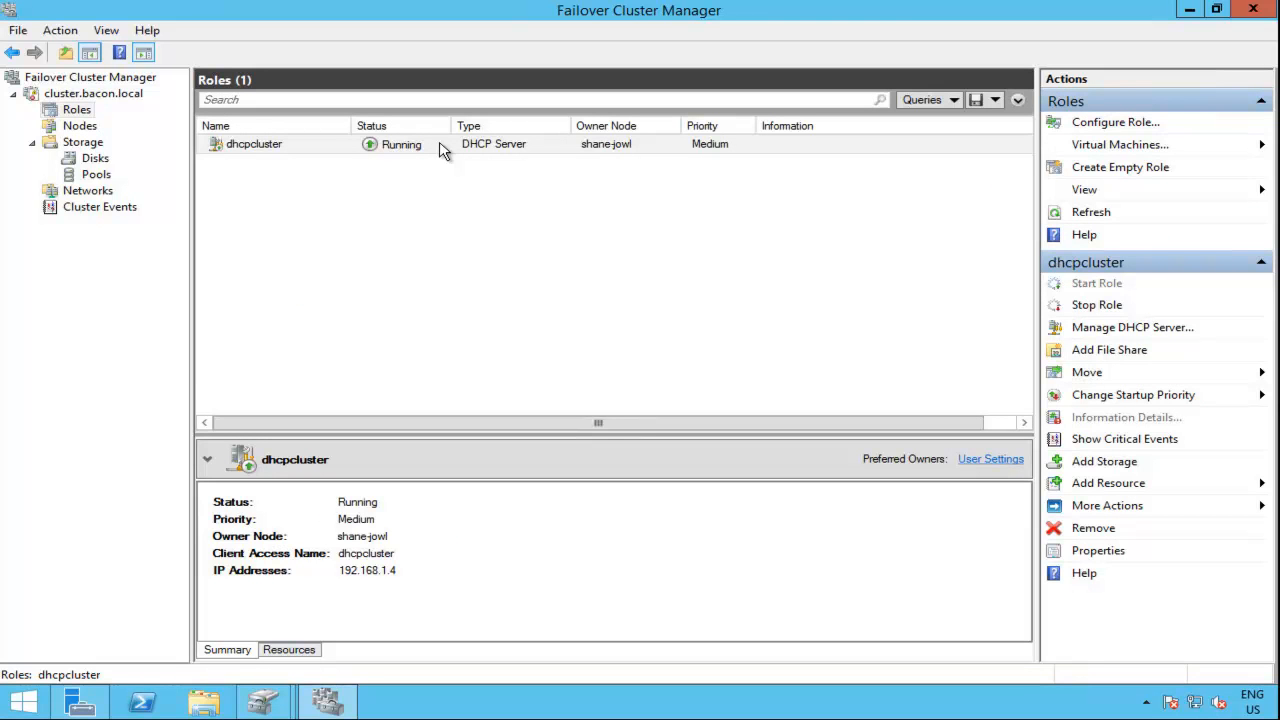
Step: Pause the shane-jowl node with its roles drained and check the dhcpcluster role's owner node and status
left_click(84, 126)
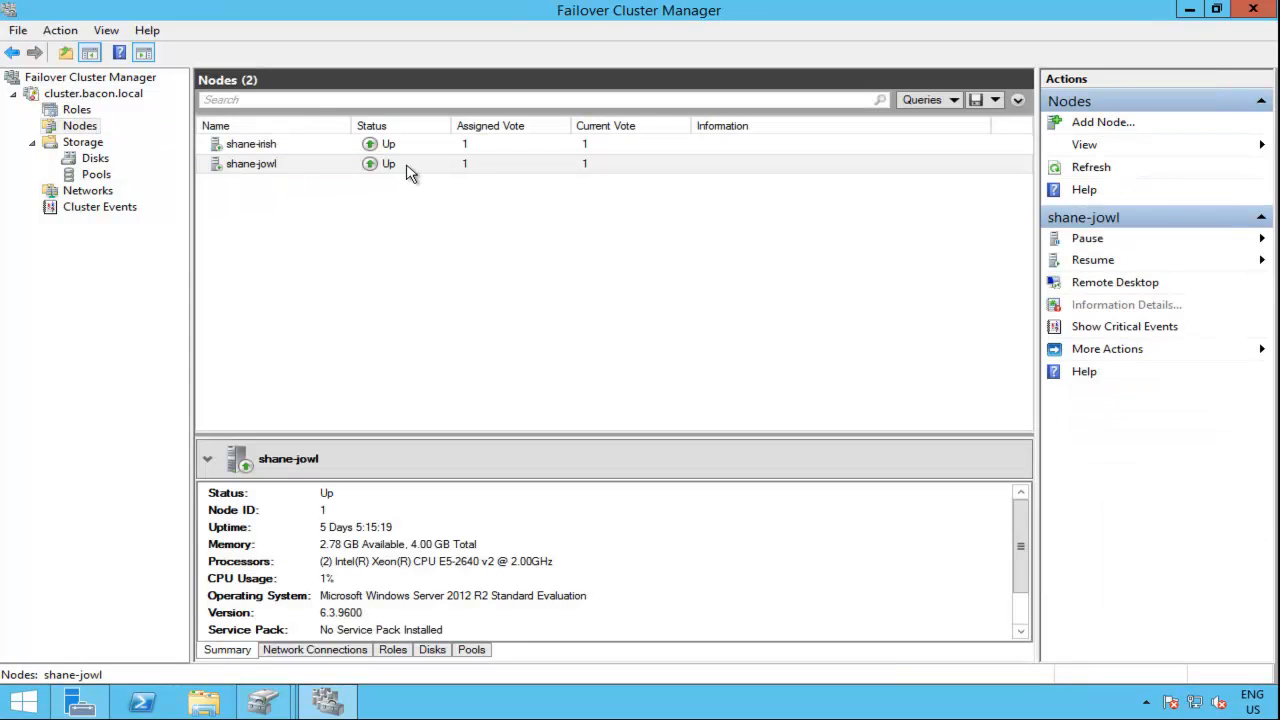
right_click(408, 172)
mouse_move(597, 180)
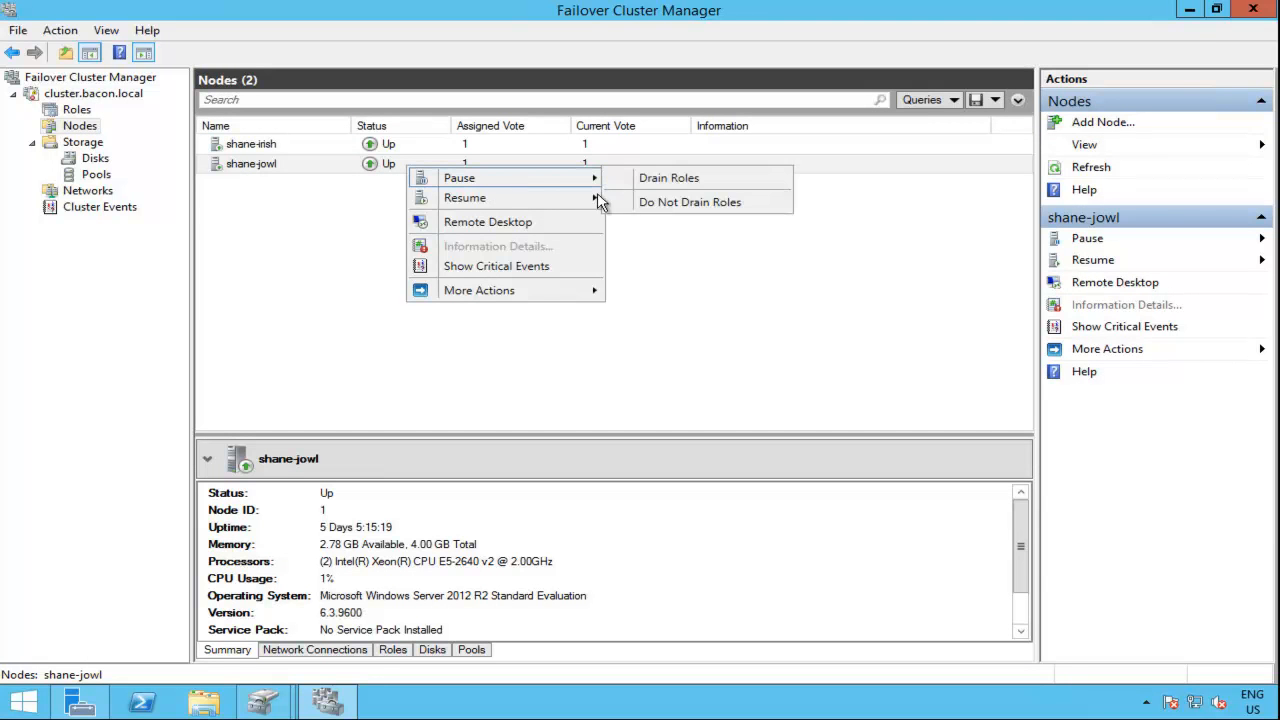
left_click(690, 177)
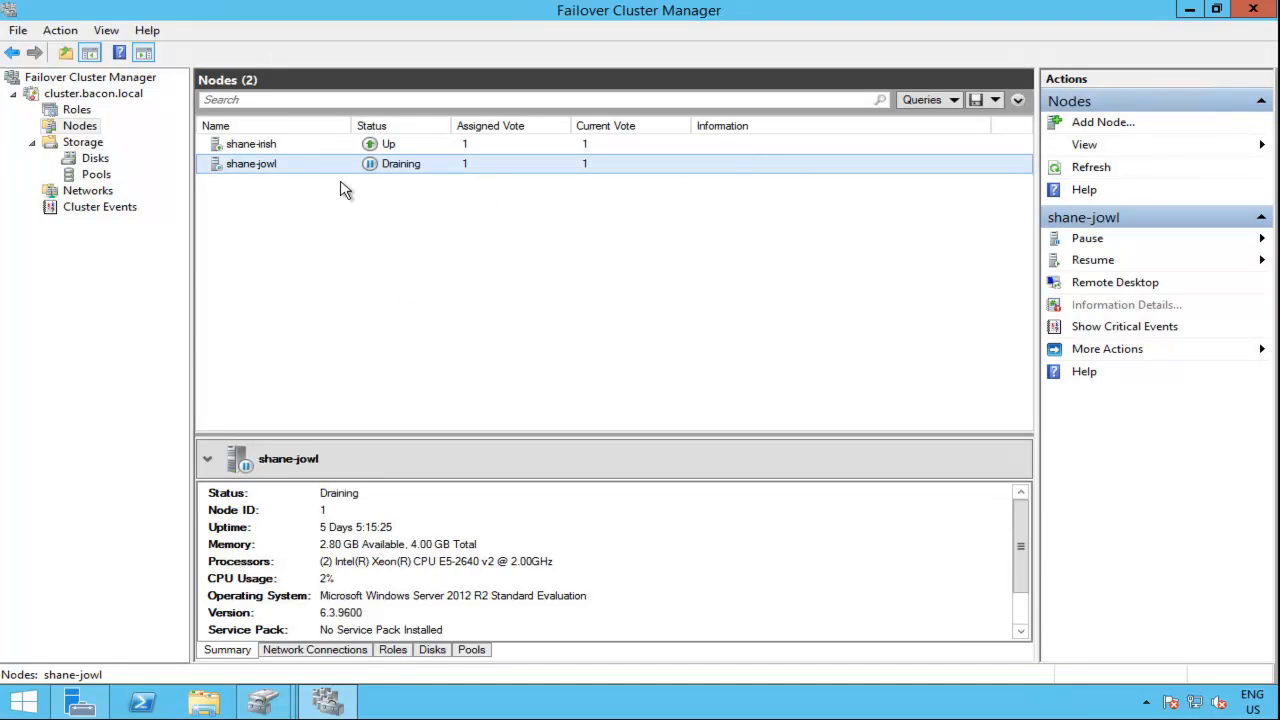
left_click(76, 112)
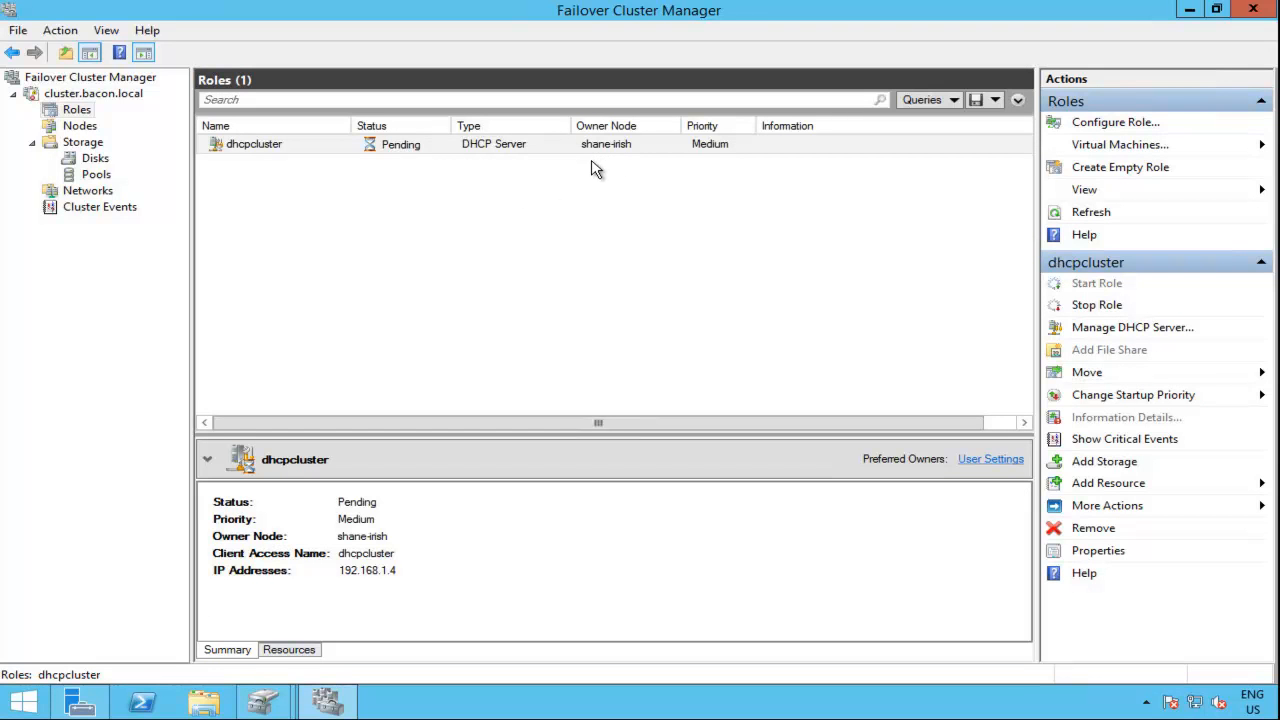
left_click(388, 146)
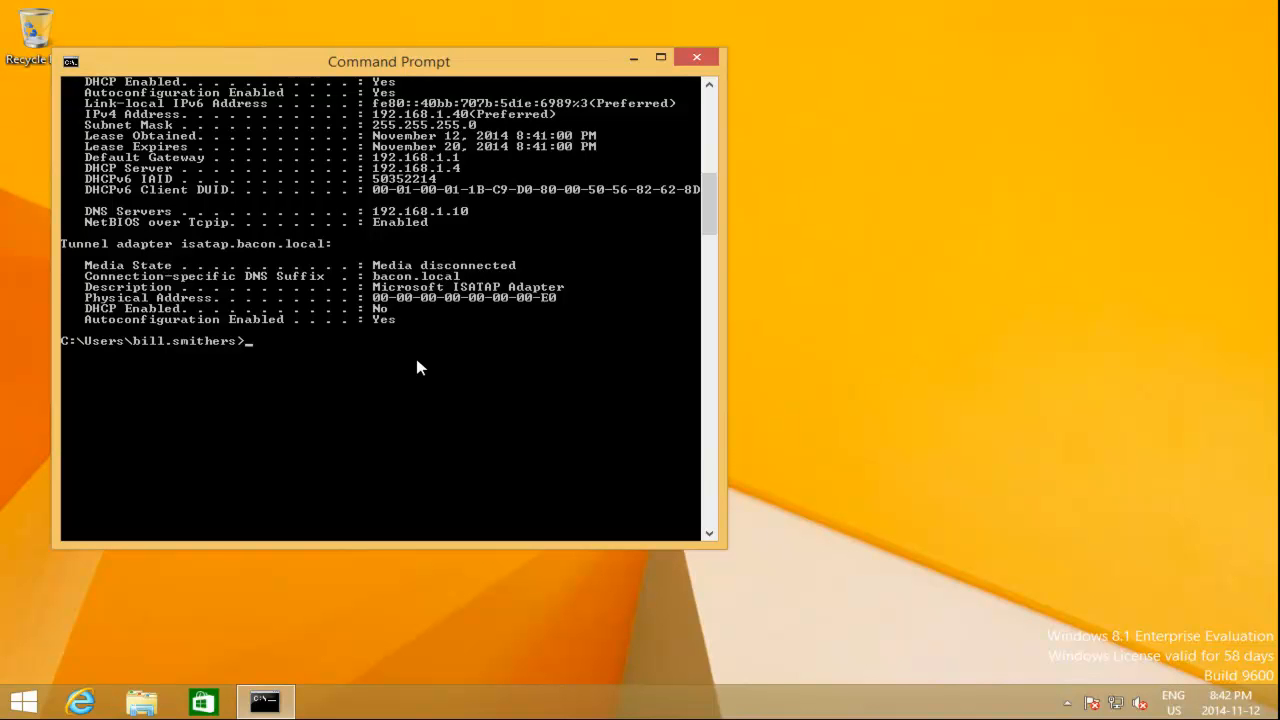
Step: Release the client's current DHCP lease with ipconfig /release
type("ipconfig /release")
key("Return")
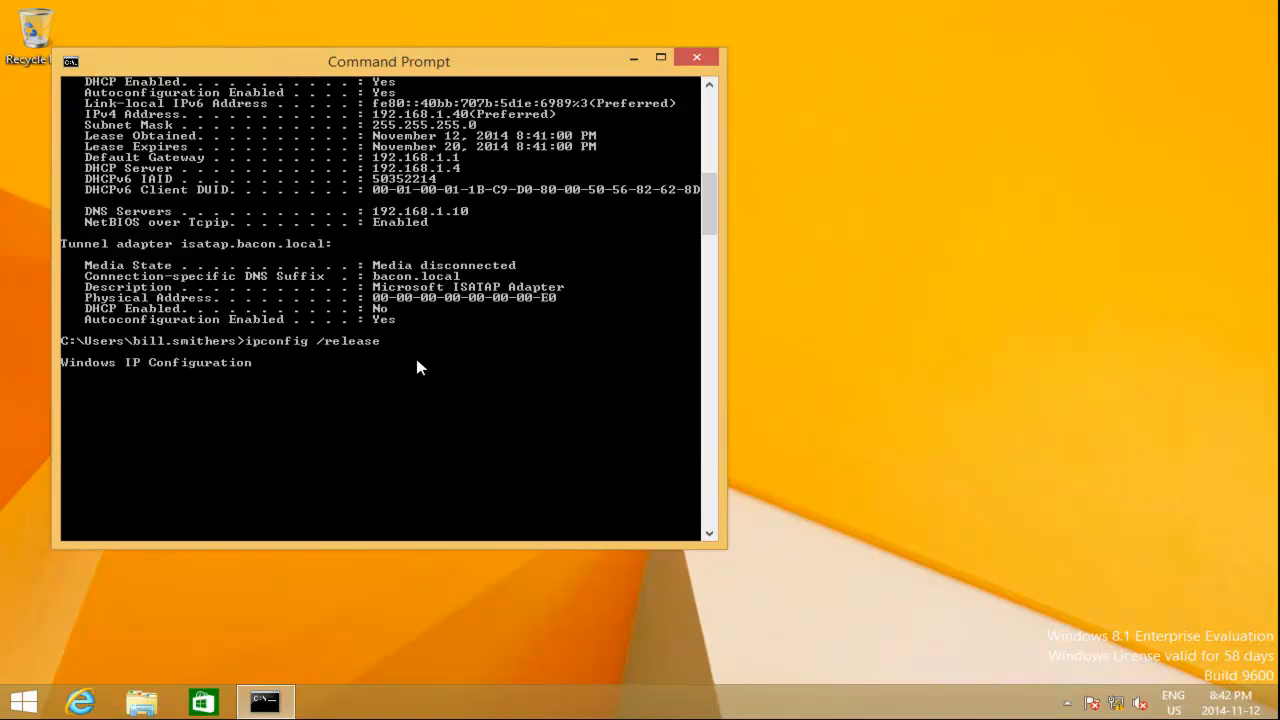
Step: Obtain a fresh DHCP lease on the client with ipconfig /renew
type("ipconfig")
key("BackSpace")
key("BackSpace")
key("BackSpace")
key("BackSpace")
key("BackSpace")
key("BackSpace")
key("BackSpace")
type("p")
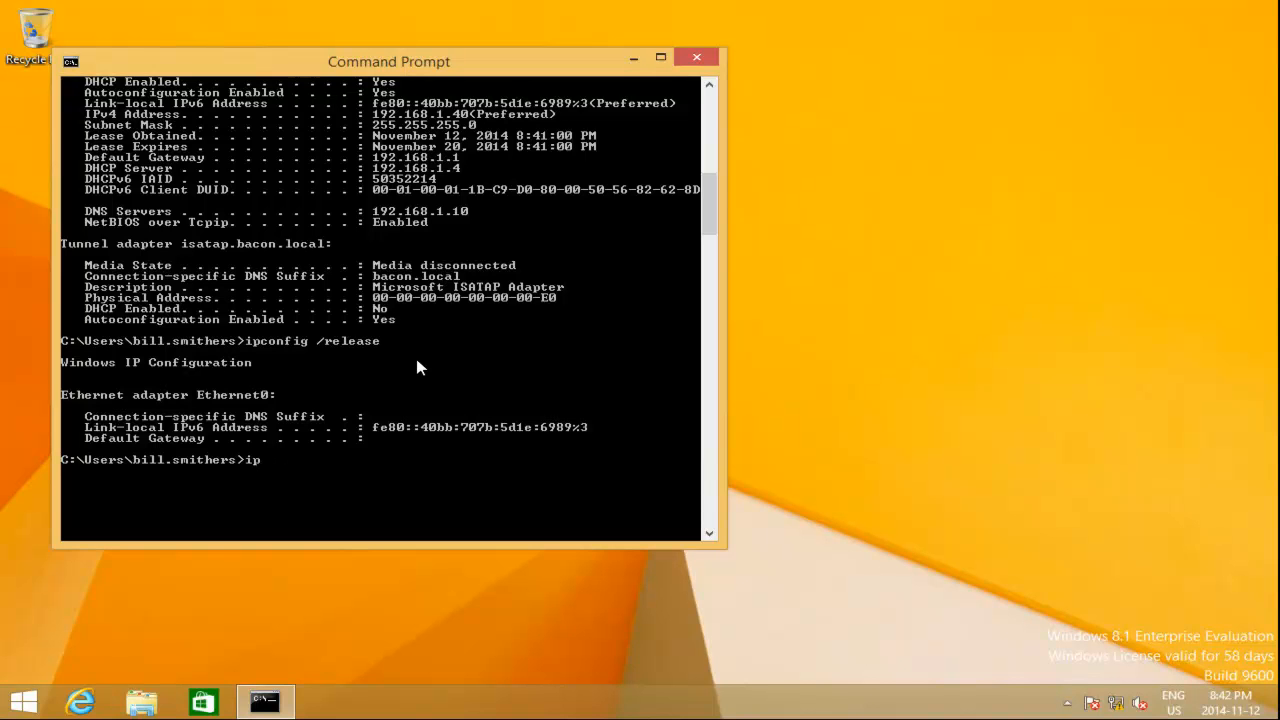
type("config /rnew")
key("BackSpace")
key("BackSpace")
key("BackSpace")
type("new")
key("Return")
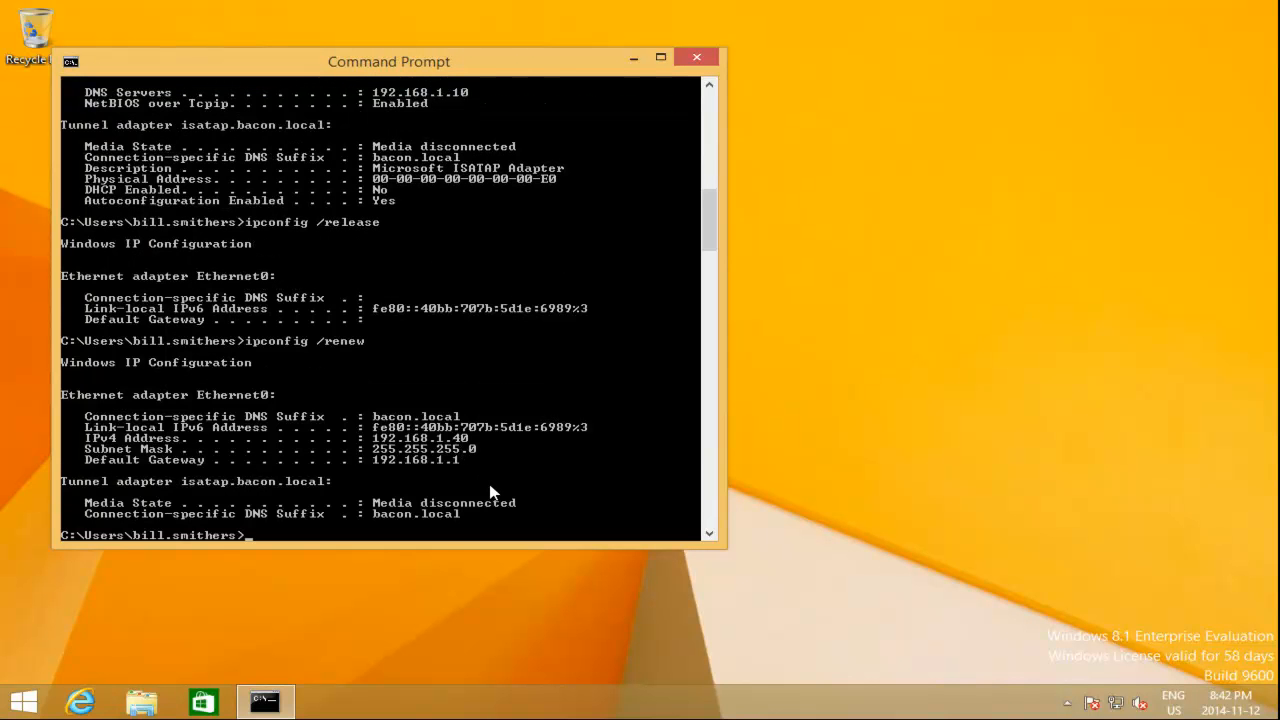
Step: List the client's full network configuration with ipconfig /all to check which DHCP server issued the lease
type("ipconfig /all")
key("Return")
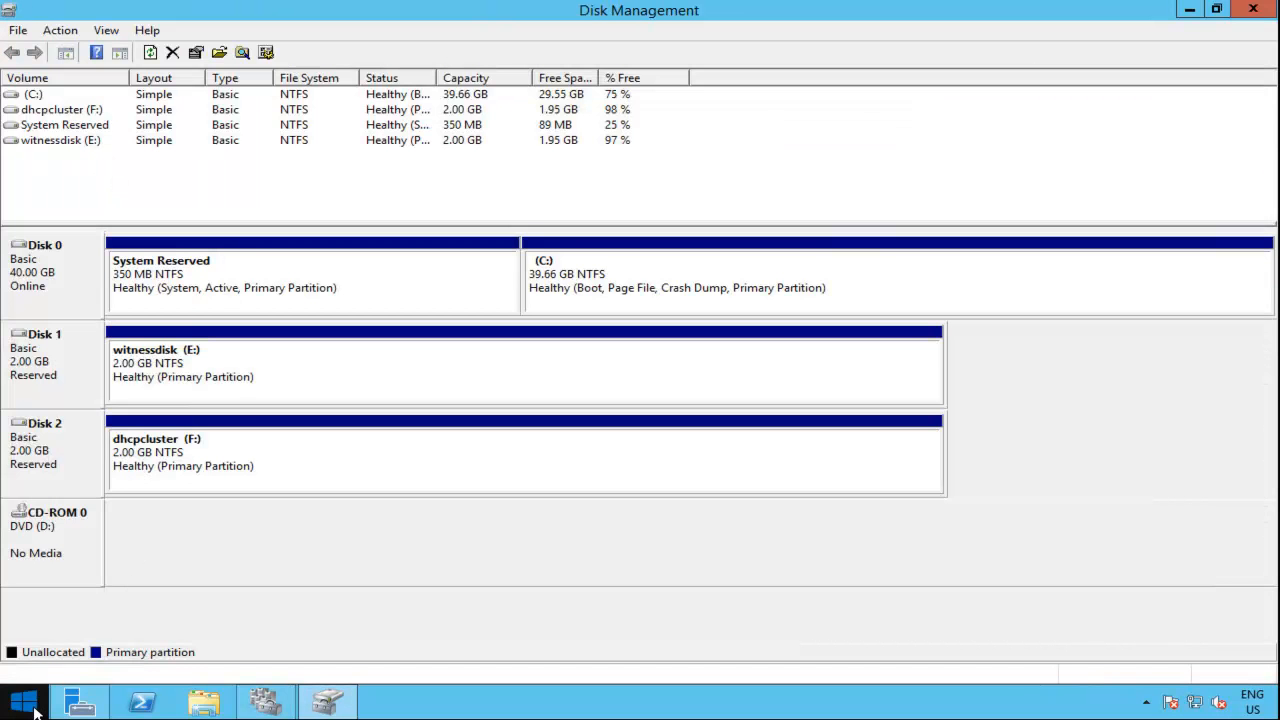
Step: Switch to the shane-irish server and shut it down with the reason Other (Unplanned)
right_click(34, 710)
mouse_move(116, 678)
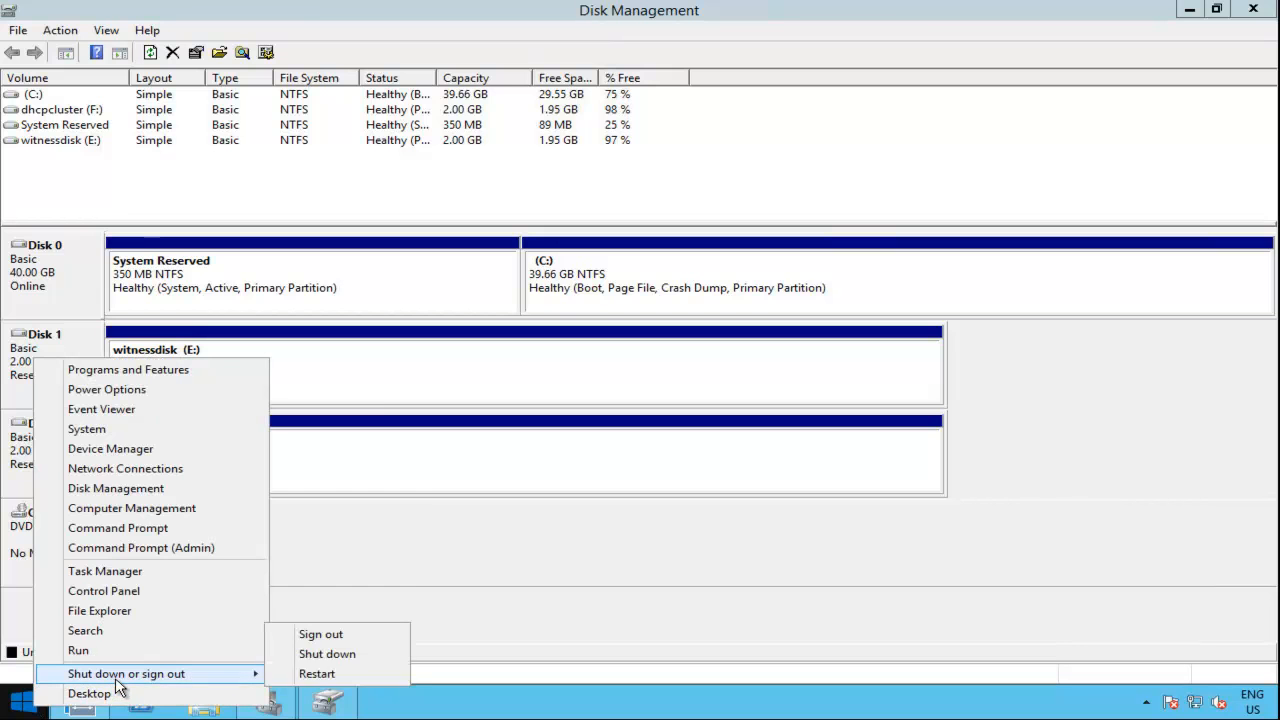
left_click(330, 654)
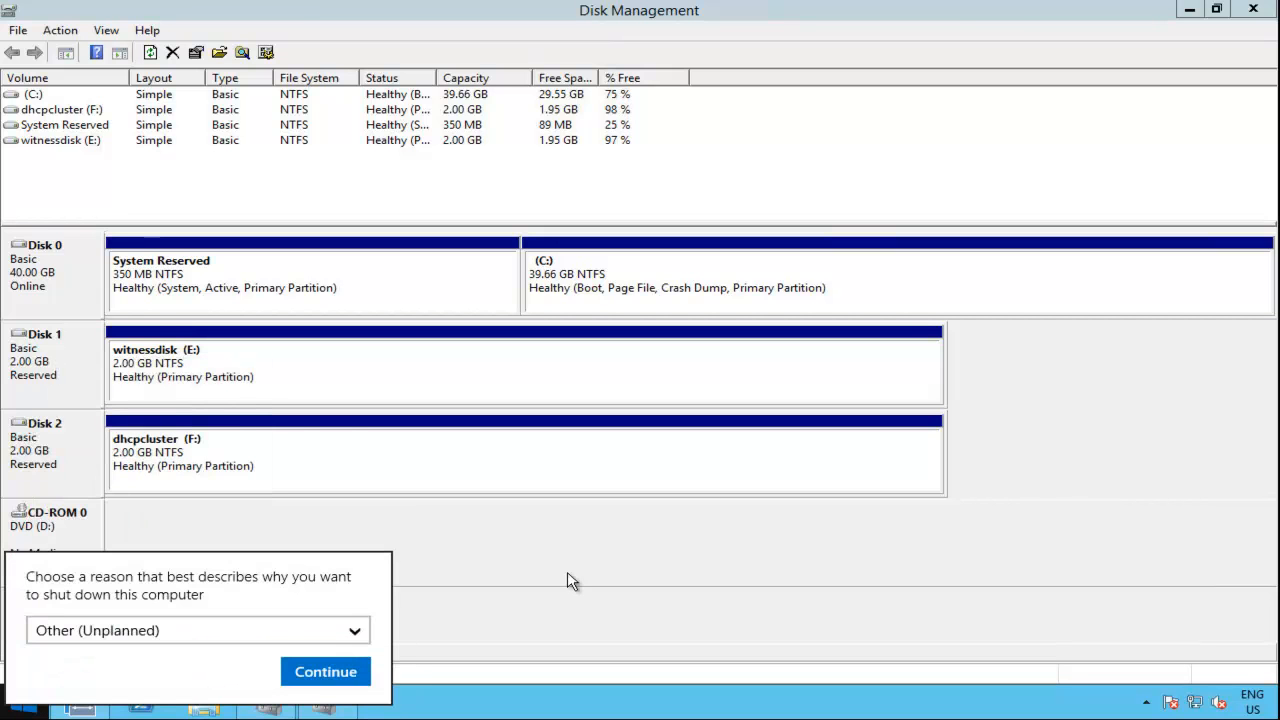
left_click(330, 674)
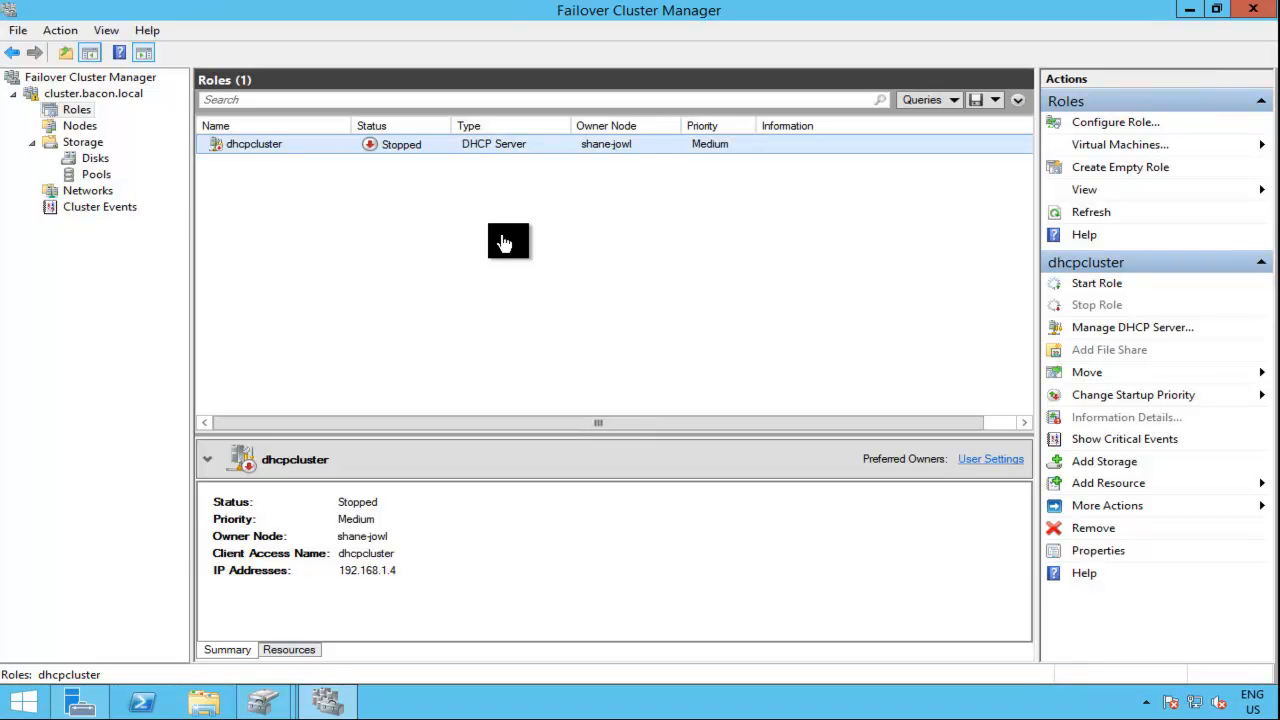
Step: Switch to Failover Cluster Manager and resume the paused shane-jowl node with the Fail Roles Back option
left_click(80, 126)
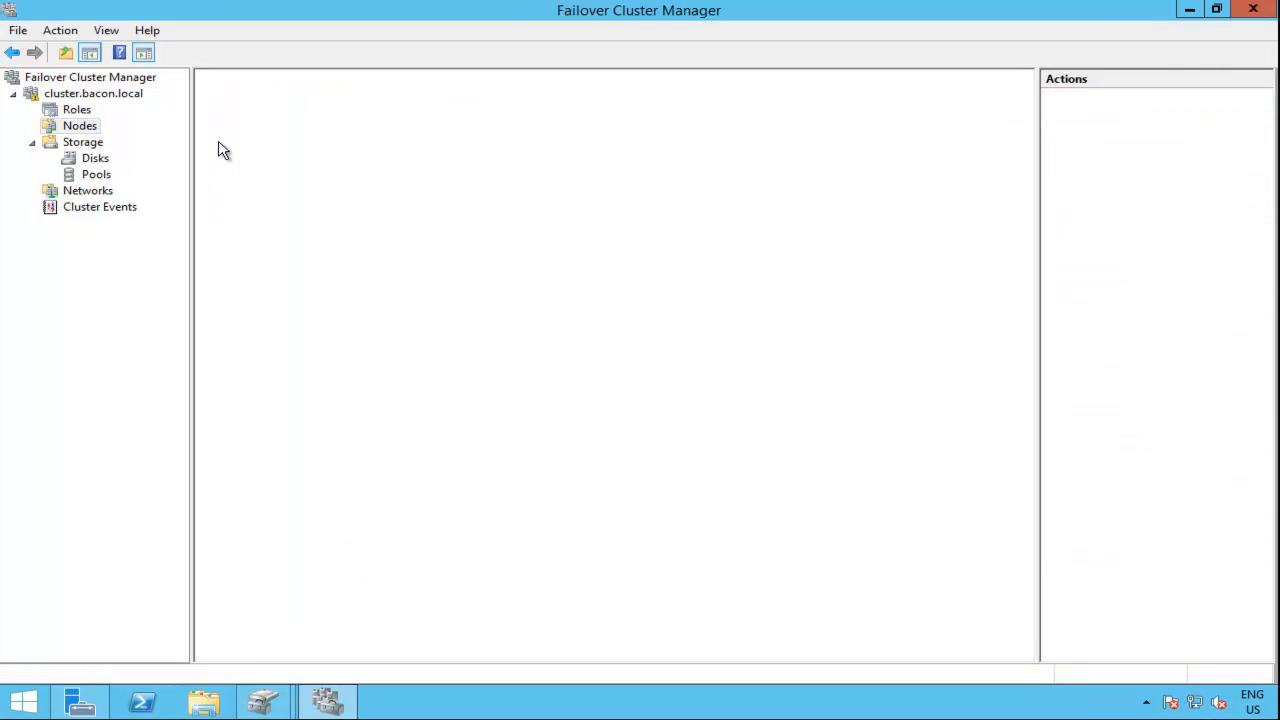
right_click(320, 166)
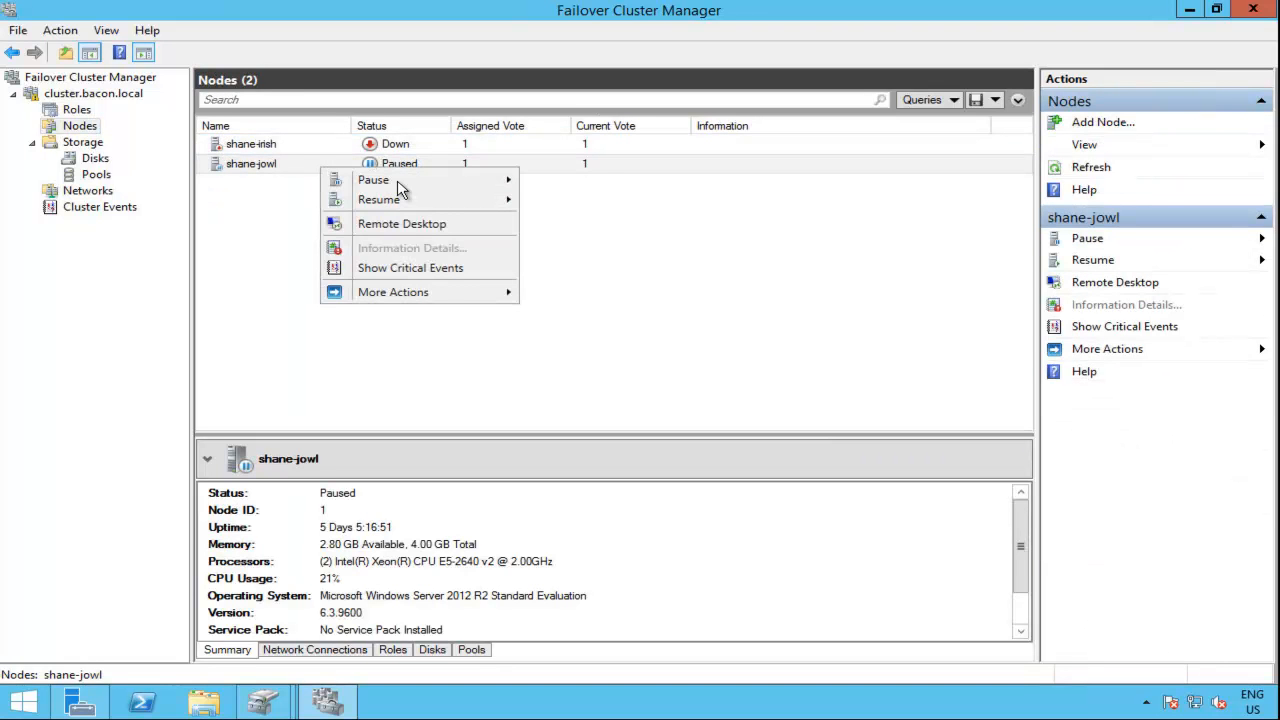
mouse_move(499, 204)
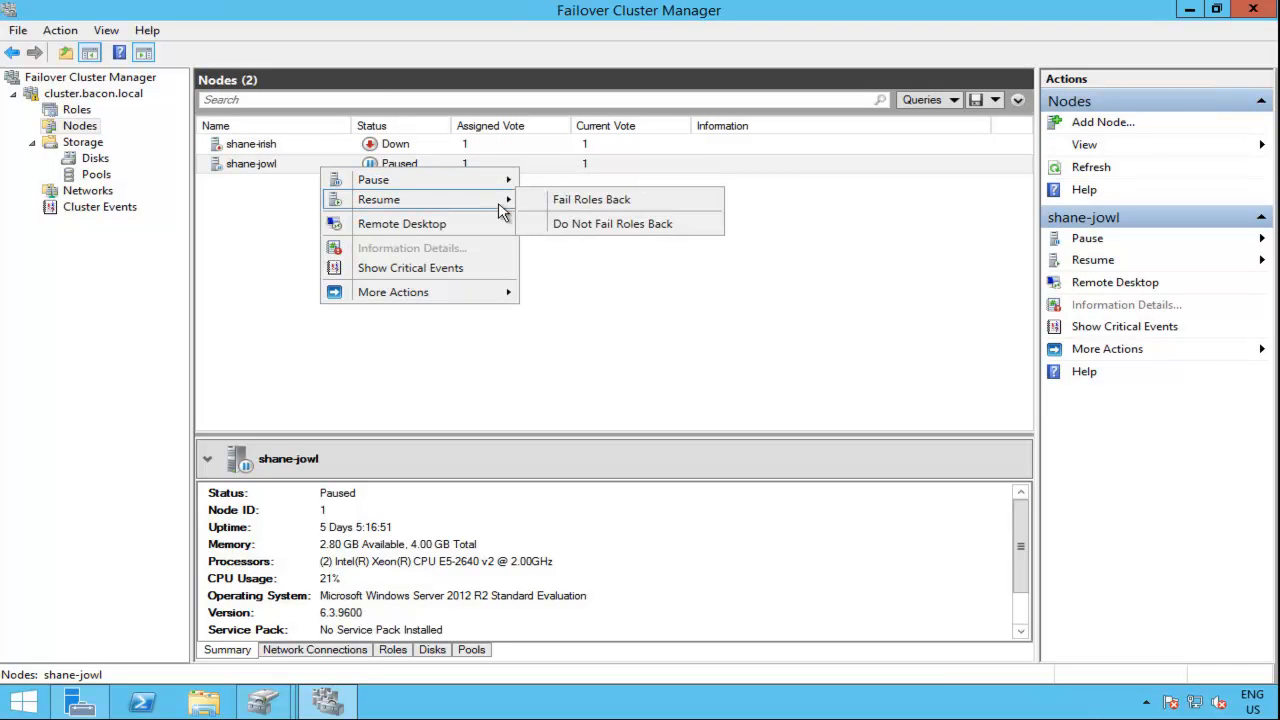
left_click(589, 209)
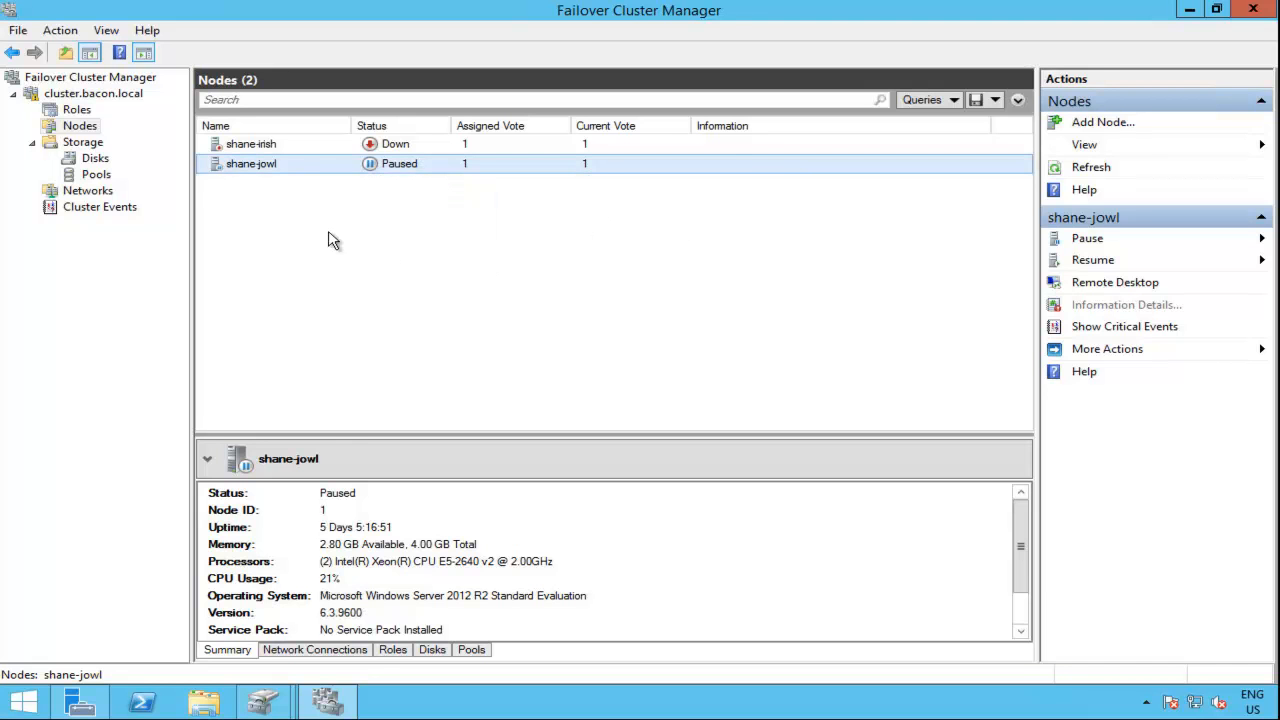
Step: Check the dhcpcluster role and the status of both nodes, and start the dhcpcluster role
left_click(78, 110)
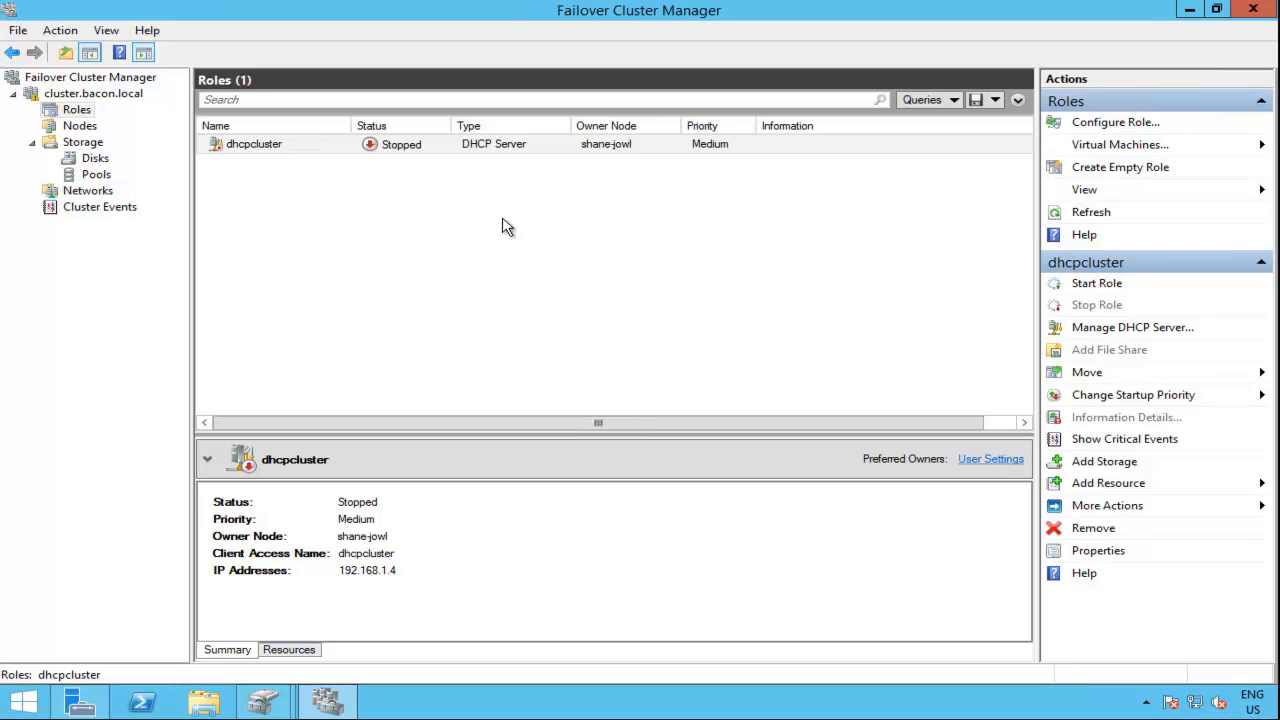
left_click(86, 128)
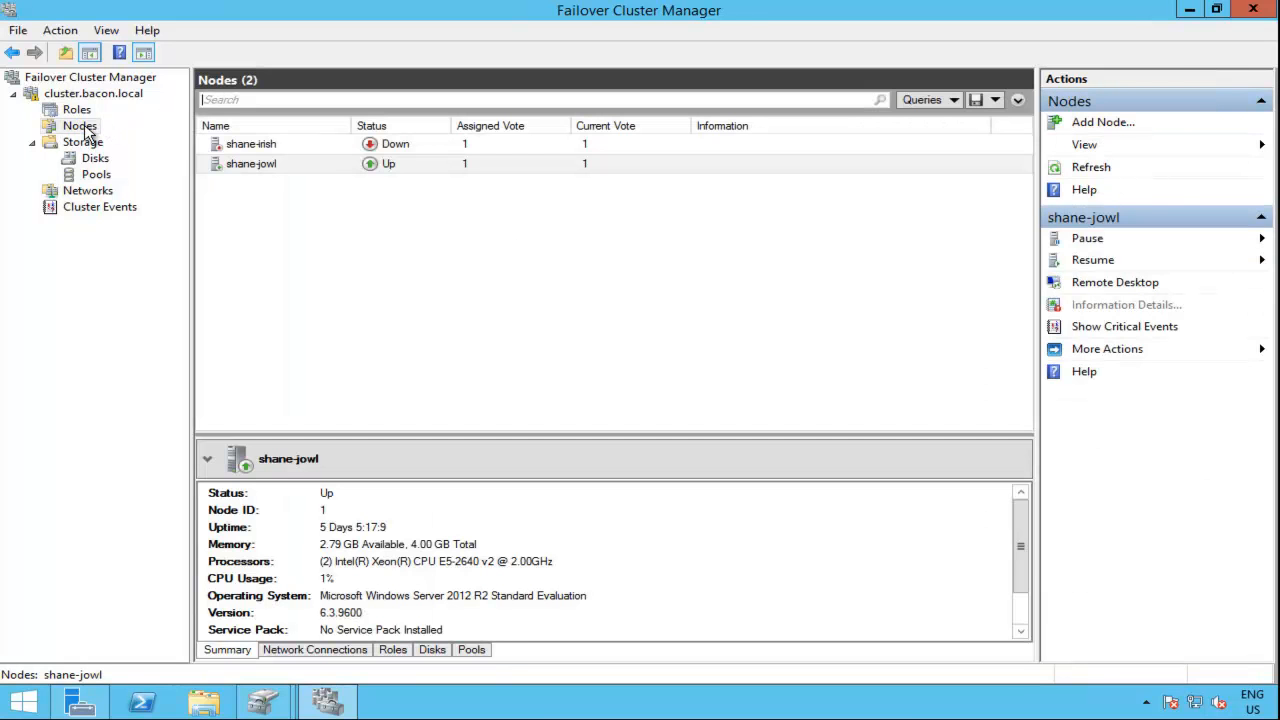
left_click(84, 112)
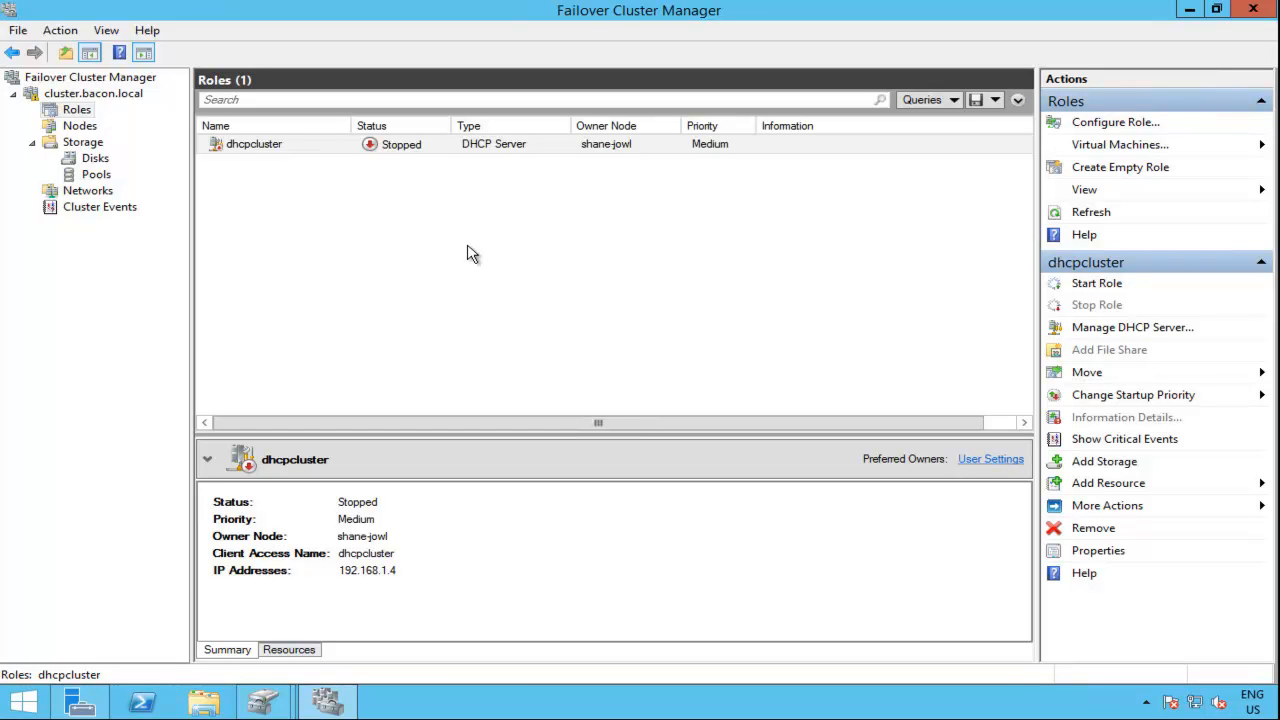
right_click(517, 147)
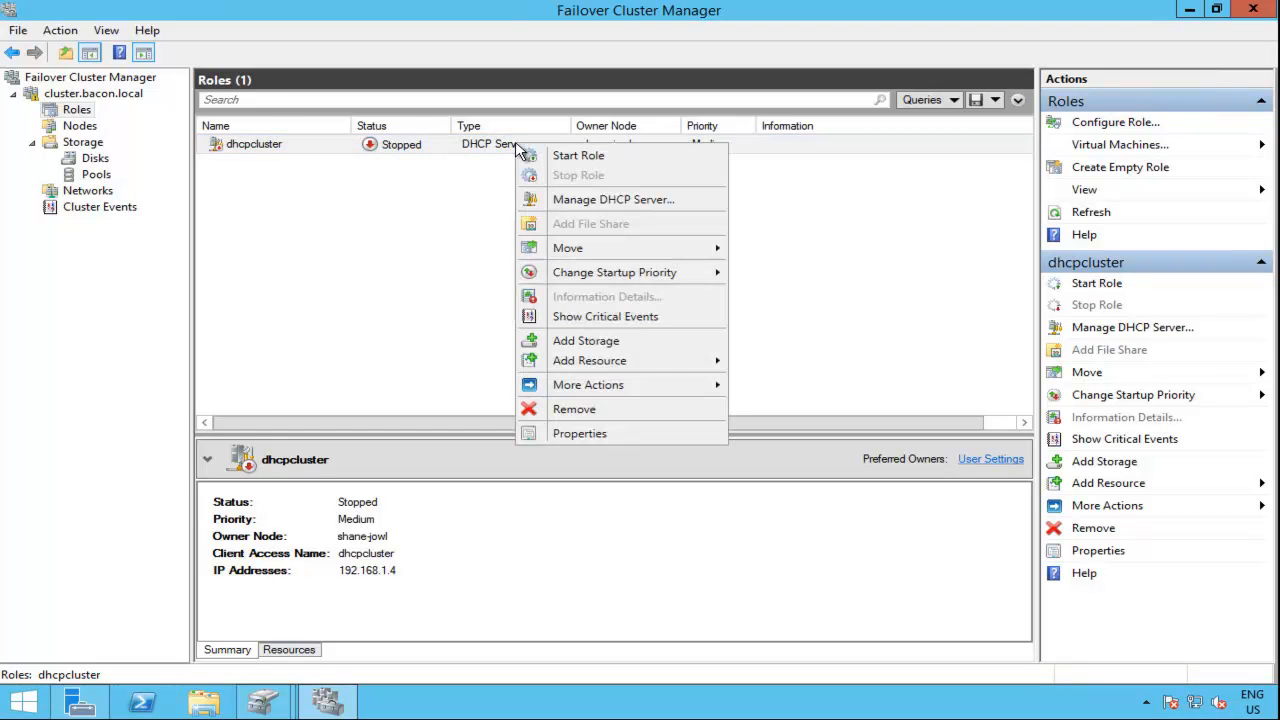
left_click(610, 160)
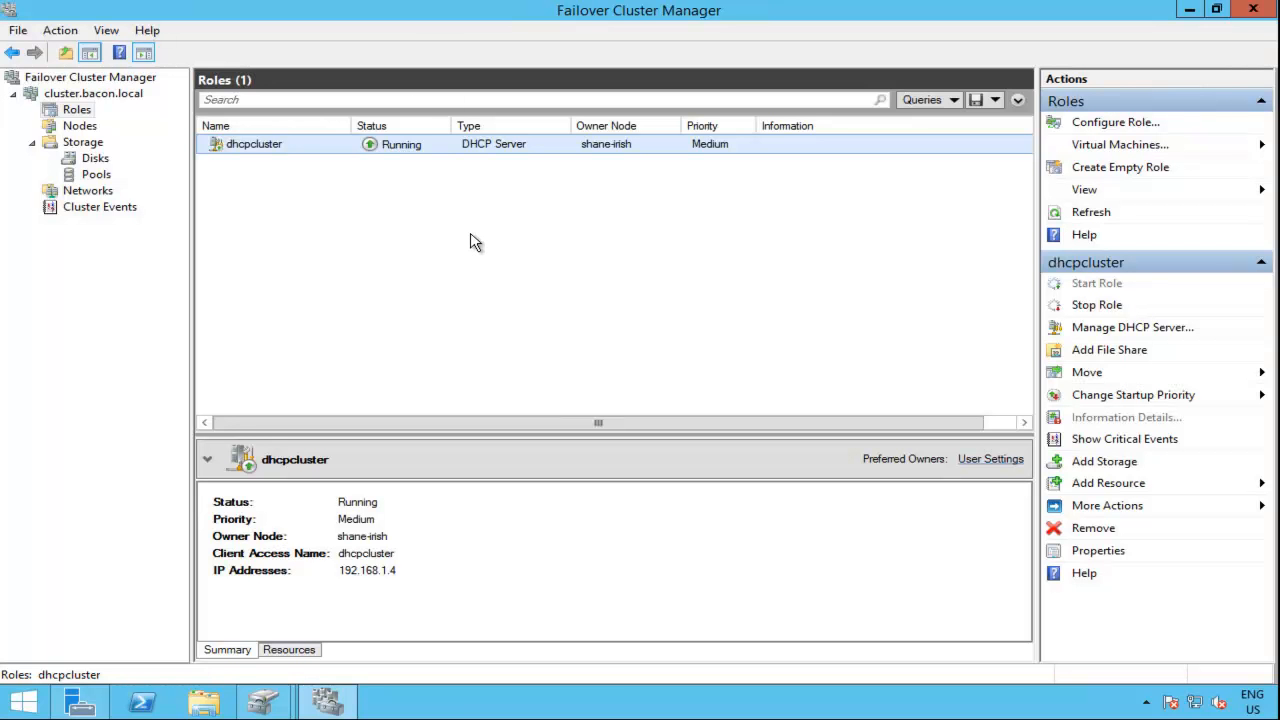
Step: Move the dhcpcluster role from shane-irish to the selected node shane-jowl
left_click(64, 114)
left_click(516, 152)
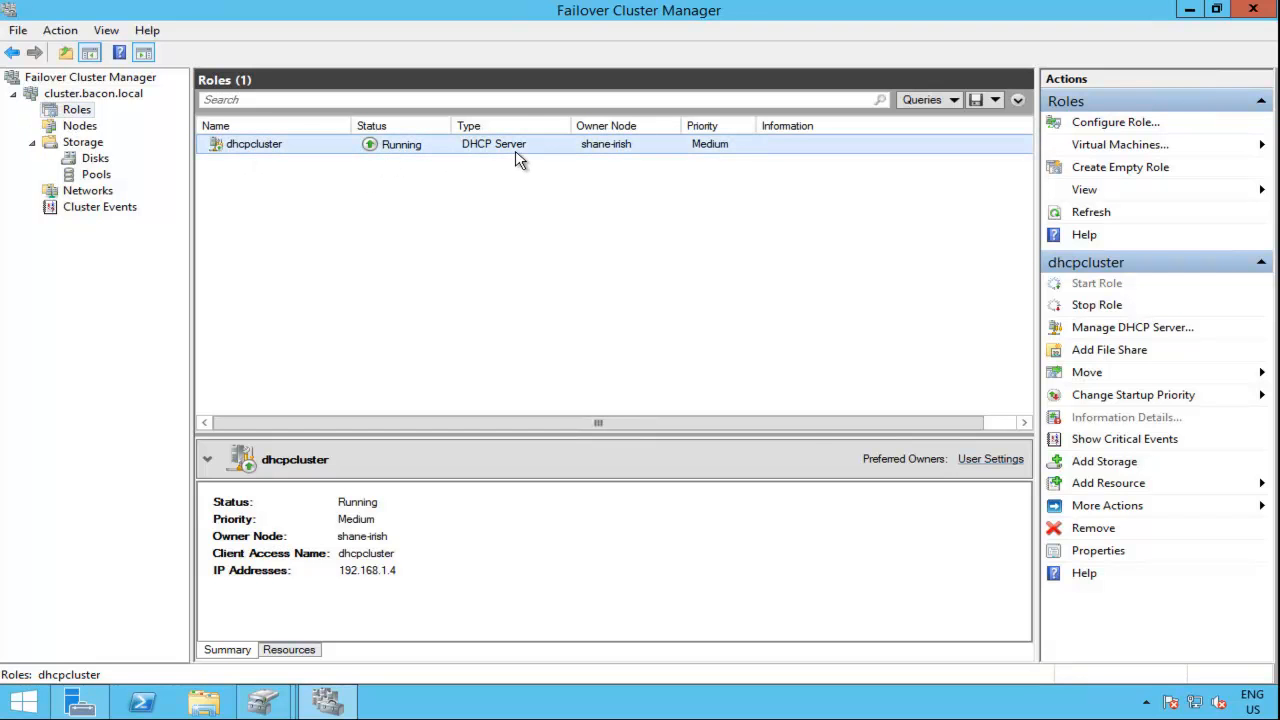
right_click(610, 153)
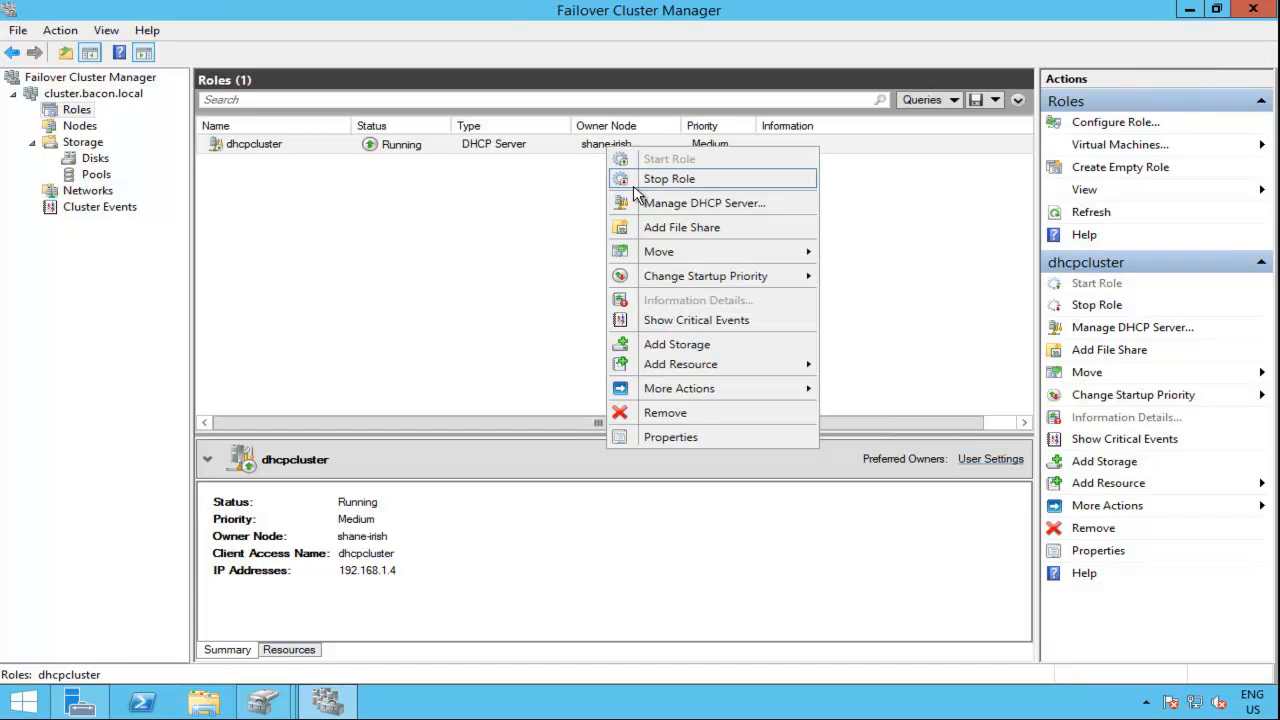
mouse_move(660, 262)
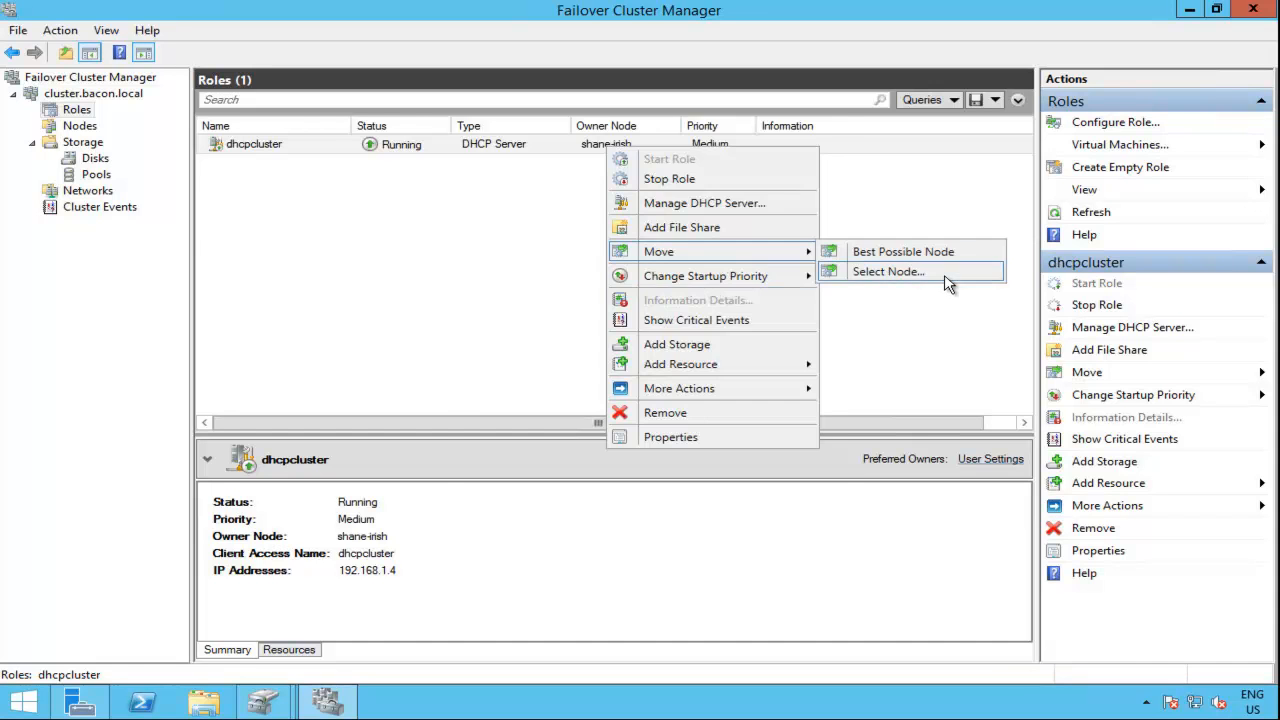
left_click(948, 284)
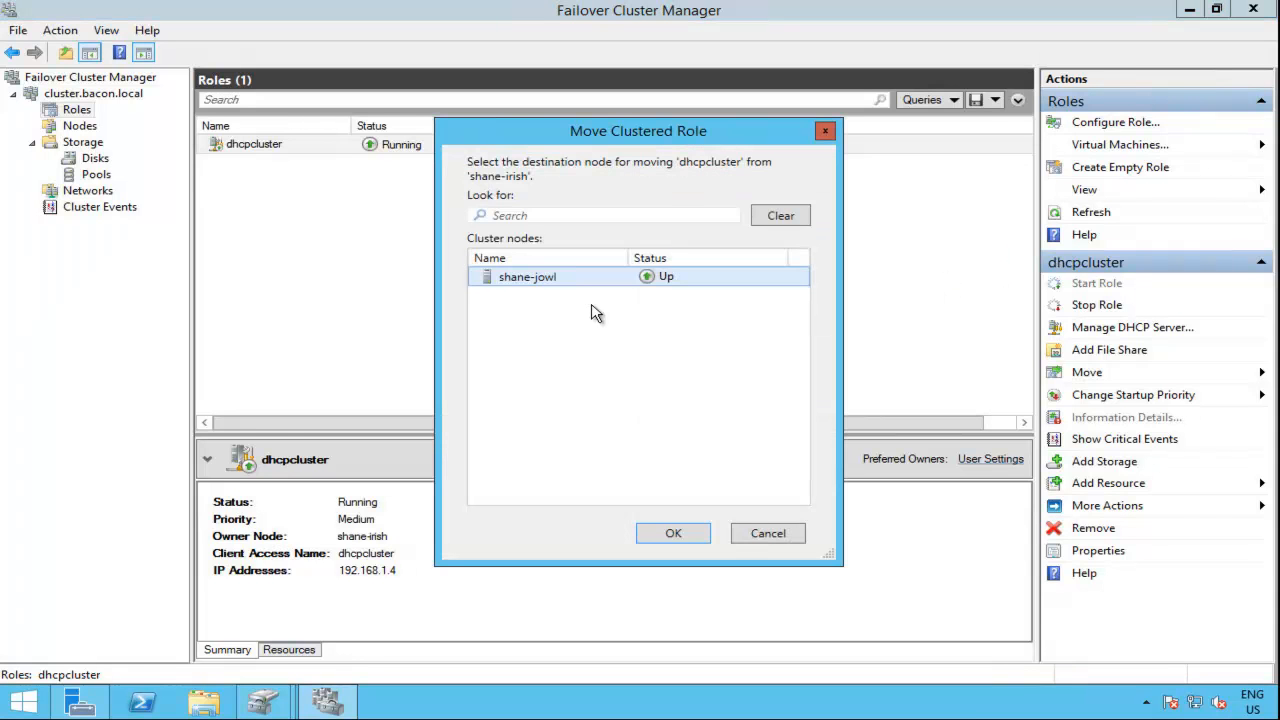
left_click(673, 534)
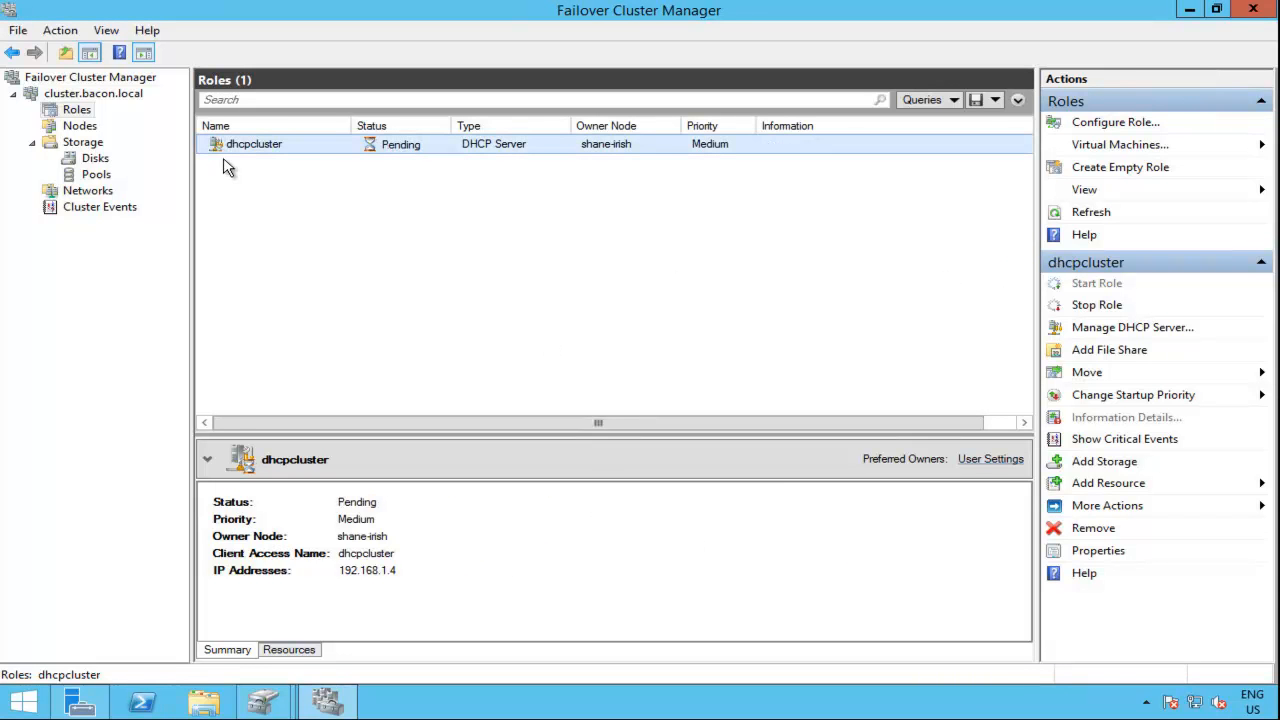